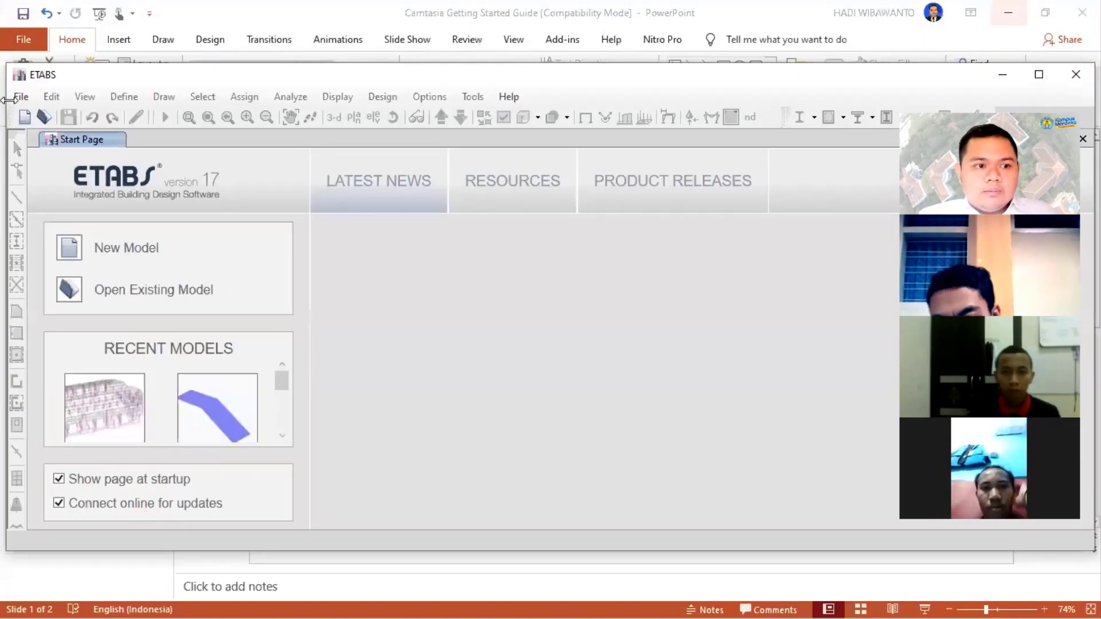
- Enlarge the ETABS window to full screen and start a new model
{"action": "left_click_drag", "start_coordinate": [8, 102], "coordinate": [322, 102]}
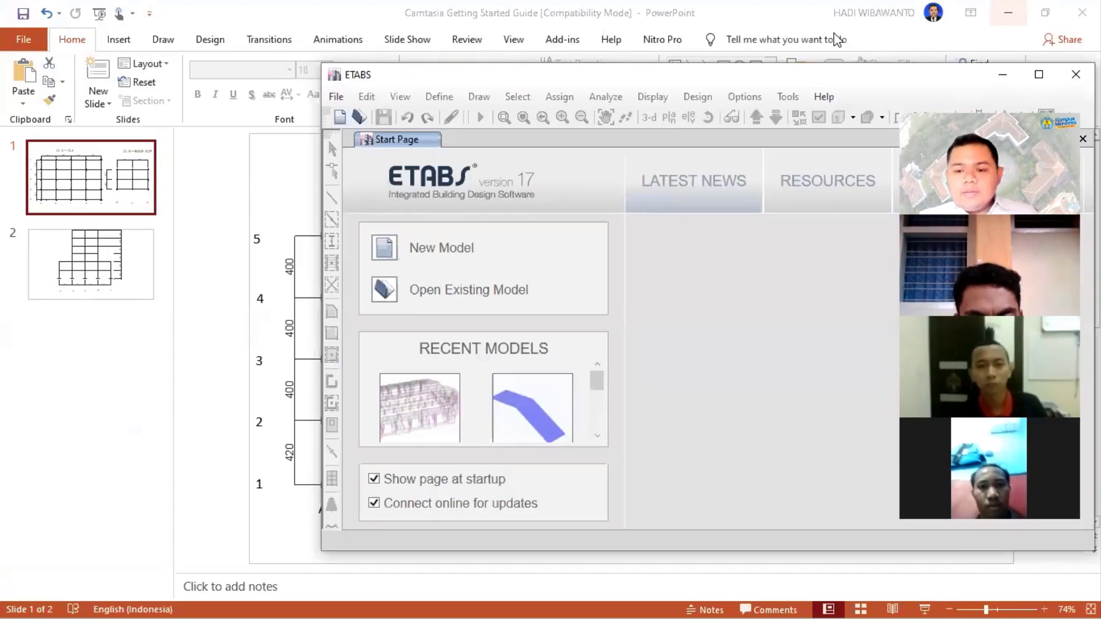
{"action": "double_click", "coordinate": [559, 77]}
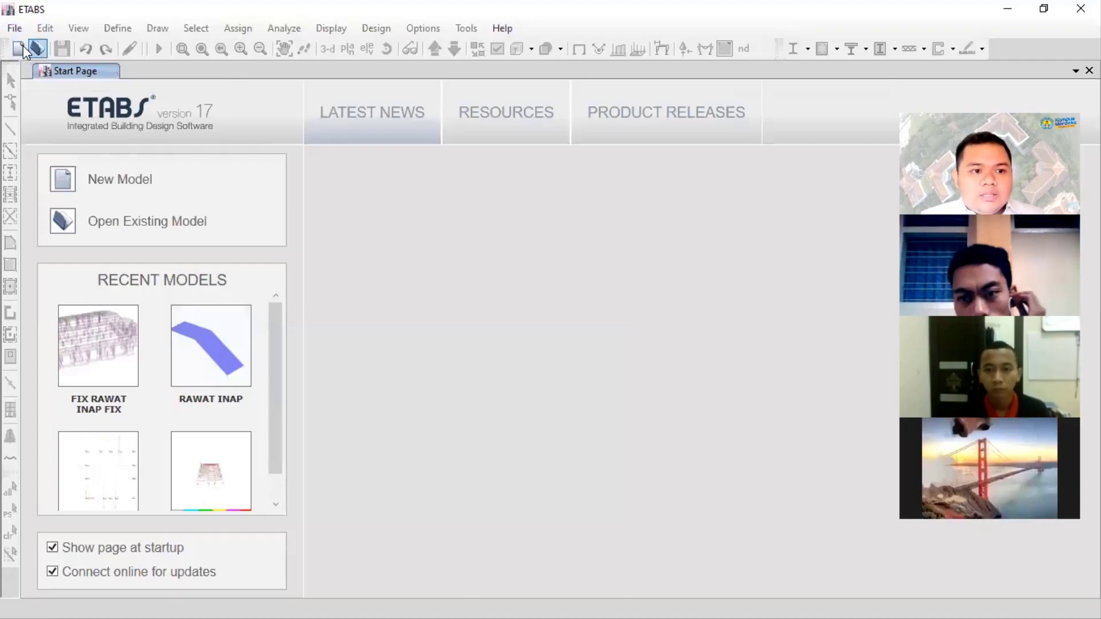
{"action": "left_click", "coordinate": [15, 32]}
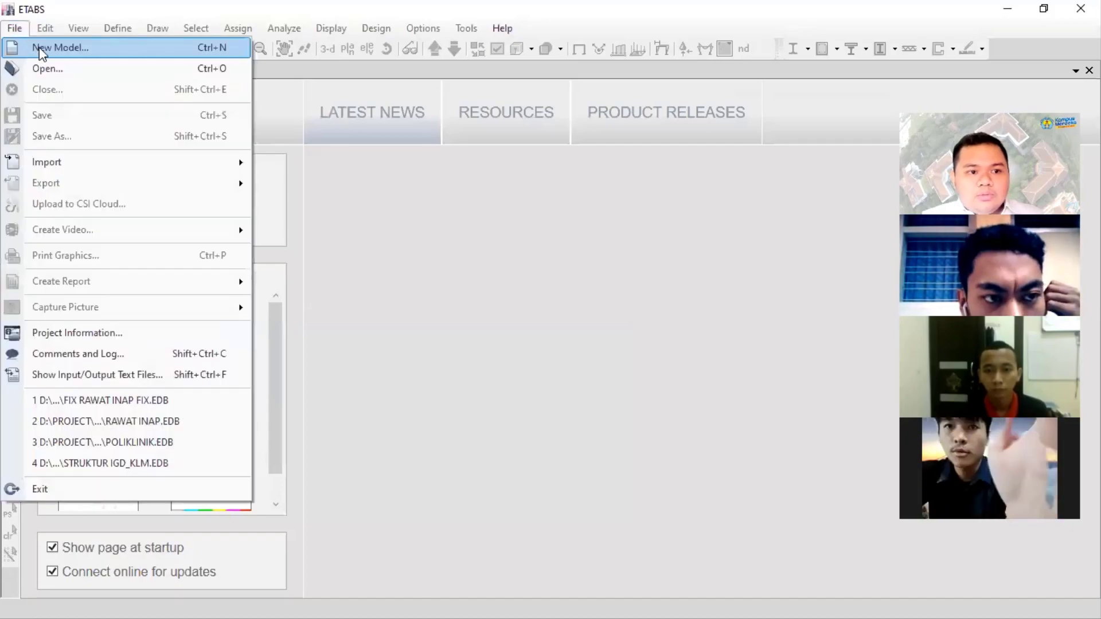
{"action": "left_click", "coordinate": [40, 50]}
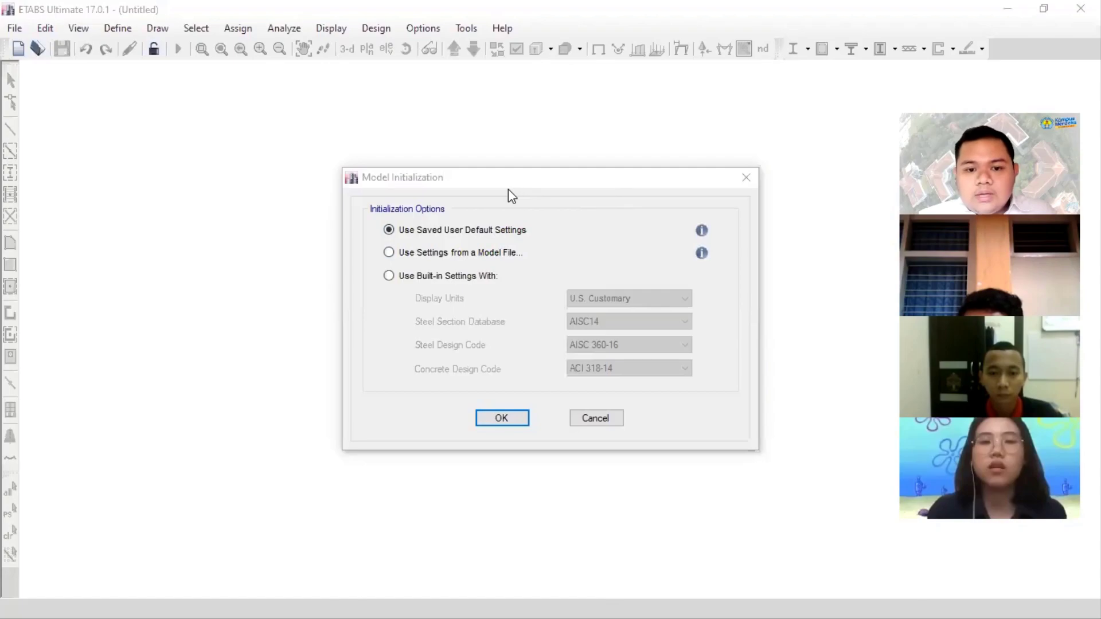
- Initialize the model with built-in settings, using Metric SI display units and the ArcelorMittal_Japan steel section database
{"action": "left_click", "coordinate": [471, 277]}
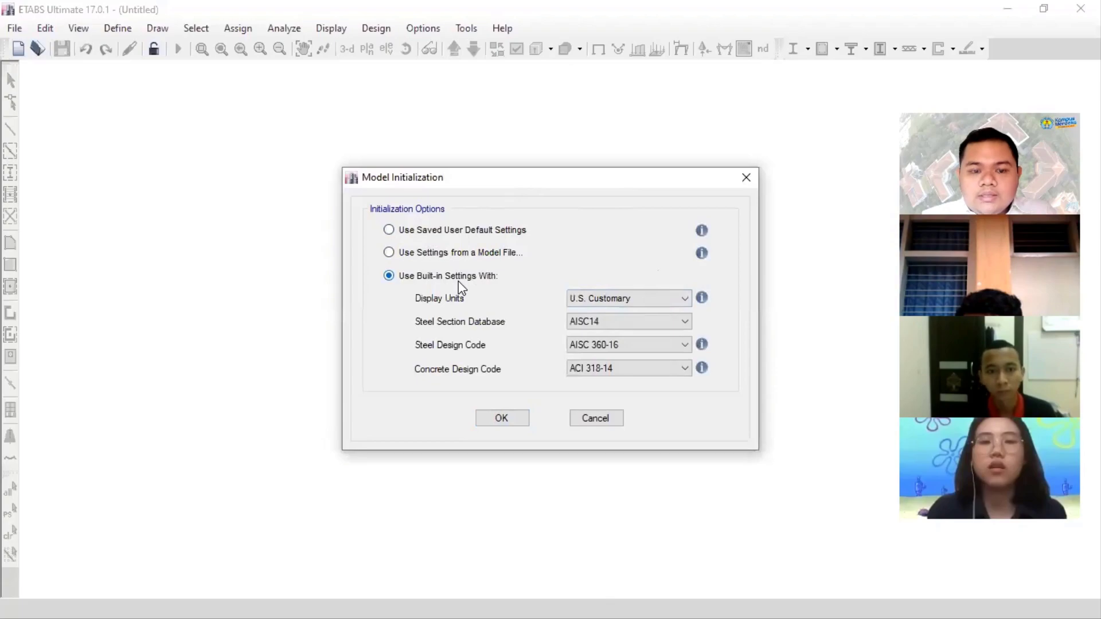
{"action": "left_click", "coordinate": [607, 298]}
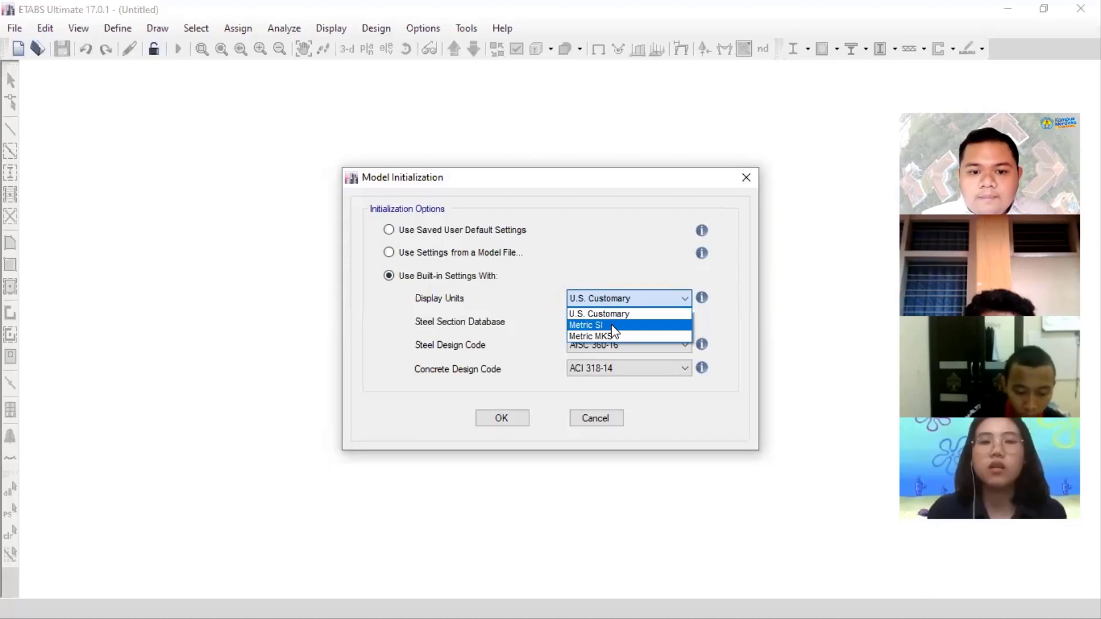
{"action": "left_click", "coordinate": [611, 325]}
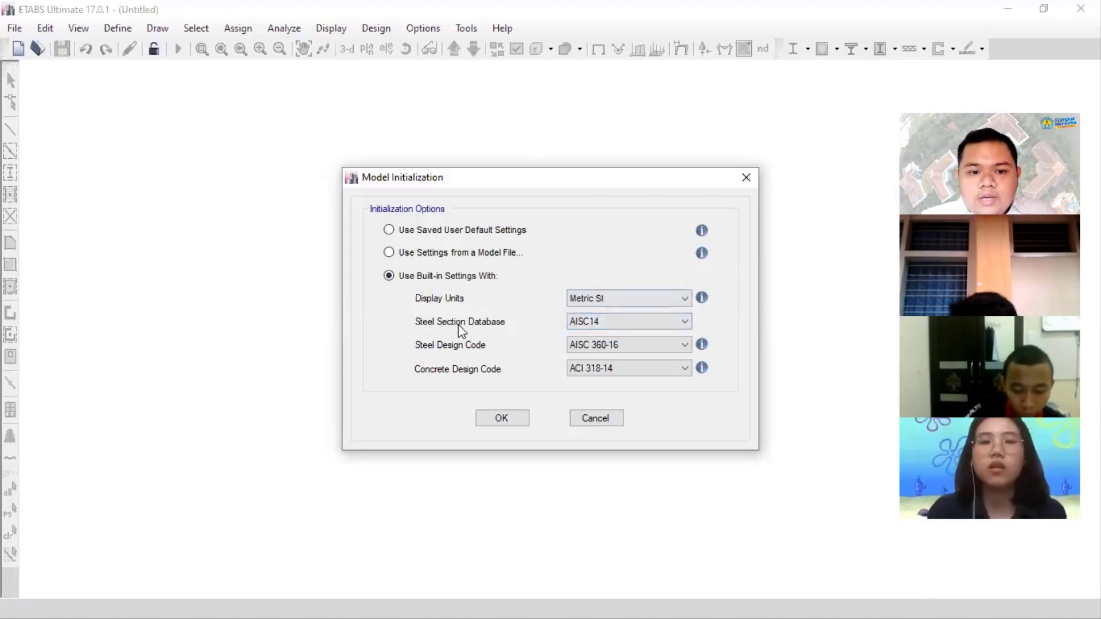
{"action": "left_click", "coordinate": [625, 321]}
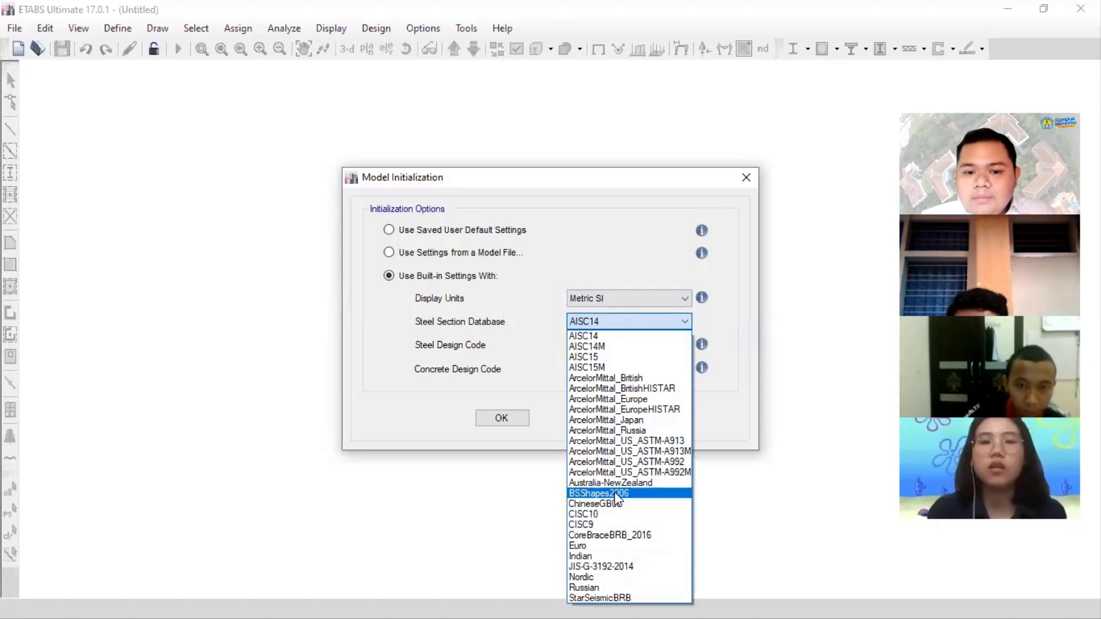
{"action": "left_click", "coordinate": [662, 423]}
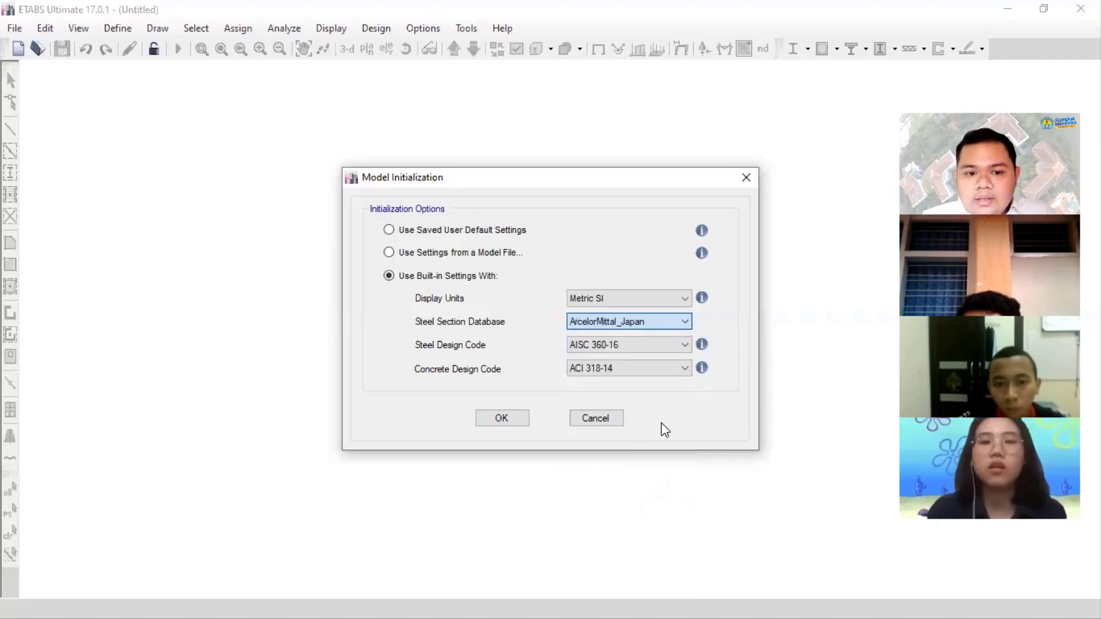
- Choose AISC LRFD 93 as steel design code and ACI 318-14 as concrete design code, and accept the initialization settings
{"action": "left_click", "coordinate": [597, 343]}
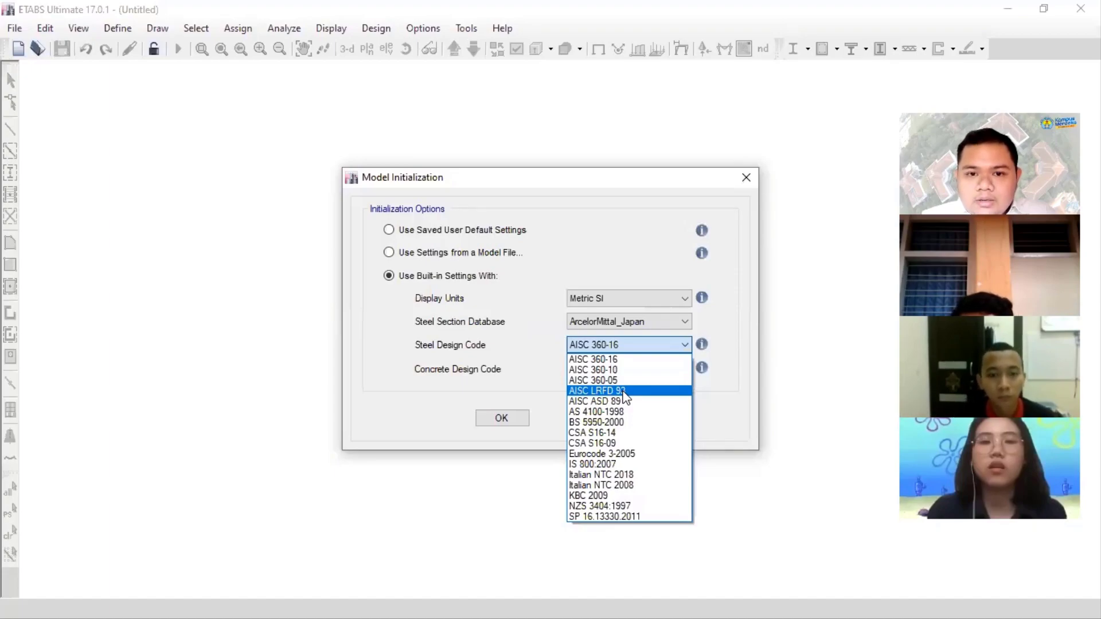
{"action": "left_click", "coordinate": [601, 52]}
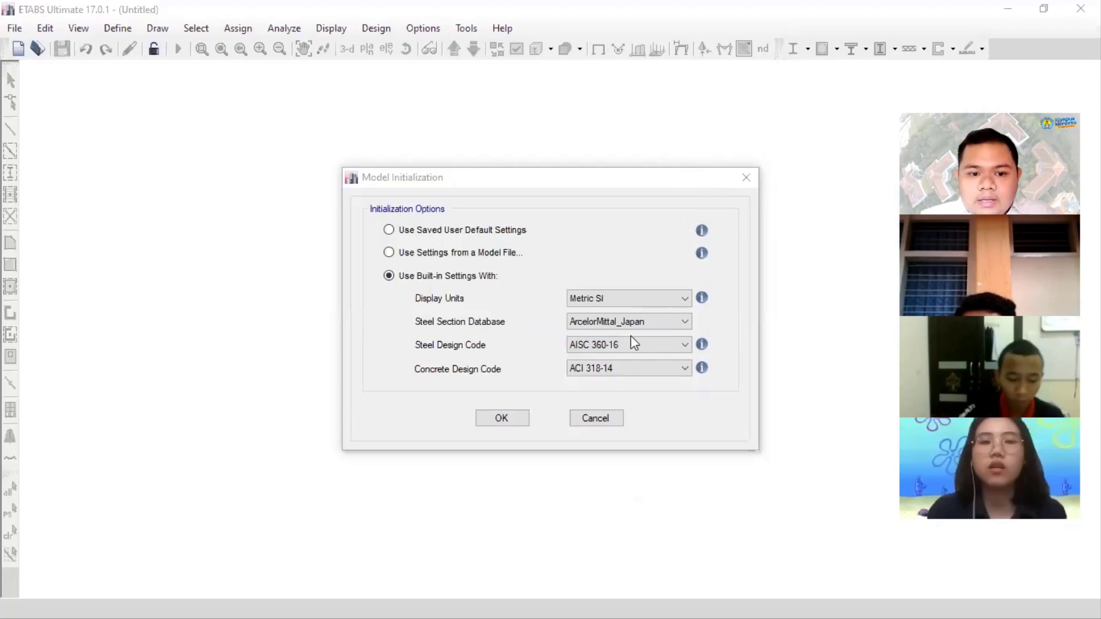
{"action": "left_click", "coordinate": [594, 349]}
{"action": "left_click", "coordinate": [594, 349]}
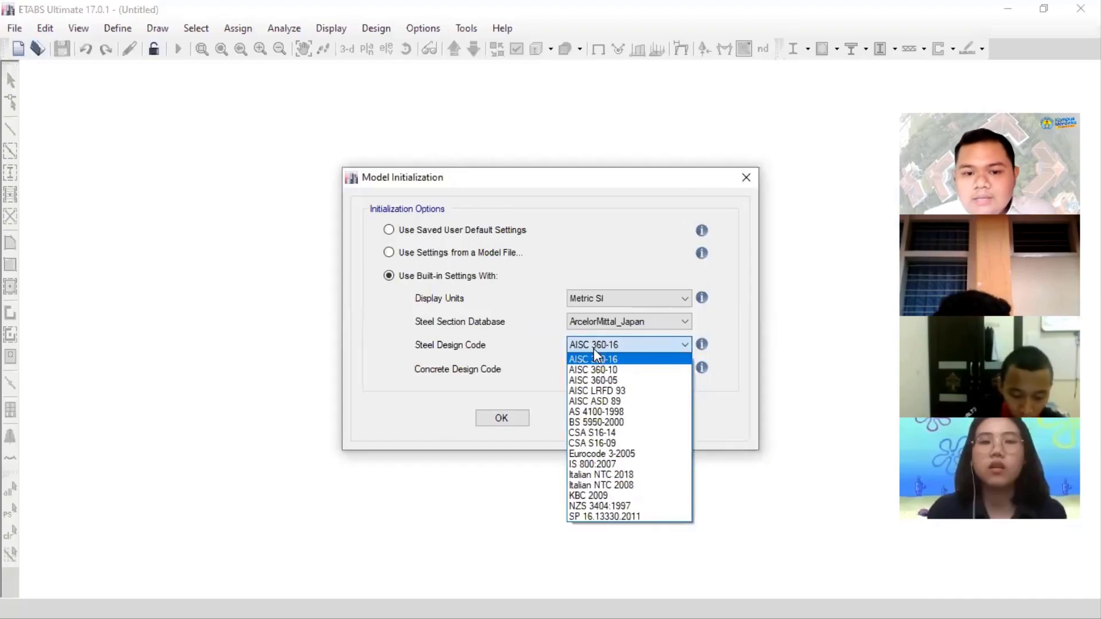
{"action": "left_click", "coordinate": [631, 392]}
{"action": "left_click", "coordinate": [626, 368]}
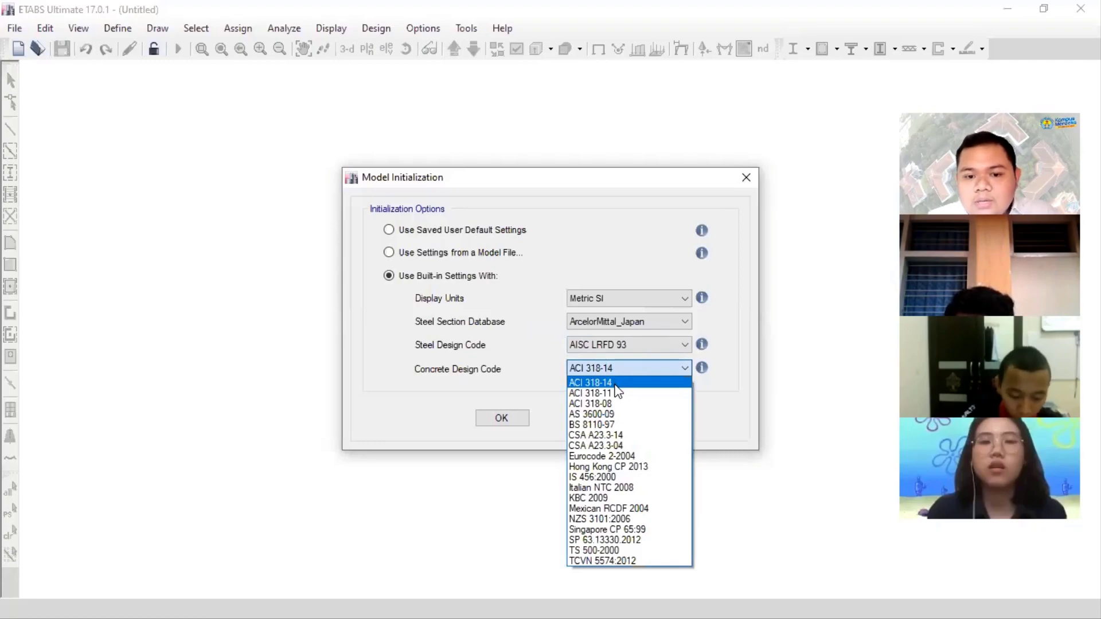
{"action": "left_click", "coordinate": [615, 383]}
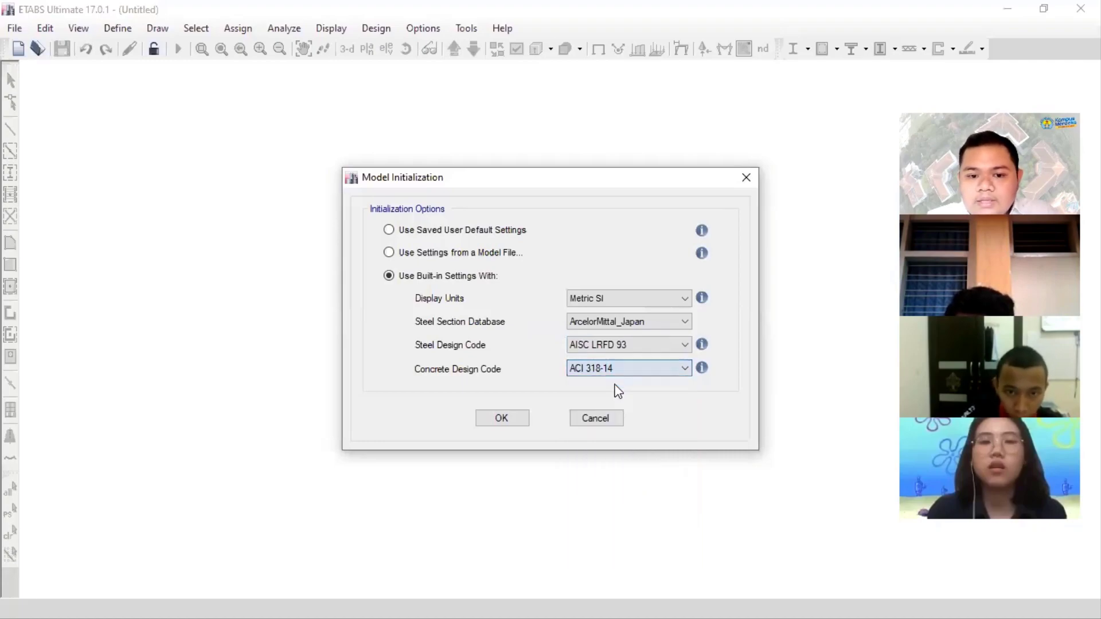
{"action": "left_click", "coordinate": [526, 420]}
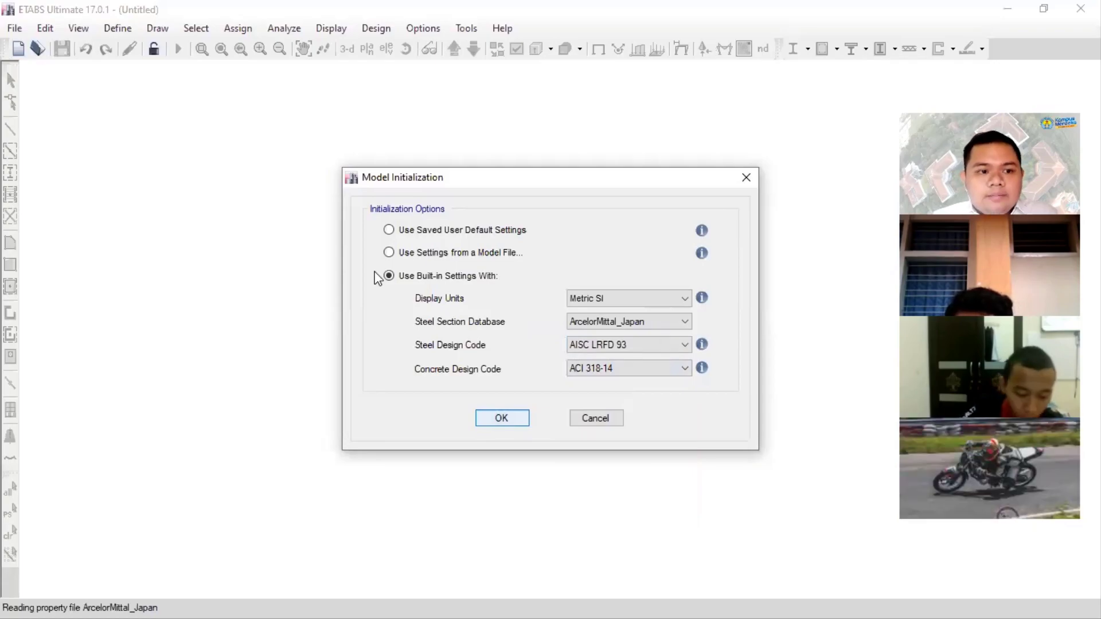
{"action": "left_click", "coordinate": [502, 418]}
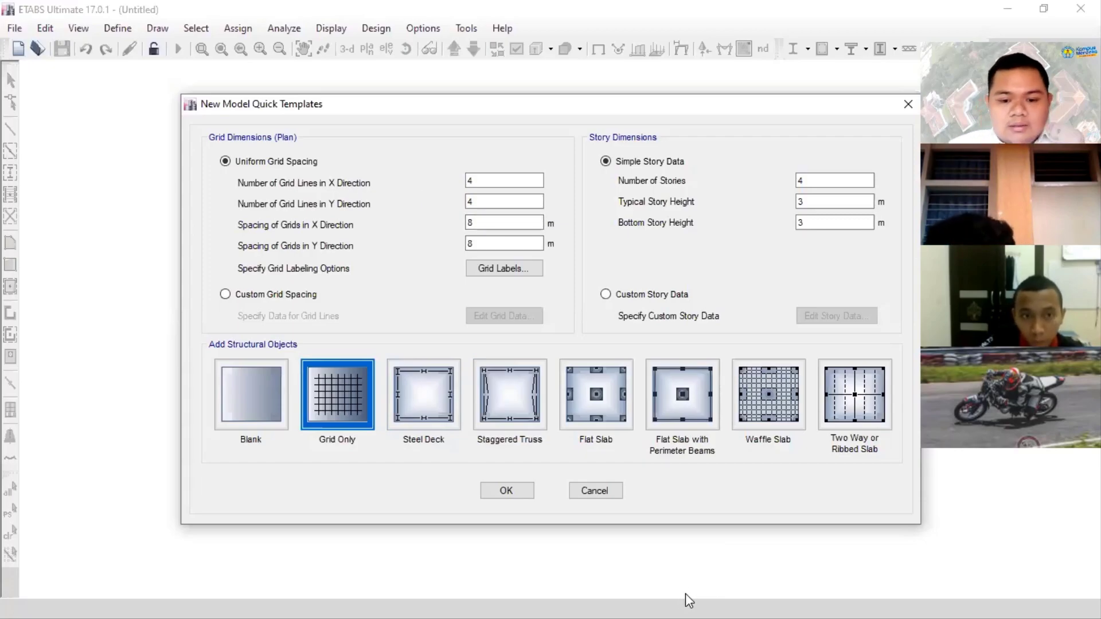
- Consult the floor plan in PowerPoint and set 5 grid lines in both the X and Y directions in ETABS
{"action": "key", "text": "alt+Tab"}
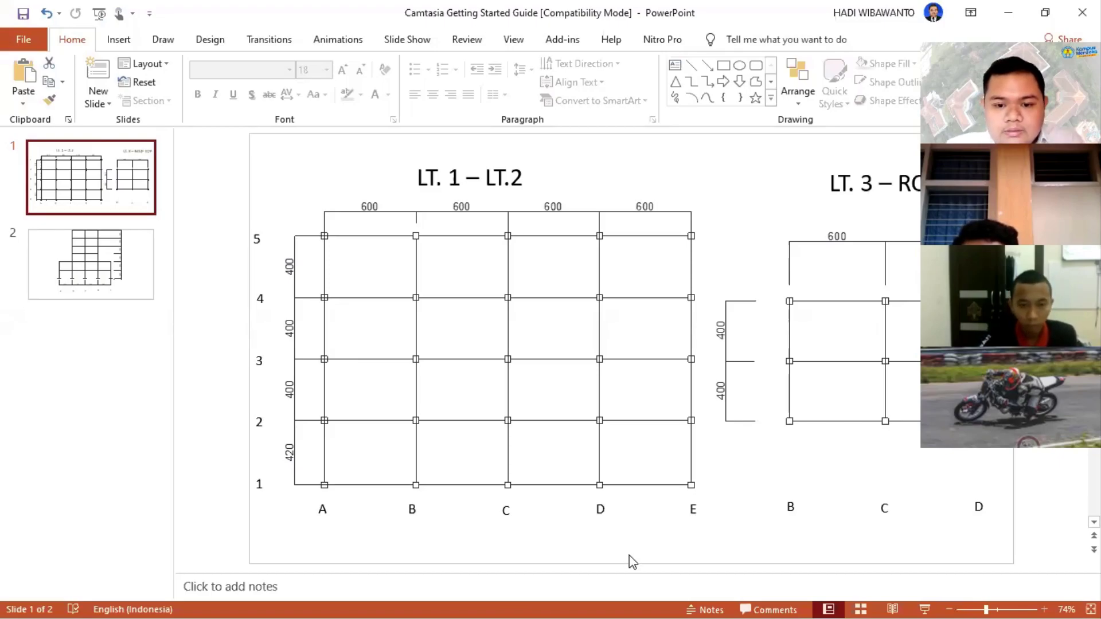
{"action": "key", "text": "alt+Tab"}
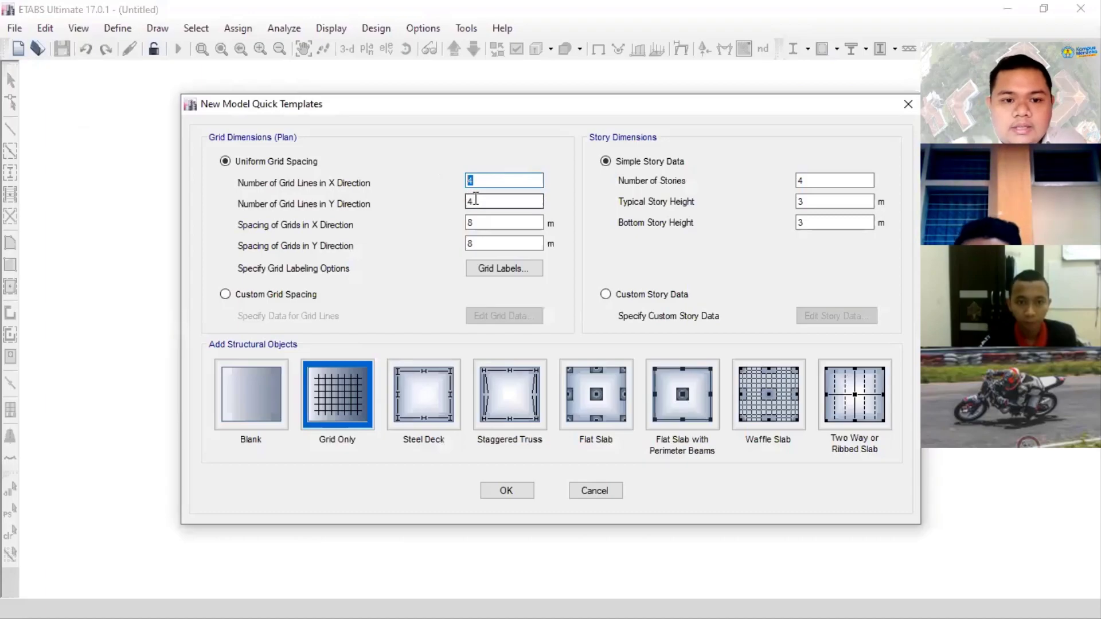
{"action": "type", "text": "5"}
{"action": "key", "text": "Tab"}
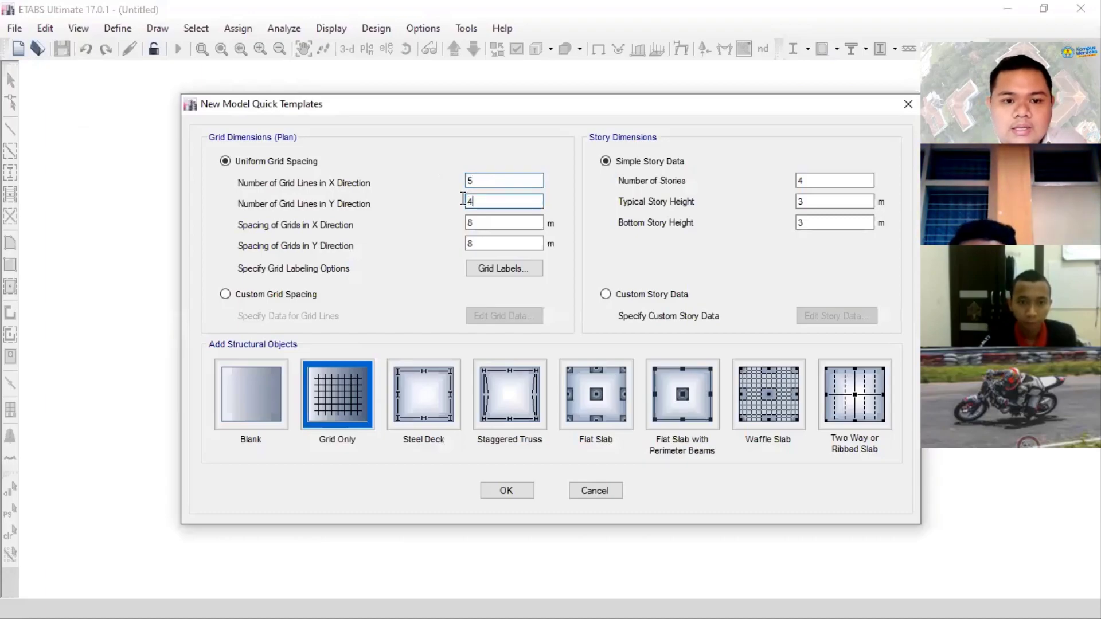
{"action": "type", "text": "5"}
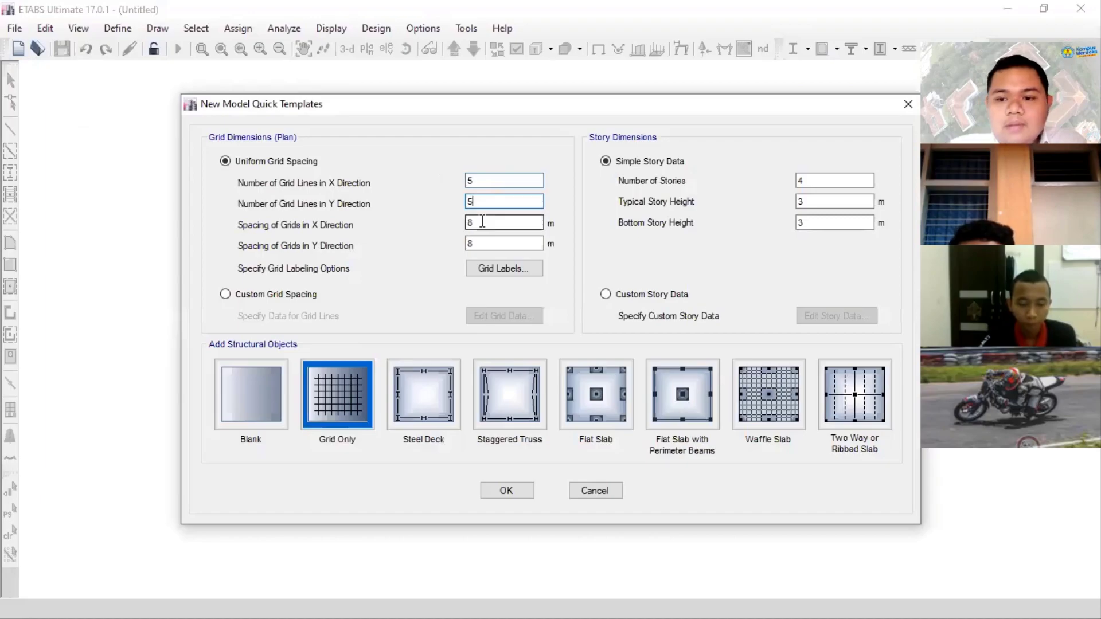
- Recheck the plan dimensions in PowerPoint and set the ETABS grid spacing to 6 m in X and 4 m in Y
{"action": "left_click", "coordinate": [483, 222]}
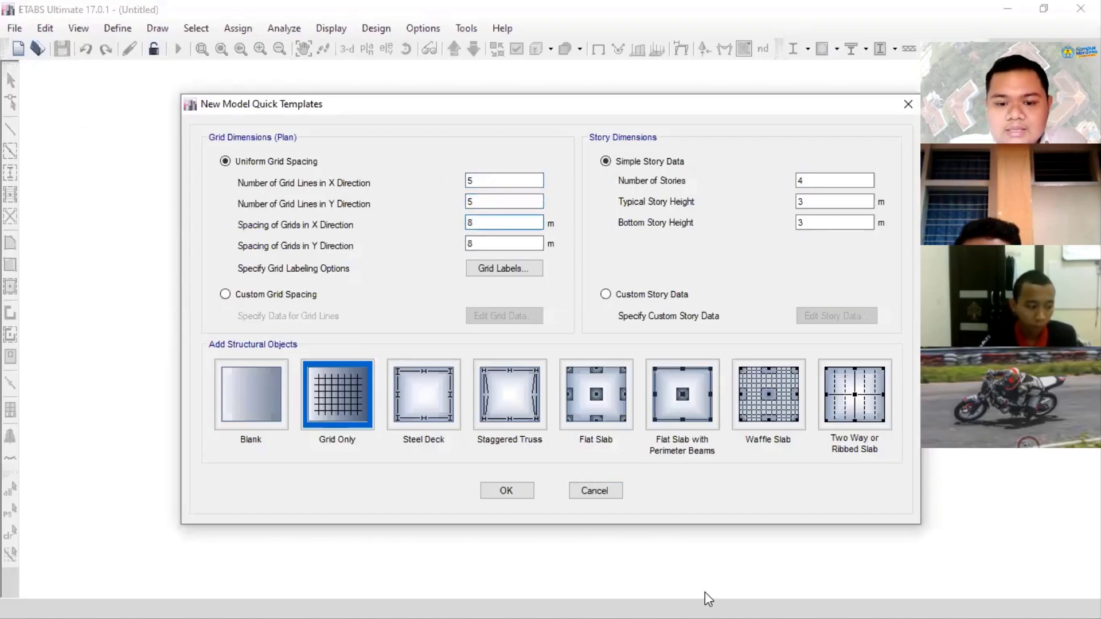
{"action": "key", "text": "alt+Tab"}
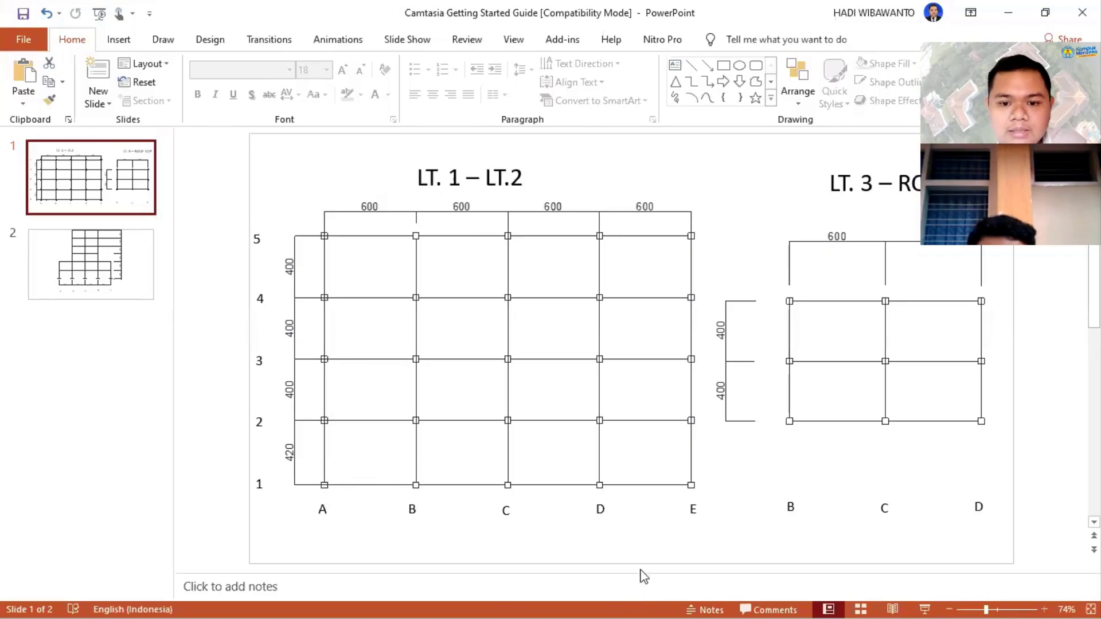
{"action": "key", "text": "alt"}
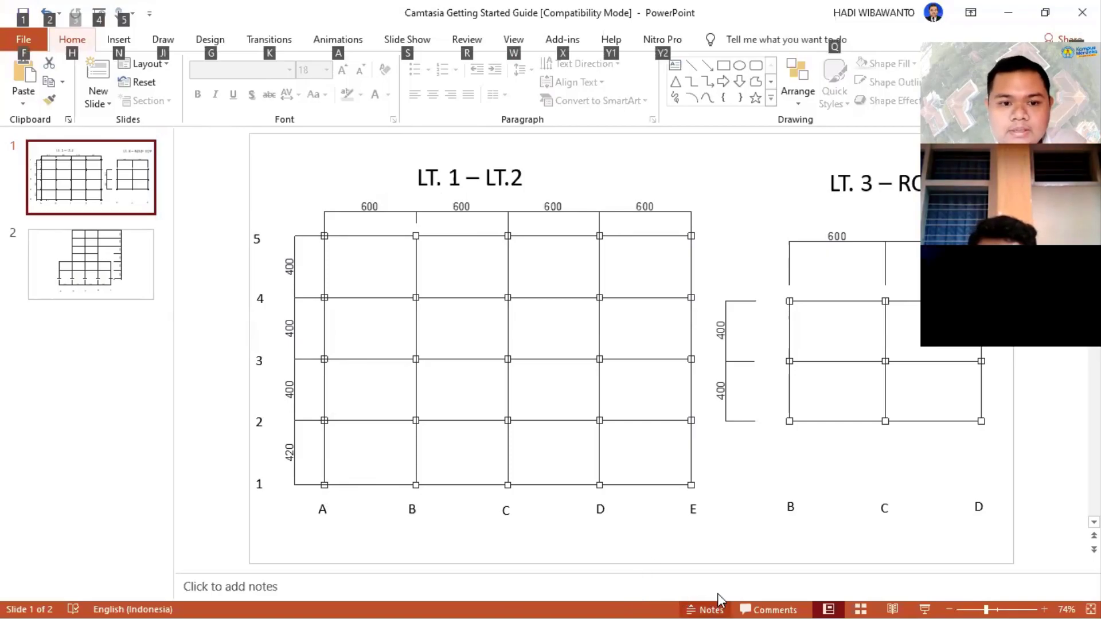
{"action": "key", "text": "alt+Tab"}
{"action": "left_click_drag", "start_coordinate": [487, 223], "coordinate": [462, 246]}
{"action": "type", "text": "6"}
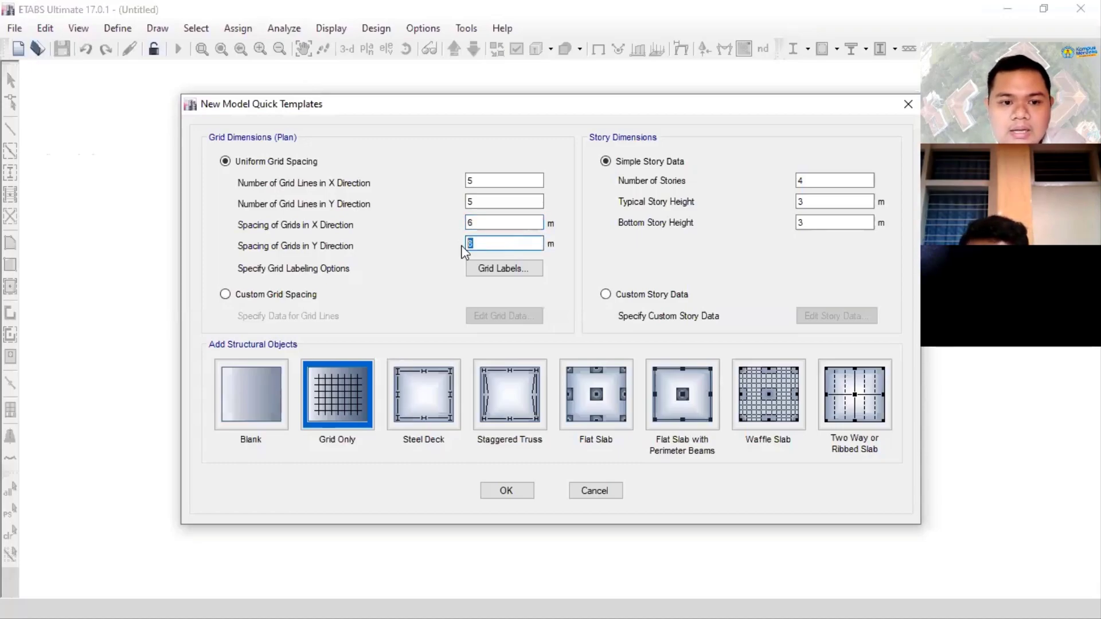
{"action": "type", "text": "4"}
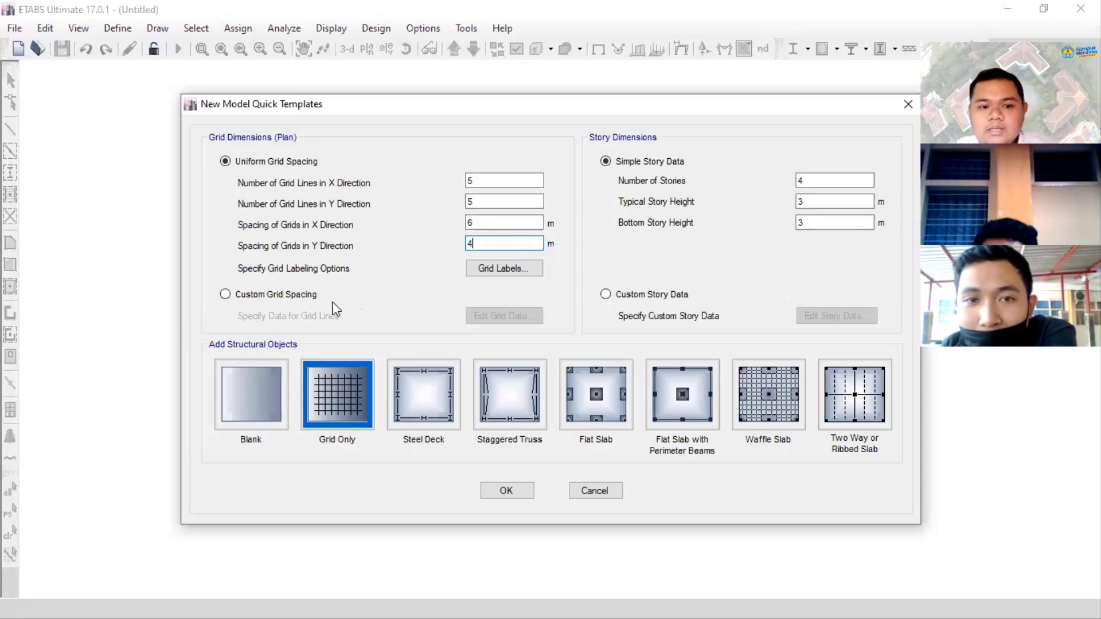
- Switch to custom grid spacing, open its grid data for editing and display the data as spacing
{"action": "left_click", "coordinate": [296, 296]}
{"action": "left_click", "coordinate": [486, 317]}
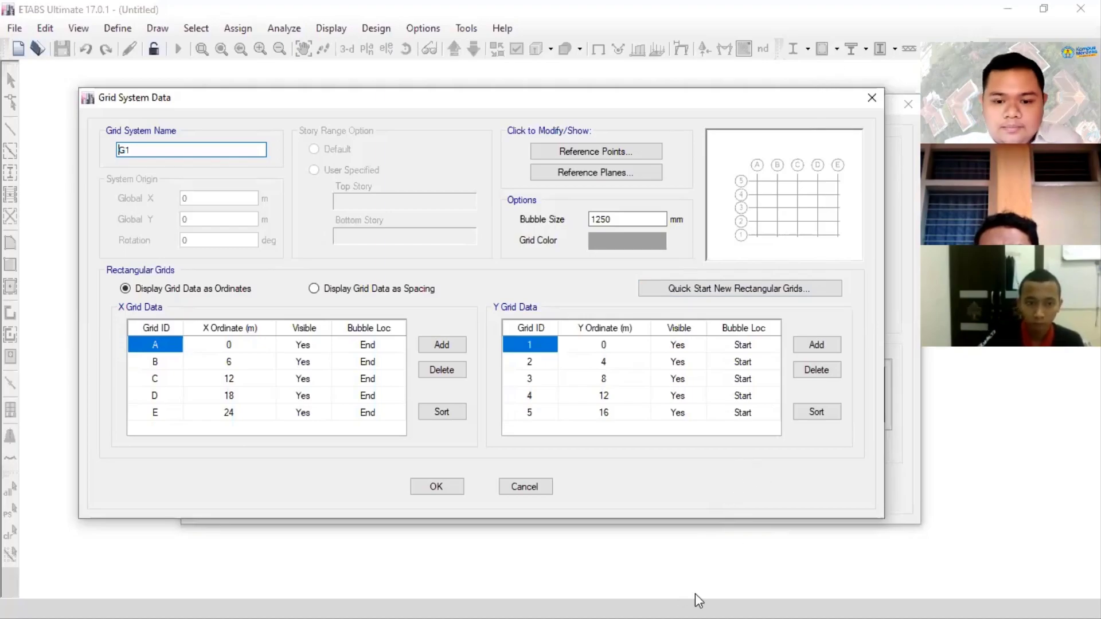
{"action": "key", "text": "alt+Tab"}
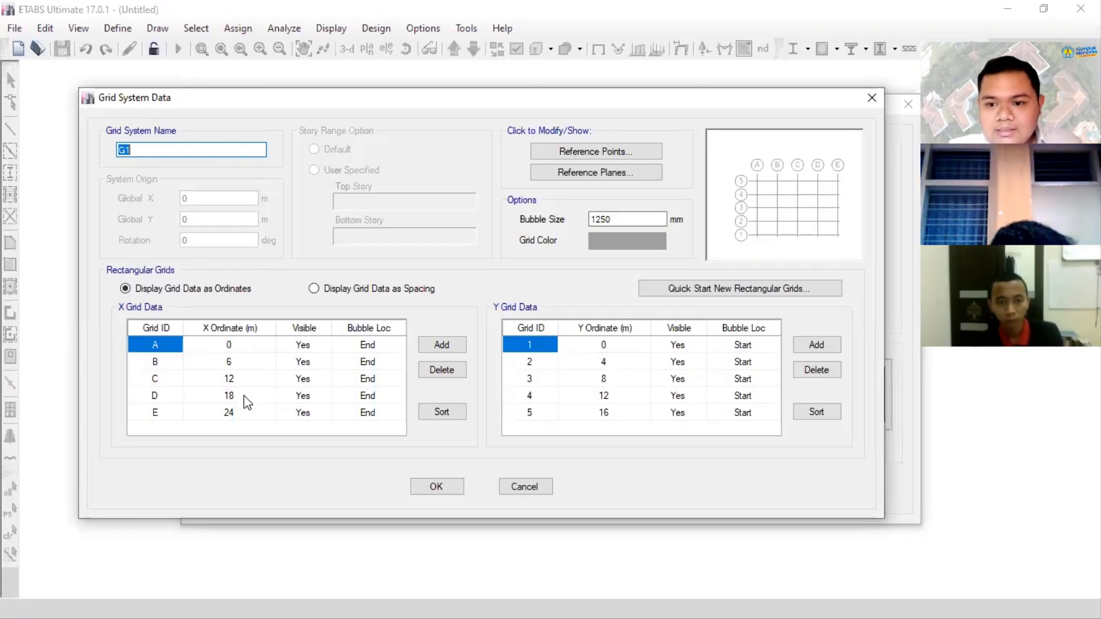
{"action": "left_click", "coordinate": [405, 293]}
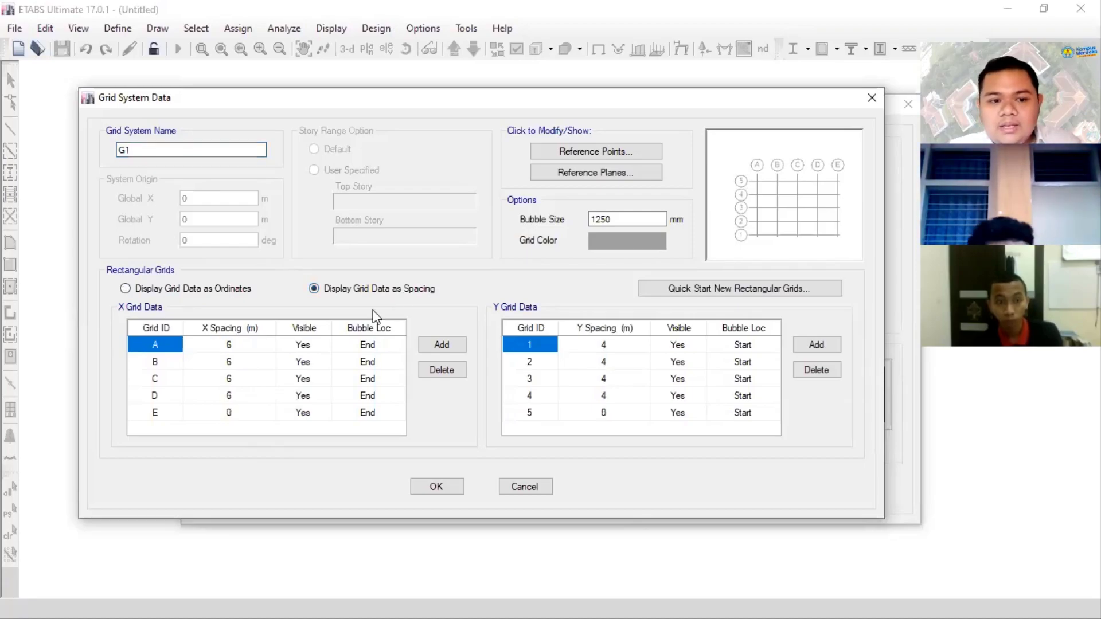
- Review the X grid lines A to E and the spacing assigned to each
{"action": "left_click", "coordinate": [207, 343]}
{"action": "left_click", "coordinate": [165, 378]}
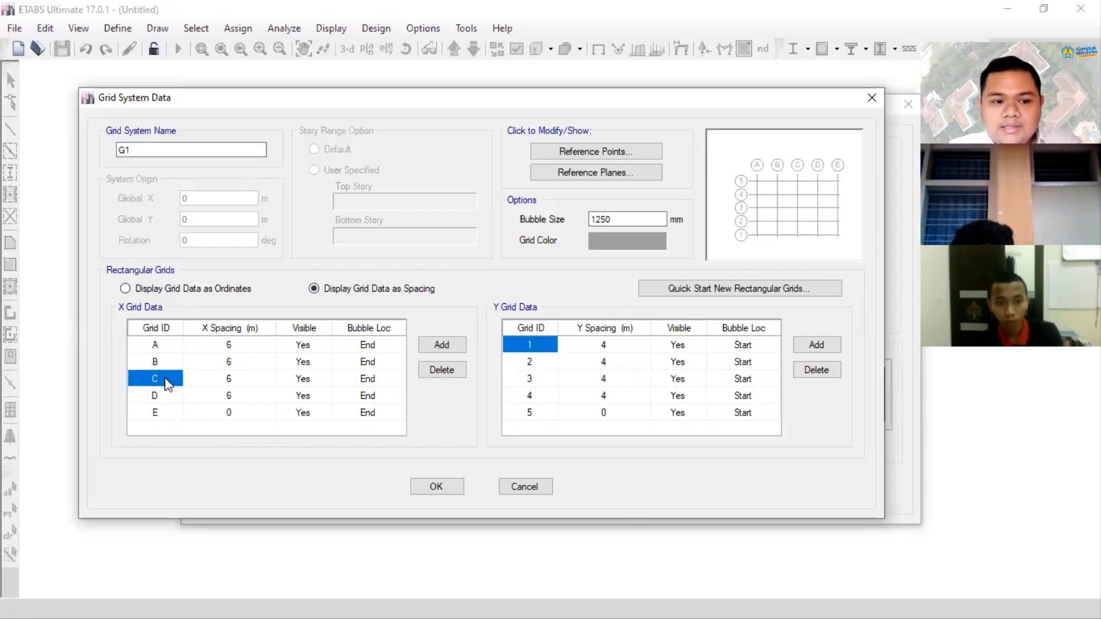
{"action": "left_click", "coordinate": [209, 360]}
{"action": "left_click", "coordinate": [169, 380]}
{"action": "left_click", "coordinate": [206, 378]}
{"action": "left_click", "coordinate": [166, 401]}
{"action": "left_click", "coordinate": [164, 413]}
{"action": "left_click", "coordinate": [207, 398]}
{"action": "left_click", "coordinate": [167, 416]}
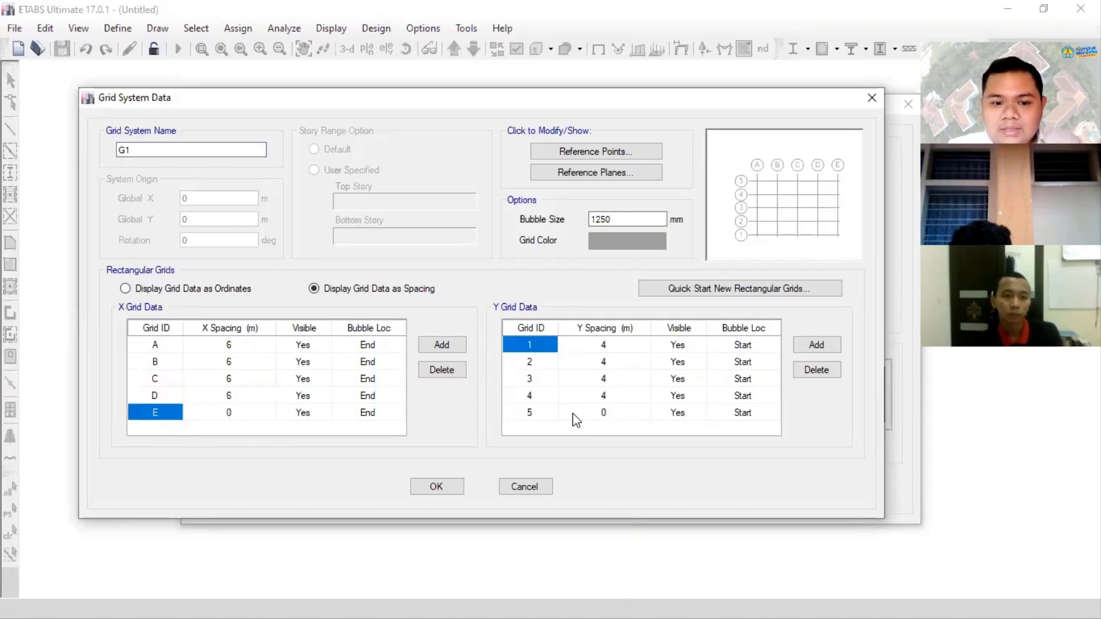
- Try a 4 m X spacing for grid line C, and restore it to 6 m
{"action": "left_click", "coordinate": [251, 383]}
{"action": "type", "text": "4"}
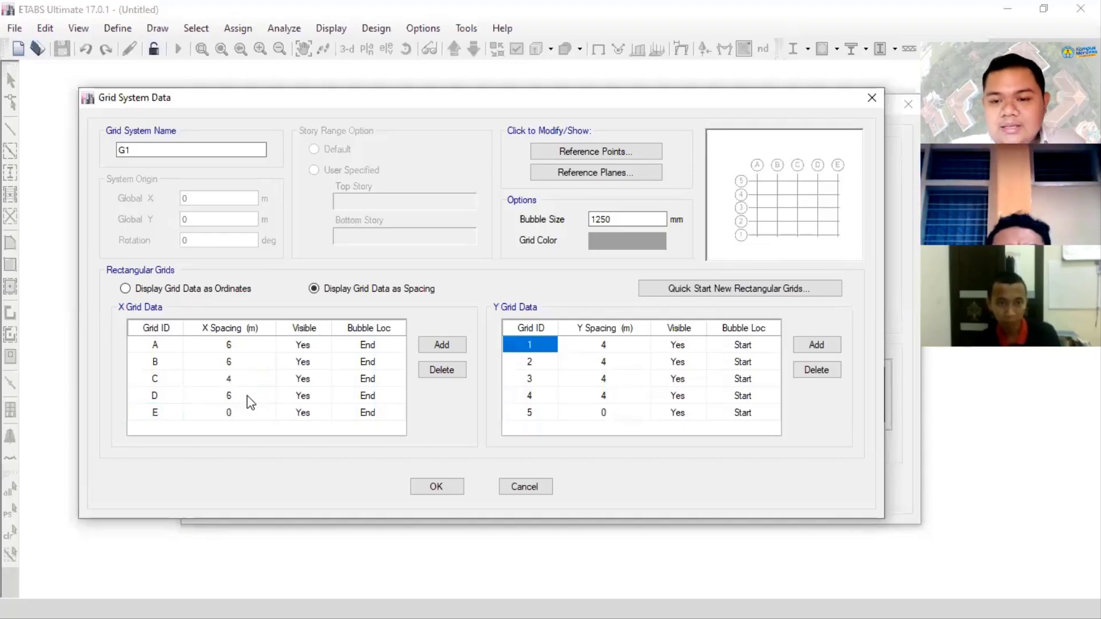
{"action": "left_click", "coordinate": [251, 400]}
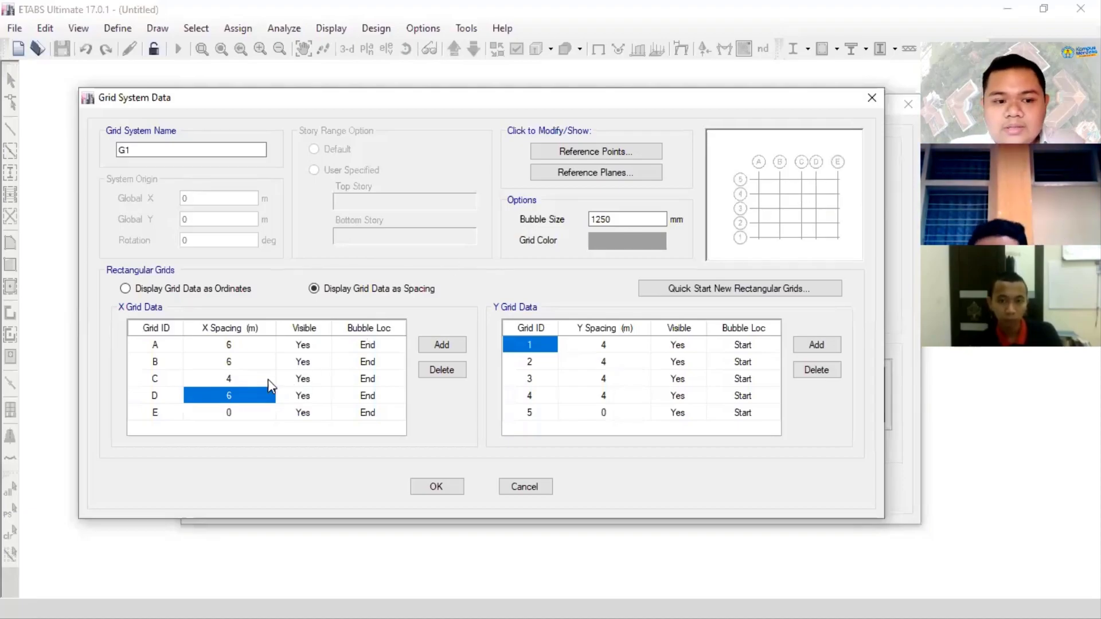
{"action": "key", "text": "Up"}
{"action": "type", "text": "6"}
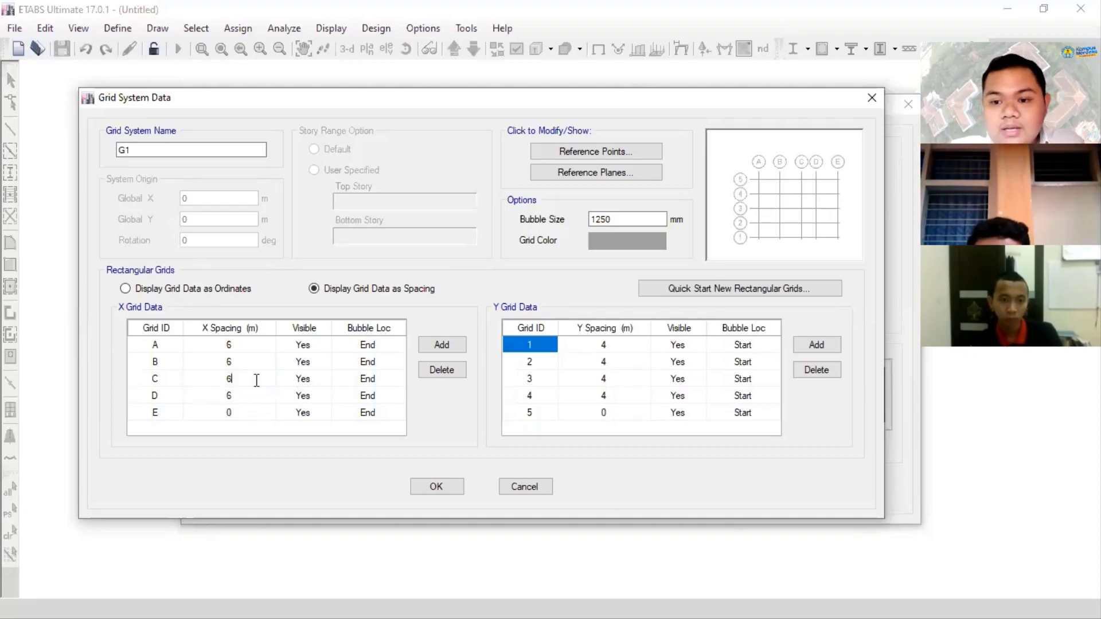
{"action": "left_click", "coordinate": [232, 363]}
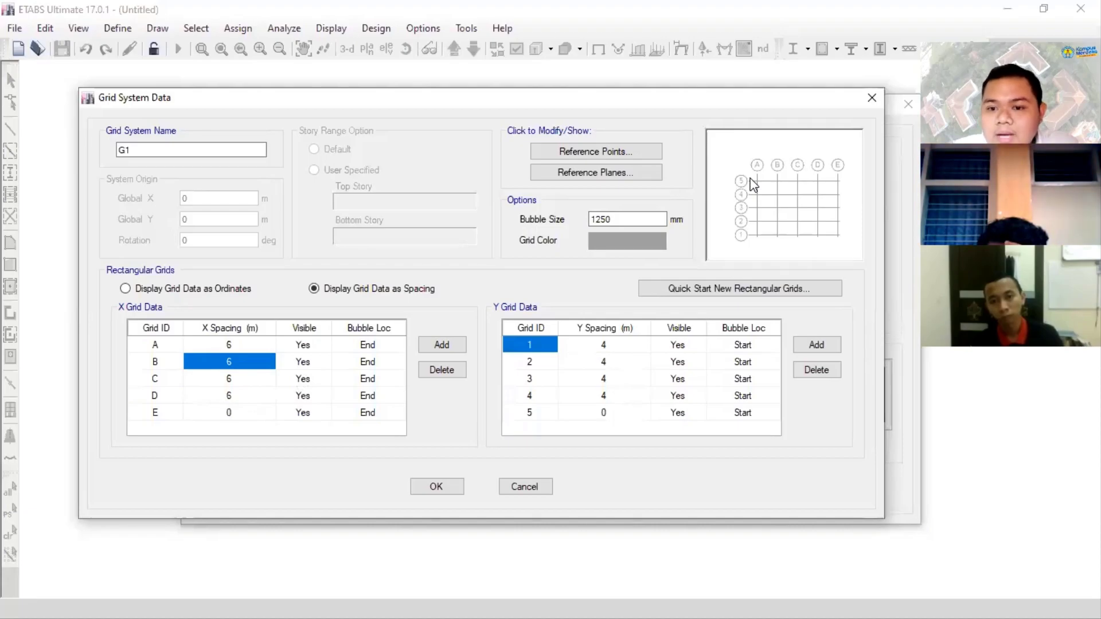
- Add a Y grid line after line 5, and delete it again
{"action": "left_click", "coordinate": [536, 417]}
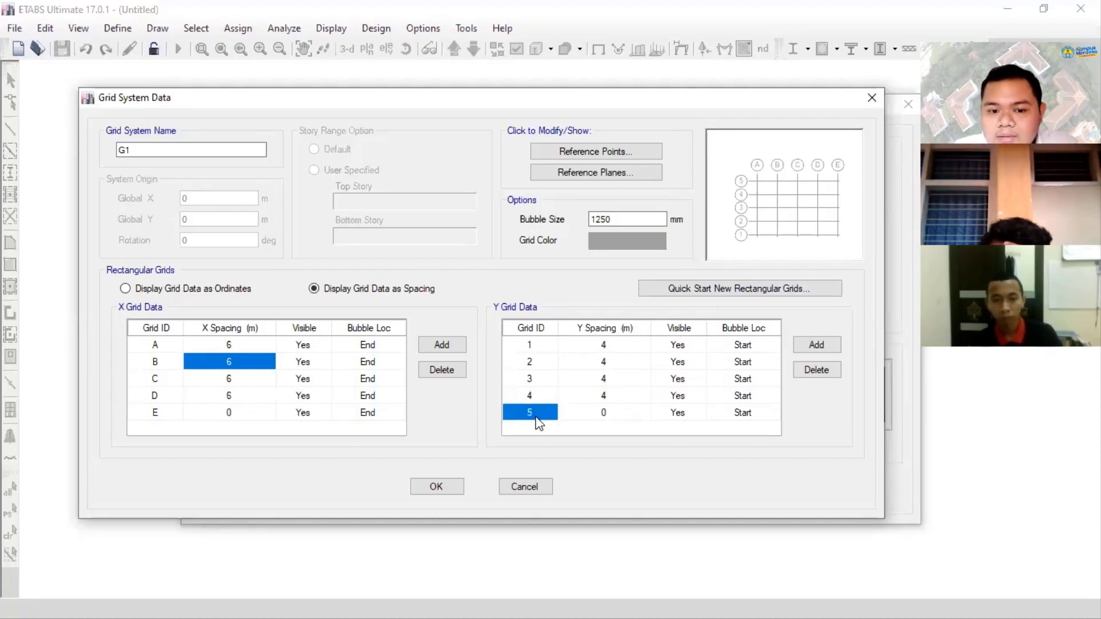
{"action": "left_click", "coordinate": [819, 346]}
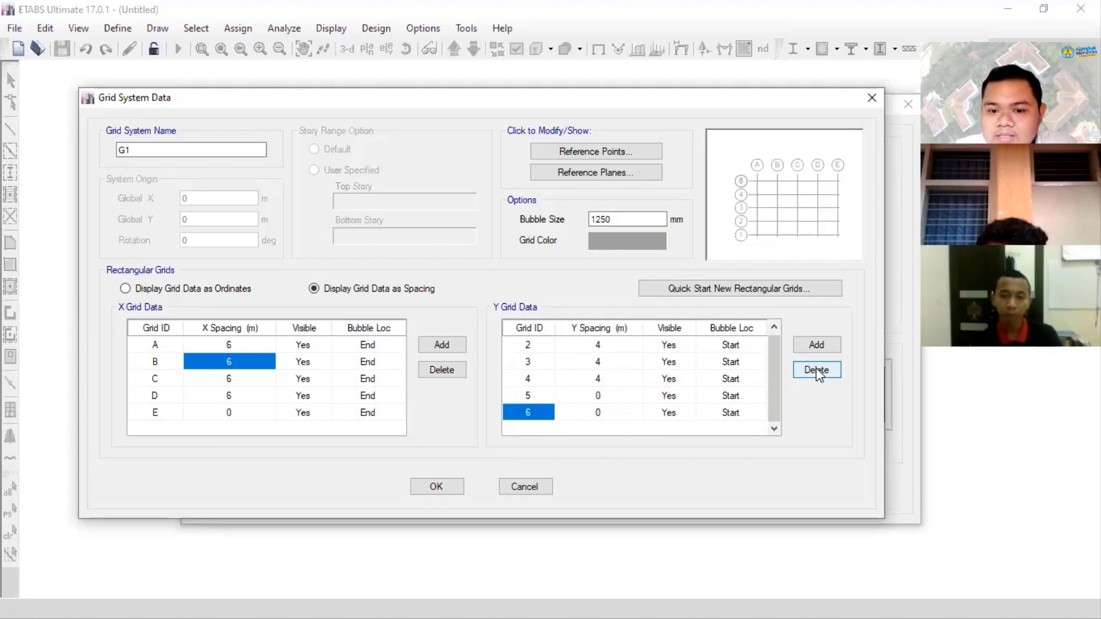
{"action": "left_click", "coordinate": [817, 370]}
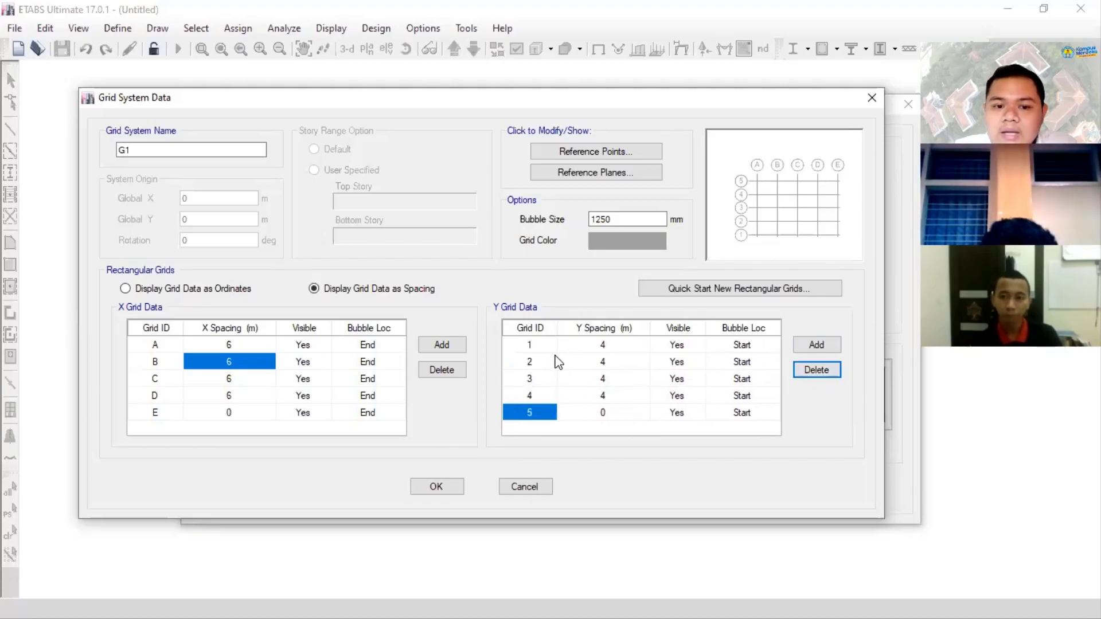
- Rename the five Y grid lines as 01, 02, 03, 04 and 05
{"action": "left_click", "coordinate": [530, 344]}
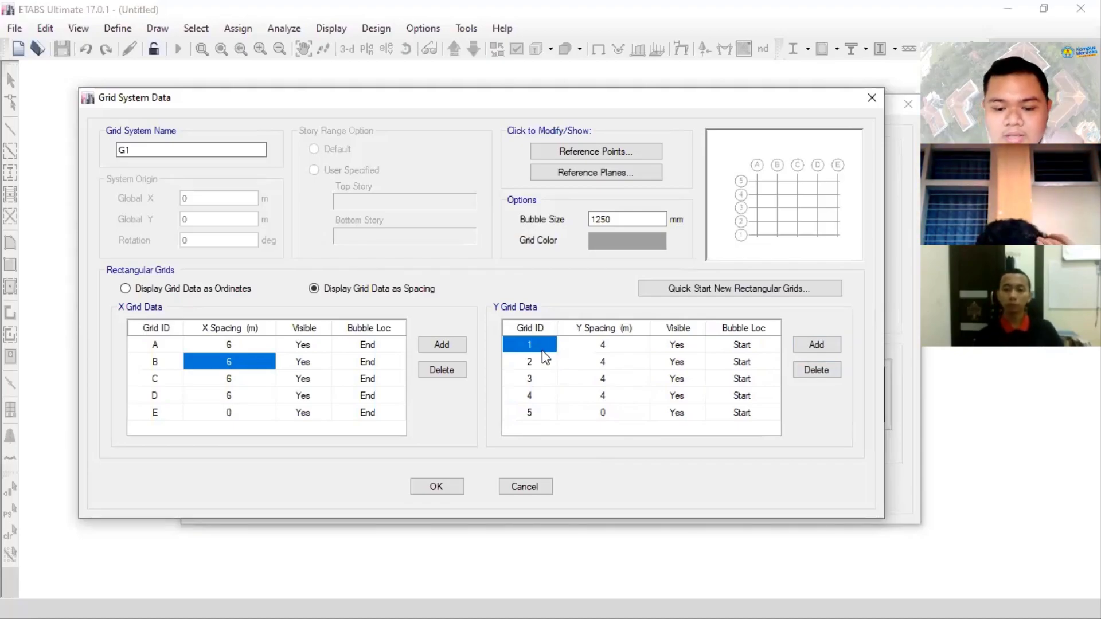
{"action": "type", "text": "01"}
{"action": "key", "text": "Down"}
{"action": "type", "text": "02"}
{"action": "key", "text": "Down"}
{"action": "type", "text": "03"}
{"action": "key", "text": "Down"}
{"action": "type", "text": "04"}
{"action": "key", "text": "Down"}
{"action": "type", "text": "05"}
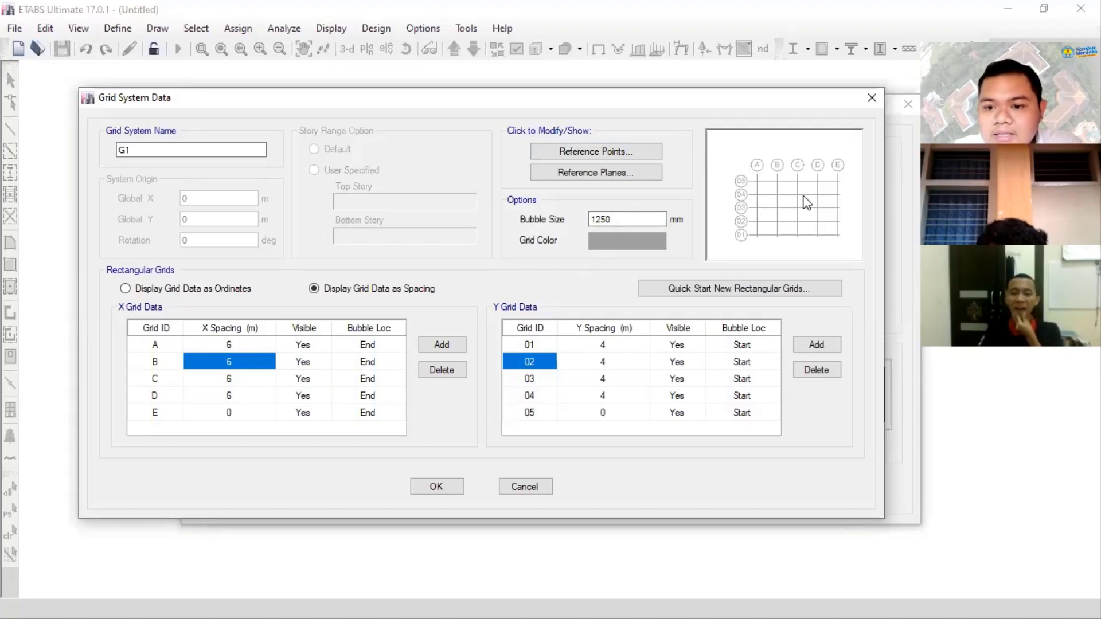
- Try hiding Y grid line 02 by setting its visibility to No, and restore it to Yes
{"action": "left_click", "coordinate": [677, 362]}
{"action": "left_click", "coordinate": [688, 362]}
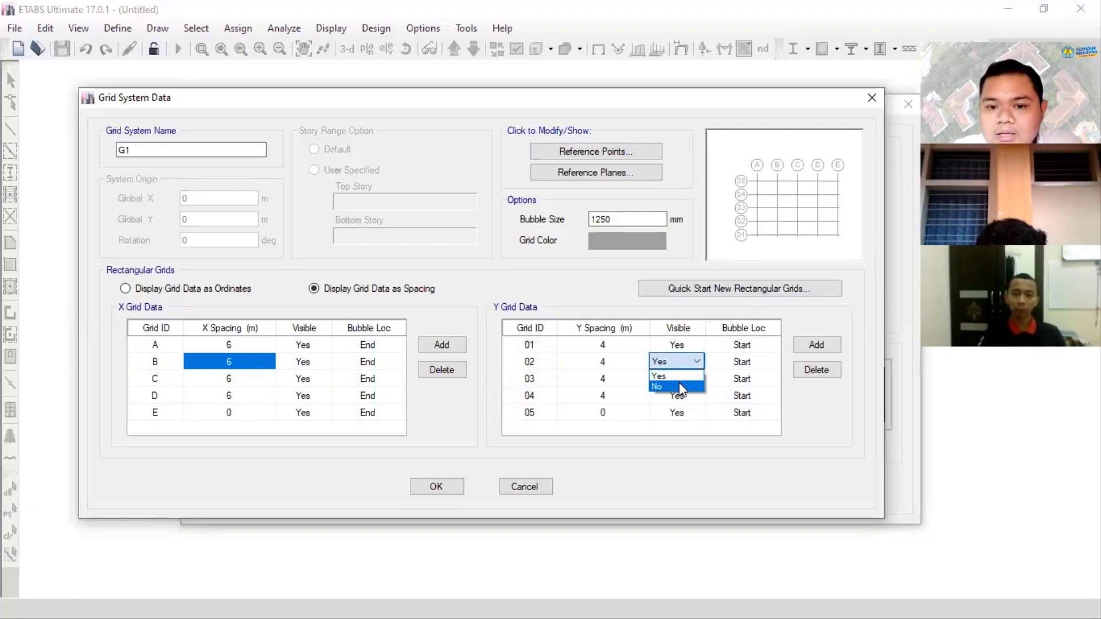
{"action": "left_click", "coordinate": [679, 383]}
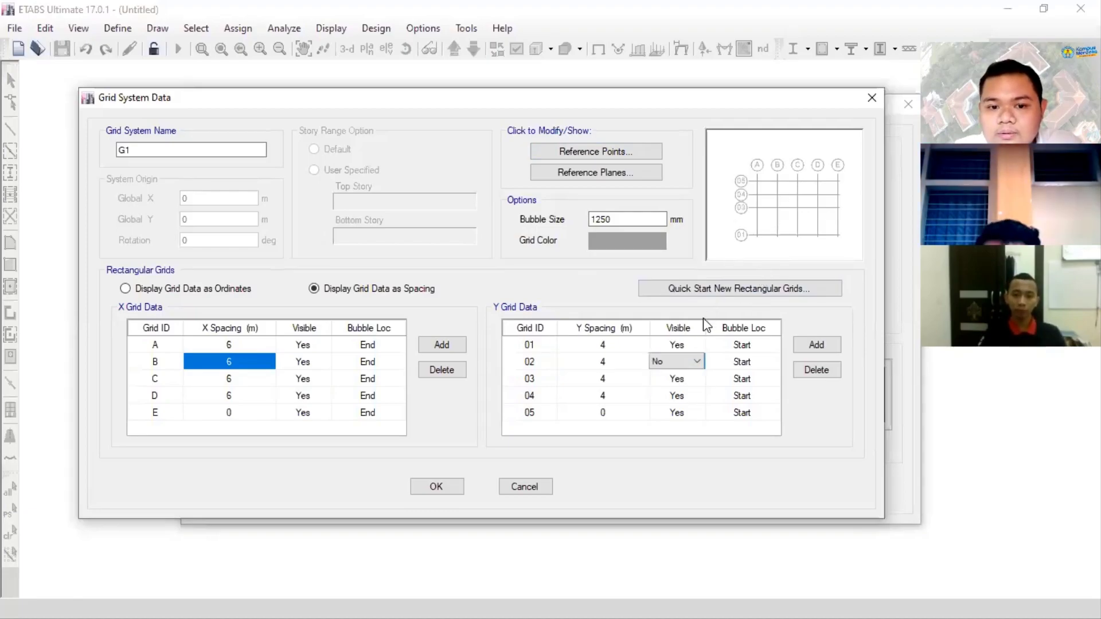
{"action": "left_click", "coordinate": [675, 365]}
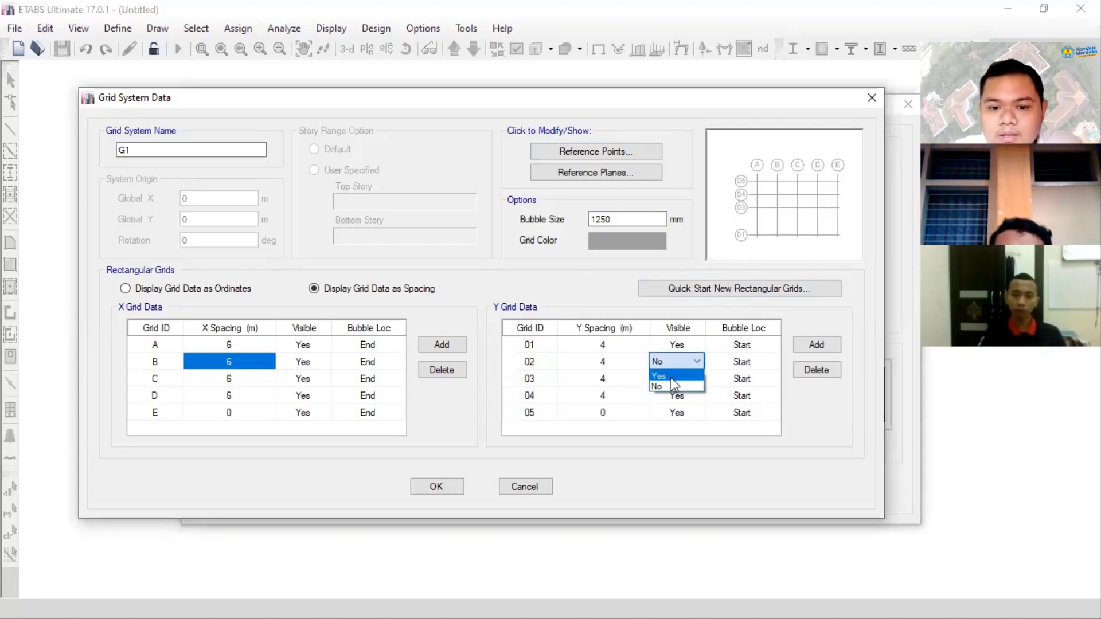
{"action": "left_click", "coordinate": [672, 377]}
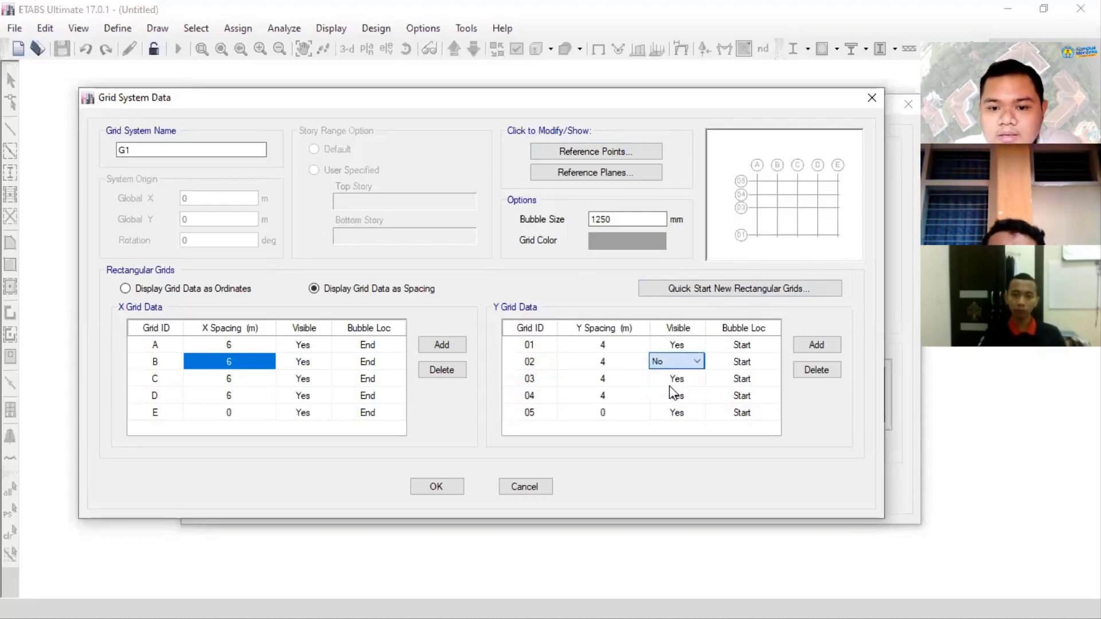
{"action": "left_click", "coordinate": [690, 342]}
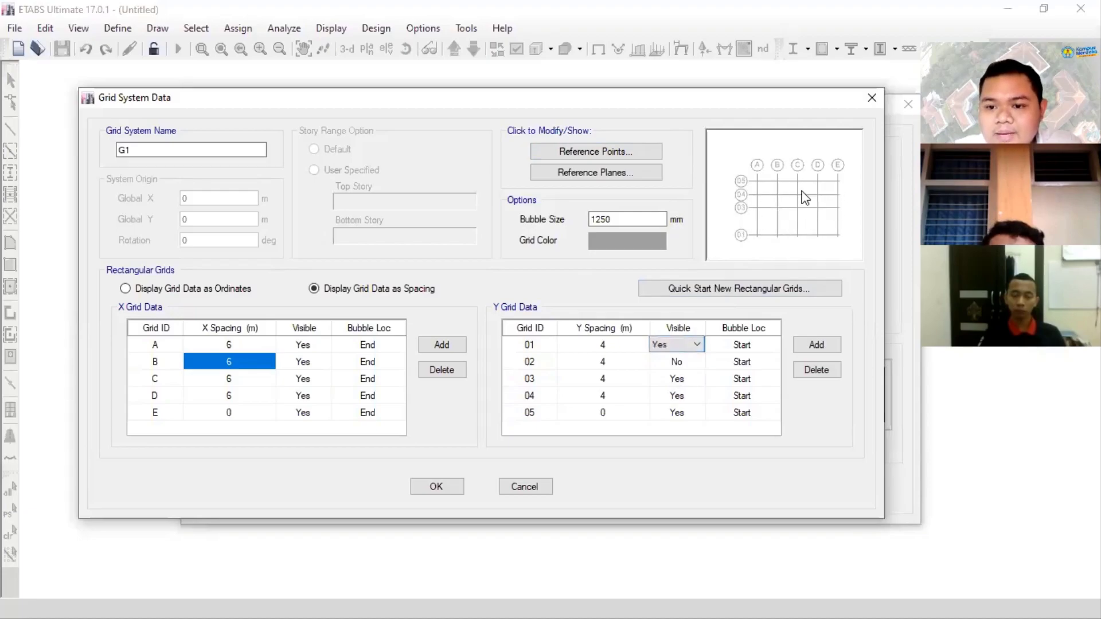
{"action": "left_click", "coordinate": [681, 363]}
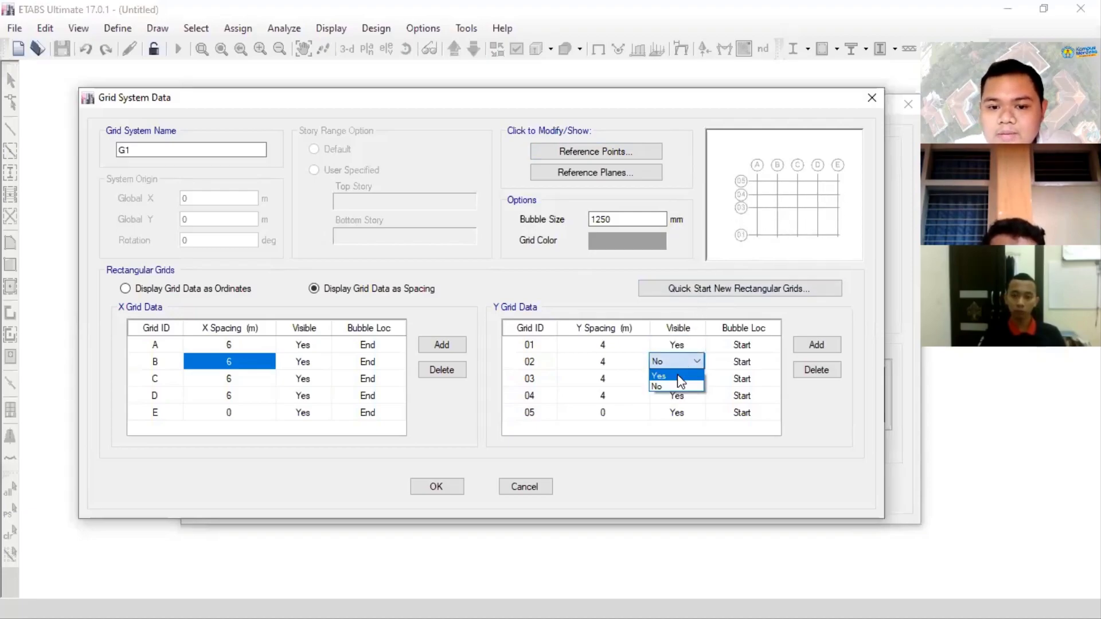
{"action": "left_click", "coordinate": [676, 376]}
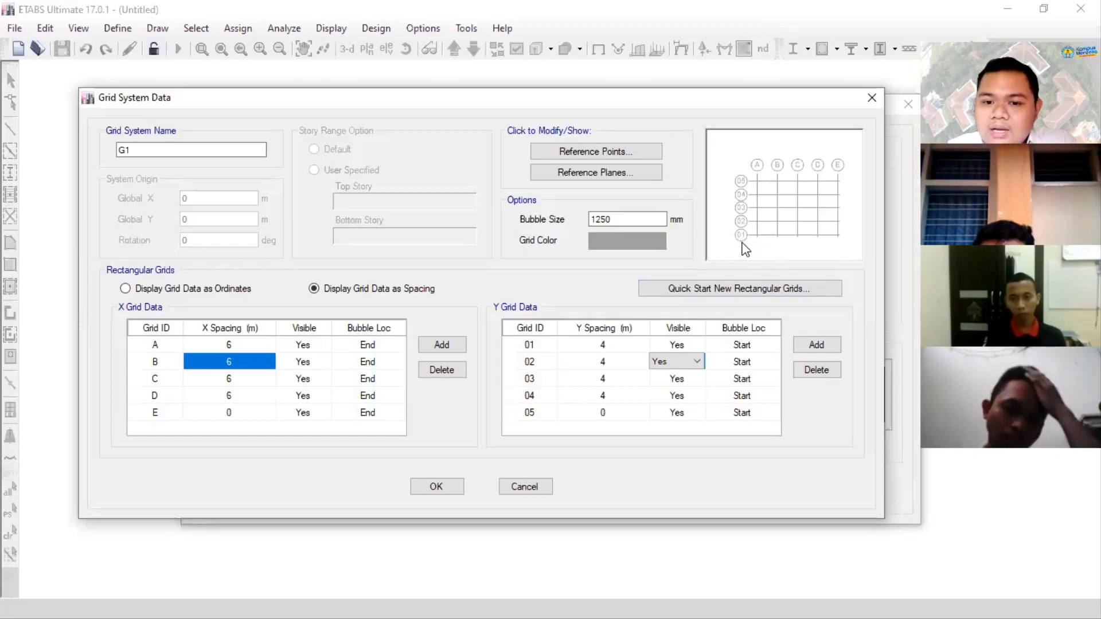
- Try the End, Both and None bubble locations for Y grid line 02, and restore it to Start
{"action": "left_click", "coordinate": [741, 362]}
{"action": "left_click", "coordinate": [742, 362]}
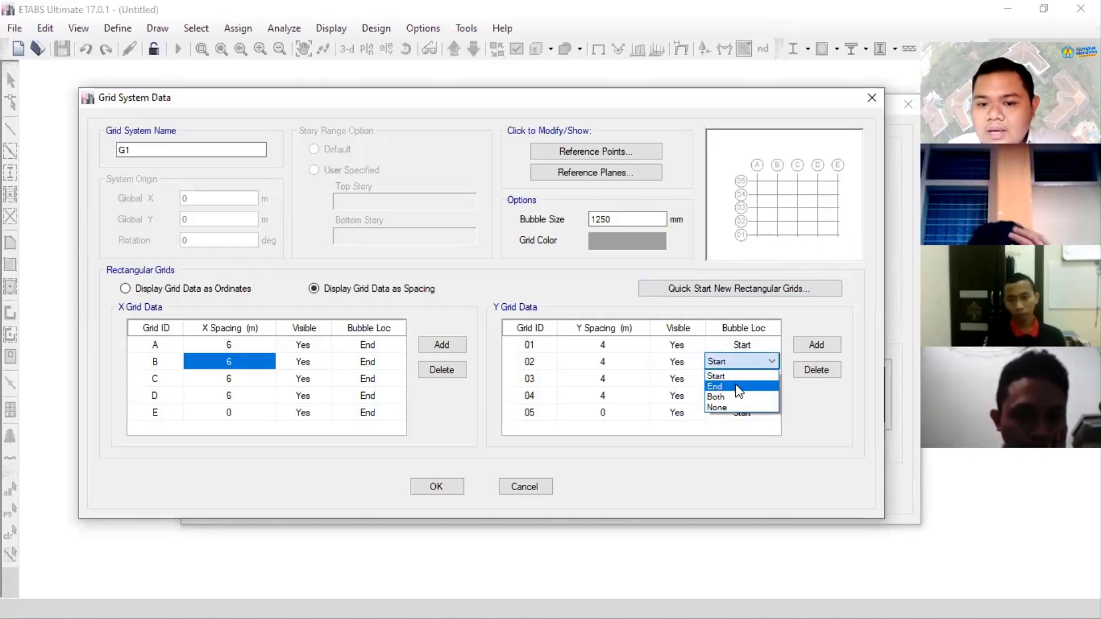
{"action": "left_click", "coordinate": [740, 387]}
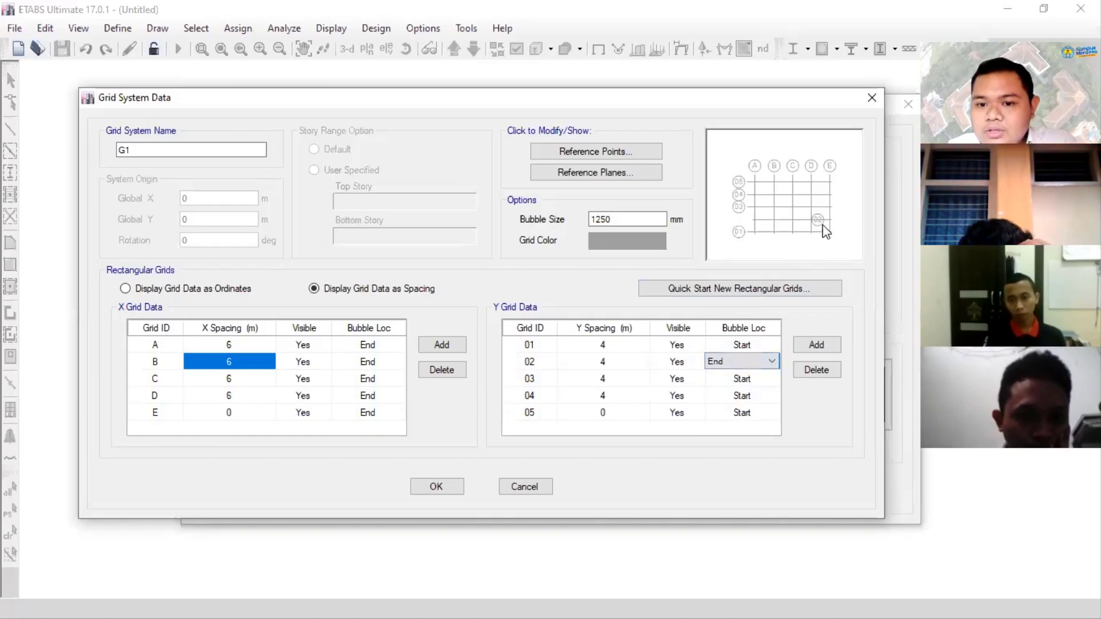
{"action": "left_click", "coordinate": [748, 363]}
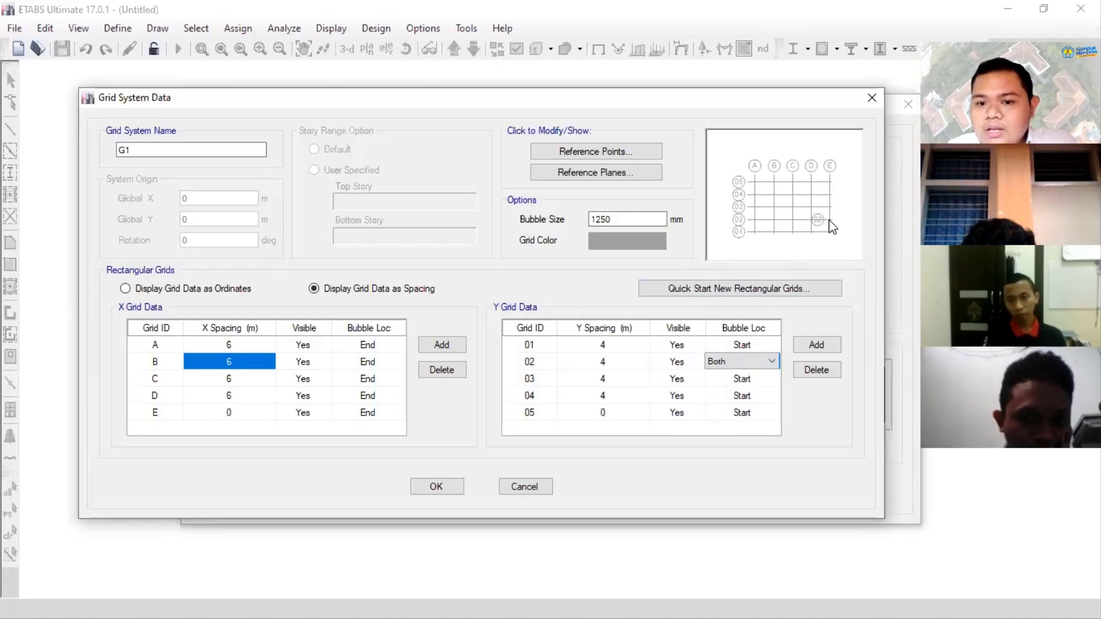
{"action": "left_click", "coordinate": [763, 362]}
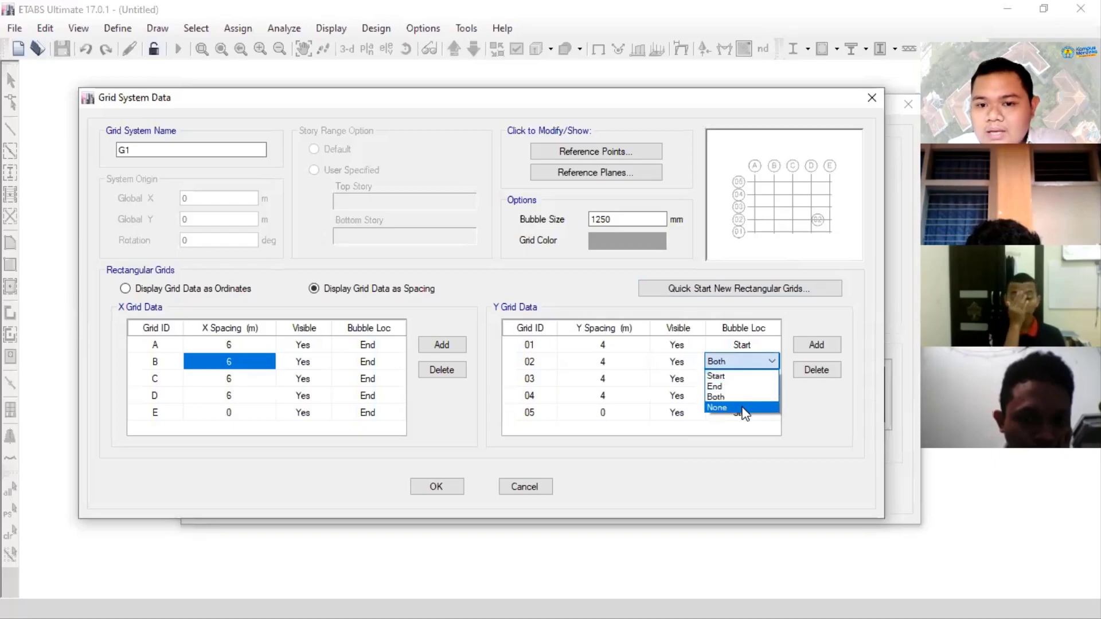
{"action": "left_click", "coordinate": [742, 408]}
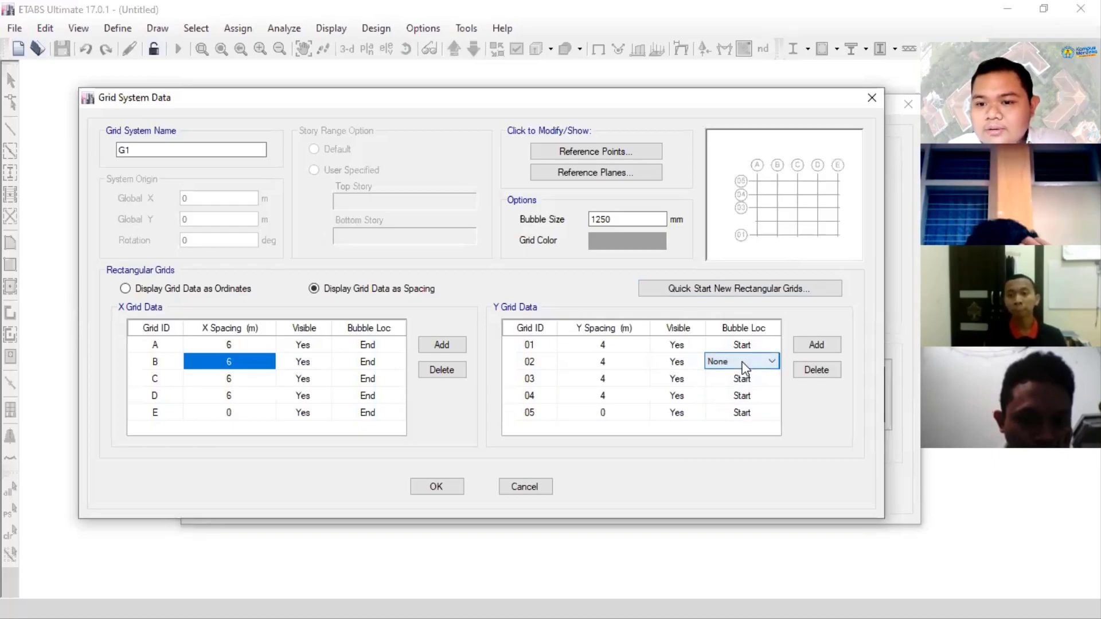
{"action": "left_click", "coordinate": [744, 366]}
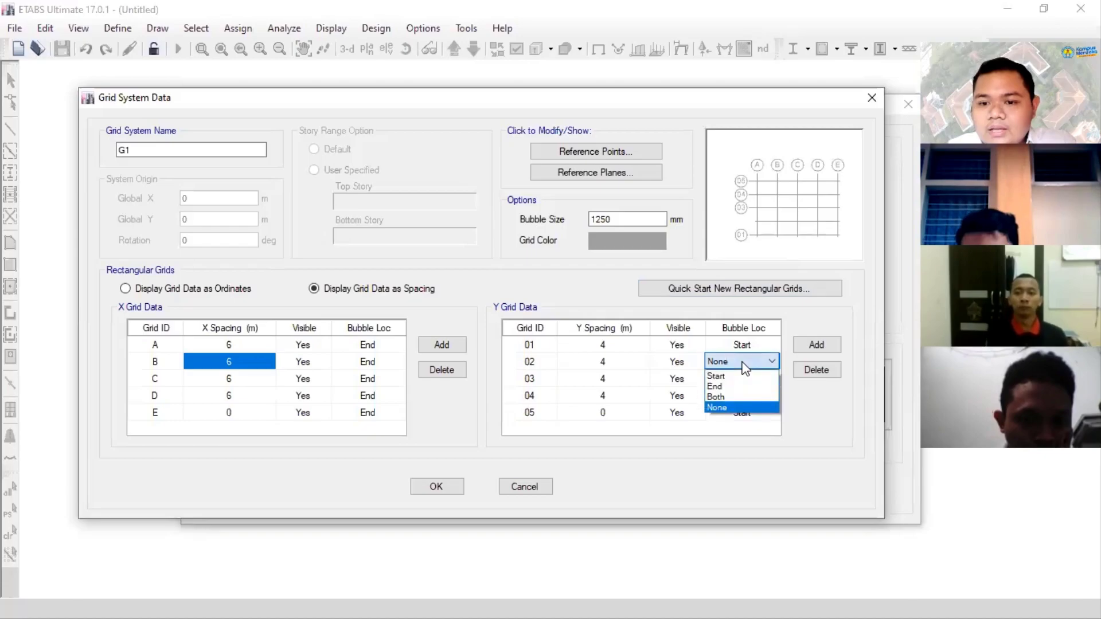
{"action": "left_click", "coordinate": [743, 376]}
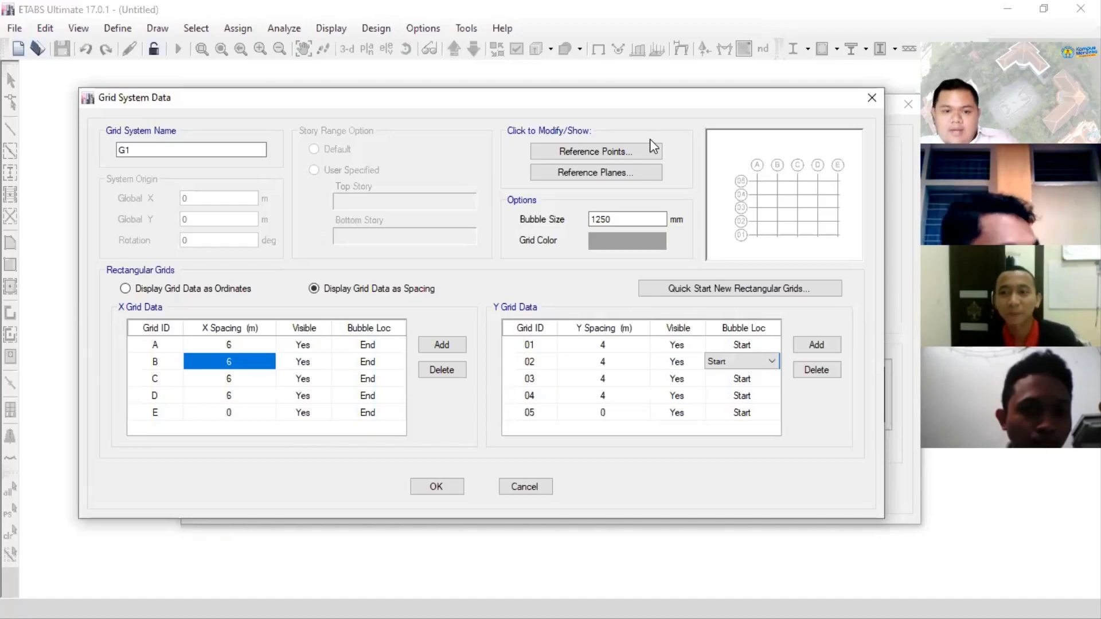
- Accept the custom grid data and select the typical story height value
{"action": "left_click", "coordinate": [422, 487]}
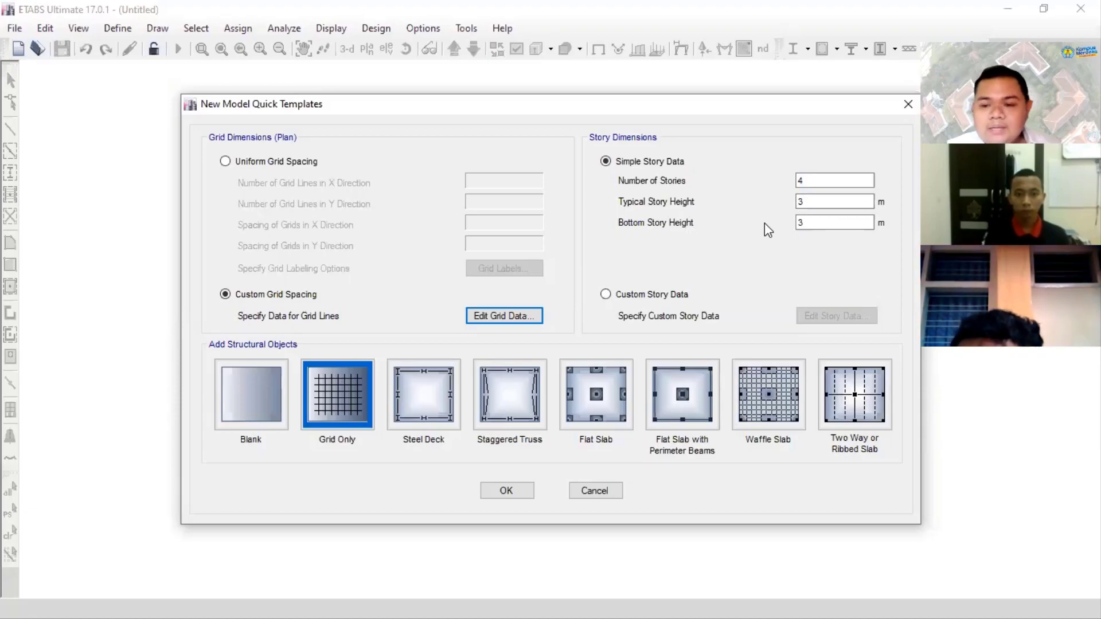
{"action": "left_click", "coordinate": [823, 222]}
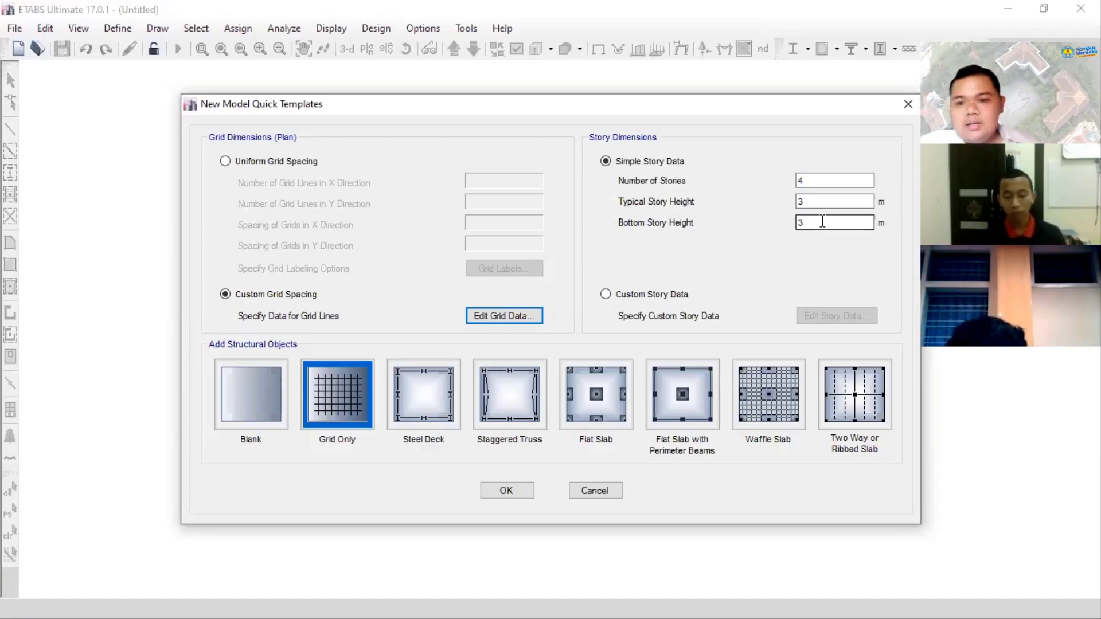
{"action": "left_click", "coordinate": [822, 222]}
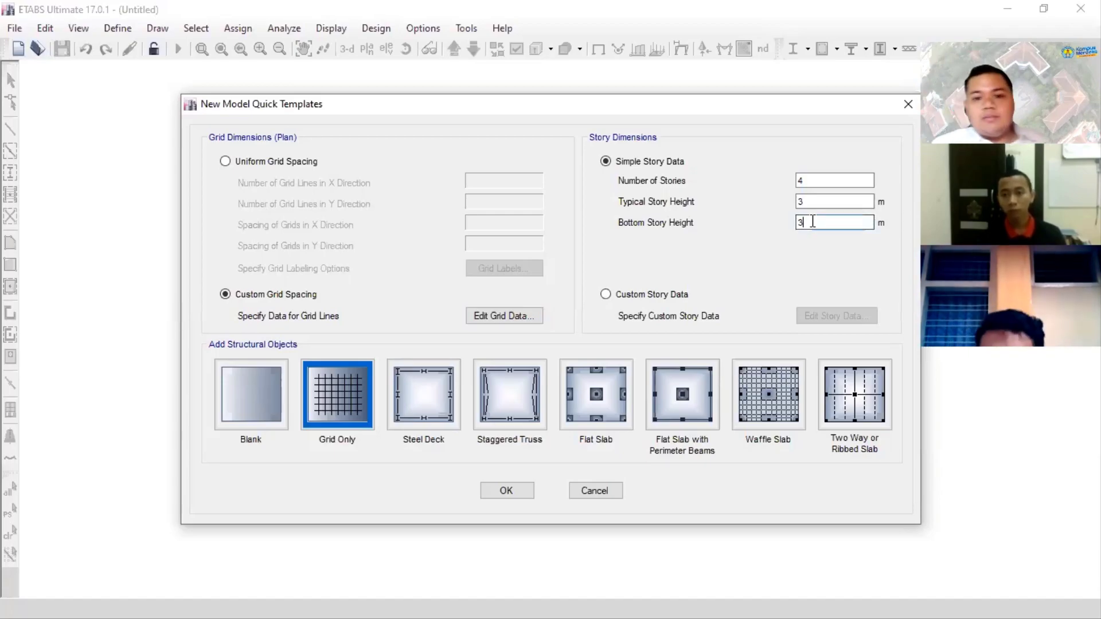
{"action": "left_click", "coordinate": [809, 203]}
{"action": "double_click", "coordinate": [812, 204]}
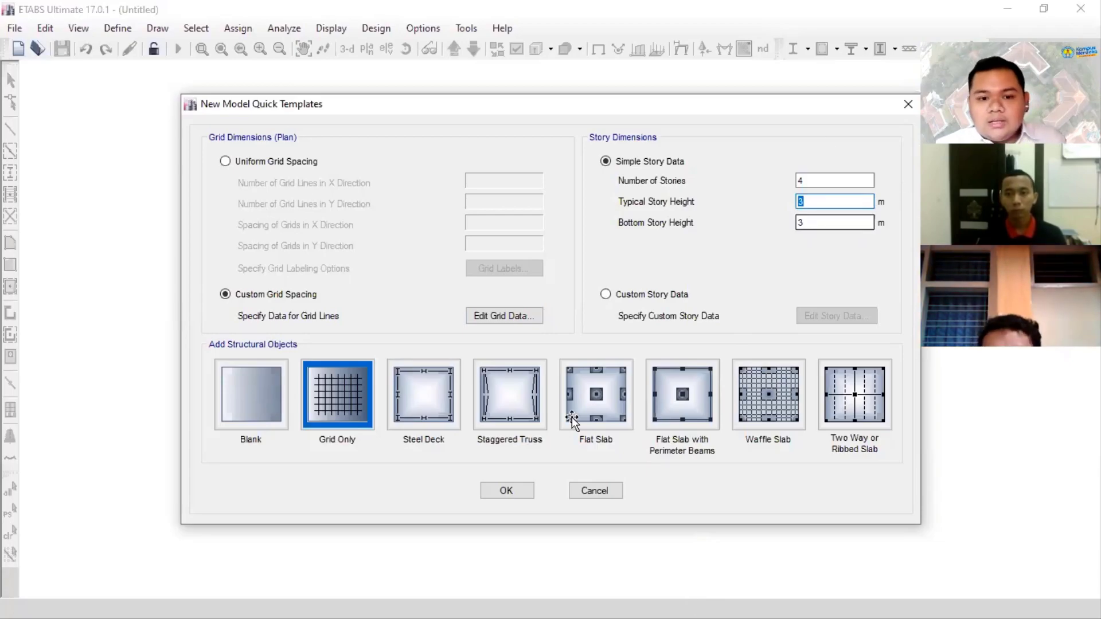
- Switch to PowerPoint to check the story heights on the slide 2 elevation drawing, and return to ETABS
{"action": "key", "text": "alt+Tab"}
{"action": "left_click", "coordinate": [106, 270]}
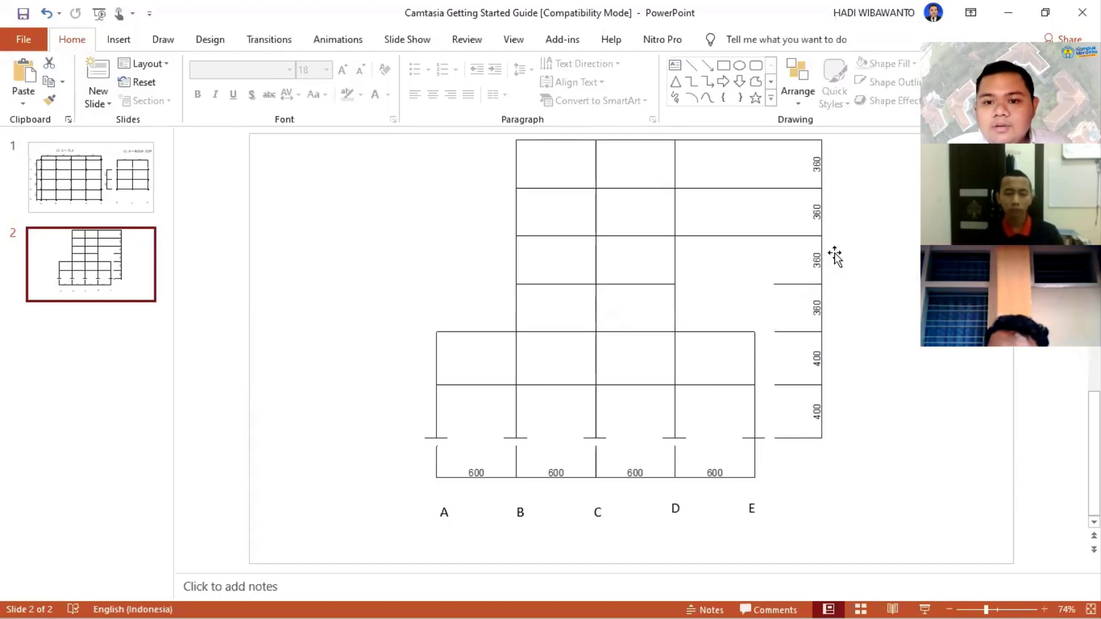
{"action": "key", "text": "alt+Tab"}
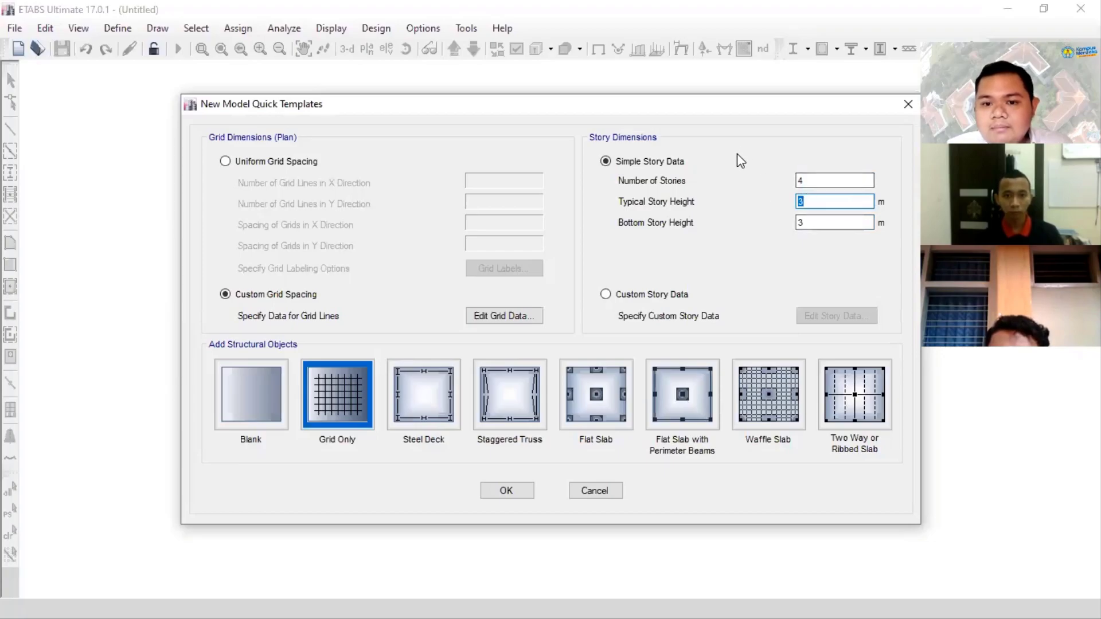
- Switch to custom story data, open it for editing and rename the base level as BASE
{"action": "left_click", "coordinate": [652, 294]}
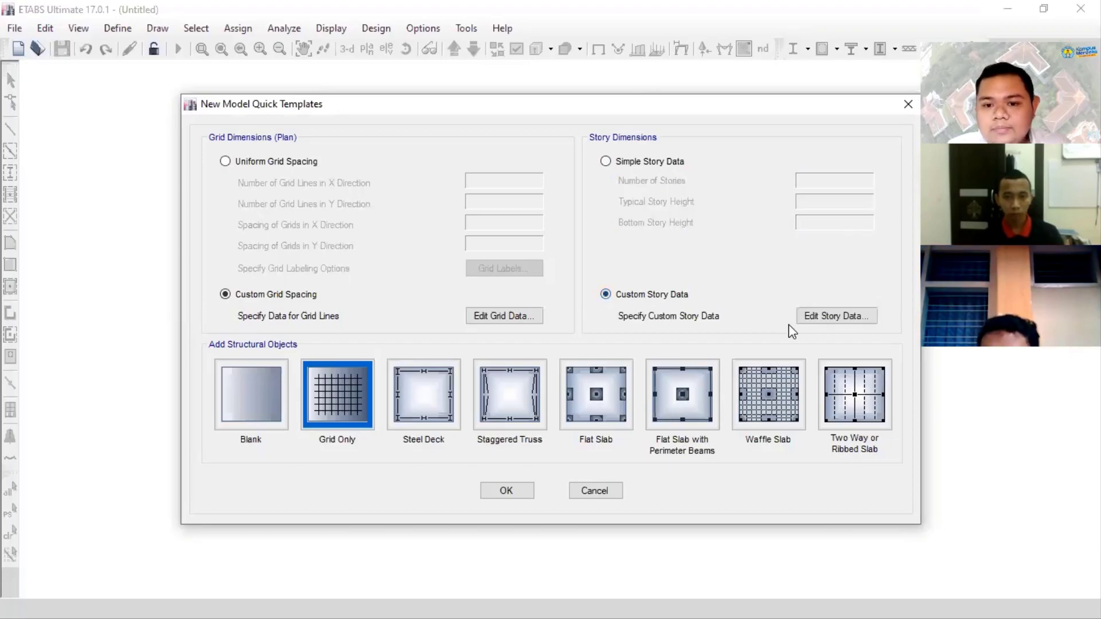
{"action": "left_click", "coordinate": [832, 315]}
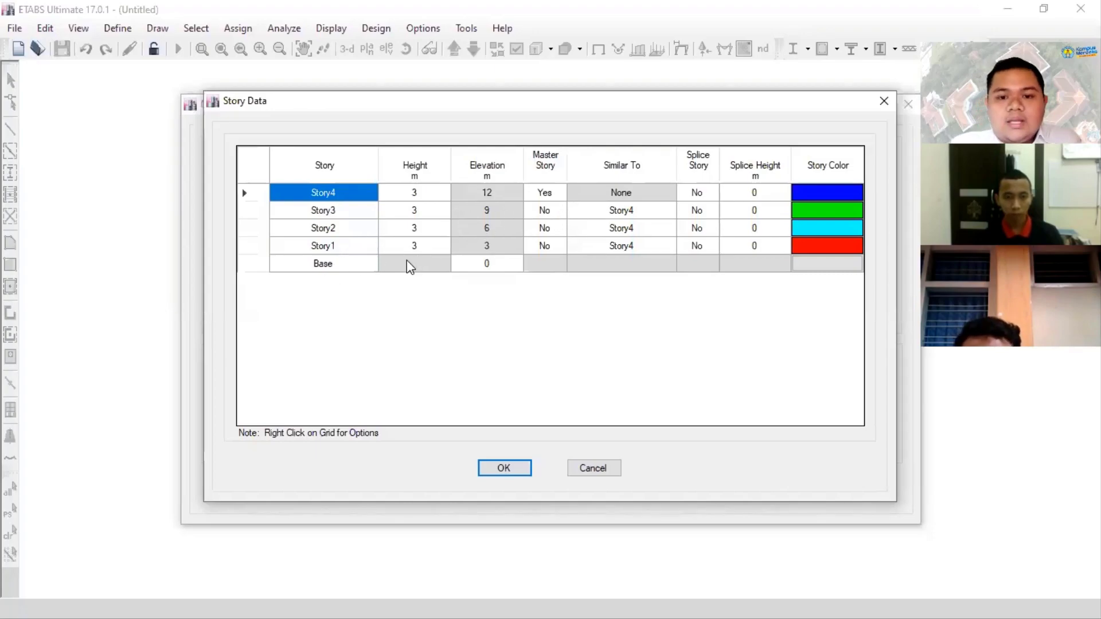
{"action": "left_click", "coordinate": [337, 265]}
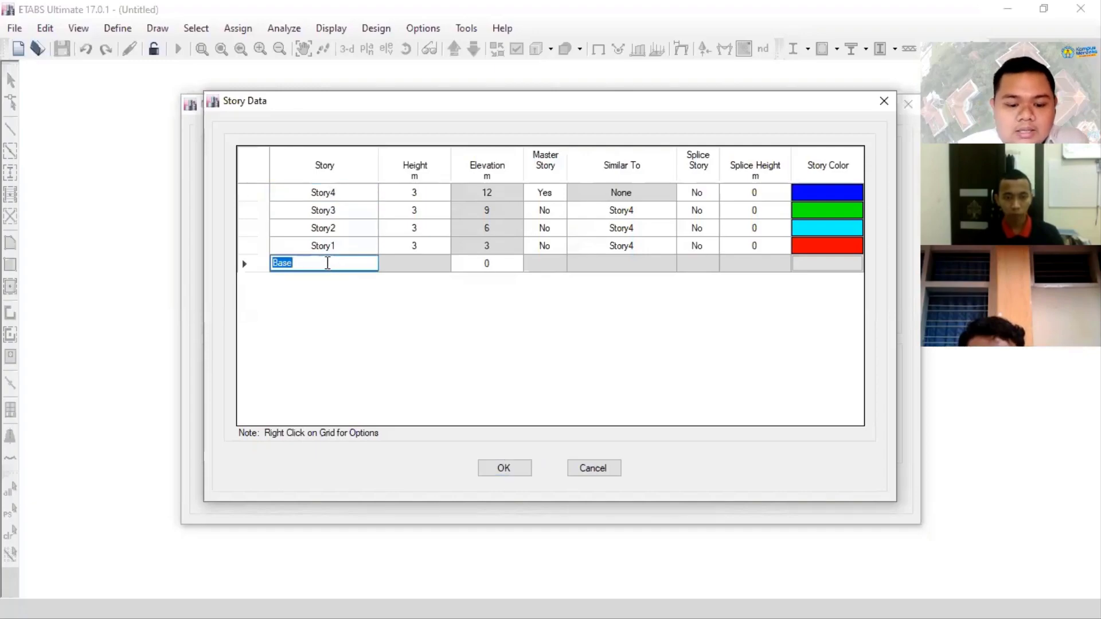
{"action": "type", "text": "BASE"}
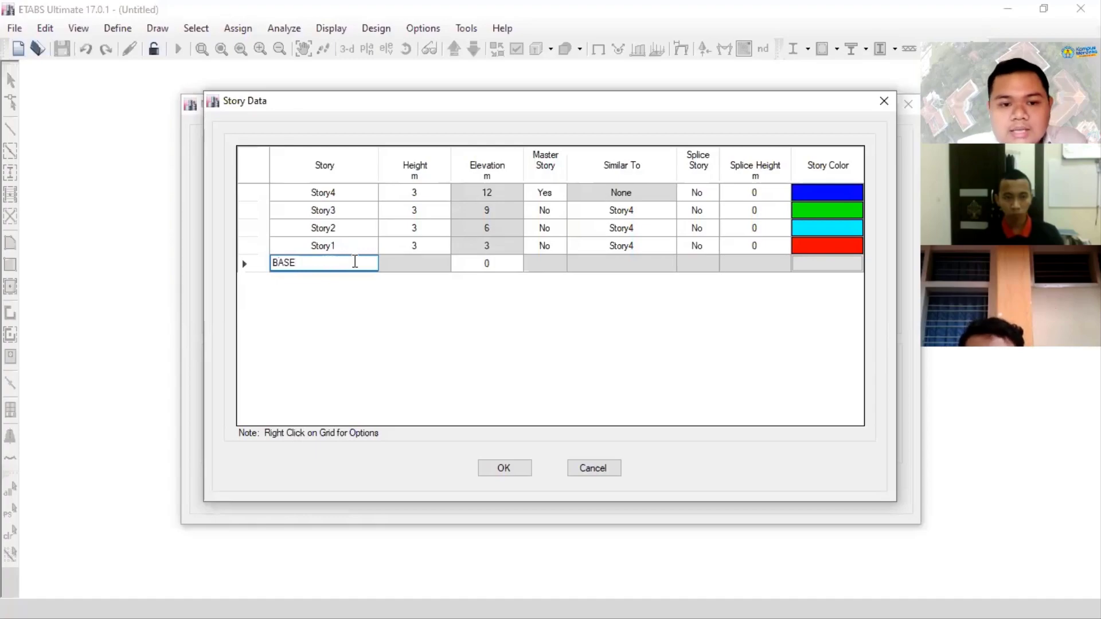
- Rename Story1 as LANTAI 2
{"action": "left_click", "coordinate": [356, 249]}
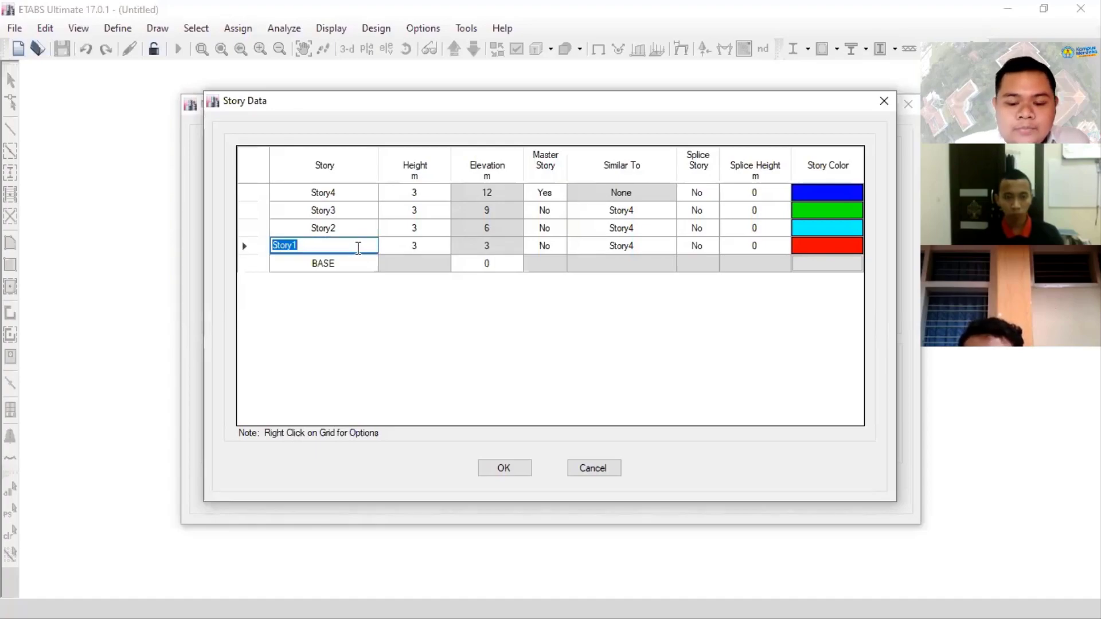
{"action": "type", "text": "LA"}
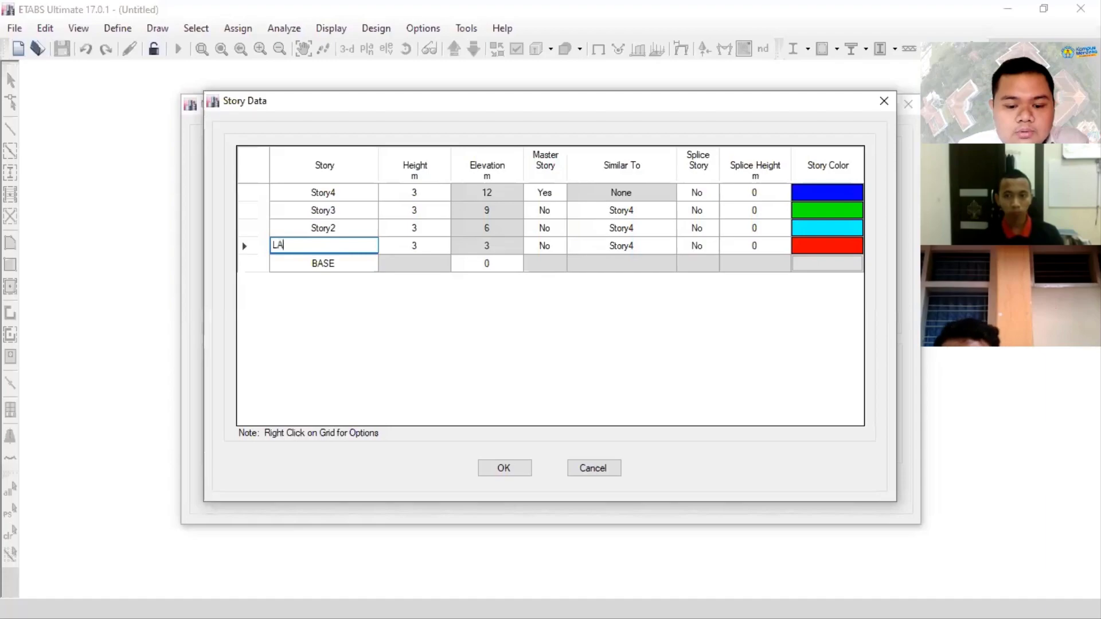
{"action": "type", "text": "NTAI 2"}
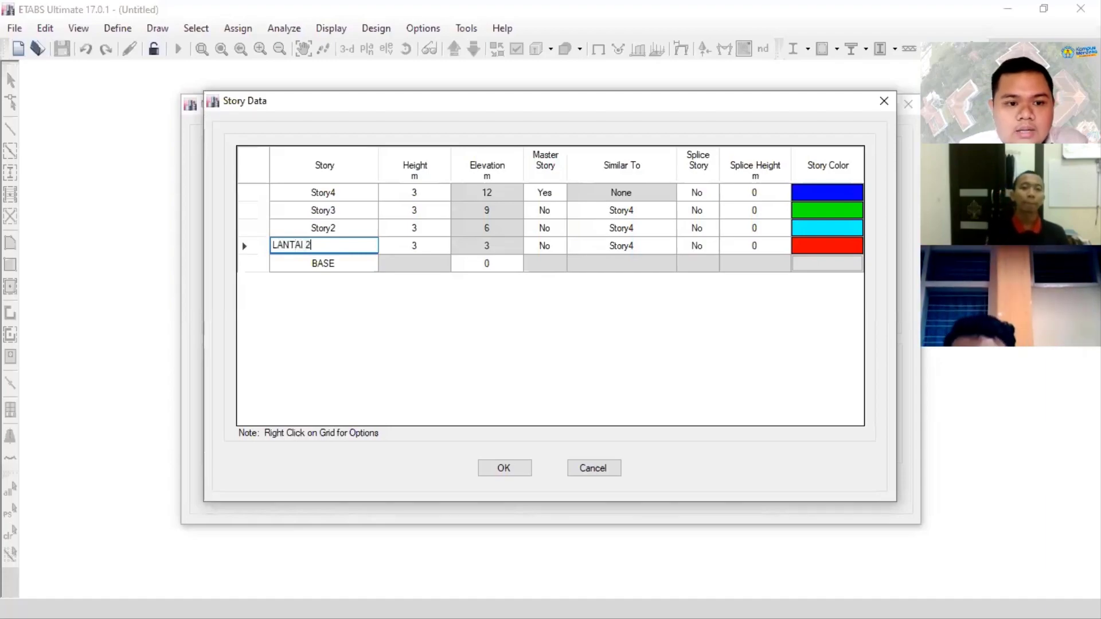
{"action": "key", "text": "Return"}
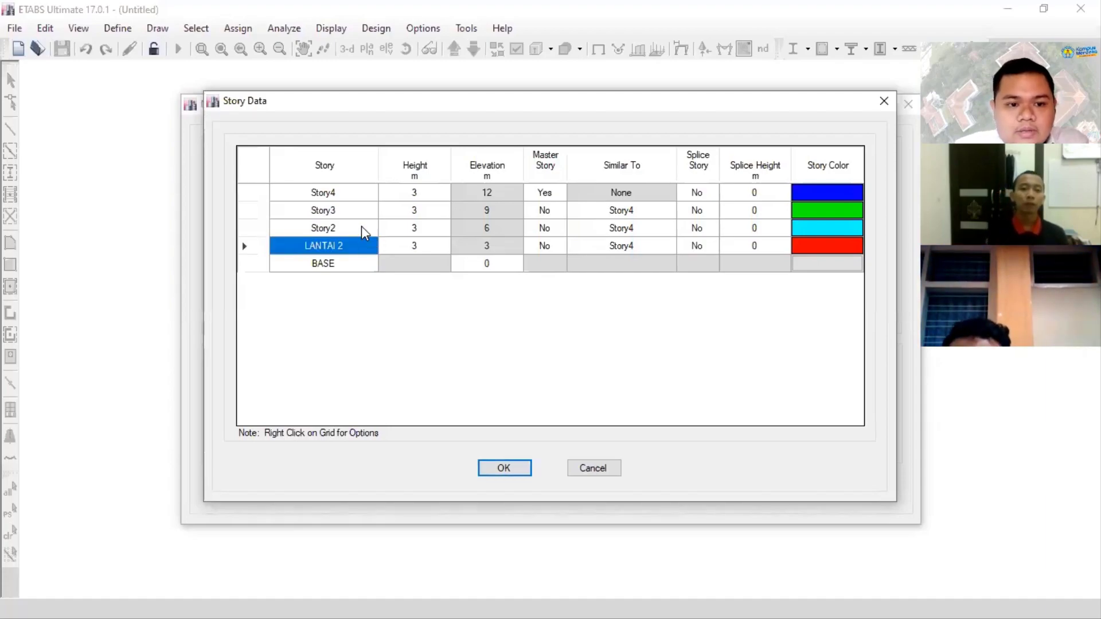
- Rename Story2 as LT.3, Story3 as LT.4 and Story4 as LT.5
{"action": "double_click", "coordinate": [364, 229]}
{"action": "type", "text": "LA"}
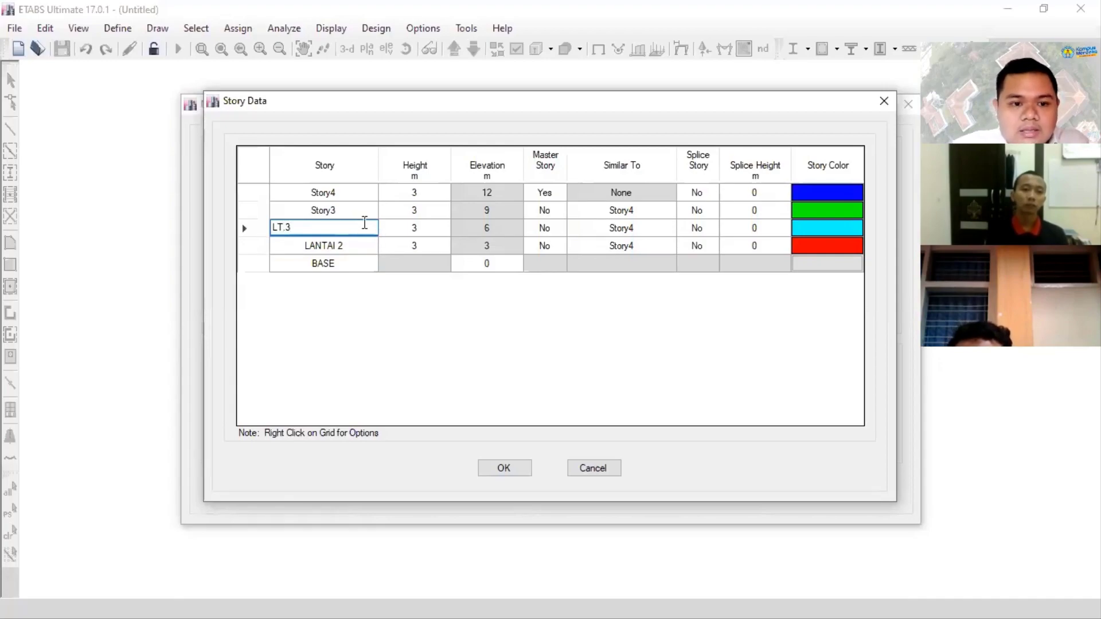
{"action": "double_click", "coordinate": [351, 210]}
{"action": "type", "text": "T.4"}
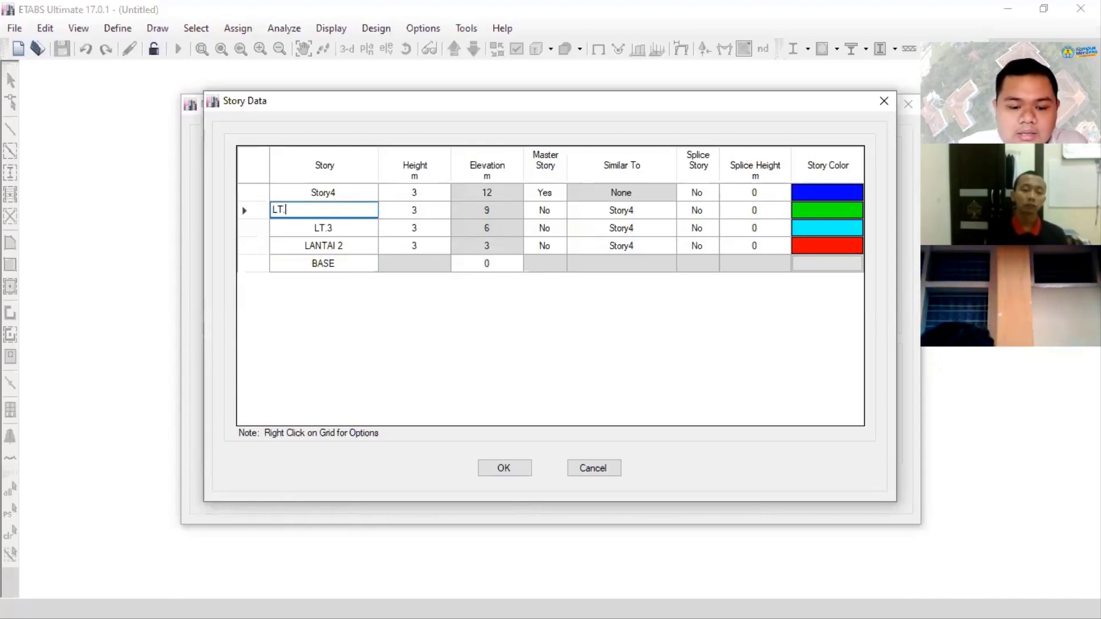
{"action": "left_click", "coordinate": [329, 194]}
{"action": "type", "text": "LT"}
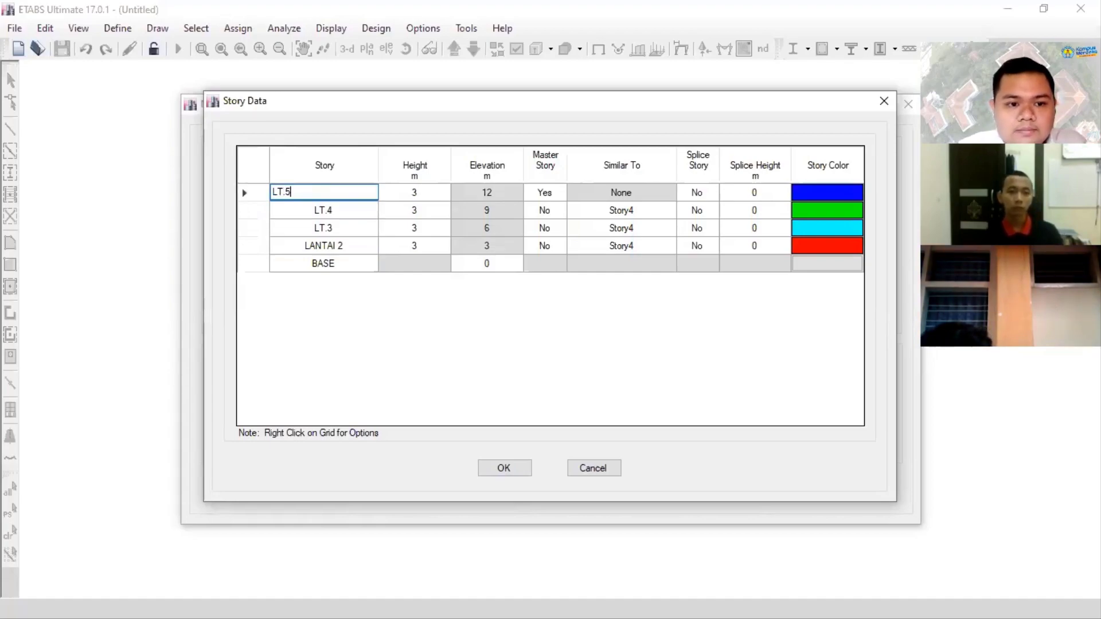
{"action": "type", "text": ".5"}
{"action": "key", "text": "Return"}
- Rename the LANTAI 2 story as LT.2 to match the naming of the other stories
{"action": "left_click", "coordinate": [364, 245]}
{"action": "type", "text": "LT.2"}
{"action": "key", "text": "Return"}
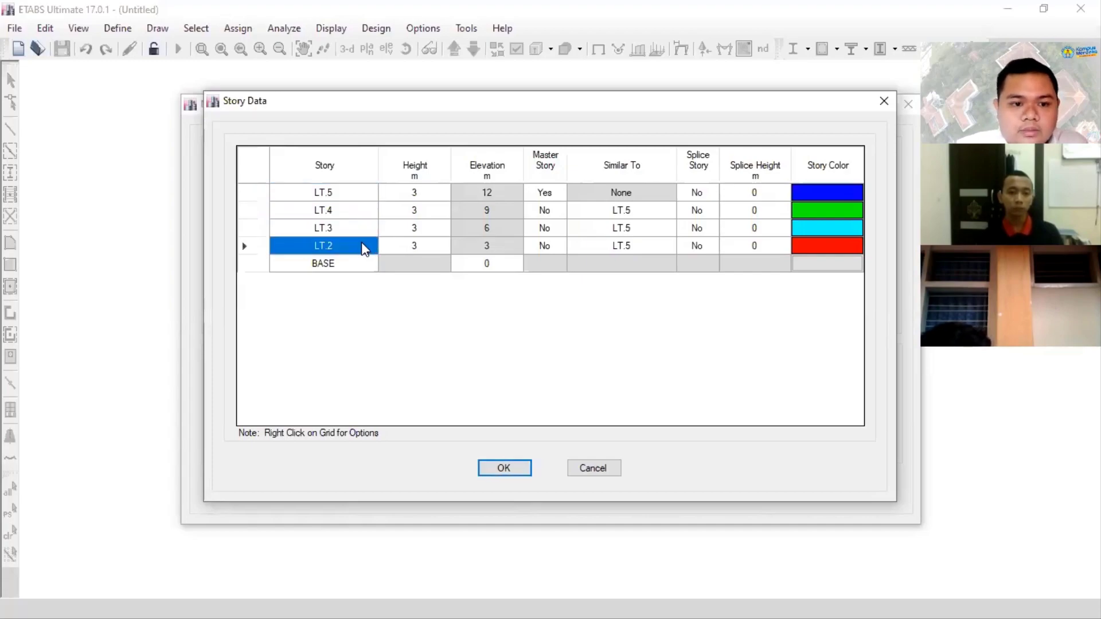
{"action": "left_click", "coordinate": [351, 229]}
{"action": "left_click", "coordinate": [347, 247]}
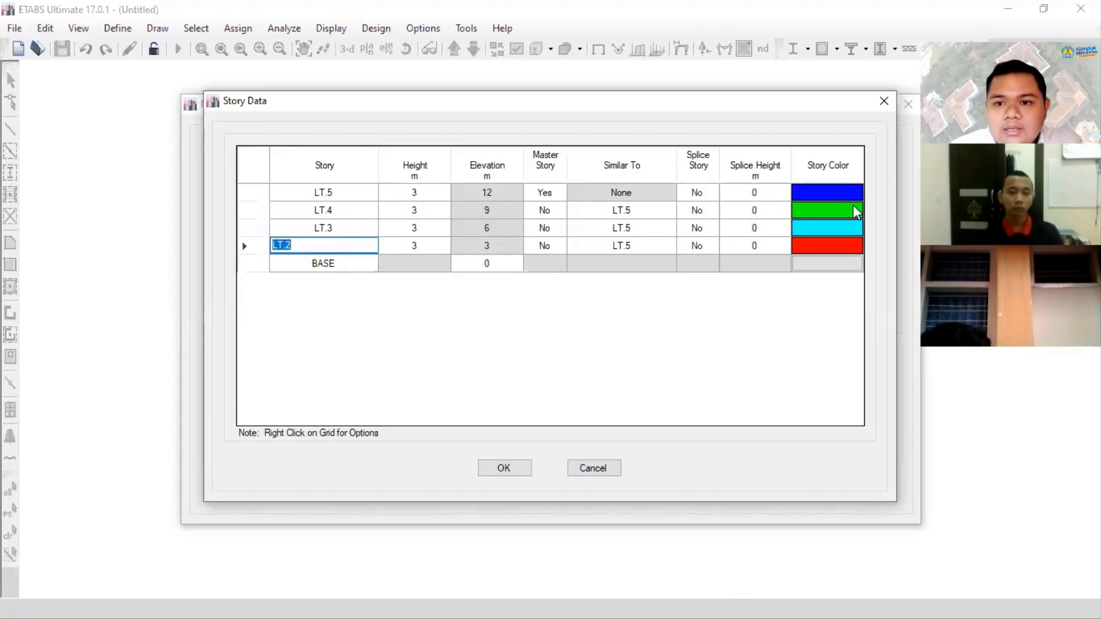
- Switch to PowerPoint to check the number and heights of stories on the elevation drawing, and return to ETABS
{"action": "left_click", "coordinate": [769, 596]}
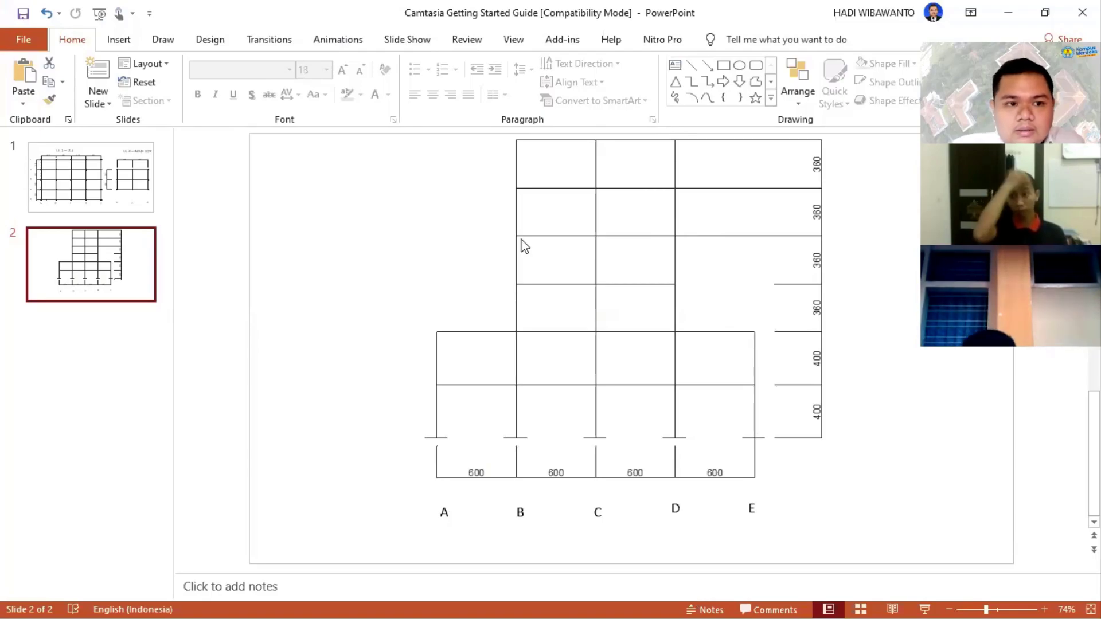
{"action": "key", "text": "alt+Tab"}
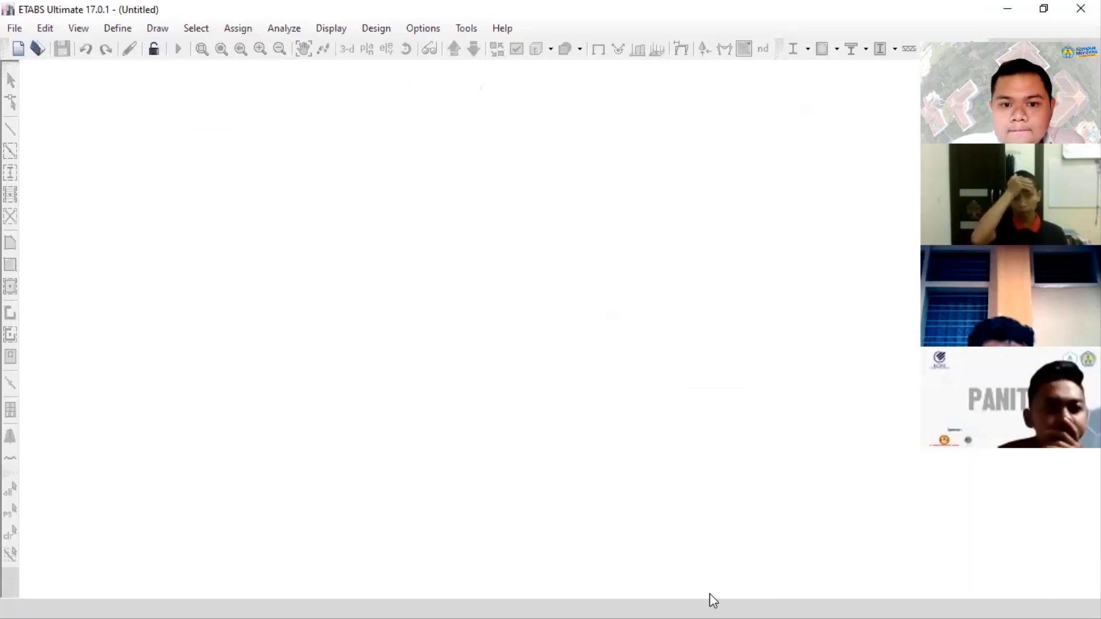
{"action": "key", "text": "alt+Tab"}
- Start adding stories from the LT.5 row, keeping existing story heights, with a story height of 3,6 m and 2 added stories
{"action": "left_click", "coordinate": [320, 192]}
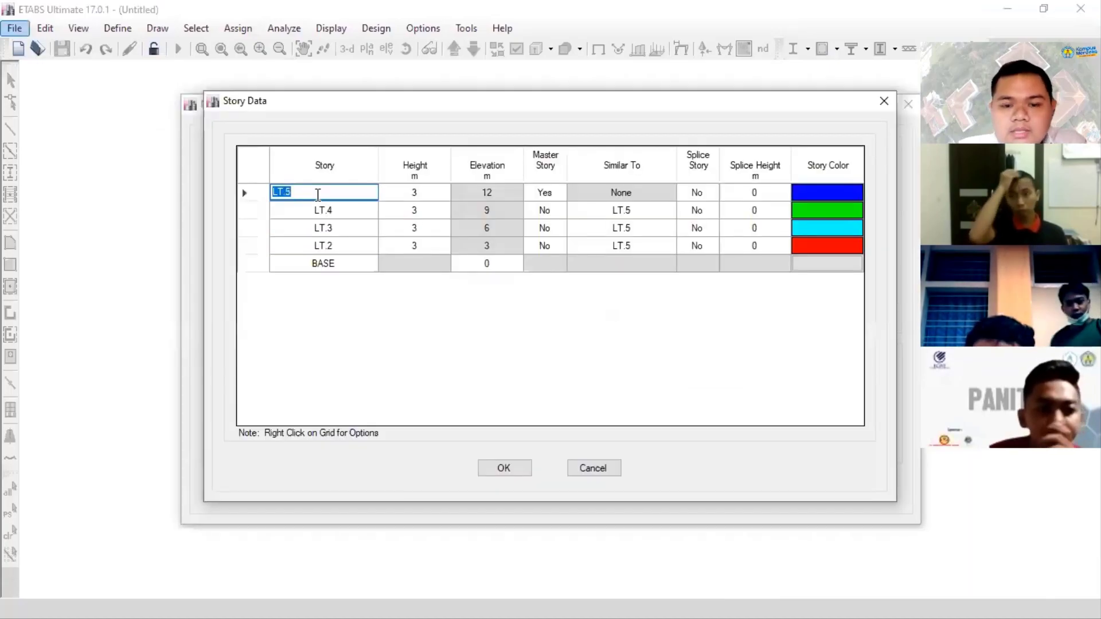
{"action": "left_click", "coordinate": [254, 192]}
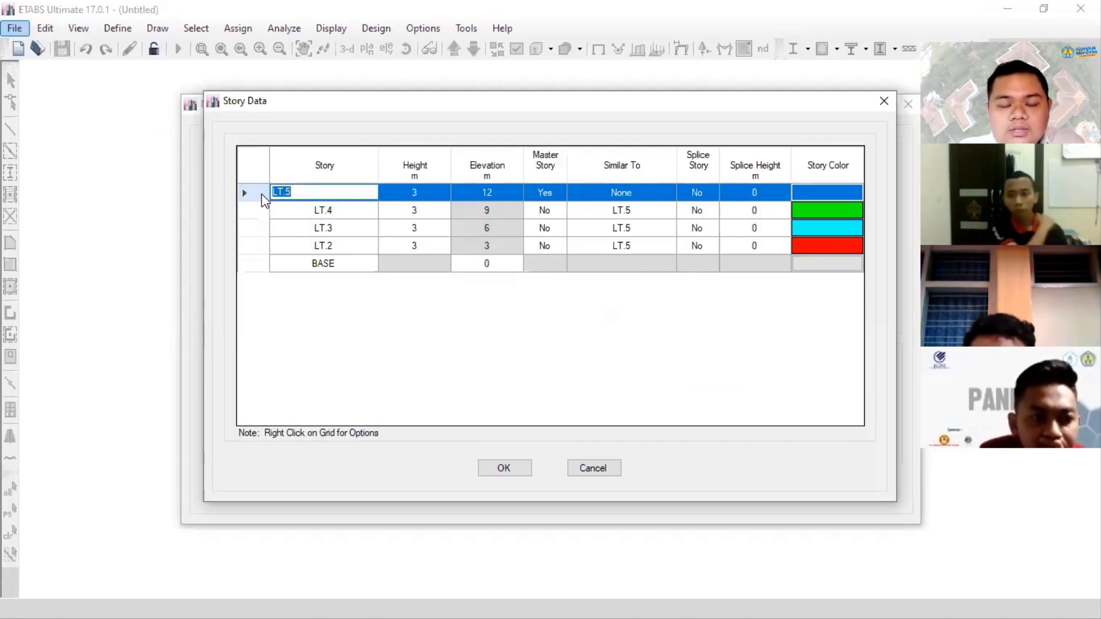
{"action": "right_click", "coordinate": [262, 194]}
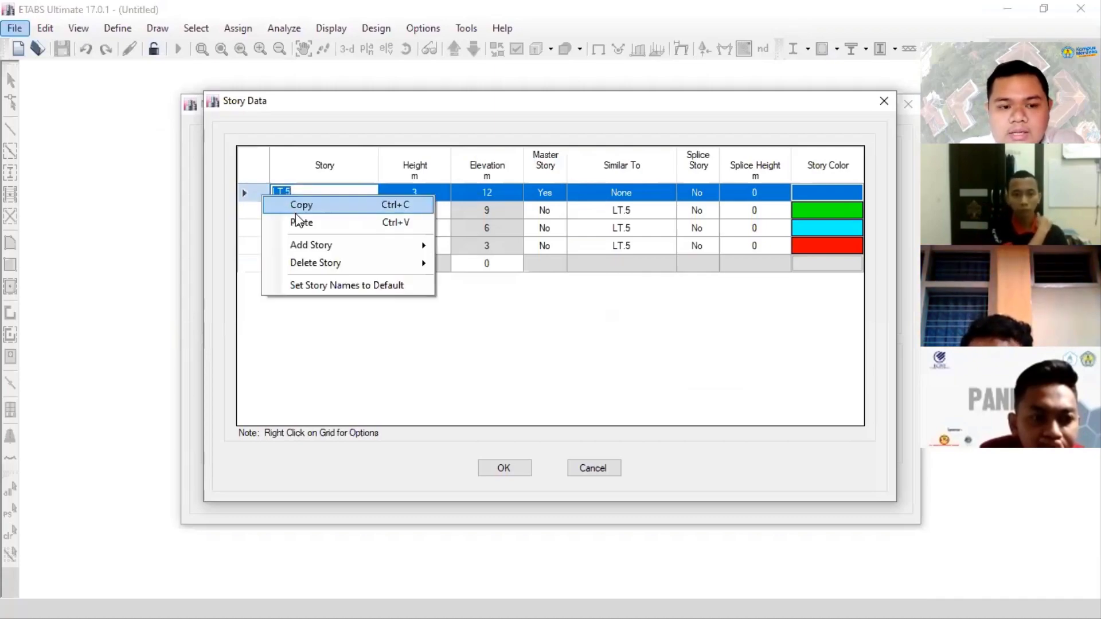
{"action": "mouse_move", "coordinate": [343, 254]}
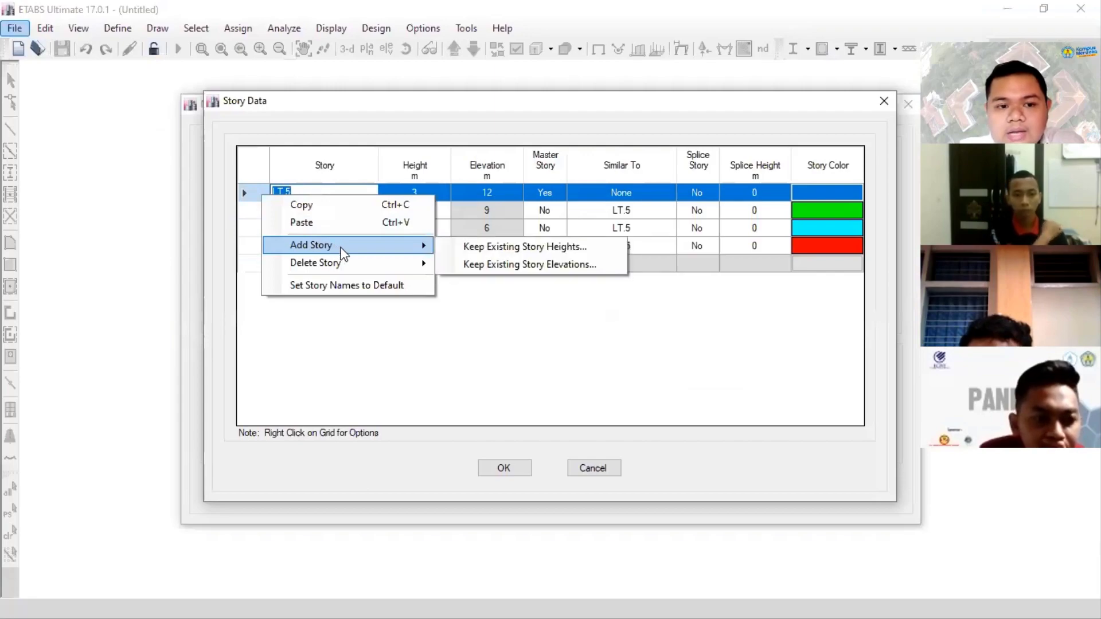
{"action": "left_click", "coordinate": [523, 248]}
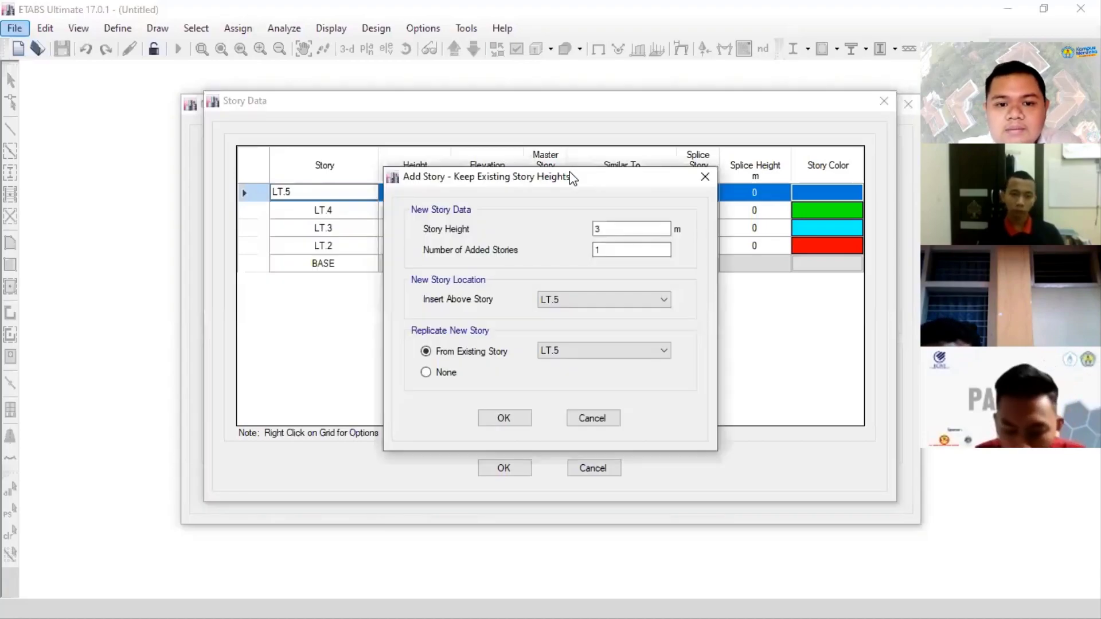
{"action": "left_click_drag", "start_coordinate": [493, 177], "coordinate": [526, 195]}
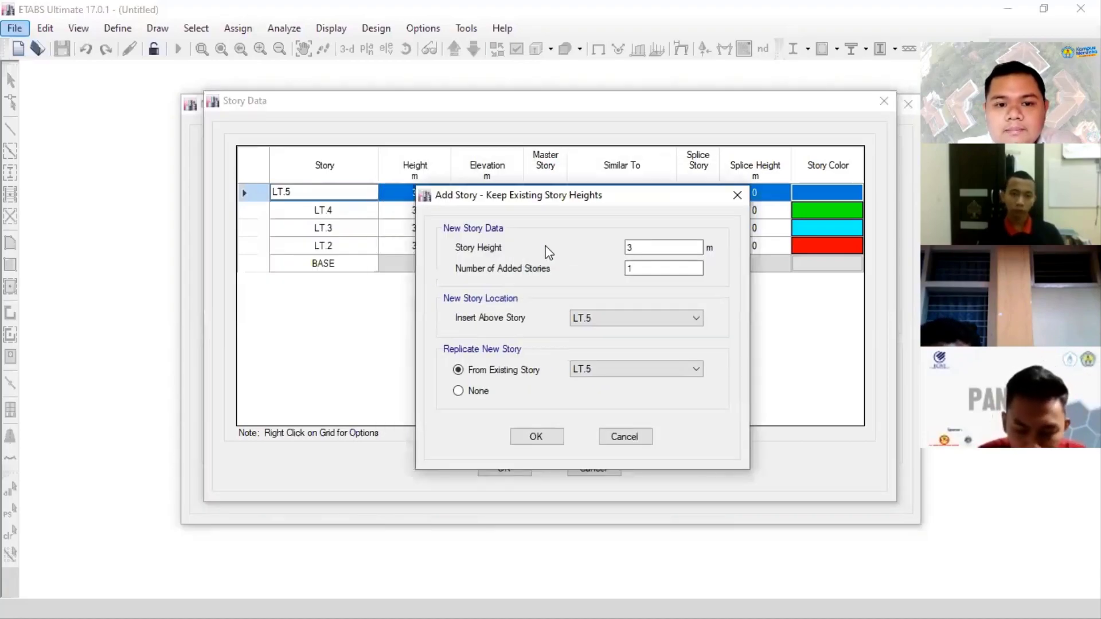
{"action": "double_click", "coordinate": [642, 248]}
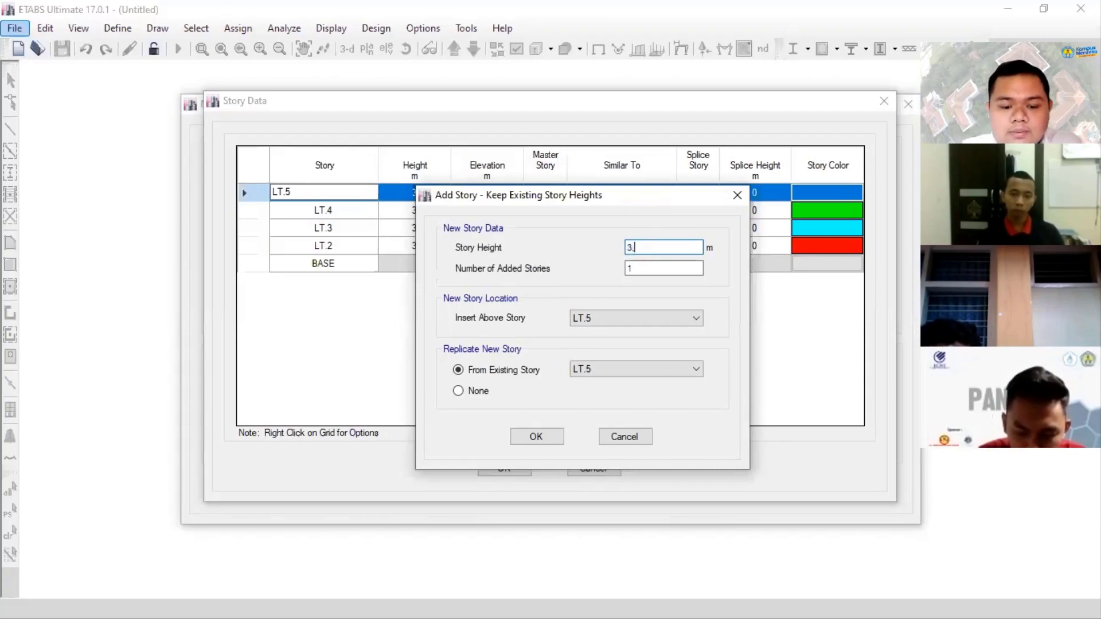
{"action": "left_click", "coordinate": [631, 269]}
{"action": "double_click", "coordinate": [629, 274]}
{"action": "type", "text": "2"}
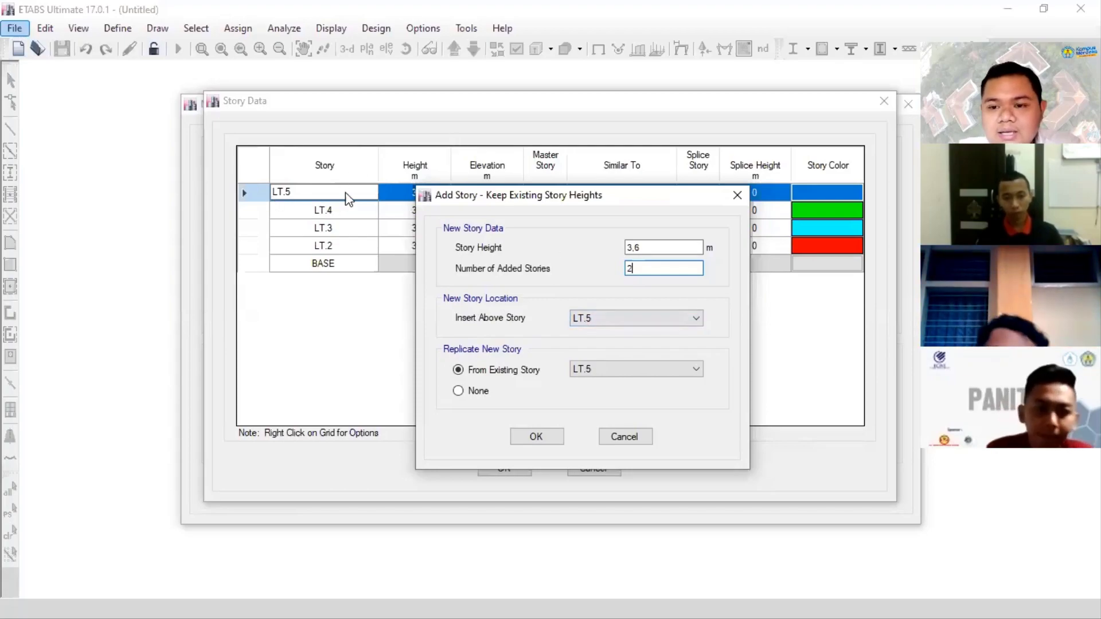
- Insert the new stories above LT.5 without replicating any existing story, and accept the addition
{"action": "left_click", "coordinate": [589, 320]}
{"action": "left_click", "coordinate": [589, 325]}
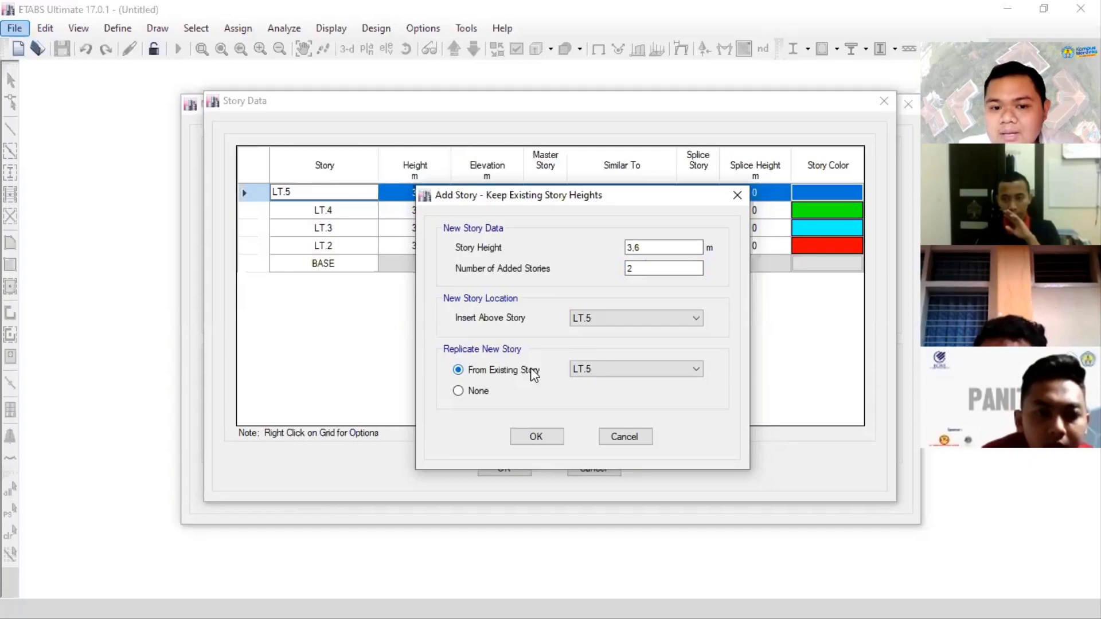
{"action": "left_click", "coordinate": [609, 373]}
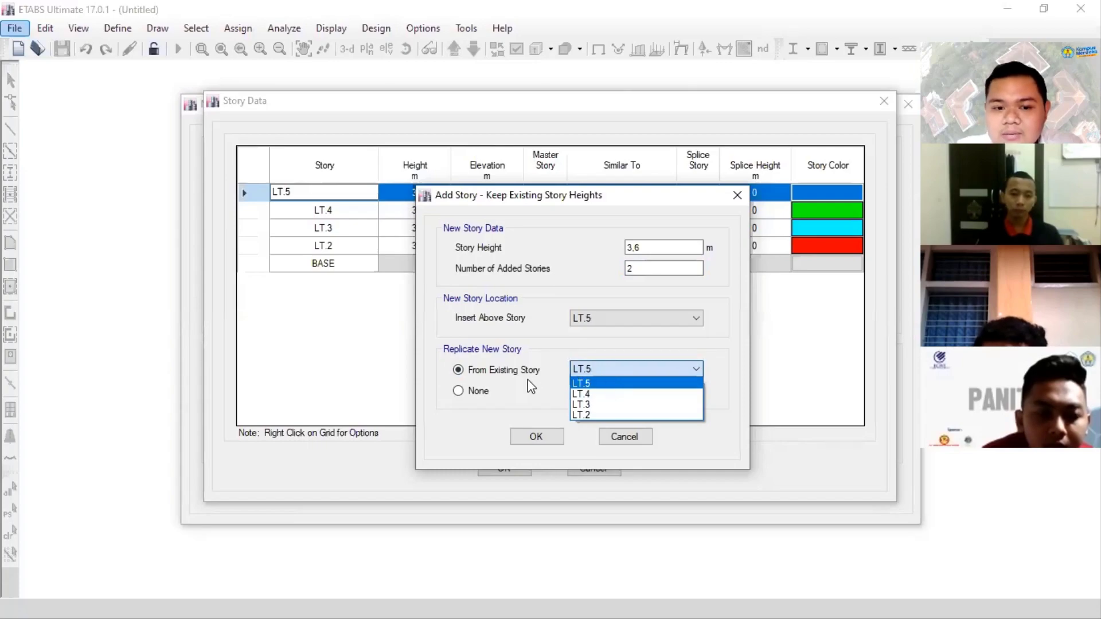
{"action": "left_click", "coordinate": [490, 393]}
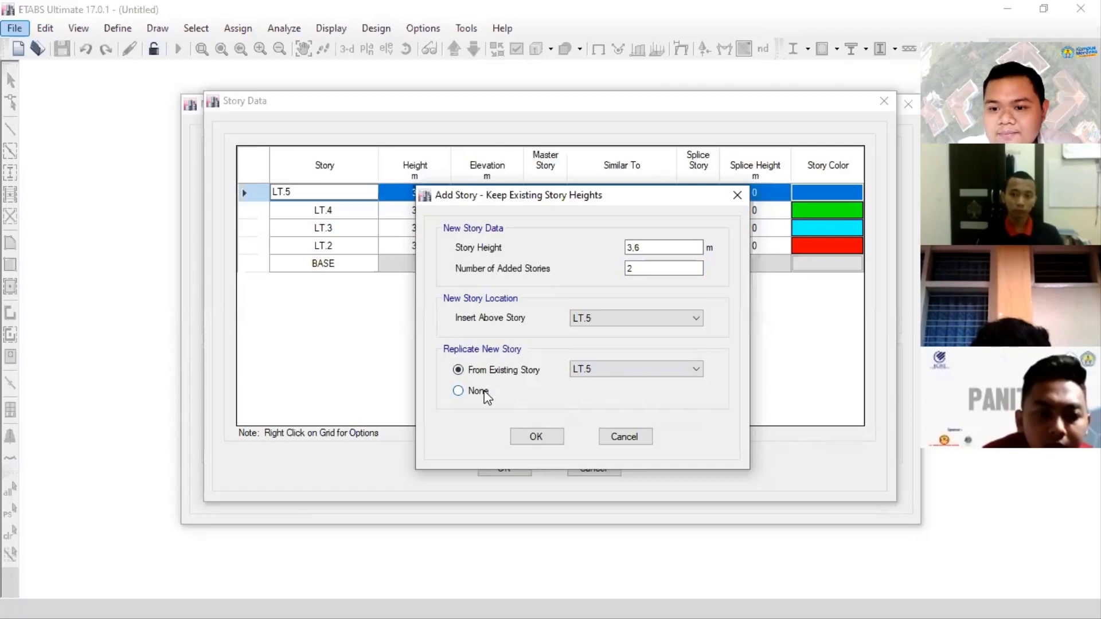
{"action": "left_click", "coordinate": [486, 394]}
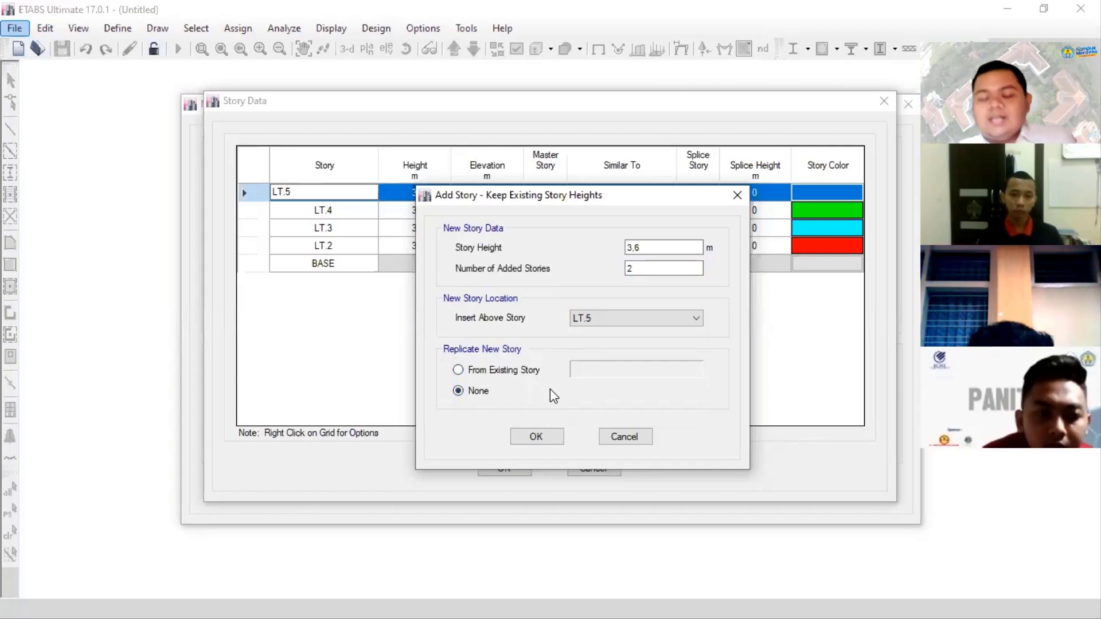
{"action": "left_click", "coordinate": [534, 439]}
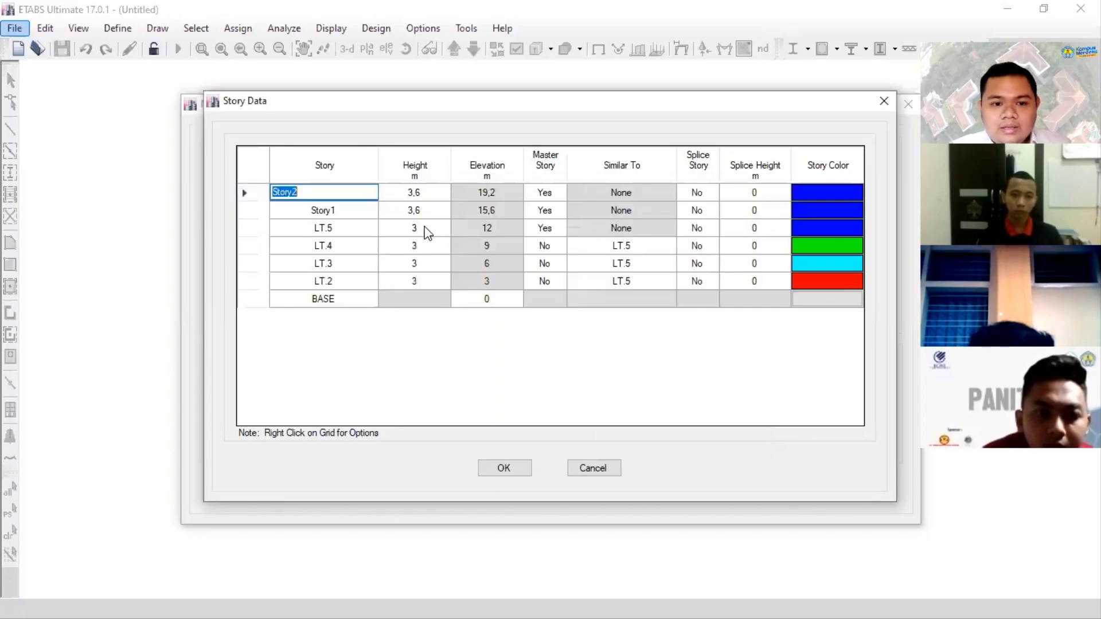
- Rename the added Story1 as LT,6 and the added Story2 as ROOFTOP
{"action": "left_click", "coordinate": [330, 210]}
{"action": "type", "text": "L"}
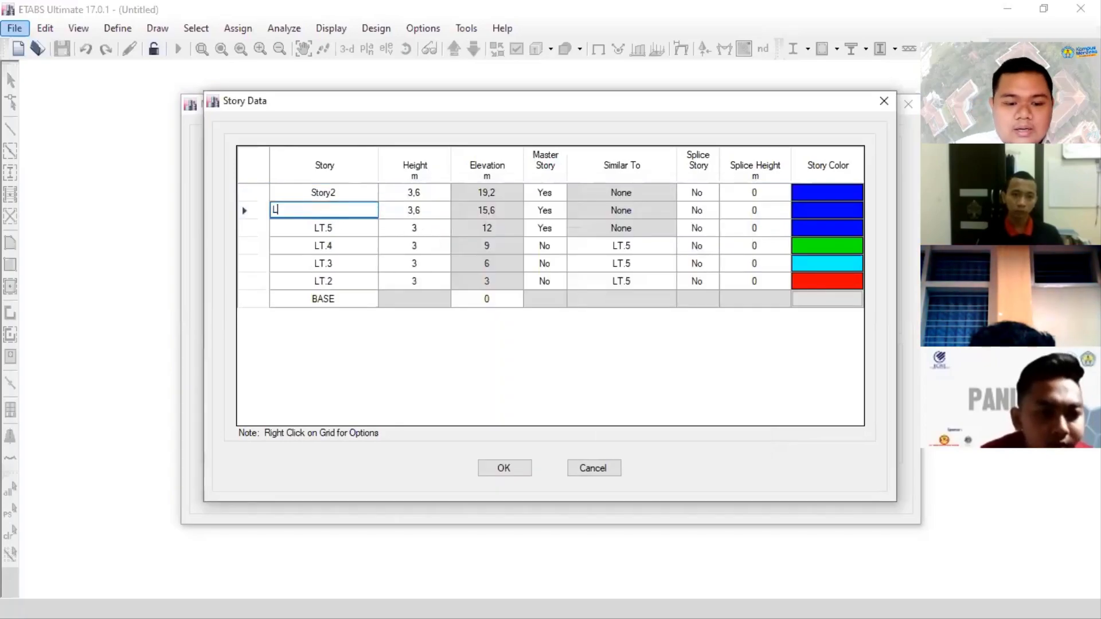
{"action": "type", "text": "T.6"}
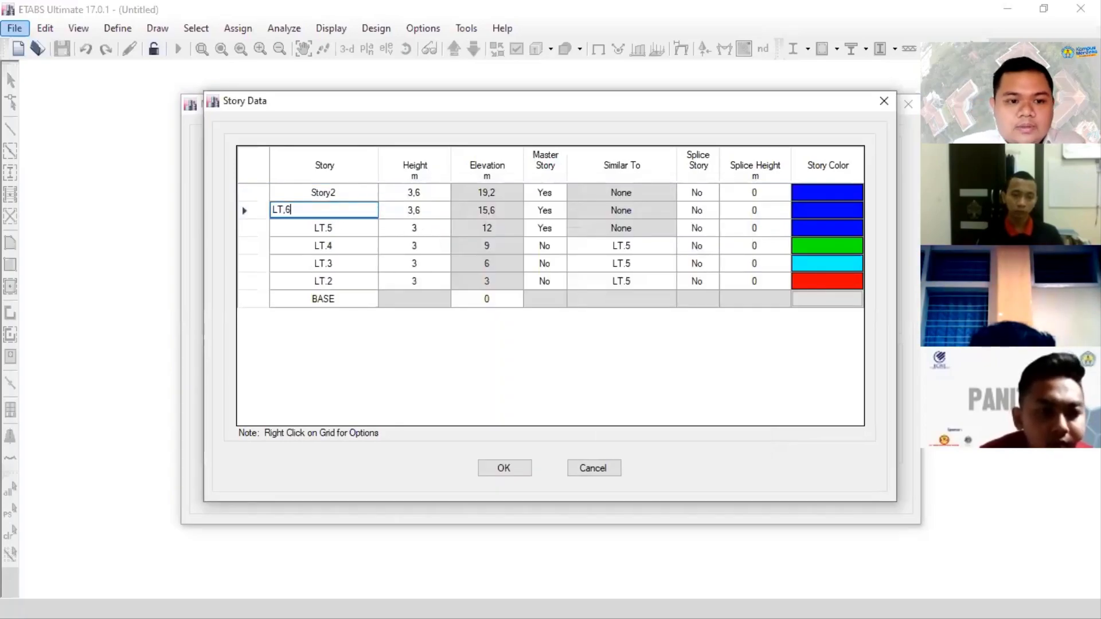
{"action": "left_click", "coordinate": [344, 191]}
{"action": "type", "text": "ROOFTO"}
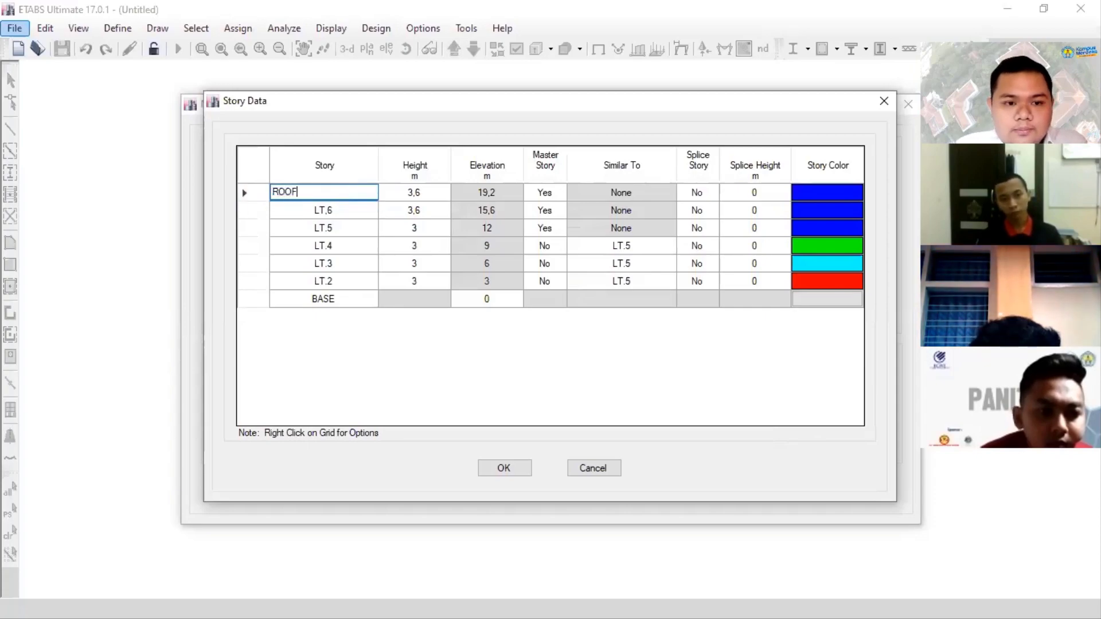
{"action": "key", "text": "Return"}
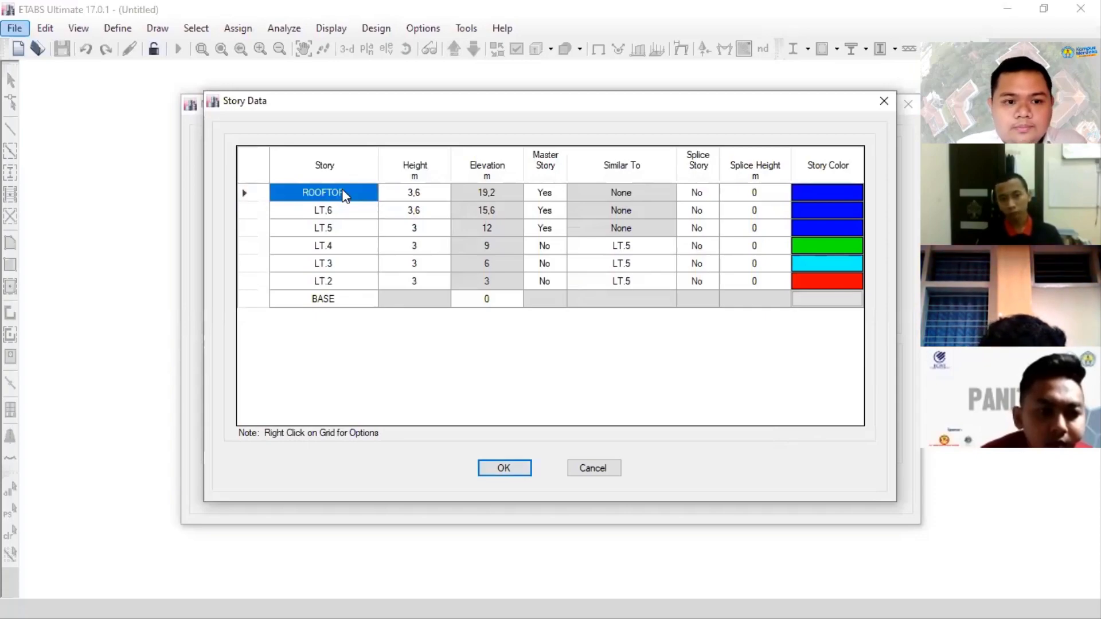
- Set the heights of stories LT.5 and LT.4 to 3,6 m
{"action": "left_click", "coordinate": [419, 226]}
{"action": "type", "text": "3,6"}
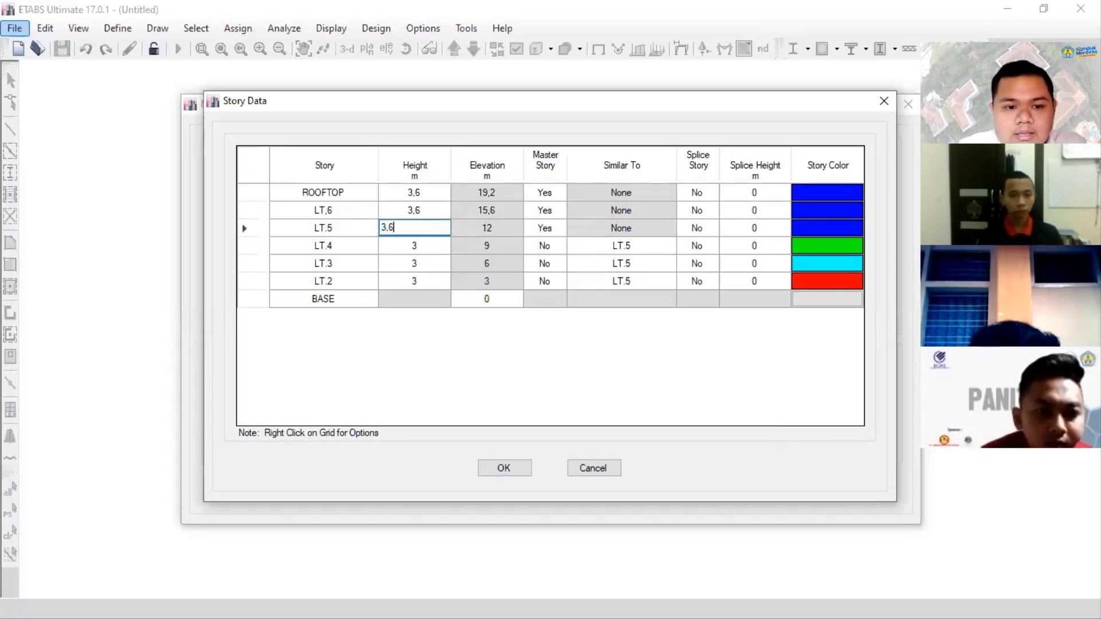
{"action": "key", "text": "Return"}
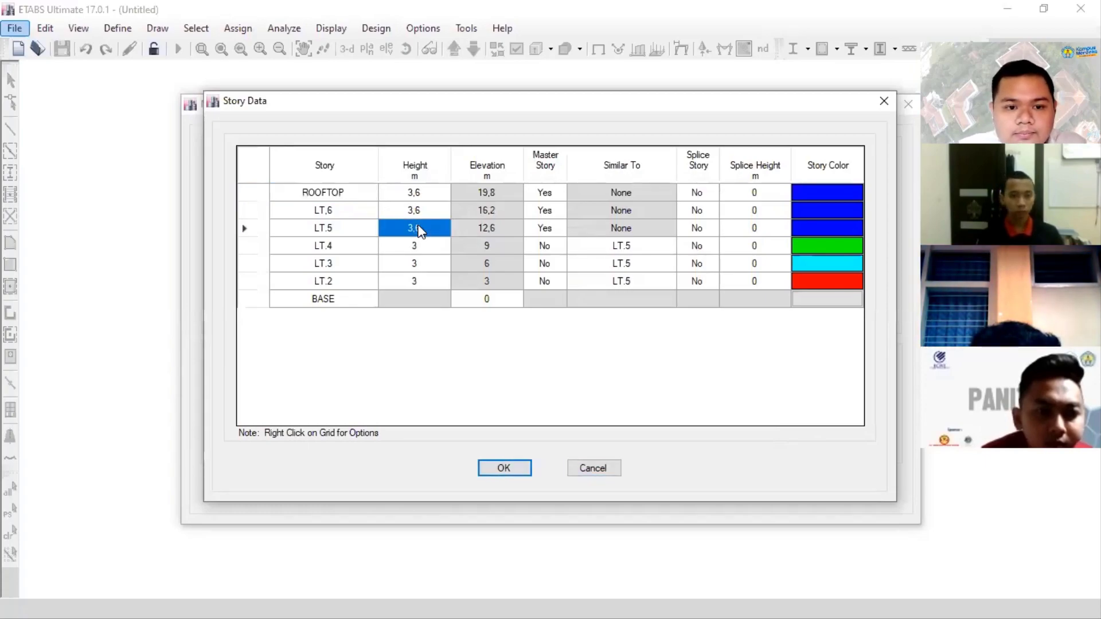
{"action": "left_click", "coordinate": [427, 246]}
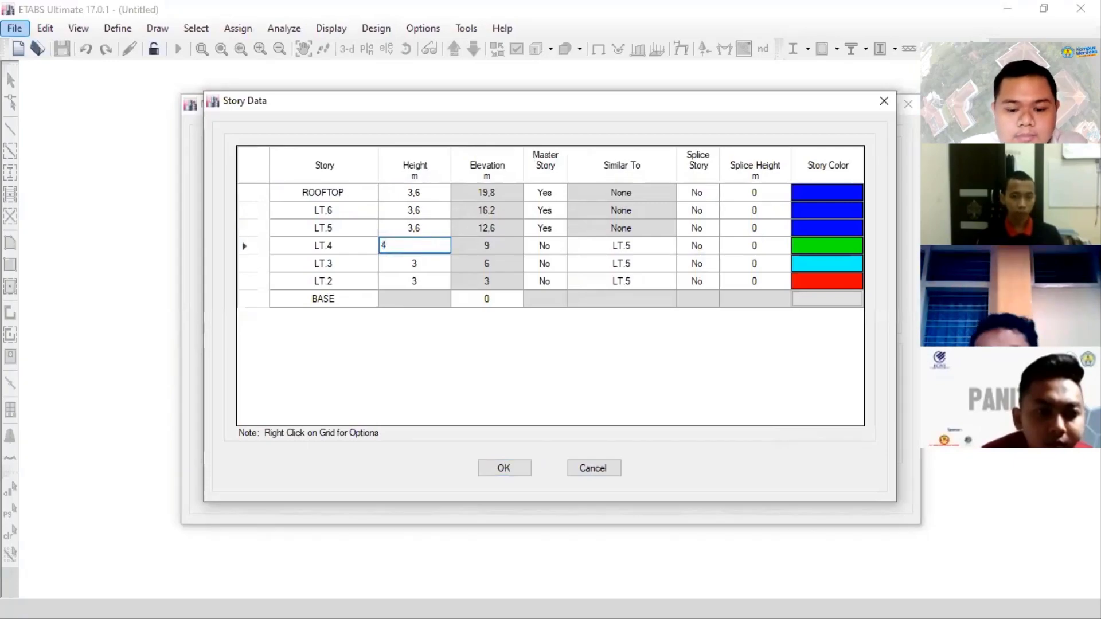
{"action": "type", "text": "4,6"}
{"action": "key", "text": "Return"}
{"action": "left_click", "coordinate": [428, 247]}
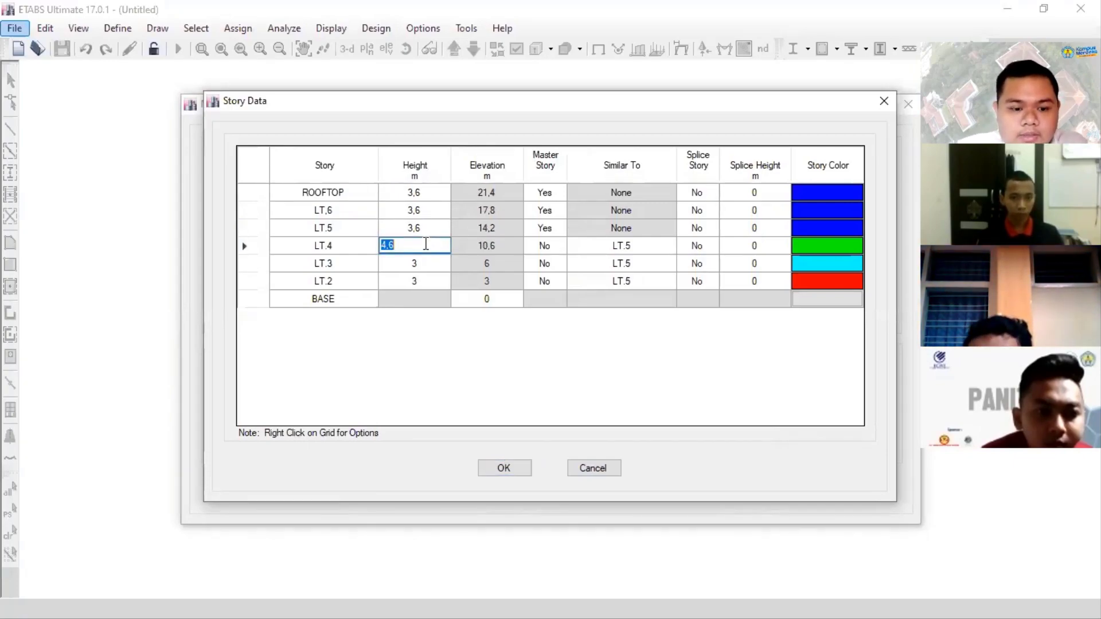
{"action": "type", "text": "3,6"}
- Set the heights of stories LT.2 and LT.3 to 4 m
{"action": "left_click", "coordinate": [423, 262]}
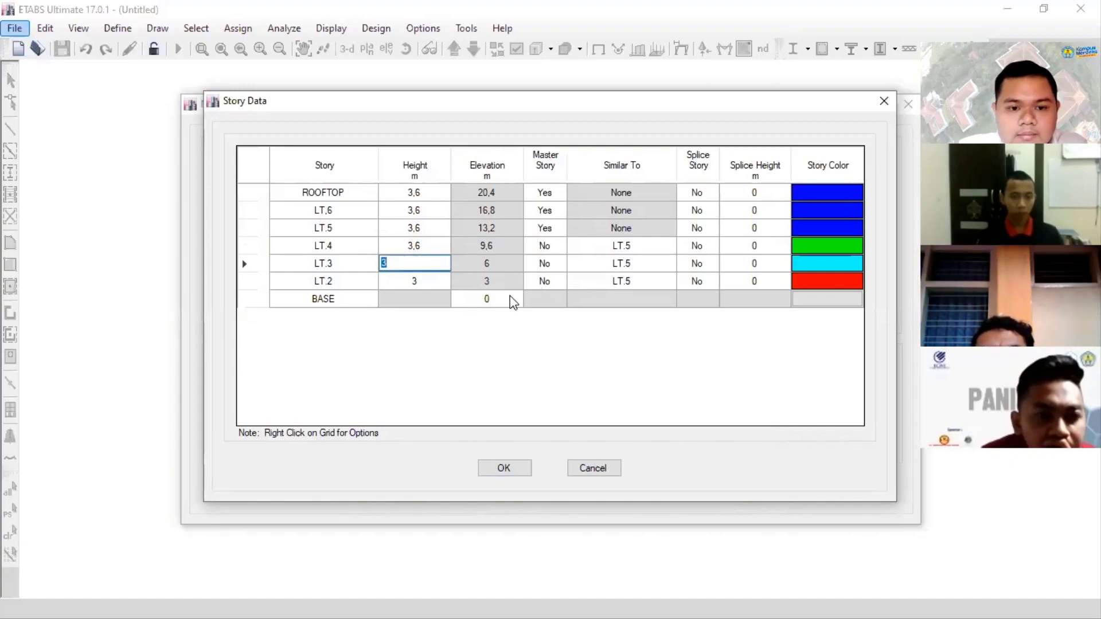
{"action": "left_click", "coordinate": [493, 300]}
{"action": "left_click", "coordinate": [421, 282]}
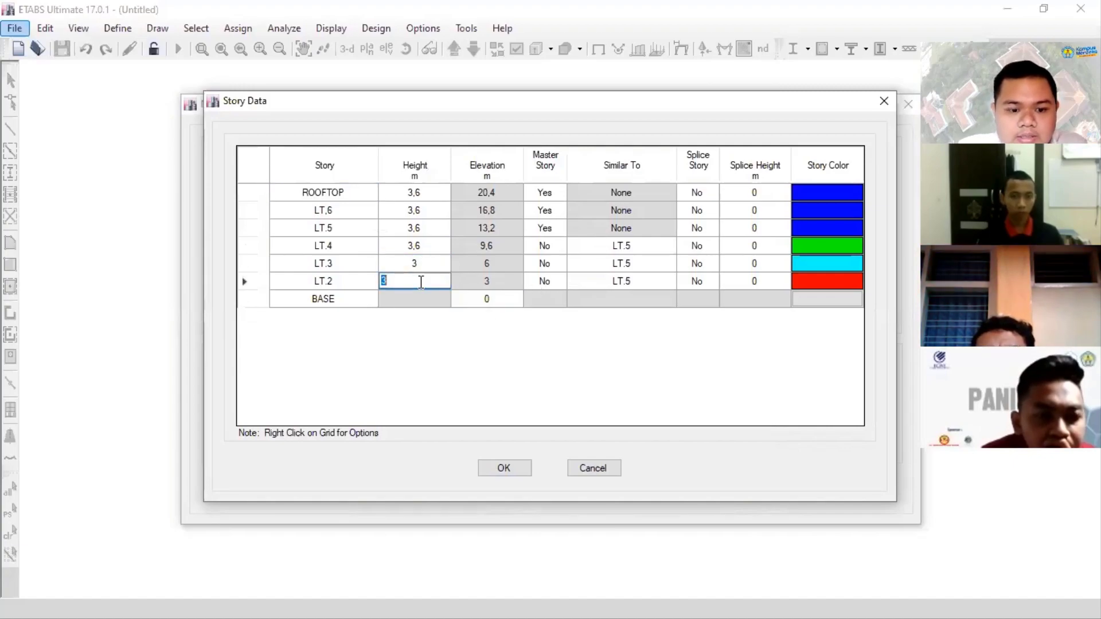
{"action": "type", "text": "4"}
{"action": "left_click", "coordinate": [423, 265]}
{"action": "type", "text": "4"}
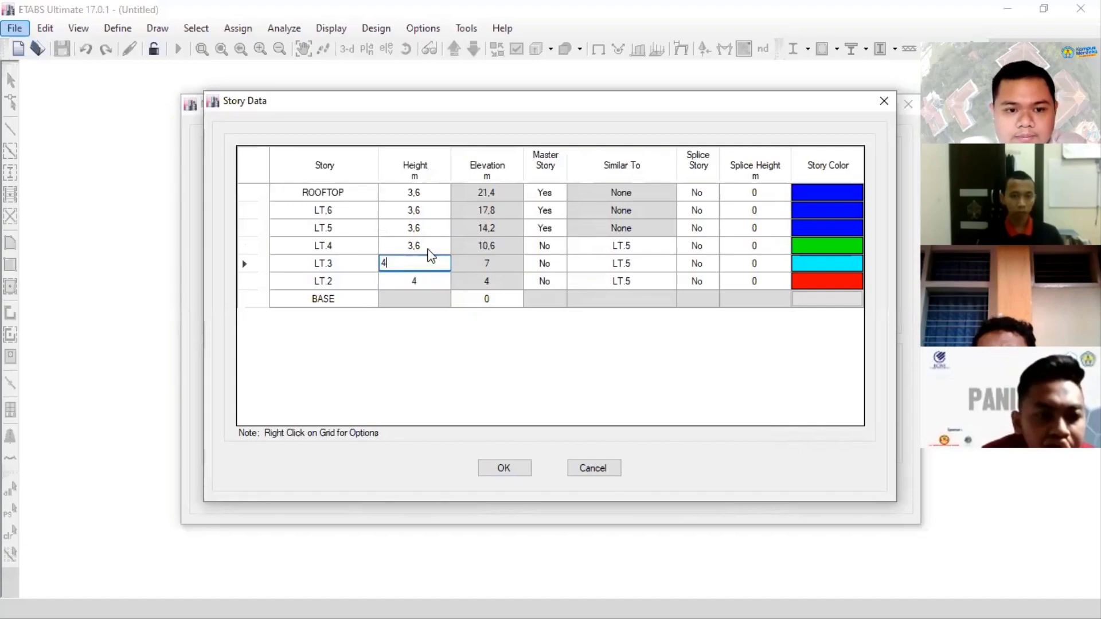
{"action": "left_click", "coordinate": [433, 246]}
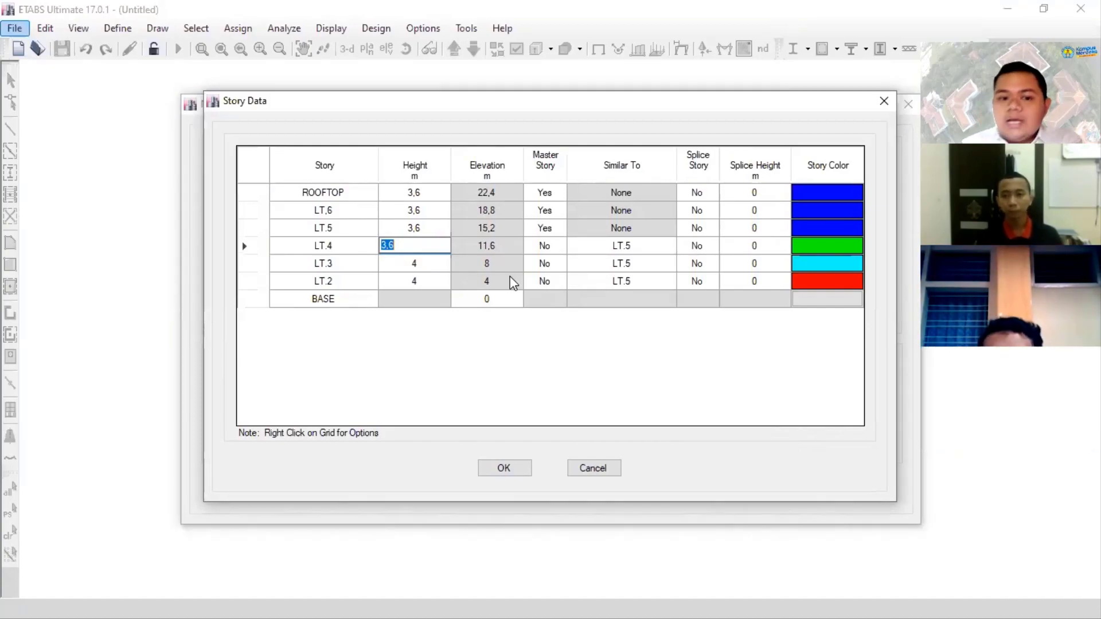
- Set the elevation of the BASE level to -4 m
{"action": "left_click", "coordinate": [502, 298]}
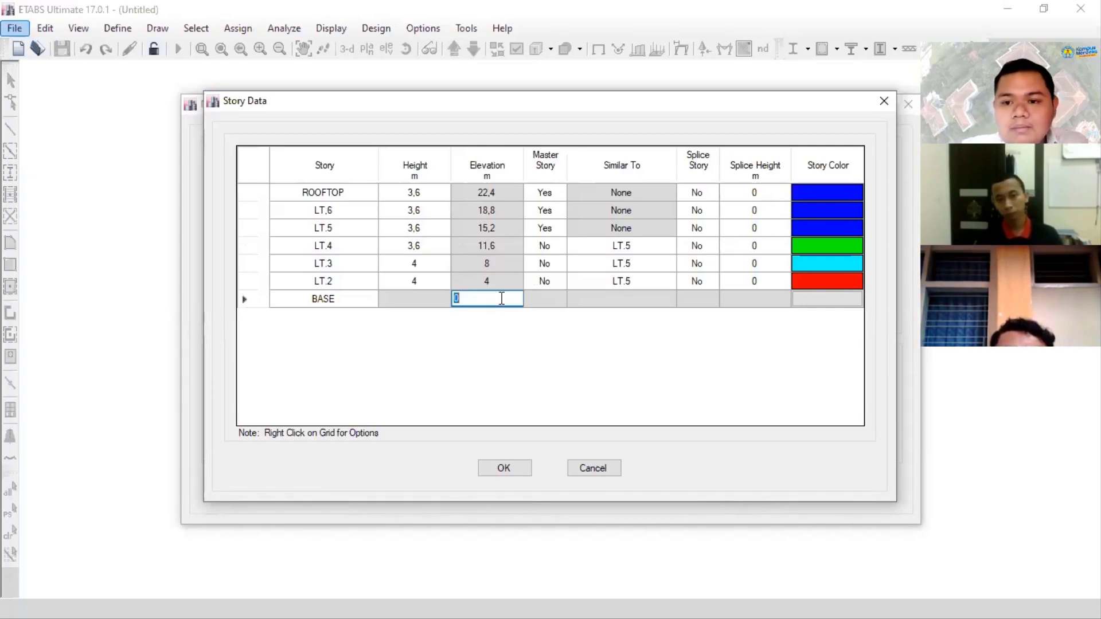
{"action": "type", "text": "-4"}
{"action": "key", "text": "Return"}
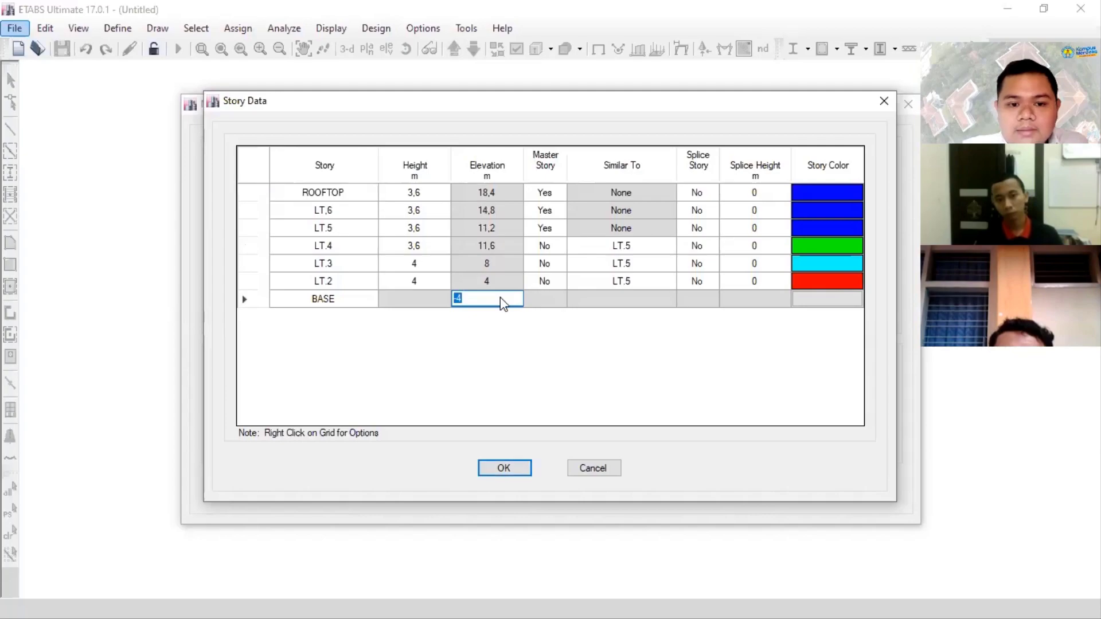
{"action": "left_click", "coordinate": [502, 299]}
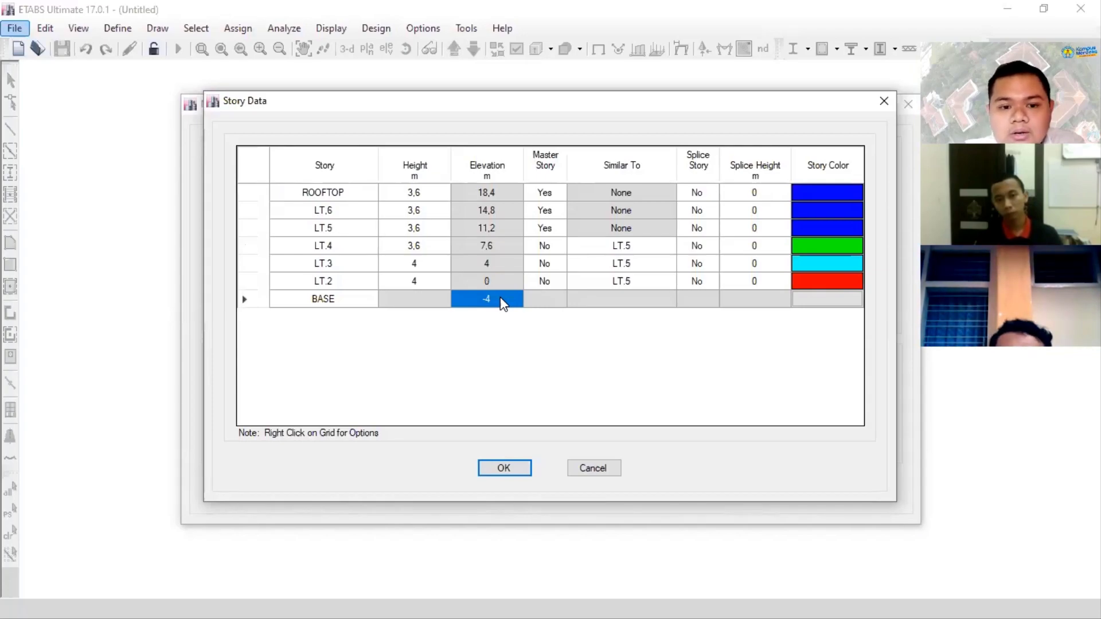
- Set the elevation of the BASE level to 0 m in the story data
{"action": "left_click", "coordinate": [503, 302]}
{"action": "type", "text": "0"}
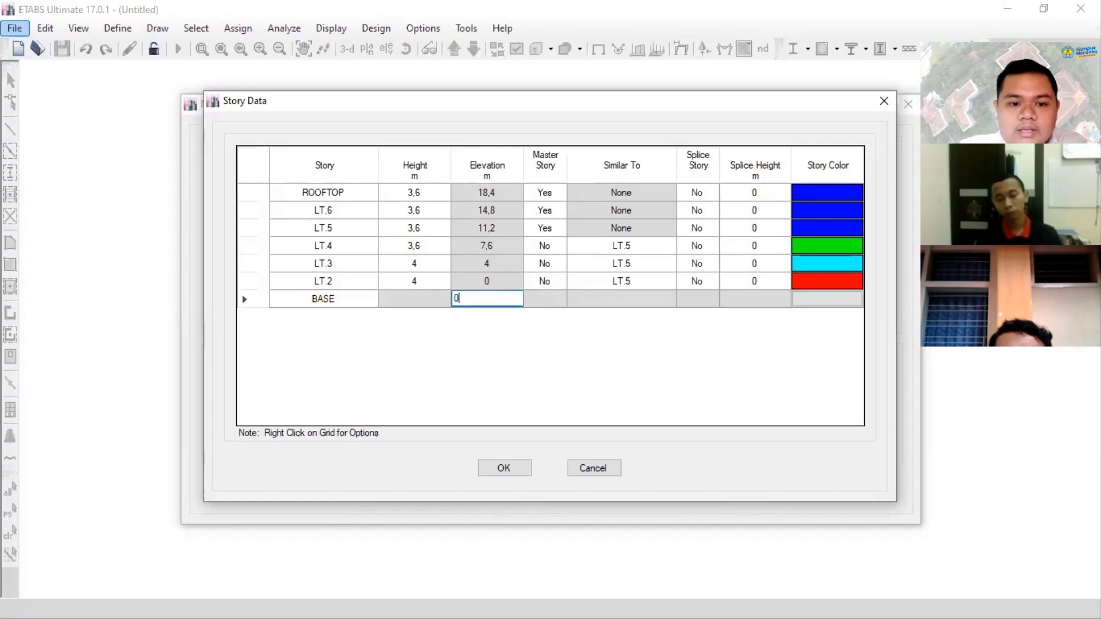
{"action": "left_click", "coordinate": [414, 281]}
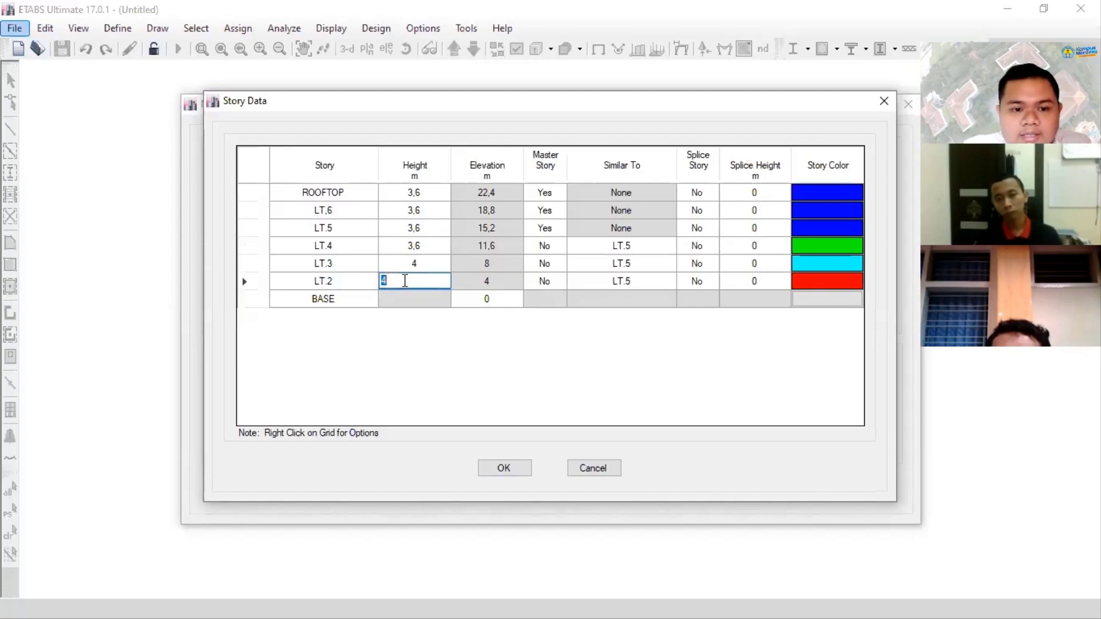
{"action": "left_click", "coordinate": [464, 298]}
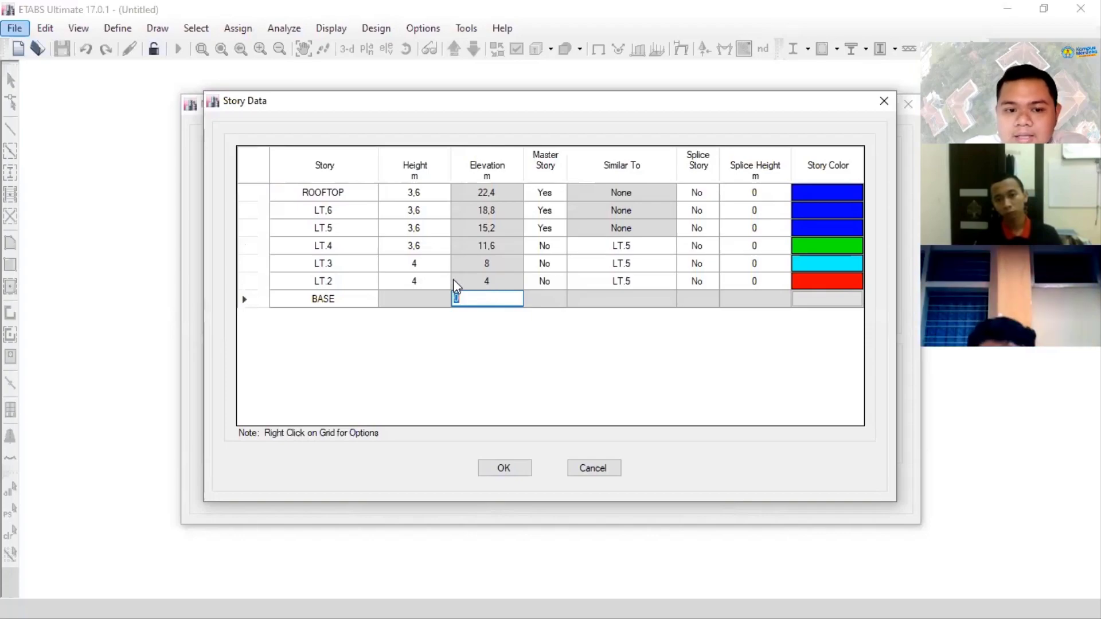
{"action": "left_click", "coordinate": [415, 264]}
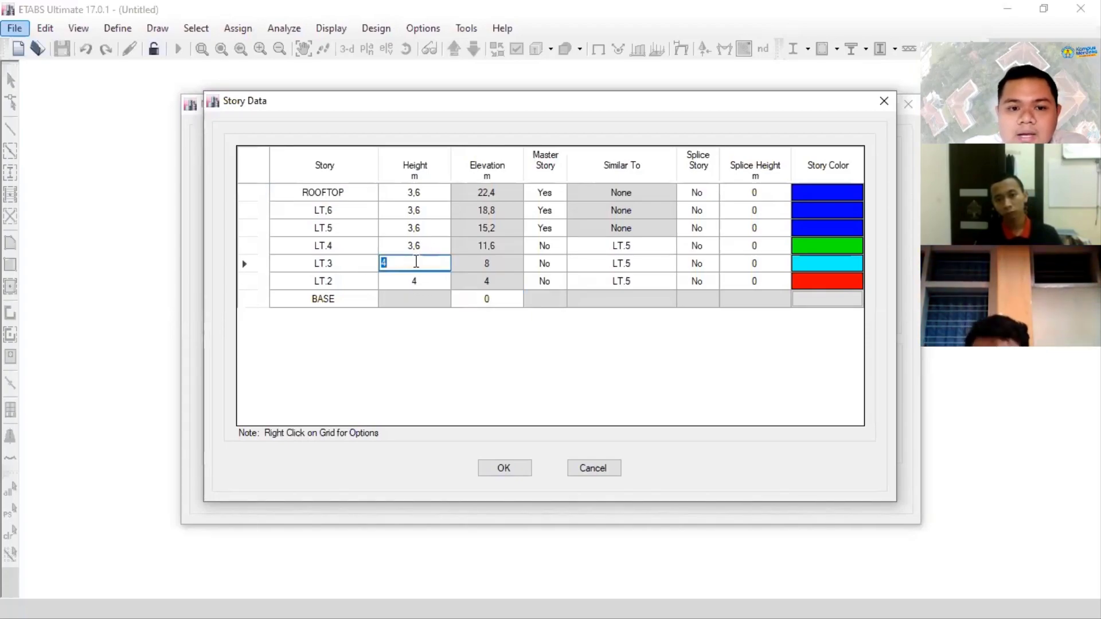
{"action": "left_click", "coordinate": [485, 265]}
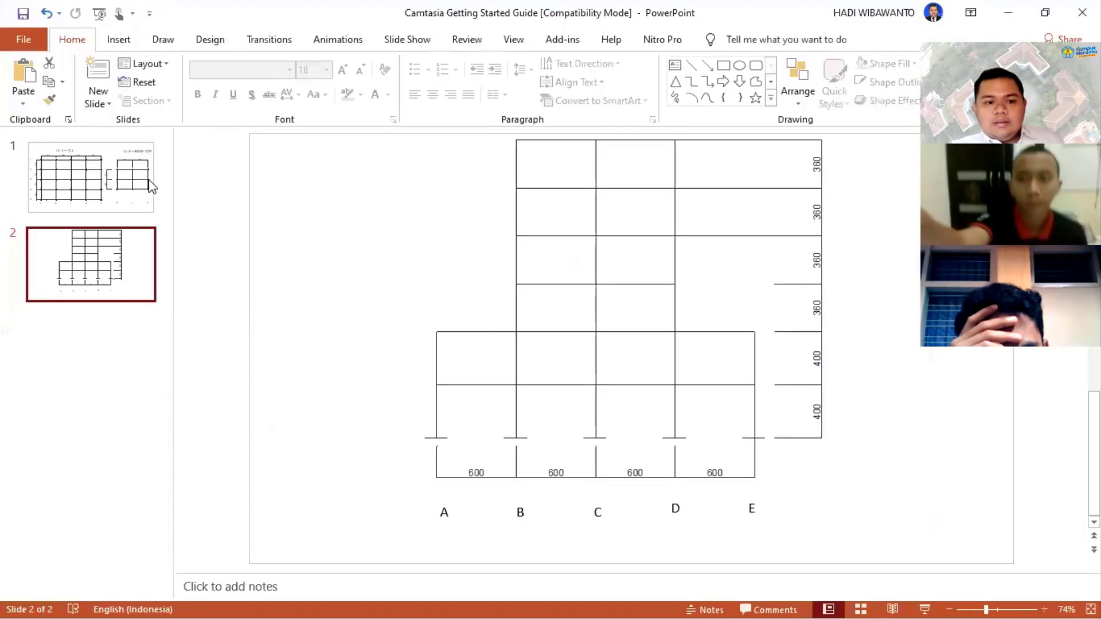
- Switch to PowerPoint and view the floor plan grids on slide 1
{"action": "left_click", "coordinate": [146, 181]}
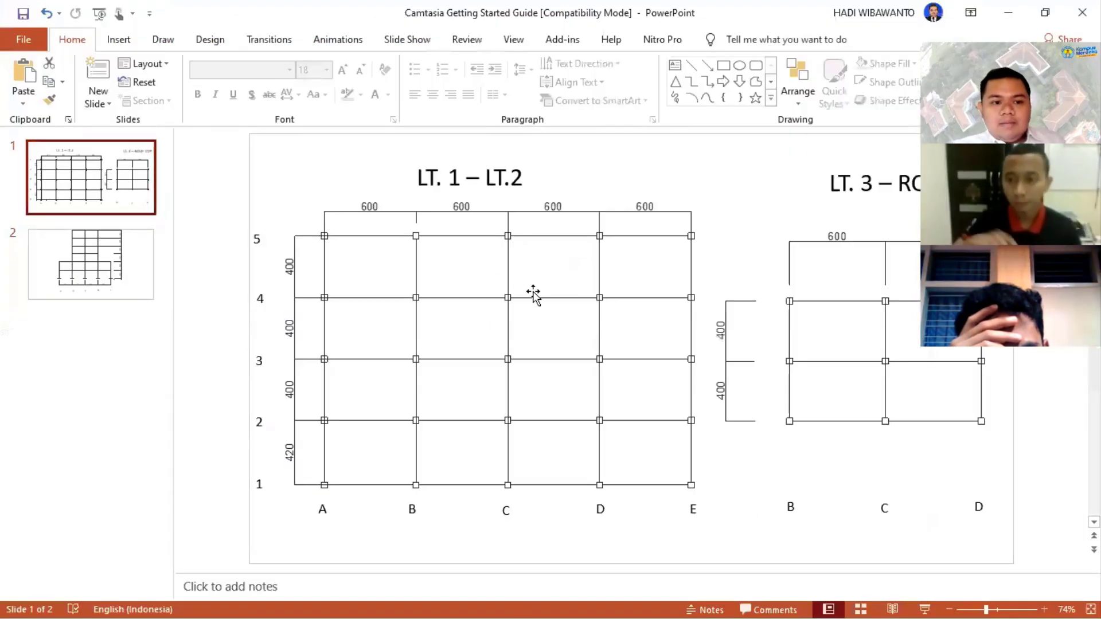
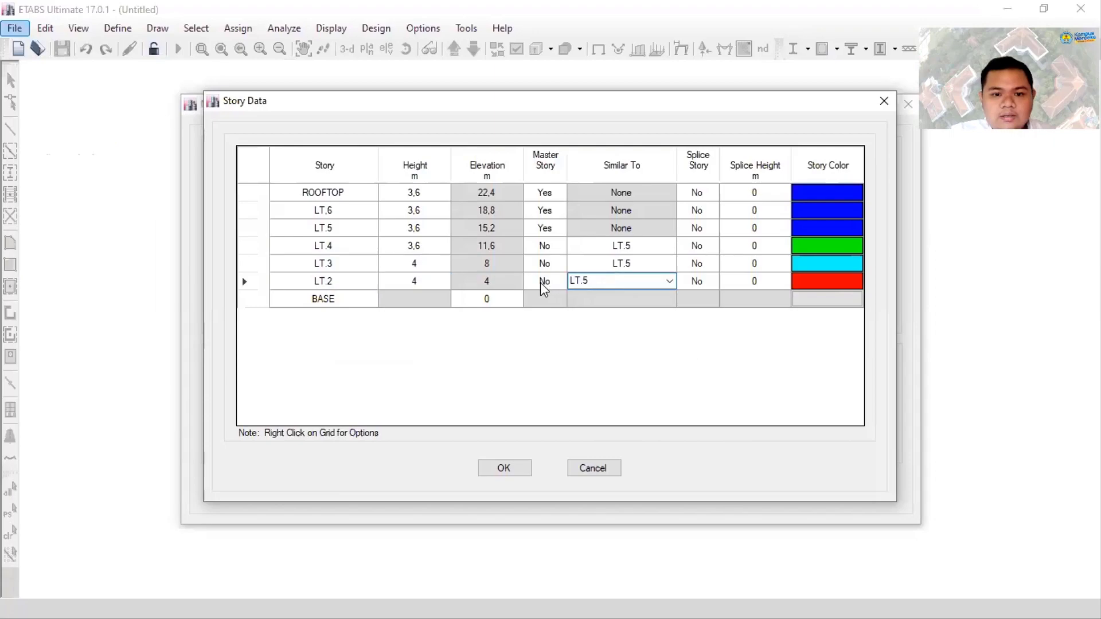
- Set Master Story to Yes for LT.3 and to No for LT.2 in the story data
{"action": "left_click", "coordinate": [560, 282]}
{"action": "left_click", "coordinate": [538, 296]}
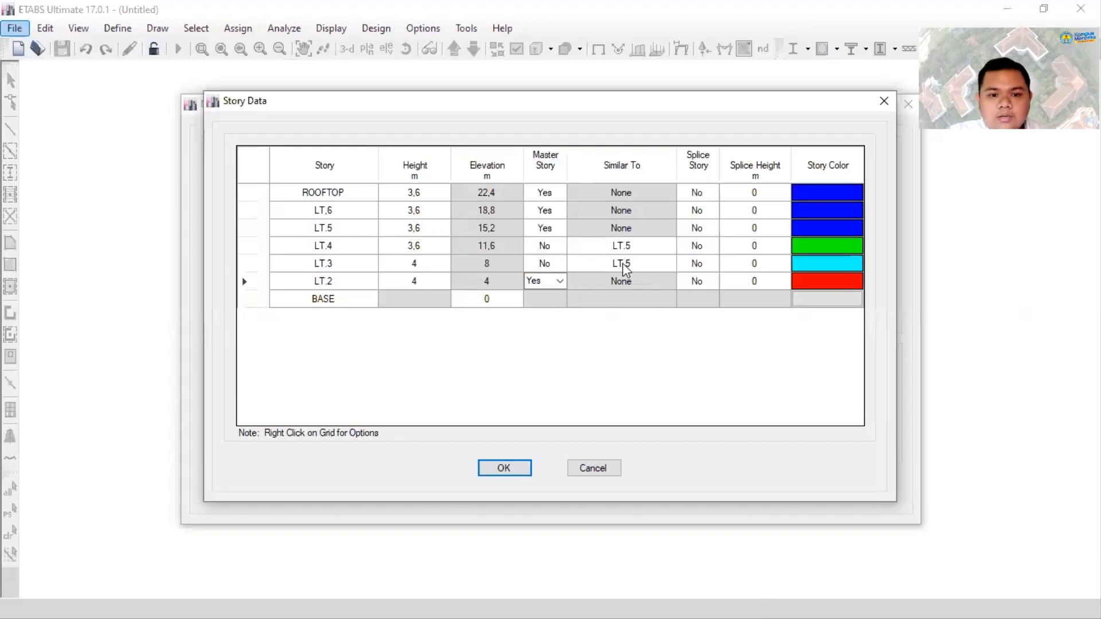
{"action": "left_click", "coordinate": [562, 265]}
{"action": "left_click", "coordinate": [560, 263]}
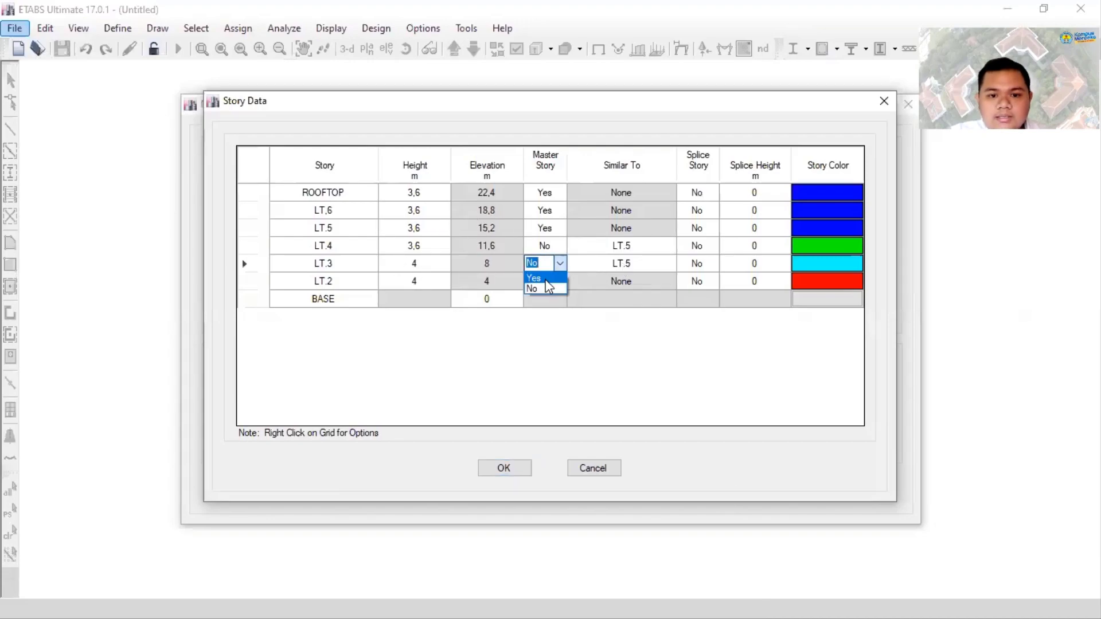
{"action": "left_click", "coordinate": [545, 278]}
{"action": "left_click", "coordinate": [561, 284]}
{"action": "left_click", "coordinate": [560, 281]}
{"action": "left_click", "coordinate": [539, 307]}
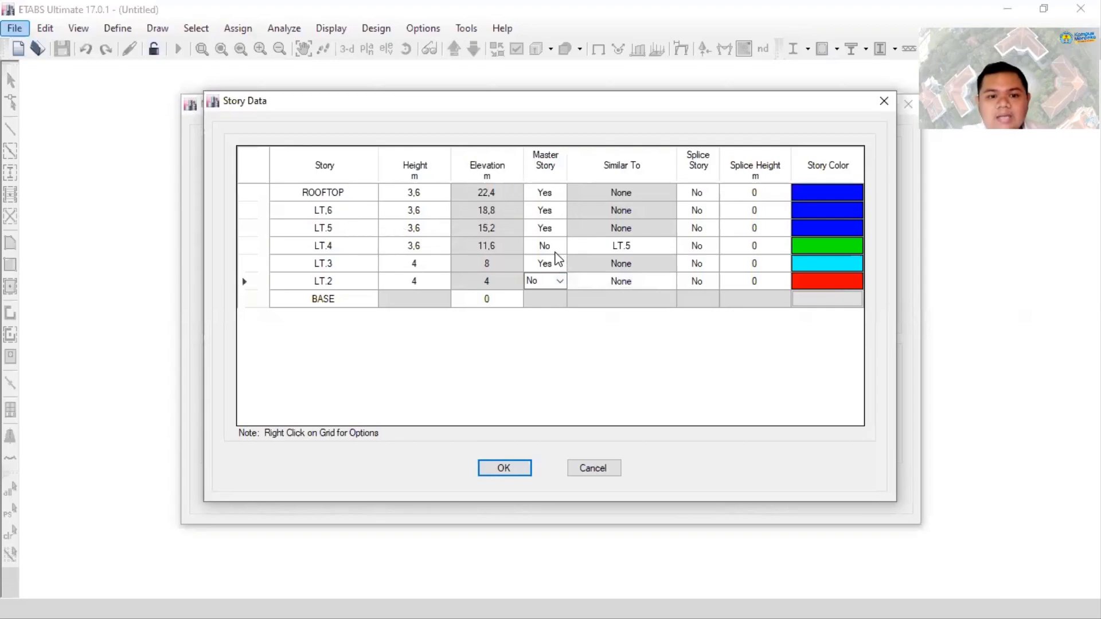
- Make LT.4 a master story in the story data
{"action": "left_click", "coordinate": [559, 247]}
{"action": "left_click", "coordinate": [561, 248]}
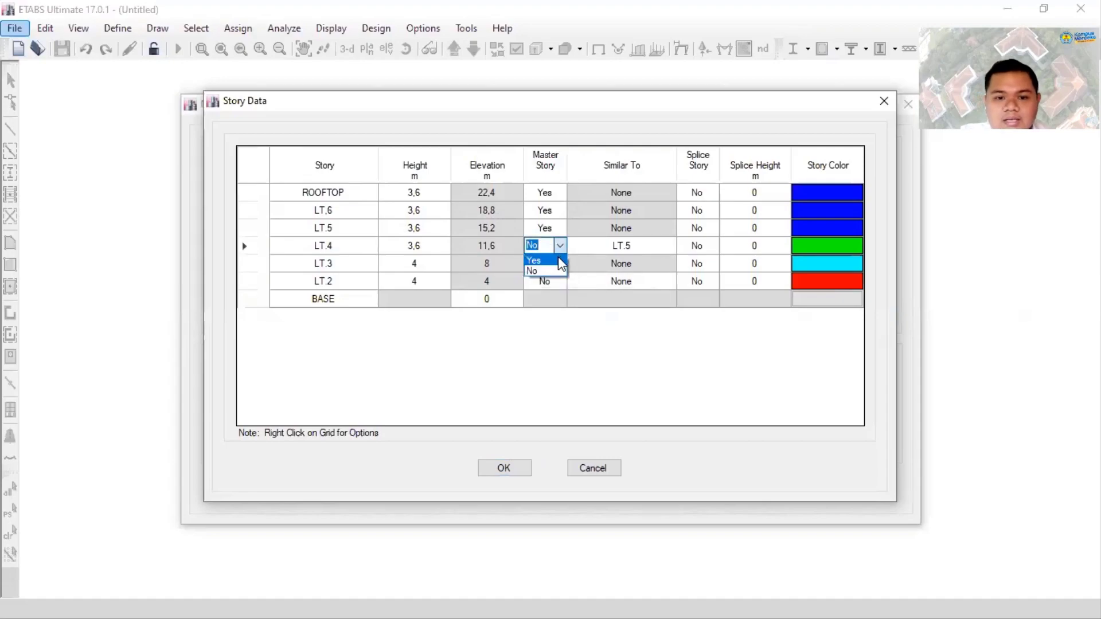
{"action": "left_click", "coordinate": [560, 261]}
- Set Master Story to No for LT.5, LT,6 and ROOFTOP
{"action": "left_click", "coordinate": [560, 229]}
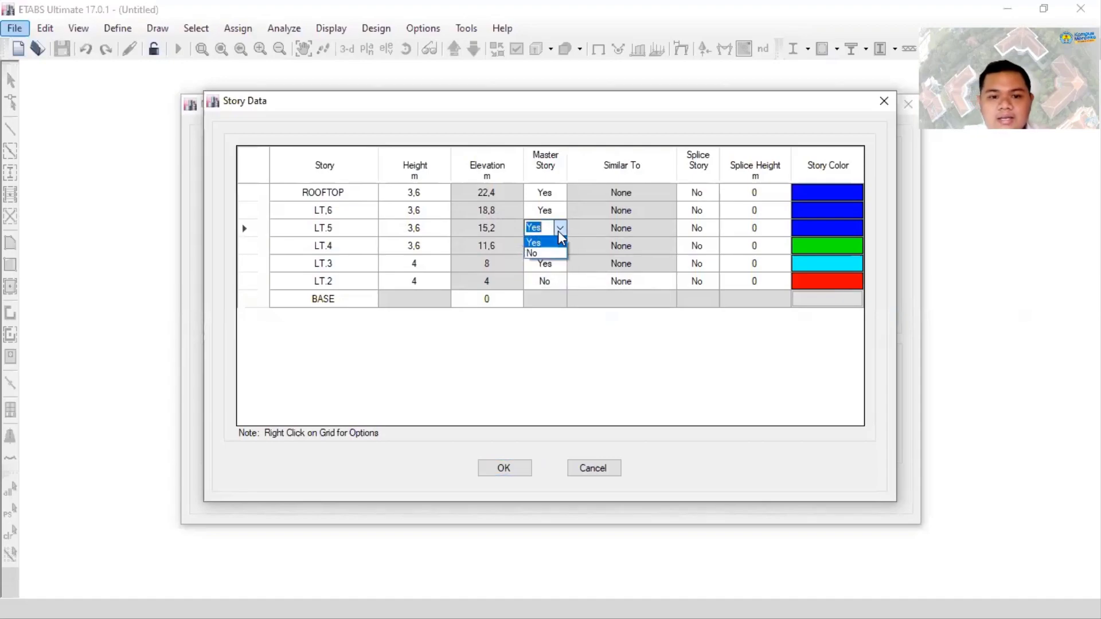
{"action": "left_click", "coordinate": [544, 254]}
{"action": "left_click", "coordinate": [559, 211]}
{"action": "left_click", "coordinate": [559, 211]}
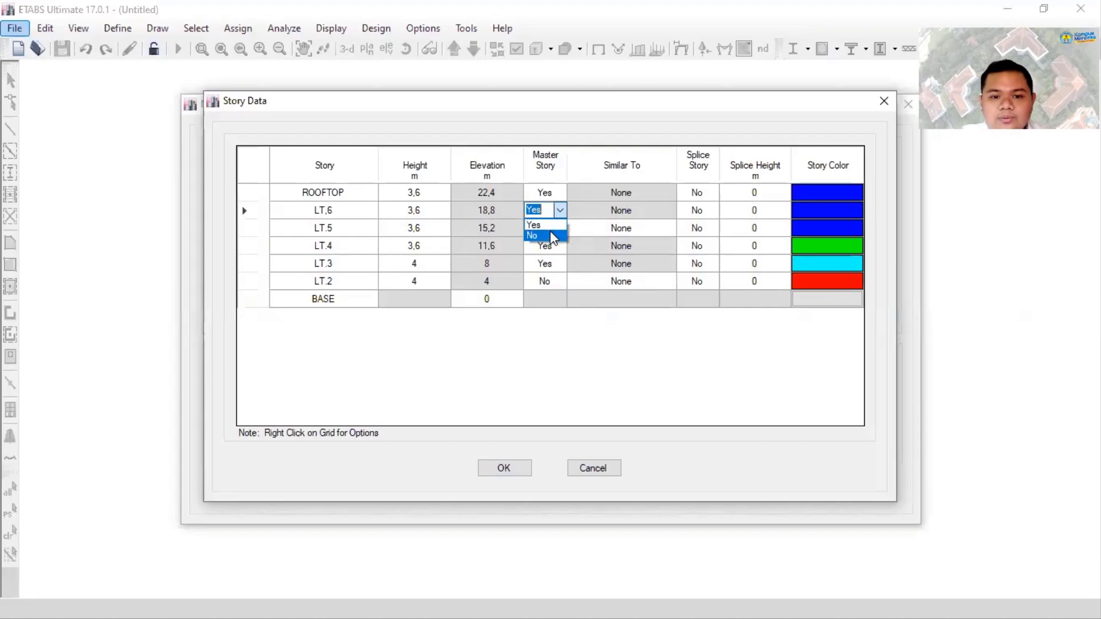
{"action": "left_click", "coordinate": [545, 232]}
{"action": "left_click", "coordinate": [559, 193]}
{"action": "left_click", "coordinate": [559, 195]}
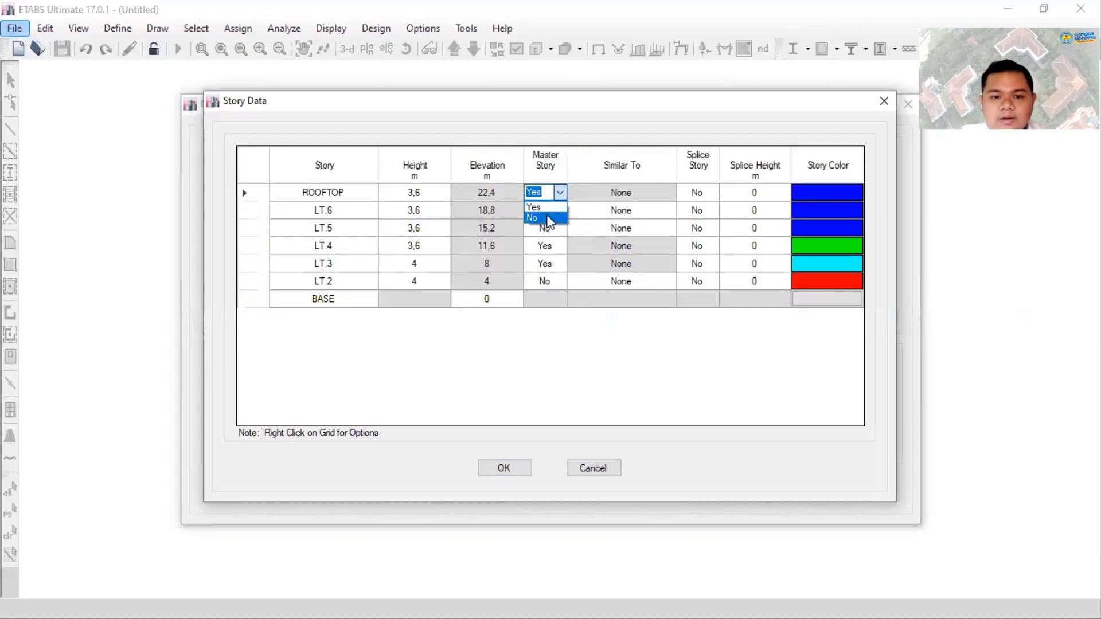
{"action": "left_click", "coordinate": [550, 219]}
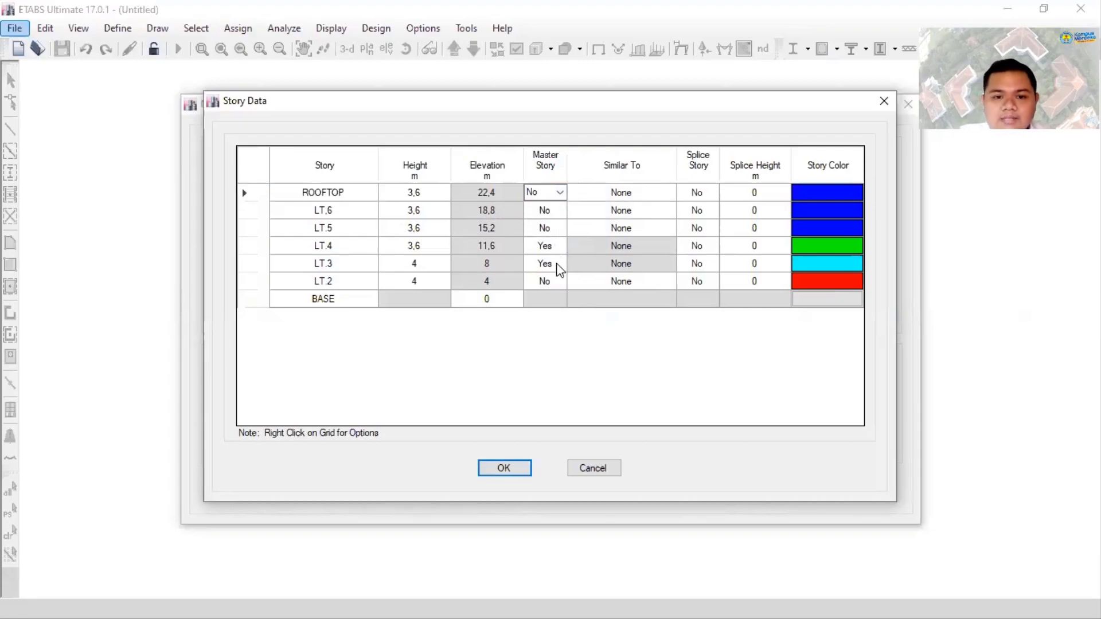
{"action": "left_click", "coordinate": [562, 326]}
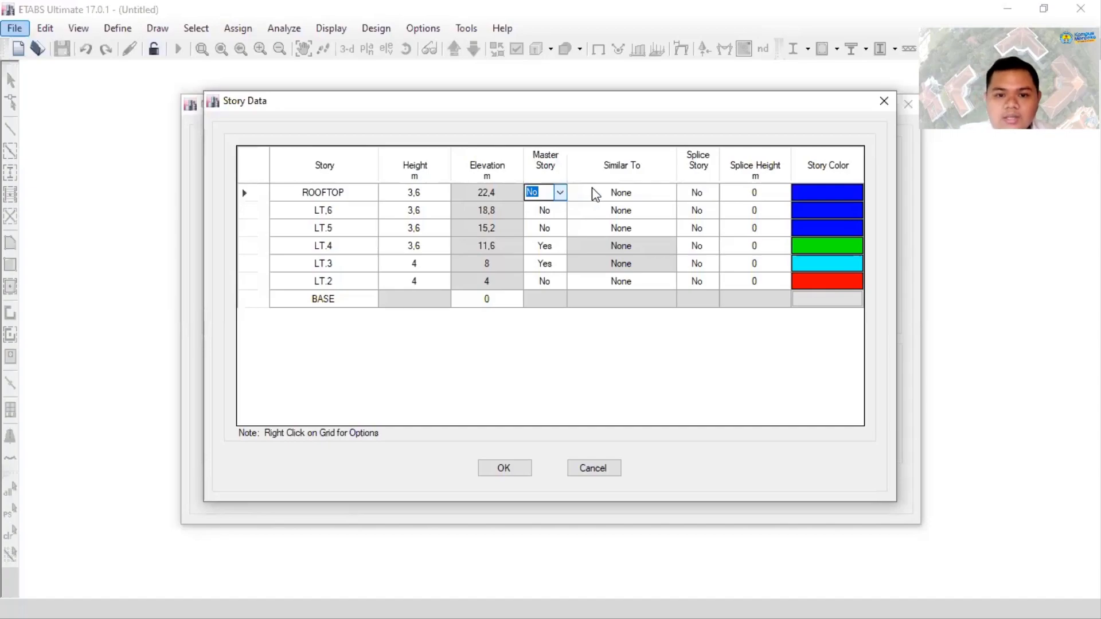
- Set stories ROOFTOP, LT,6 and LT.5 as similar to LT.4
{"action": "left_click", "coordinate": [667, 196]}
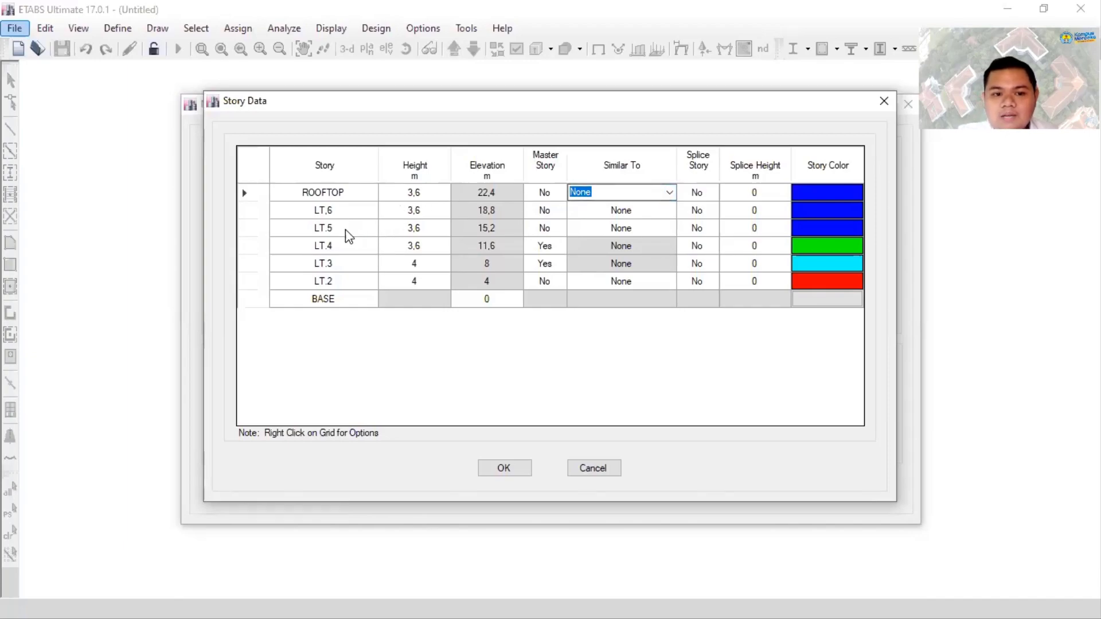
{"action": "left_click", "coordinate": [663, 191]}
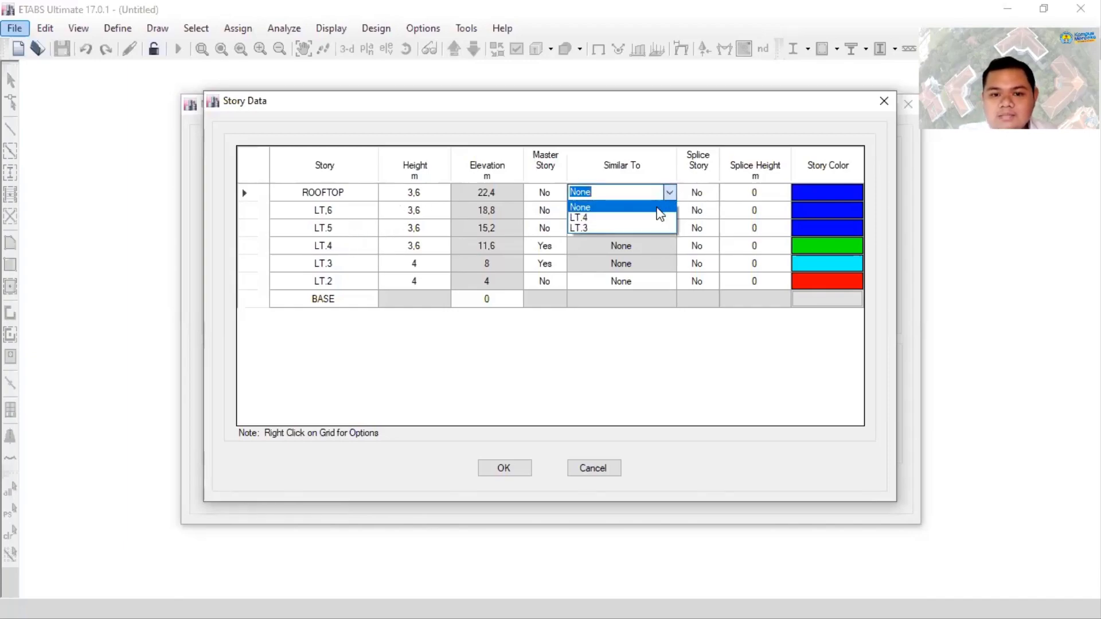
{"action": "left_click", "coordinate": [648, 219]}
{"action": "left_click", "coordinate": [654, 209]}
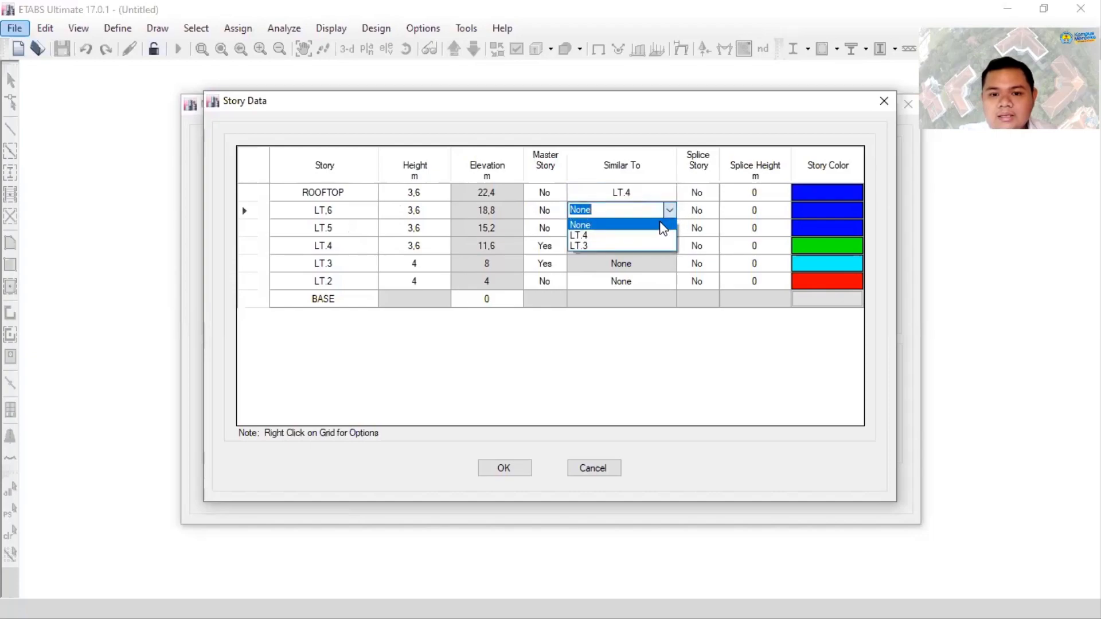
{"action": "left_click", "coordinate": [652, 241]}
{"action": "left_click", "coordinate": [654, 228]}
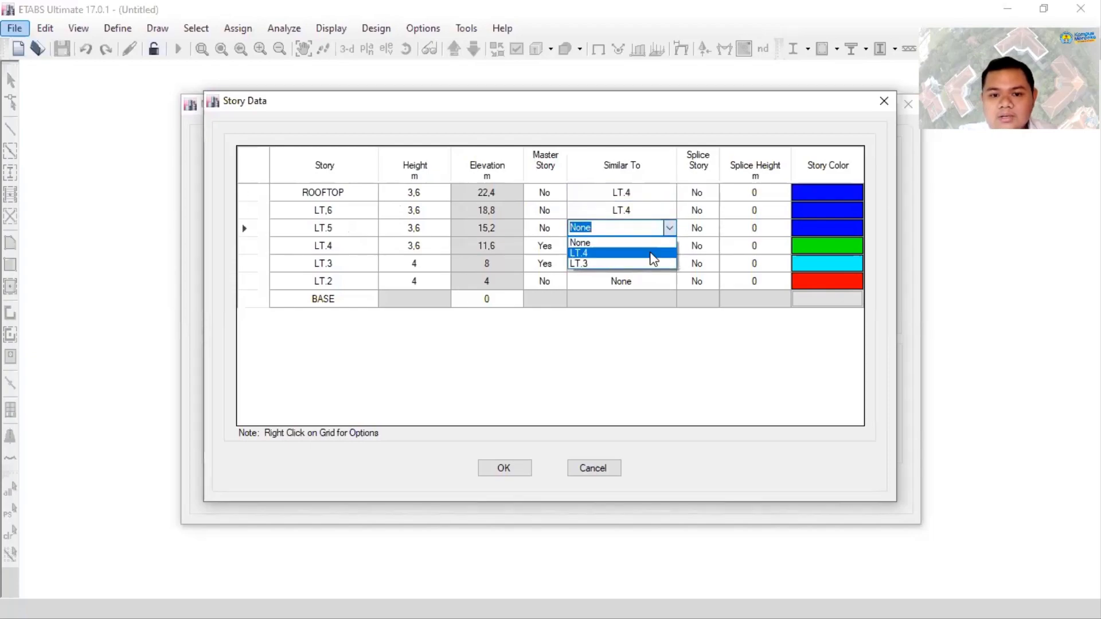
{"action": "left_click", "coordinate": [654, 254]}
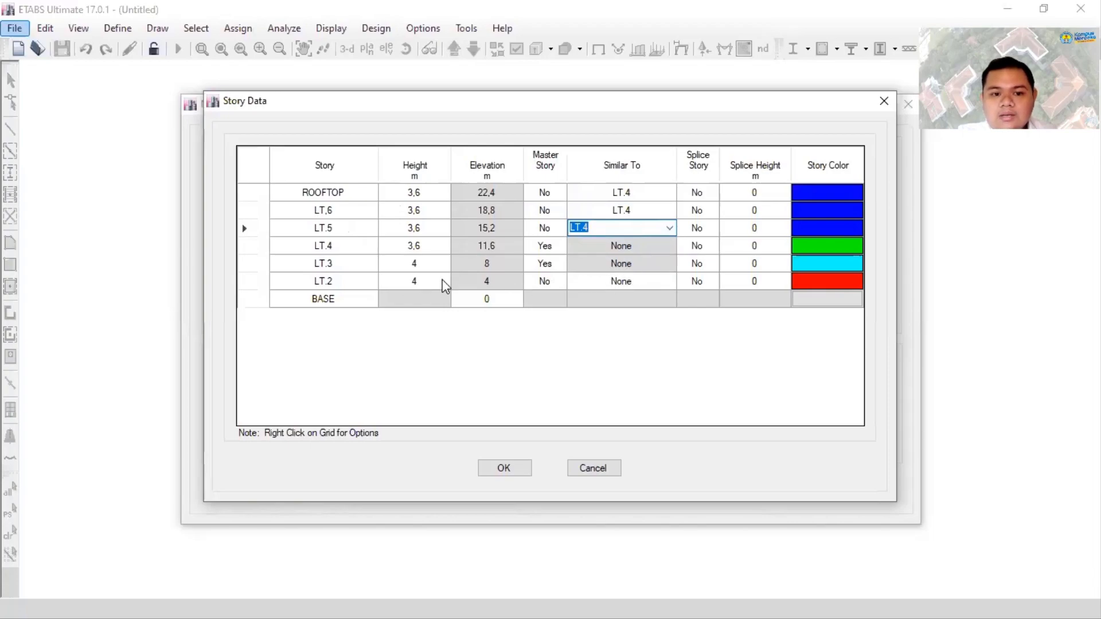
- Set story LT.2 as similar to LT.3
{"action": "left_click", "coordinate": [671, 283]}
{"action": "left_click", "coordinate": [670, 281]}
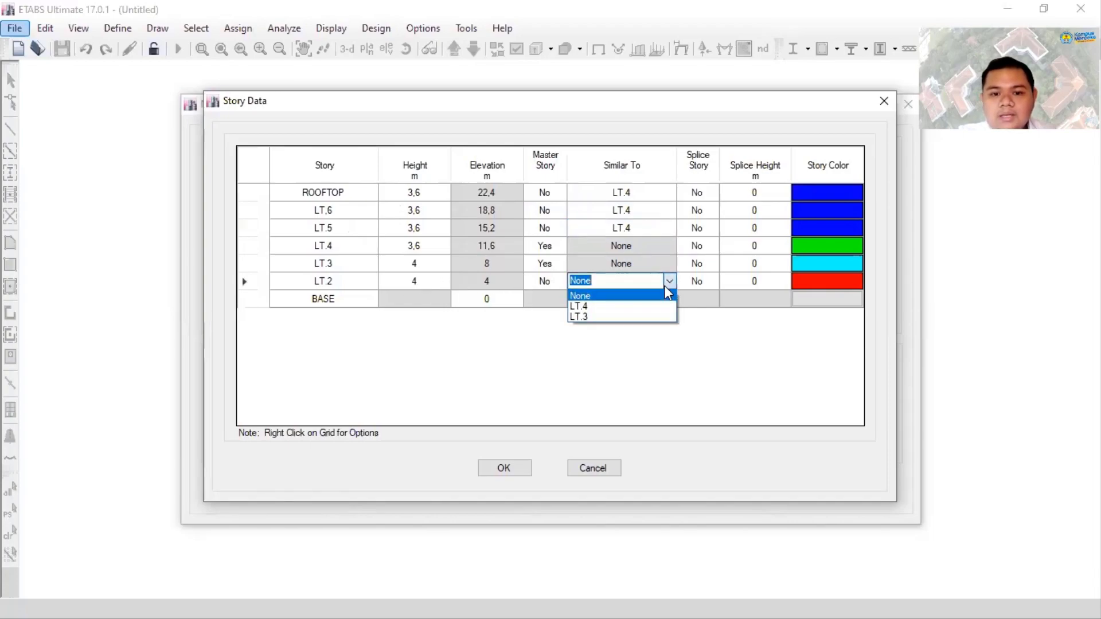
{"action": "left_click", "coordinate": [635, 316]}
{"action": "left_click", "coordinate": [668, 269]}
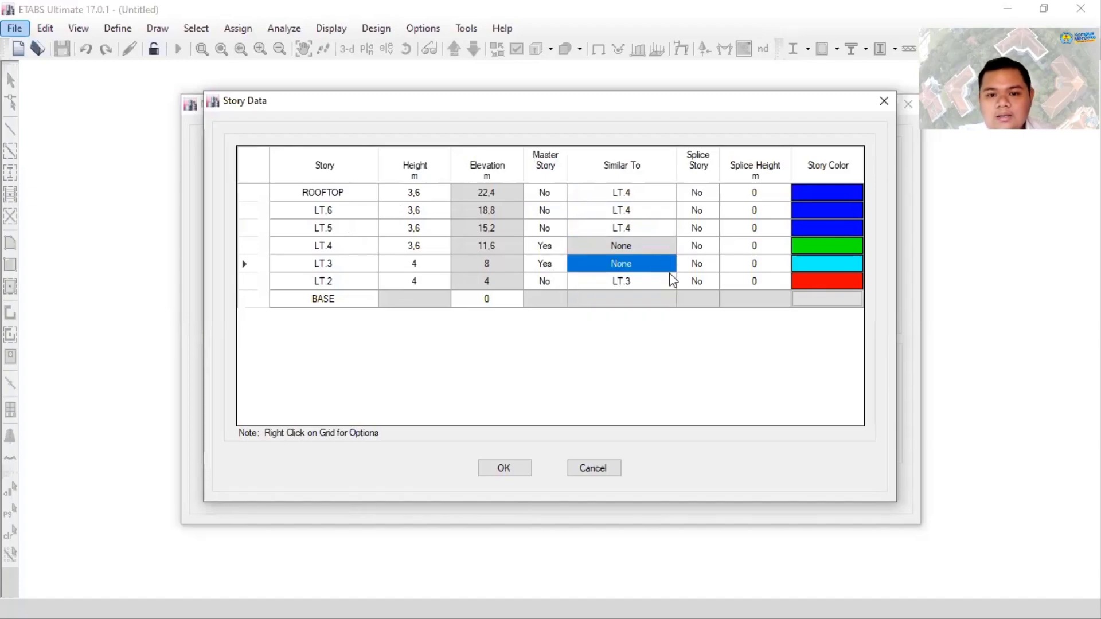
{"action": "left_click", "coordinate": [620, 243]}
{"action": "left_click", "coordinate": [623, 258]}
{"action": "left_click", "coordinate": [625, 264]}
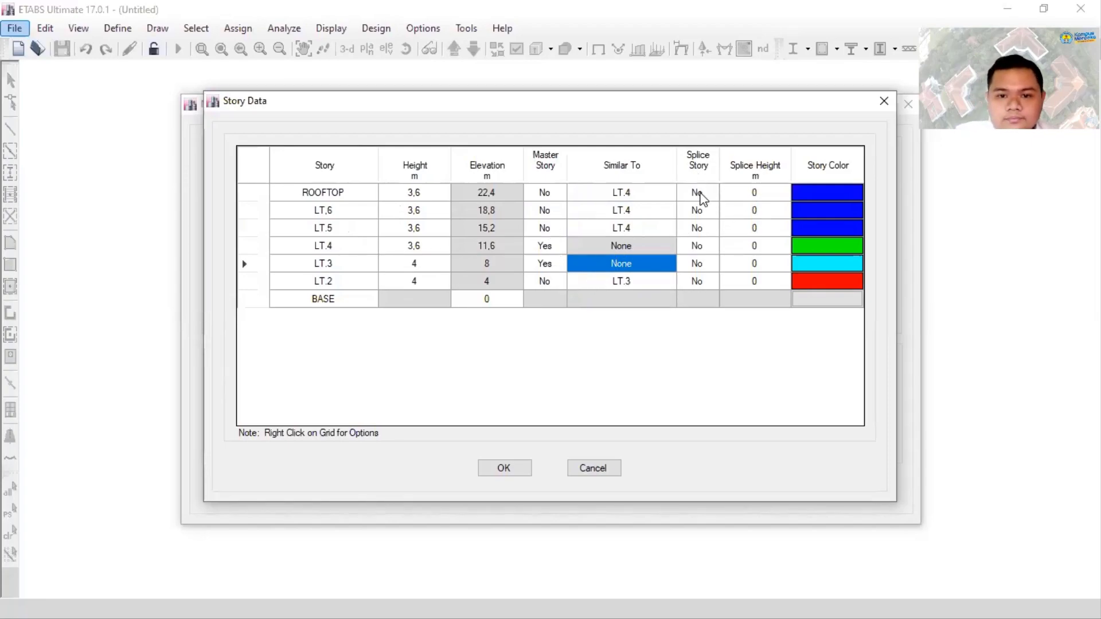
{"action": "left_click", "coordinate": [713, 196]}
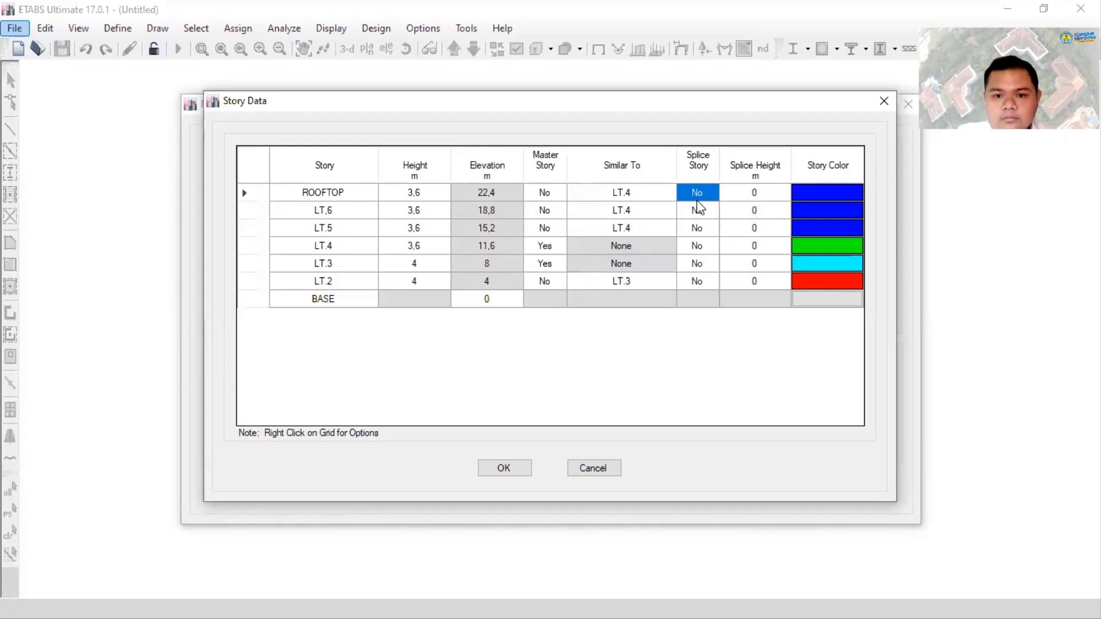
{"action": "left_click", "coordinate": [733, 195]}
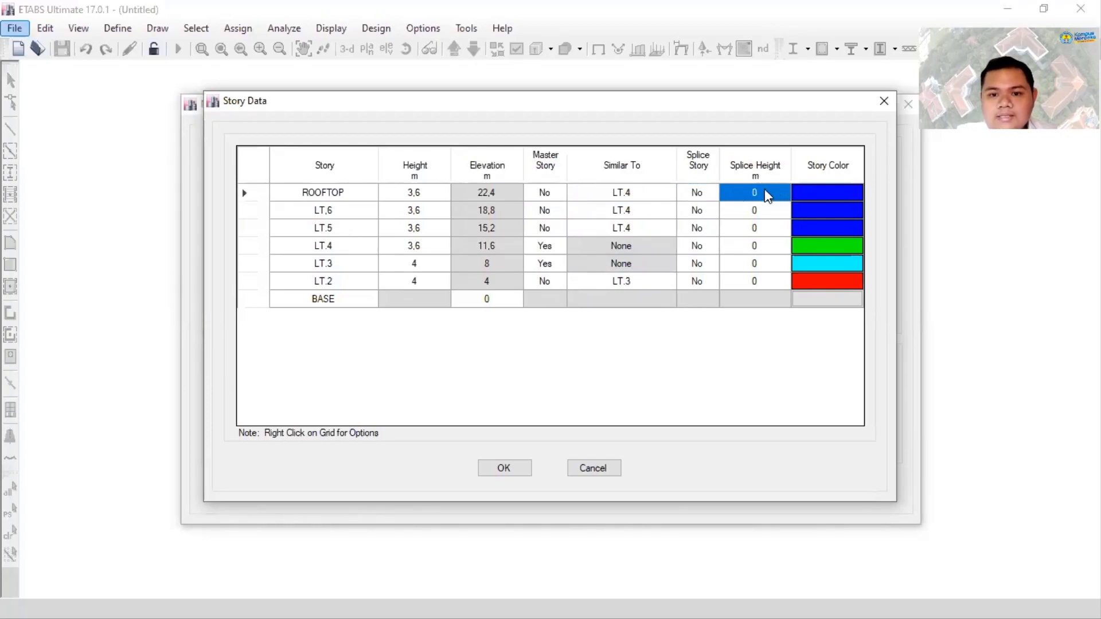
{"action": "left_click", "coordinate": [806, 195]}
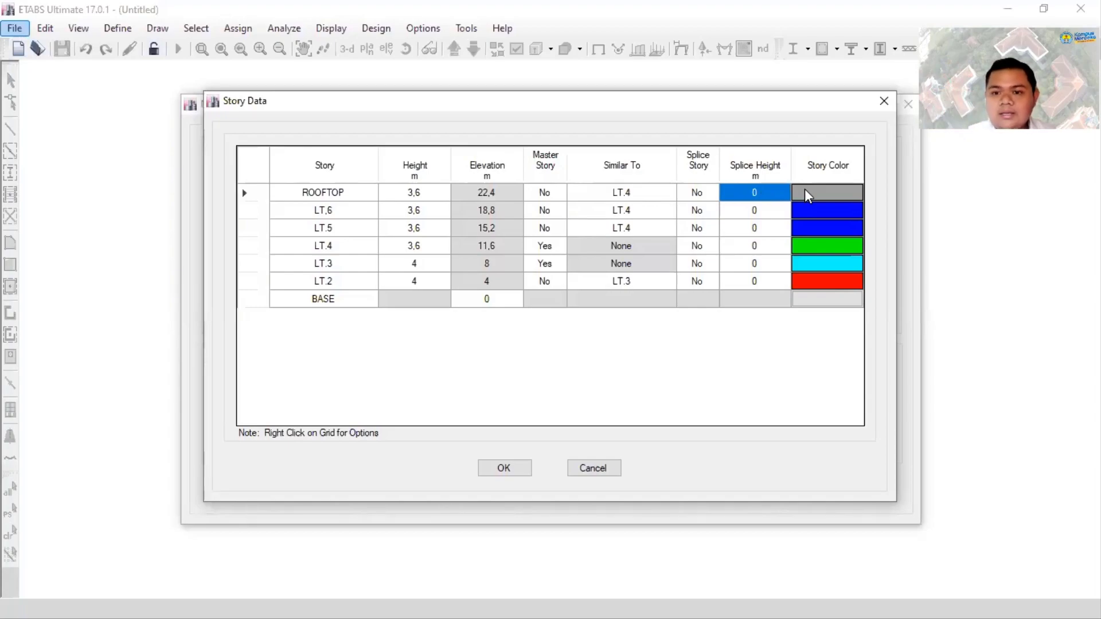
{"action": "left_click", "coordinate": [844, 197]}
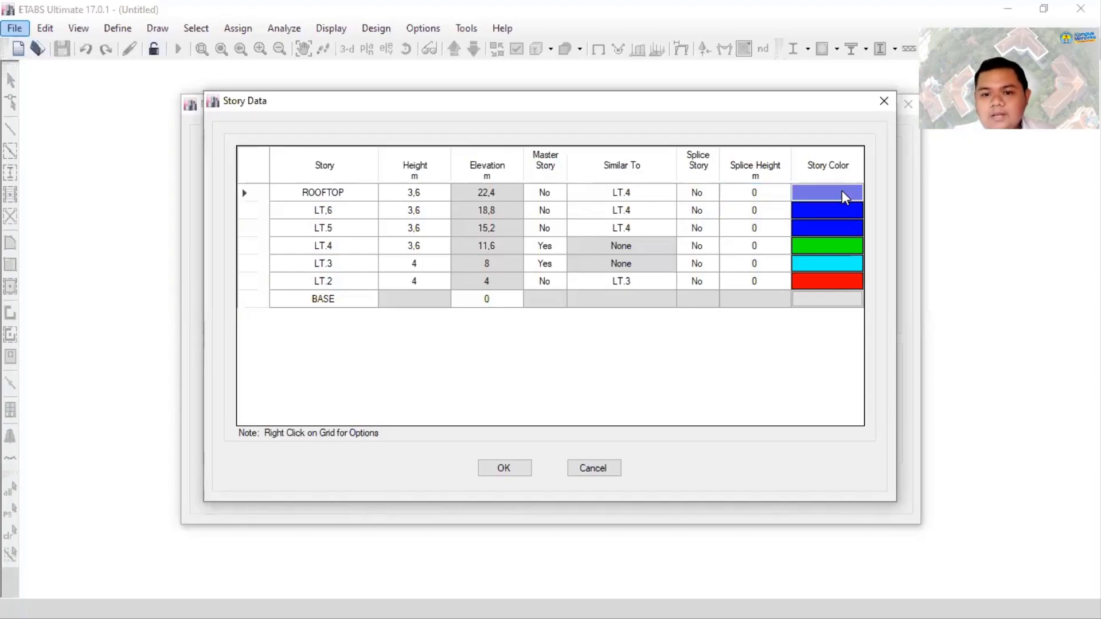
{"action": "left_click", "coordinate": [844, 196]}
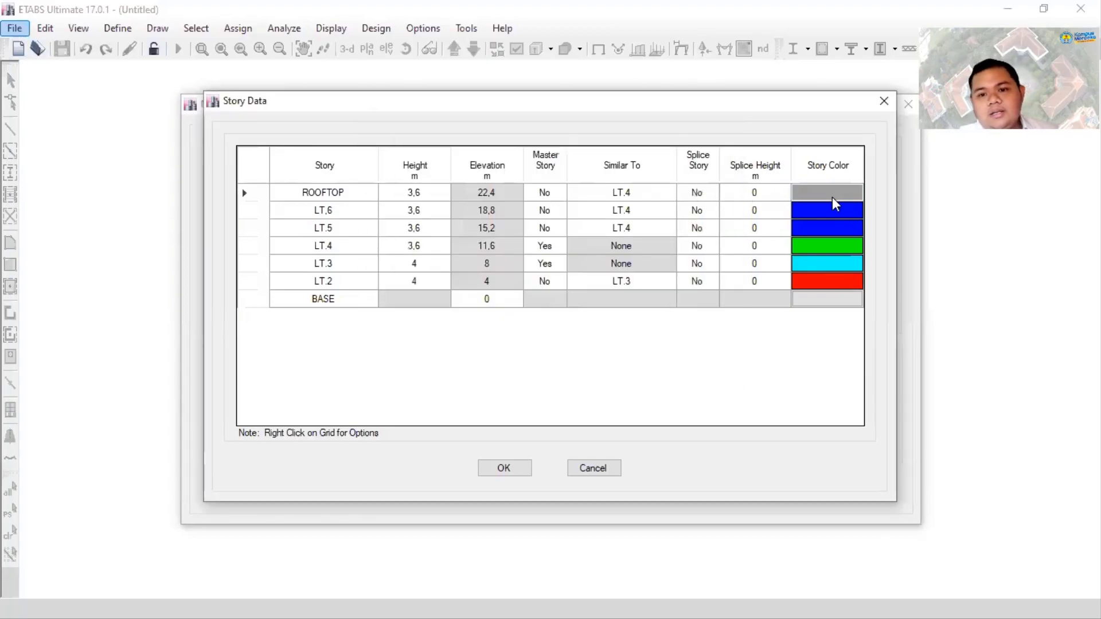
- Change the story color of LT,6 to light violet-blue (RGB 128, 128, 255)
{"action": "left_click", "coordinate": [824, 212]}
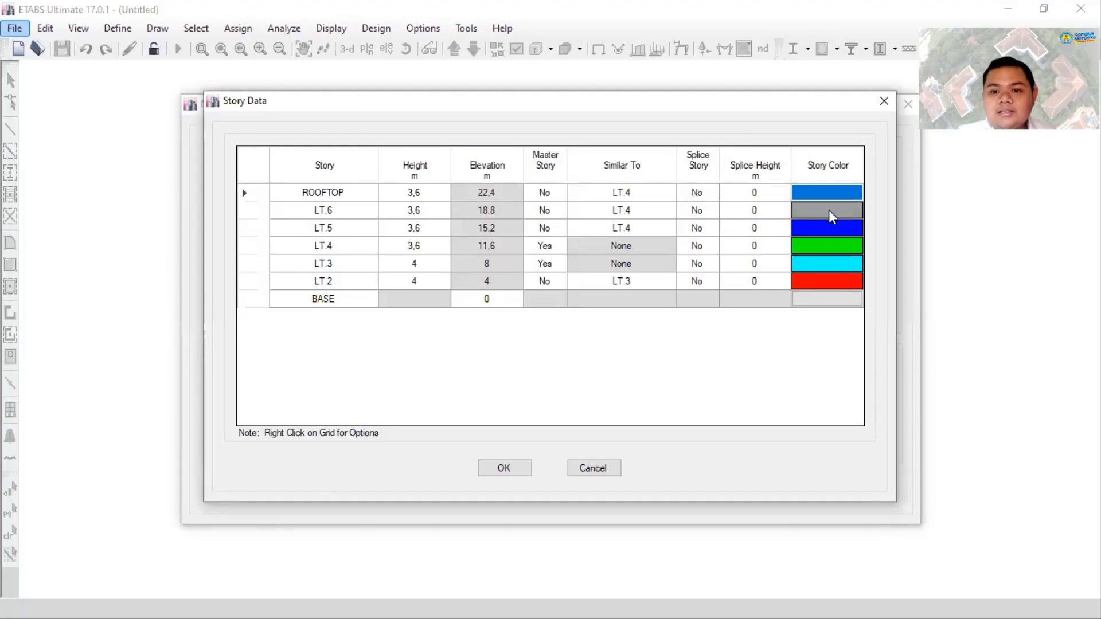
{"action": "left_click", "coordinate": [825, 208]}
{"action": "left_click", "coordinate": [490, 202]}
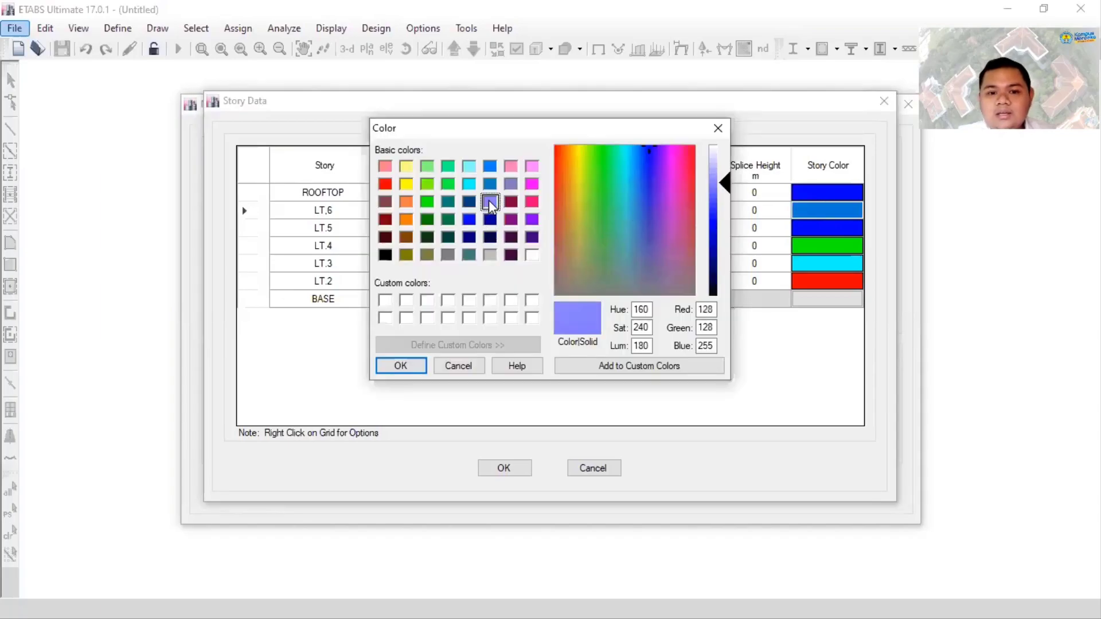
{"action": "left_click", "coordinate": [414, 366]}
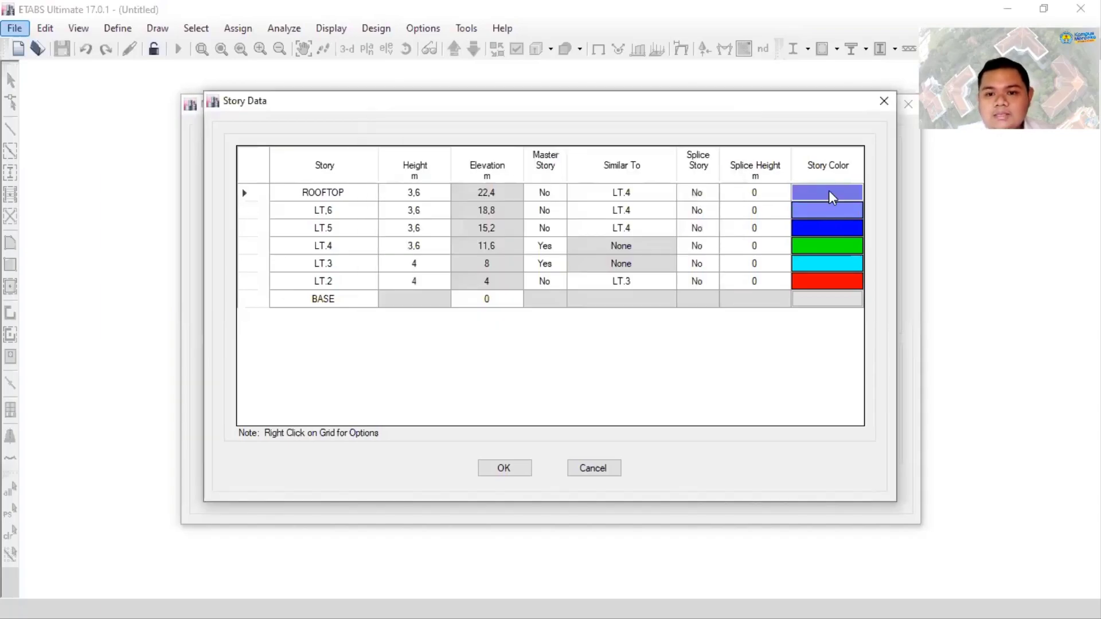
- Change the story color of ROOFTOP to spring green (RGB 0, 255, 128)
{"action": "left_click", "coordinate": [831, 197]}
{"action": "left_click", "coordinate": [448, 167]}
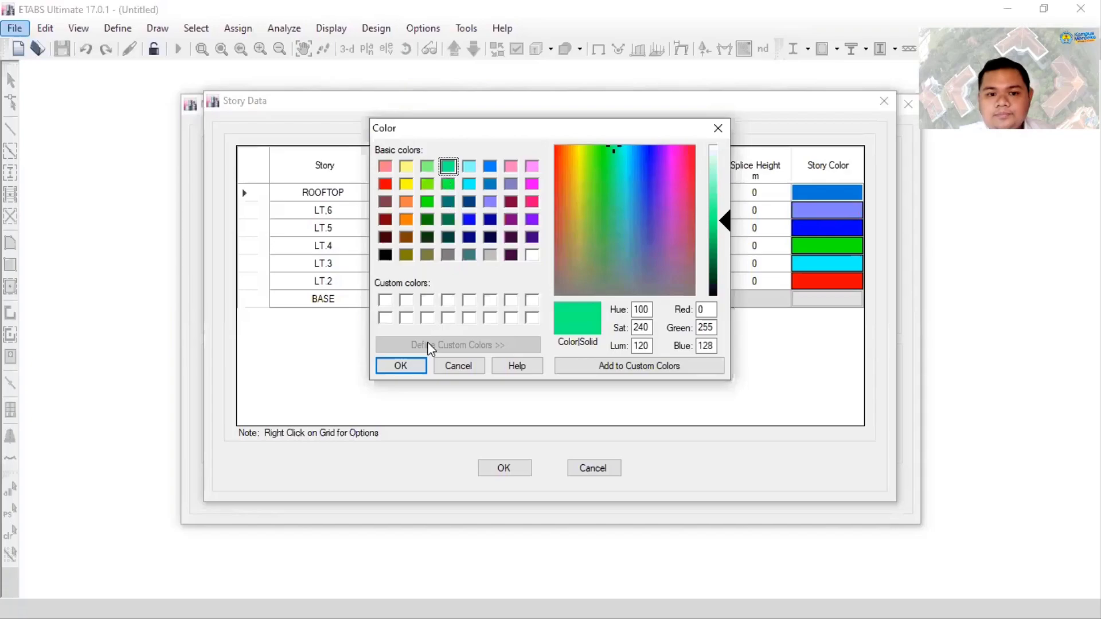
{"action": "left_click", "coordinate": [404, 366]}
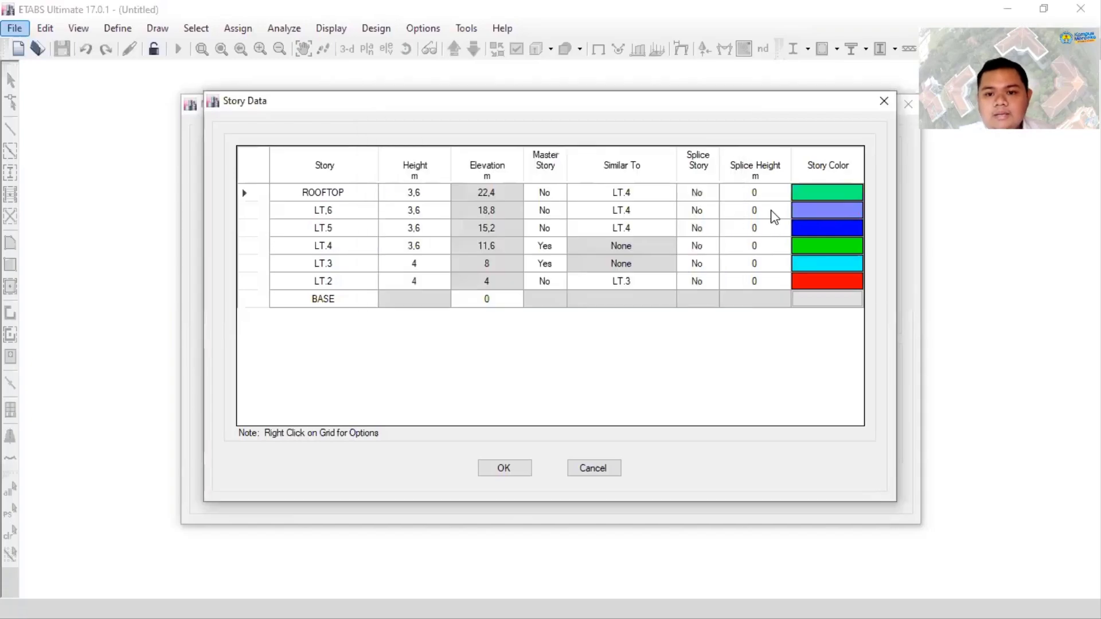
- Set the ROOFTOP story color to the reddish-brown basic color
{"action": "left_click", "coordinate": [807, 197]}
{"action": "left_click", "coordinate": [408, 203]}
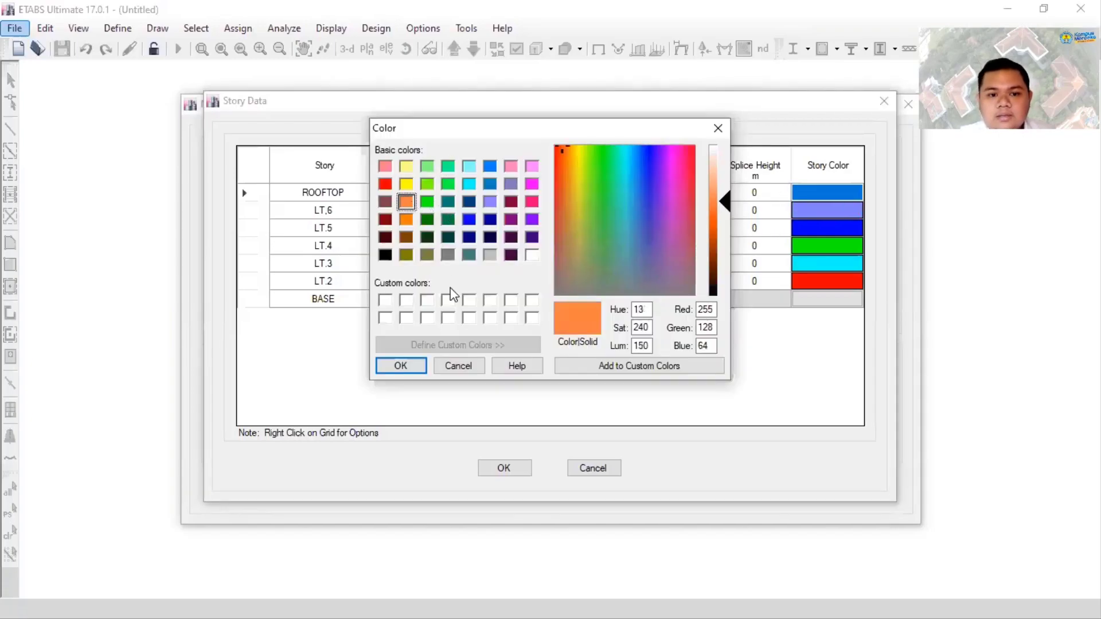
{"action": "left_click", "coordinate": [385, 202]}
{"action": "left_click", "coordinate": [403, 367]}
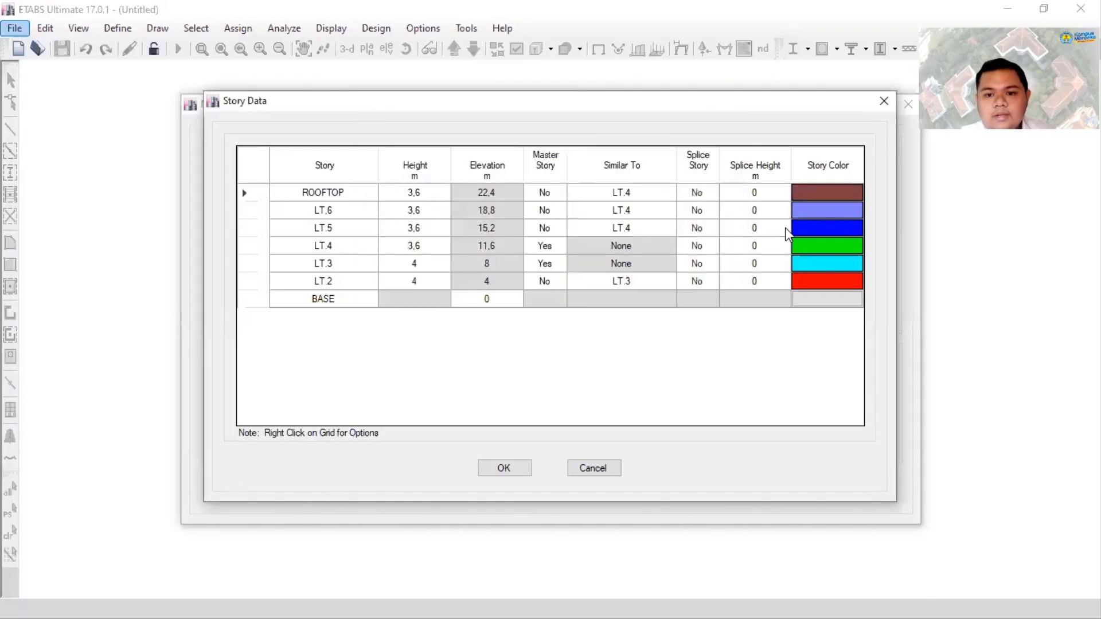
- Accept the story data and create the new model from the Grid Only template
{"action": "left_click_drag", "start_coordinate": [804, 214], "coordinate": [811, 229]}
{"action": "left_click", "coordinate": [503, 468]}
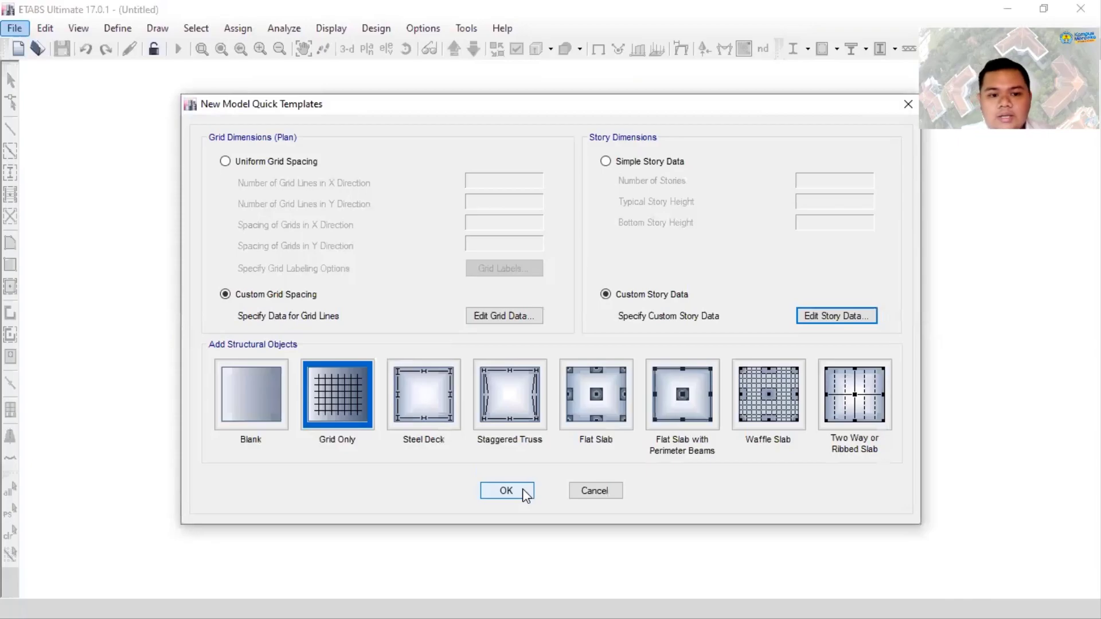
{"action": "left_click", "coordinate": [522, 490]}
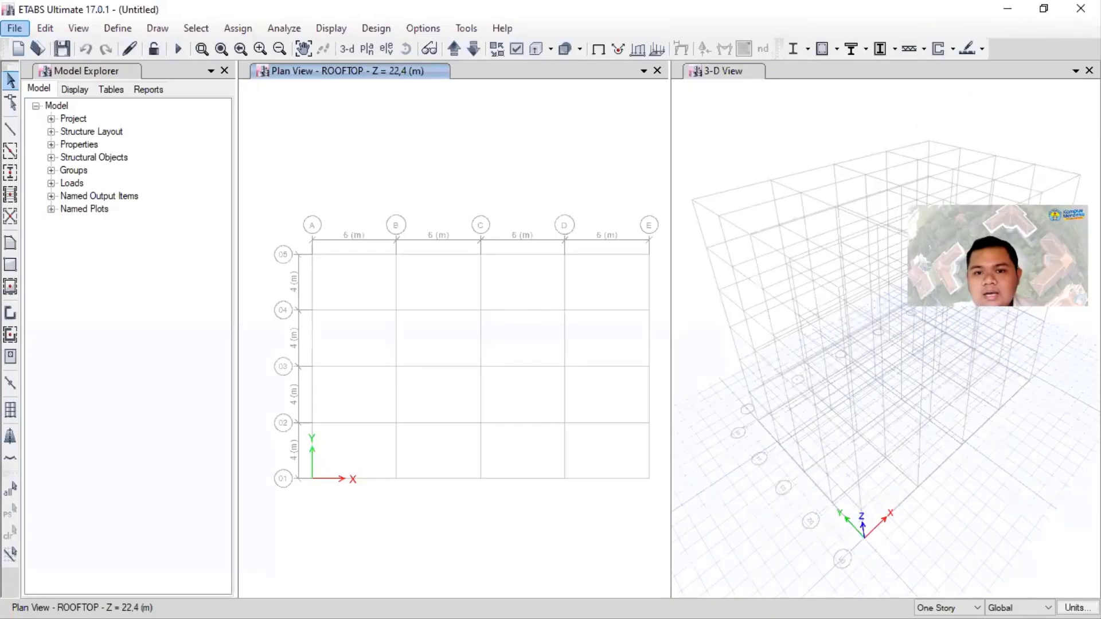
- Close the 3-D View window, leaving the ROOFTOP plan view open
{"action": "left_click", "coordinate": [1076, 71]}
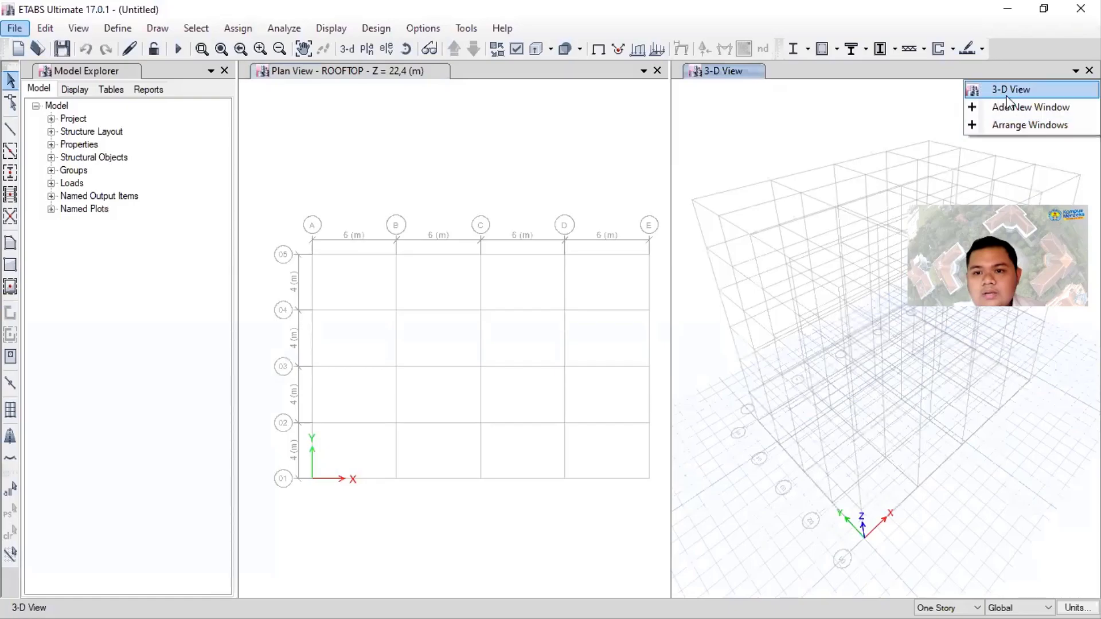
{"action": "left_click", "coordinate": [819, 106]}
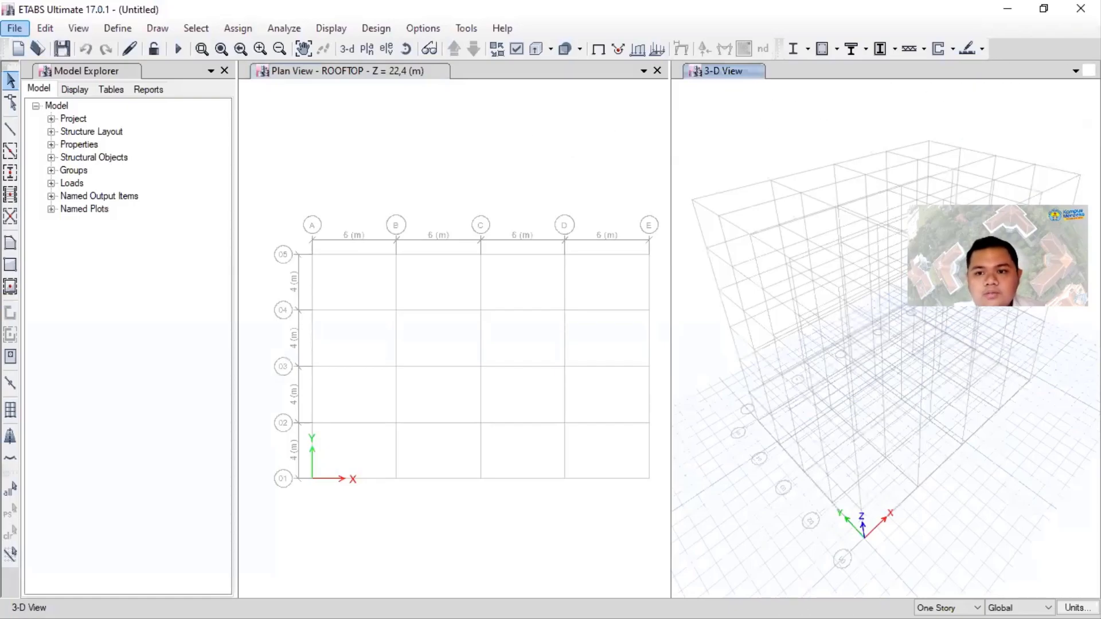
{"action": "left_click", "coordinate": [1089, 71]}
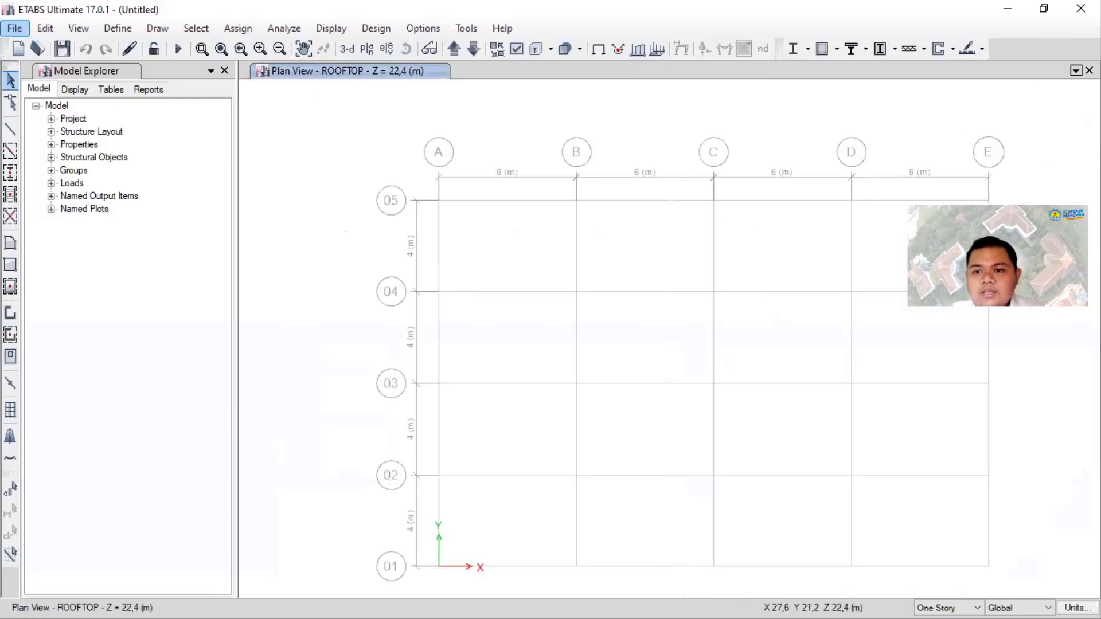
- Add a new window with a 3-D view beside the ROOFTOP plan view
{"action": "left_click", "coordinate": [1076, 70]}
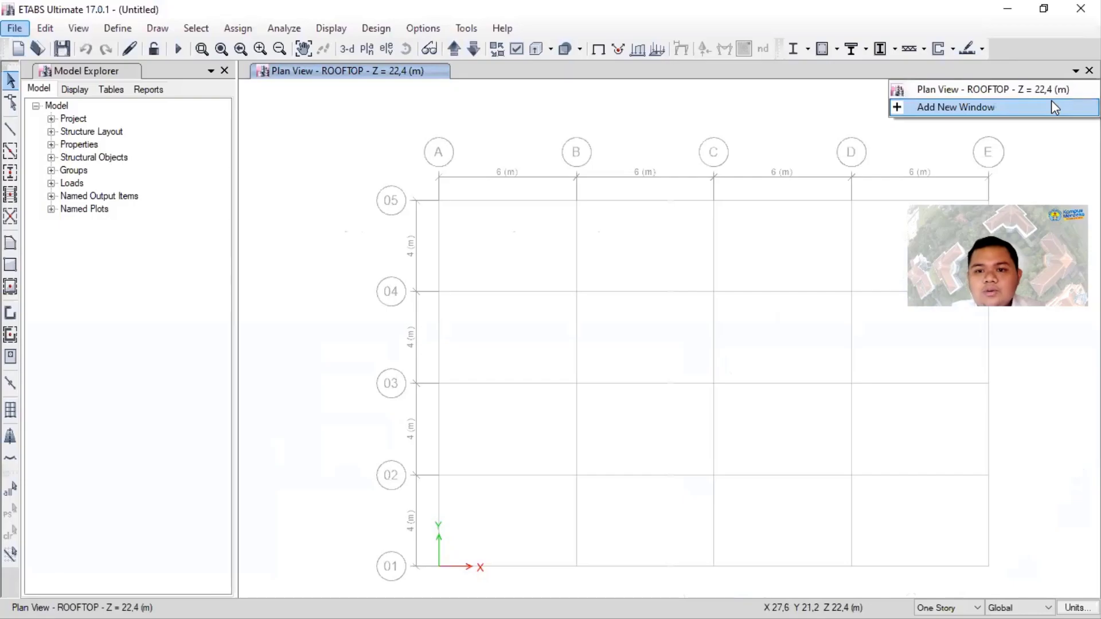
{"action": "left_click", "coordinate": [1052, 104]}
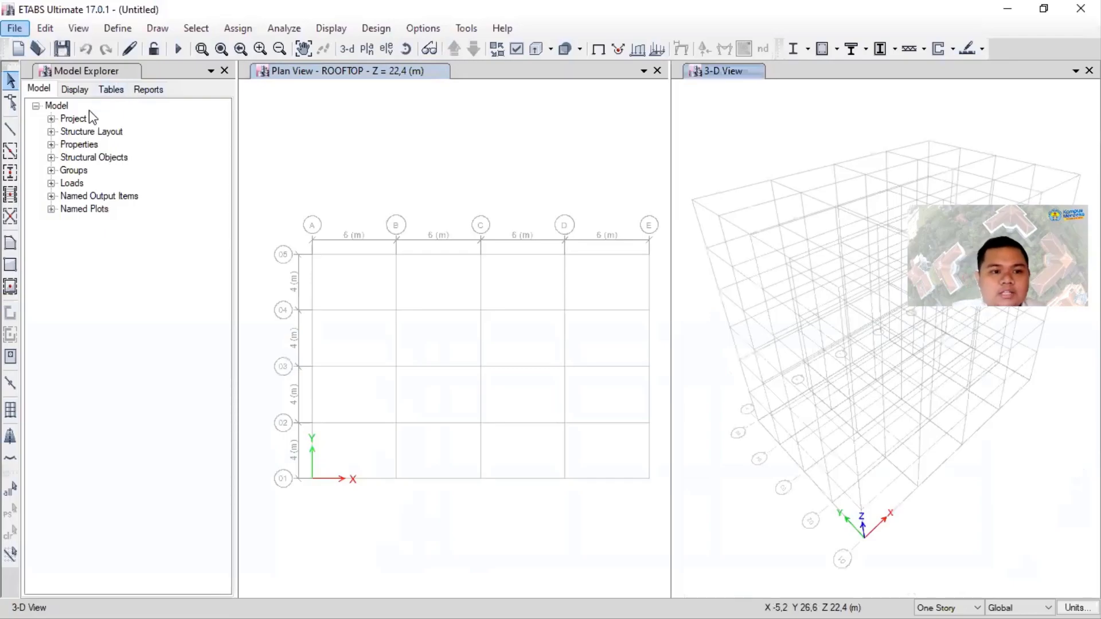
- Expand the project, structure layout, properties and materials branches of the model tree, and close the Model Explorer
{"action": "left_click", "coordinate": [52, 119]}
{"action": "left_click", "coordinate": [52, 158]}
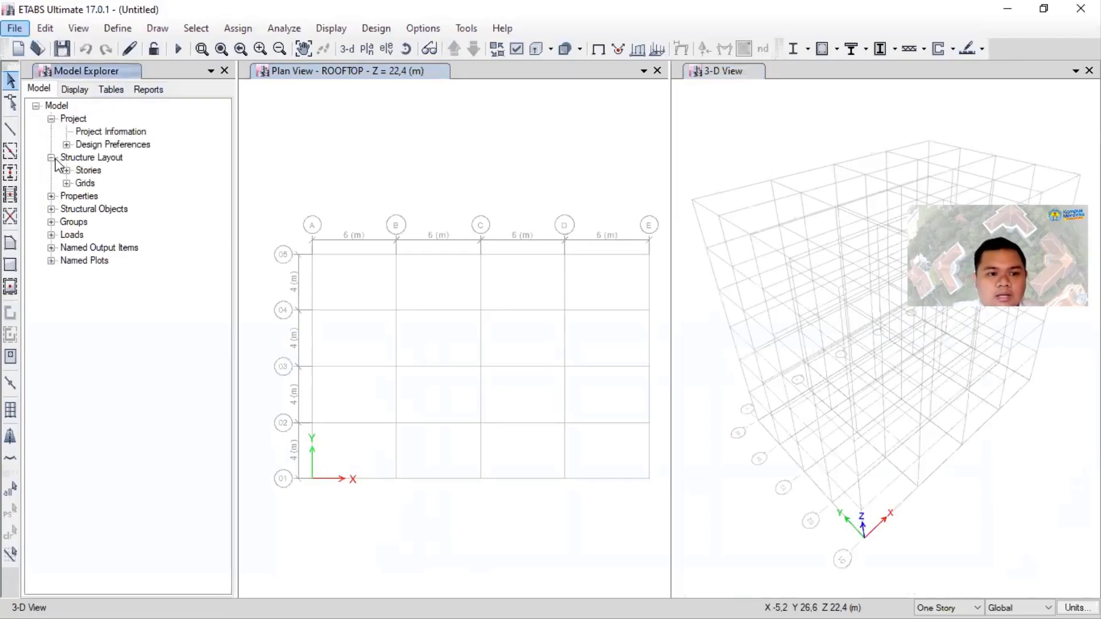
{"action": "left_click", "coordinate": [52, 196]}
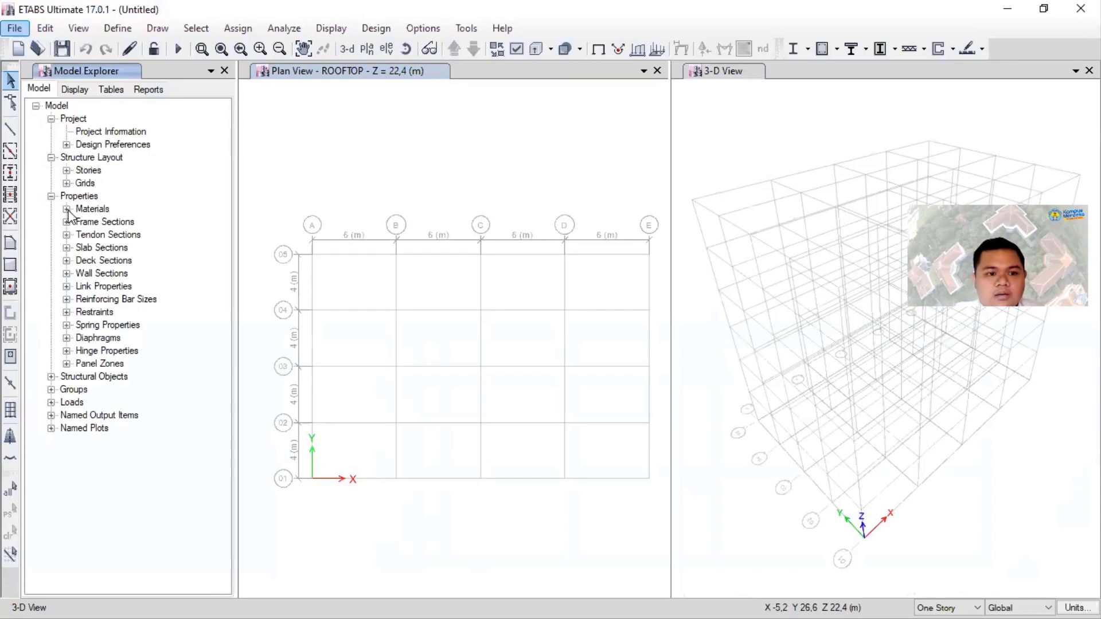
{"action": "left_click", "coordinate": [67, 209]}
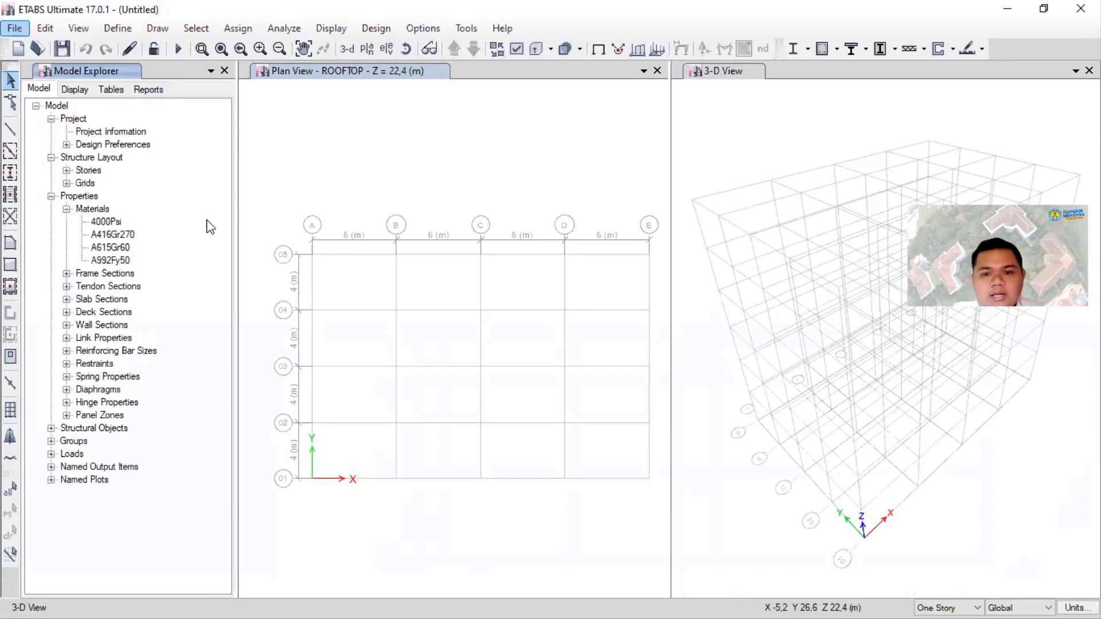
{"action": "left_click", "coordinate": [224, 71]}
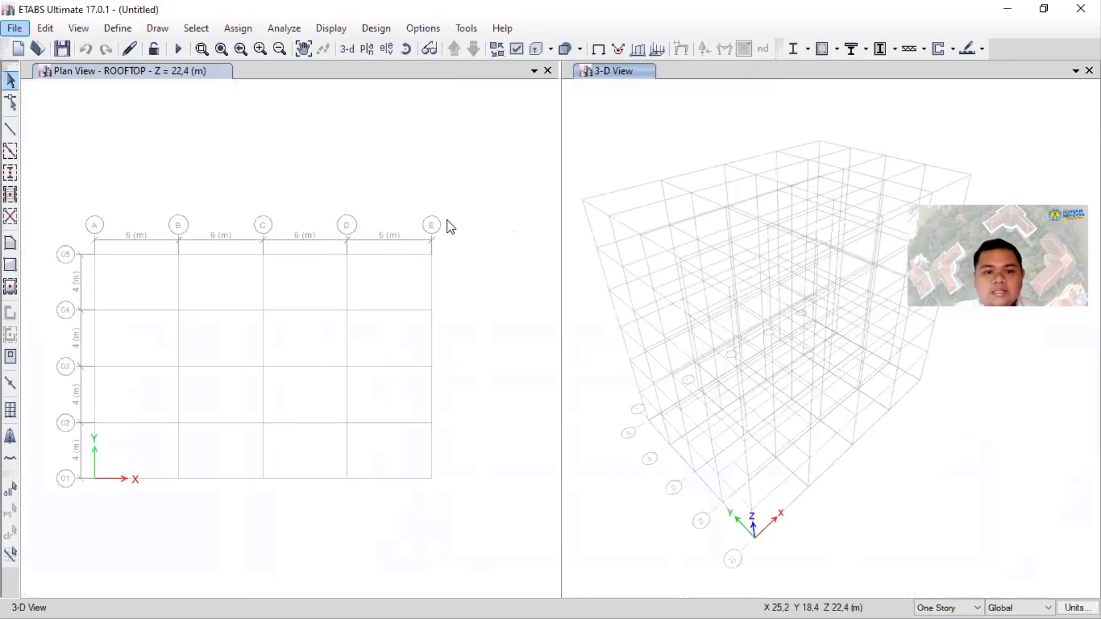
- Lower the plan view from ROOFTOP by two stories to LT.5
{"action": "left_click", "coordinate": [461, 216]}
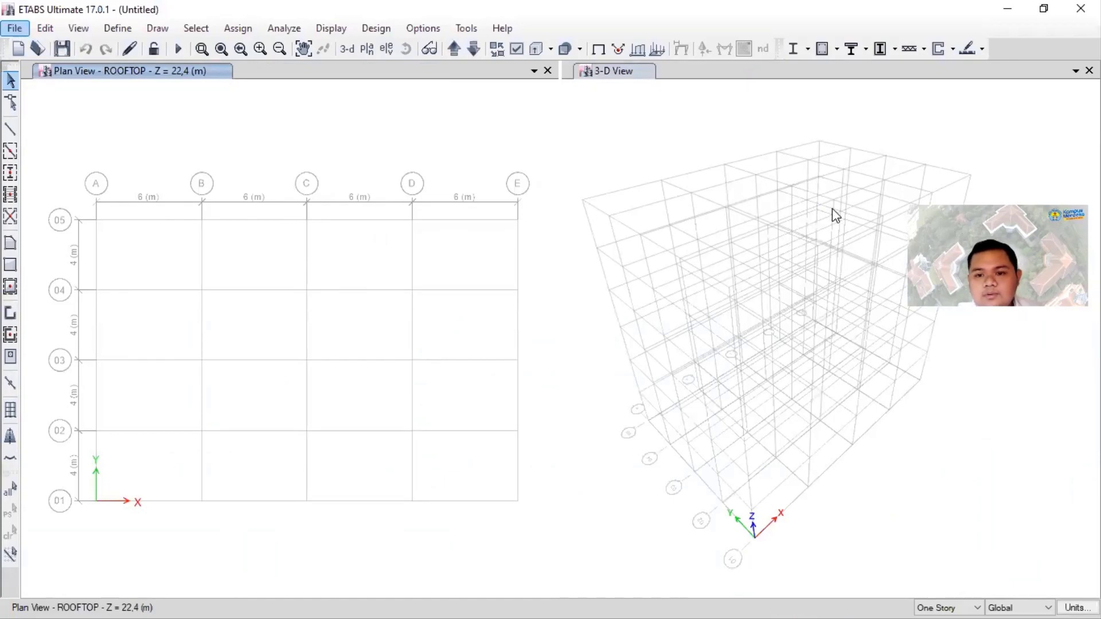
{"action": "scroll", "coordinate": [816, 213], "scroll_direction": "up", "scroll_amount": 2}
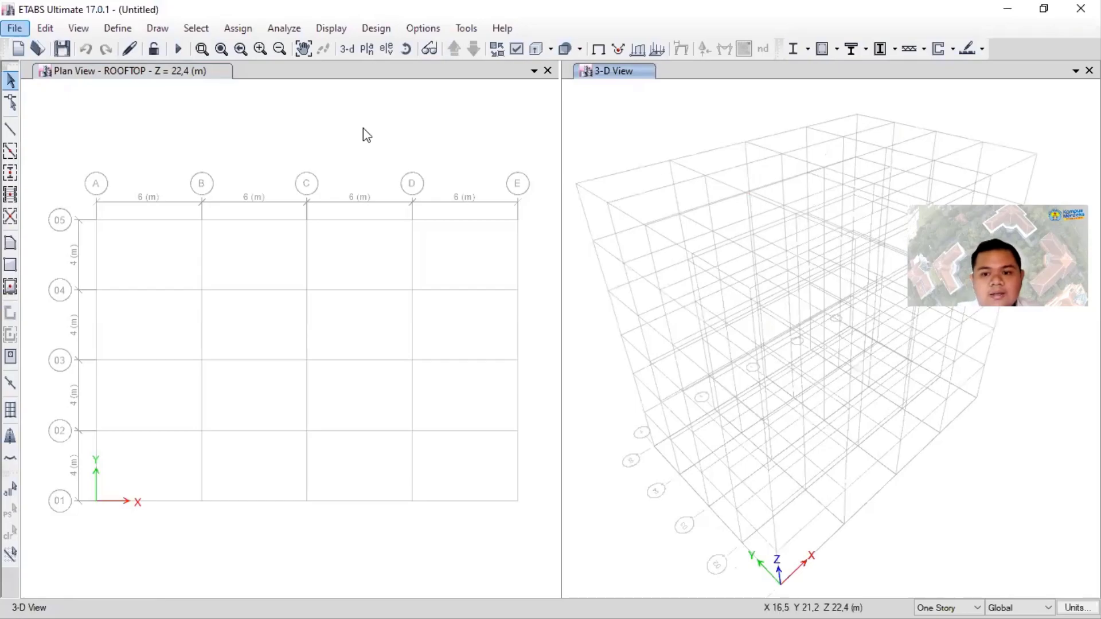
{"action": "left_click", "coordinate": [347, 147]}
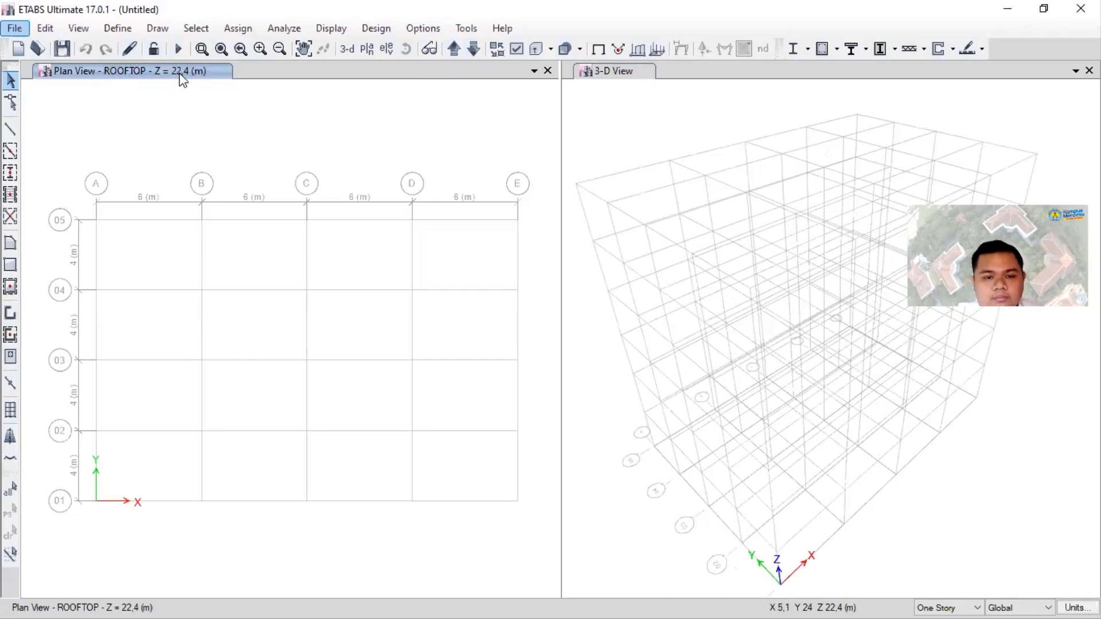
{"action": "left_click", "coordinate": [473, 50]}
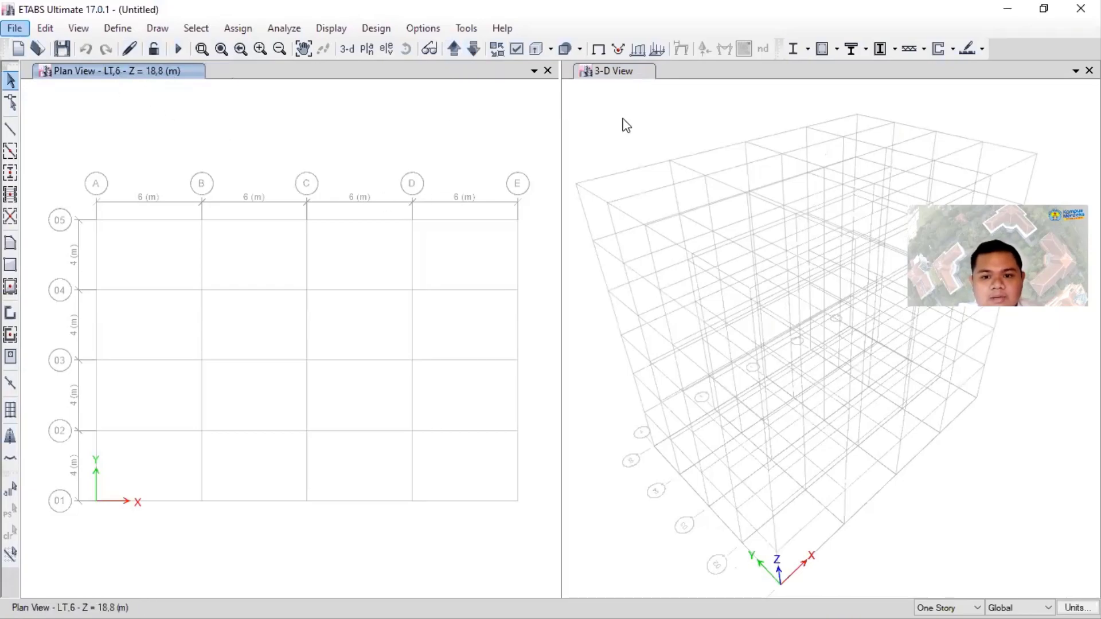
{"action": "left_click", "coordinate": [600, 160]}
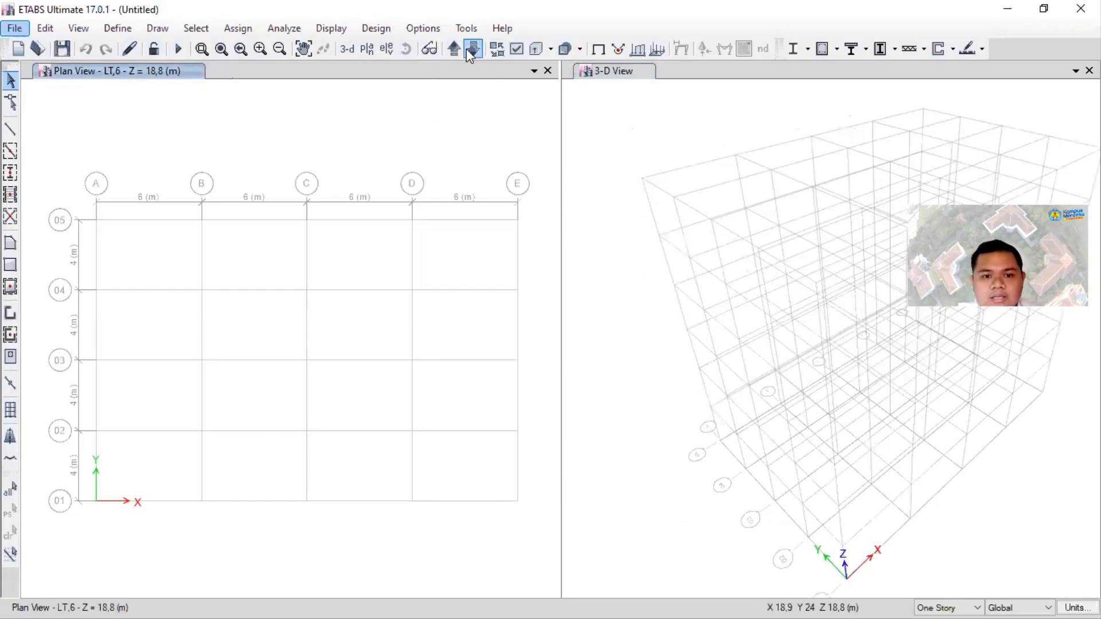
{"action": "left_click", "coordinate": [473, 49]}
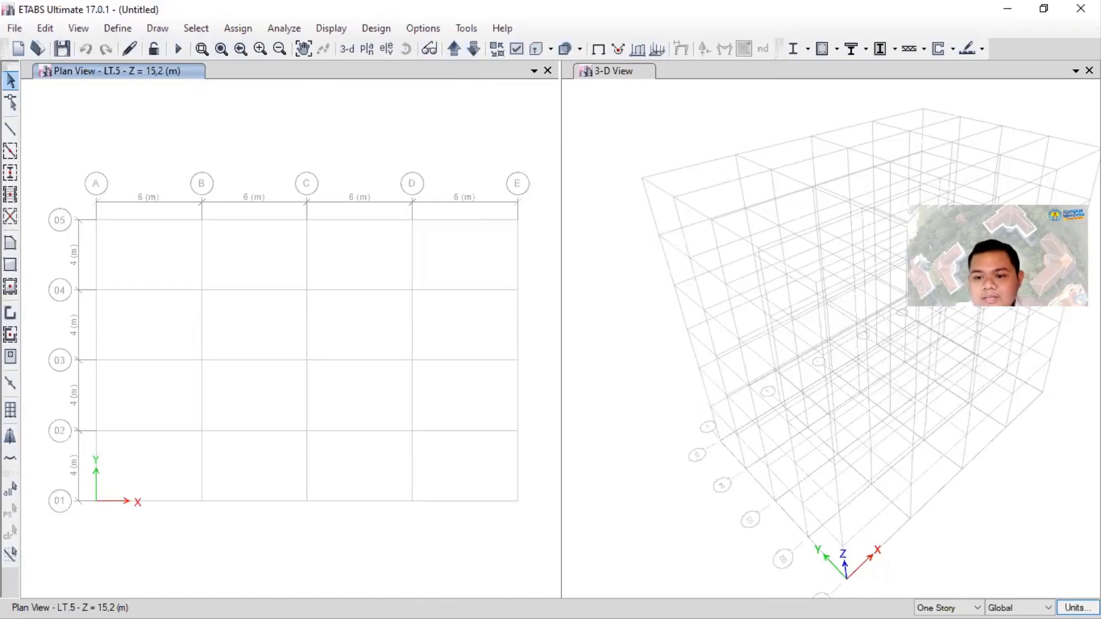
- Set the model's consistent units to mm for length, N for force and C for temperature
{"action": "left_click", "coordinate": [1076, 608]}
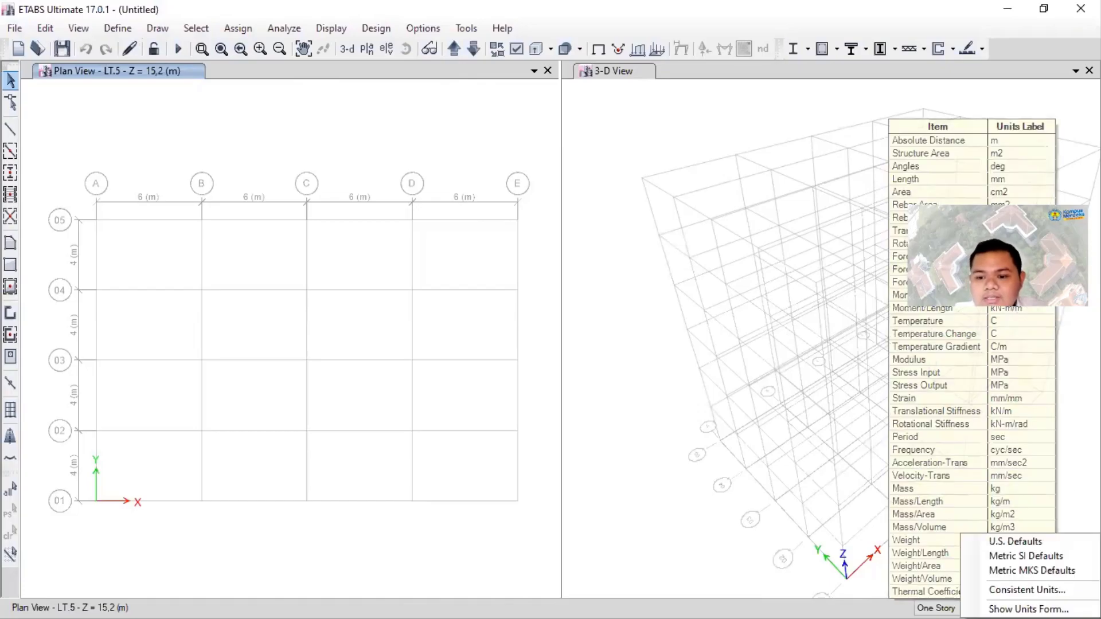
{"action": "left_click", "coordinate": [1027, 590]}
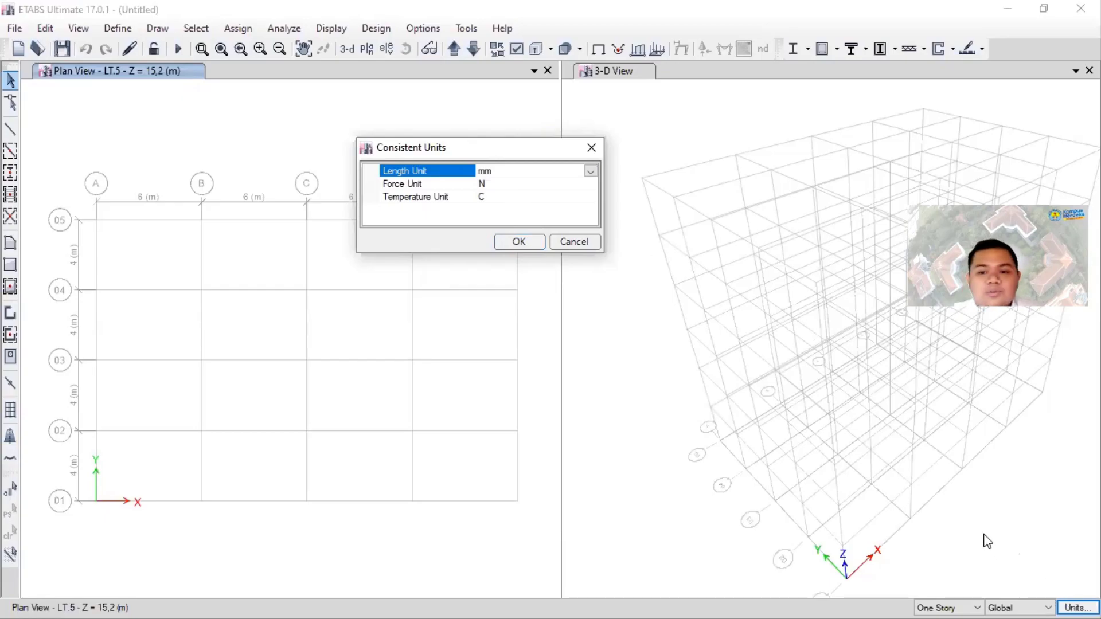
{"action": "left_click", "coordinate": [532, 243]}
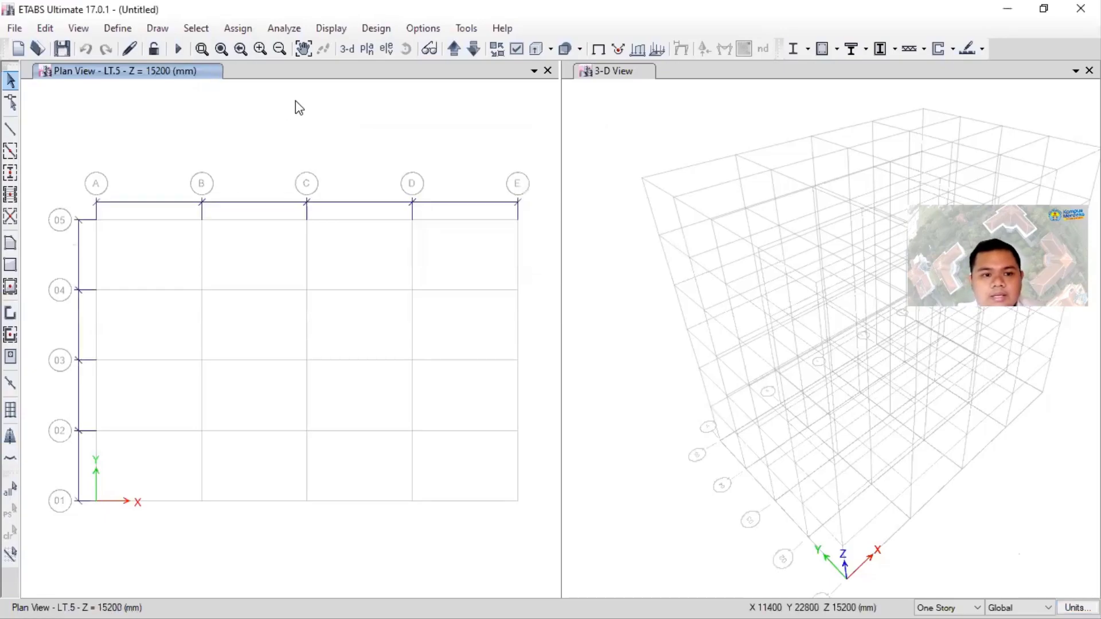
- Open the 4000Psi concrete material for modification and rename it fc=30MPa
{"action": "left_click", "coordinate": [116, 30]}
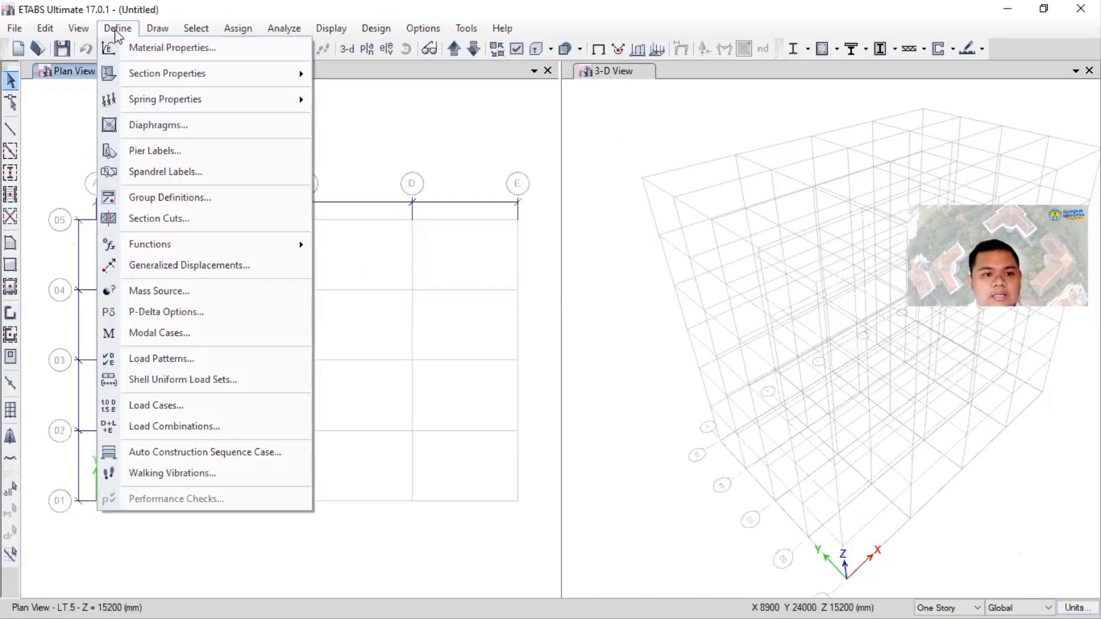
{"action": "left_click", "coordinate": [137, 52]}
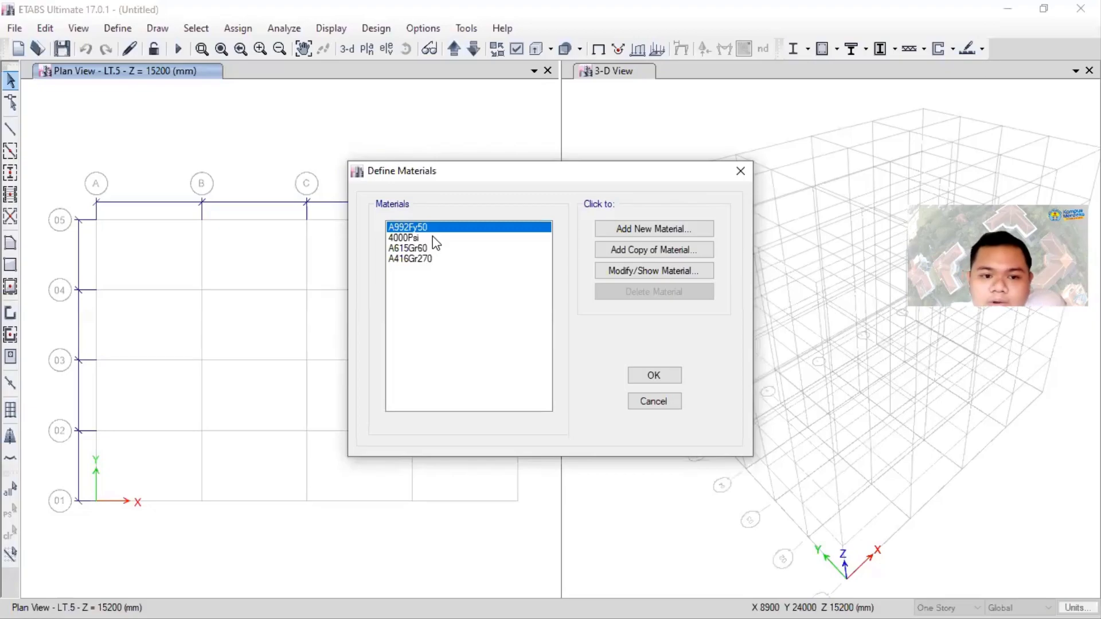
{"action": "left_click", "coordinate": [434, 240]}
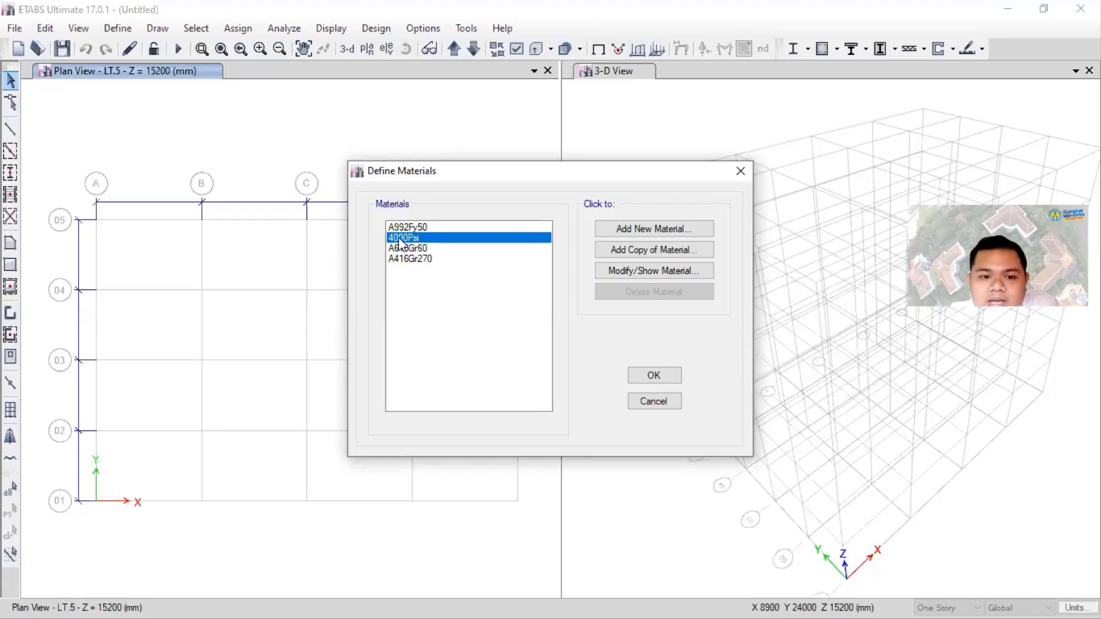
{"action": "left_click", "coordinate": [620, 273]}
{"action": "left_click_drag", "start_coordinate": [591, 68], "coordinate": [504, 70]}
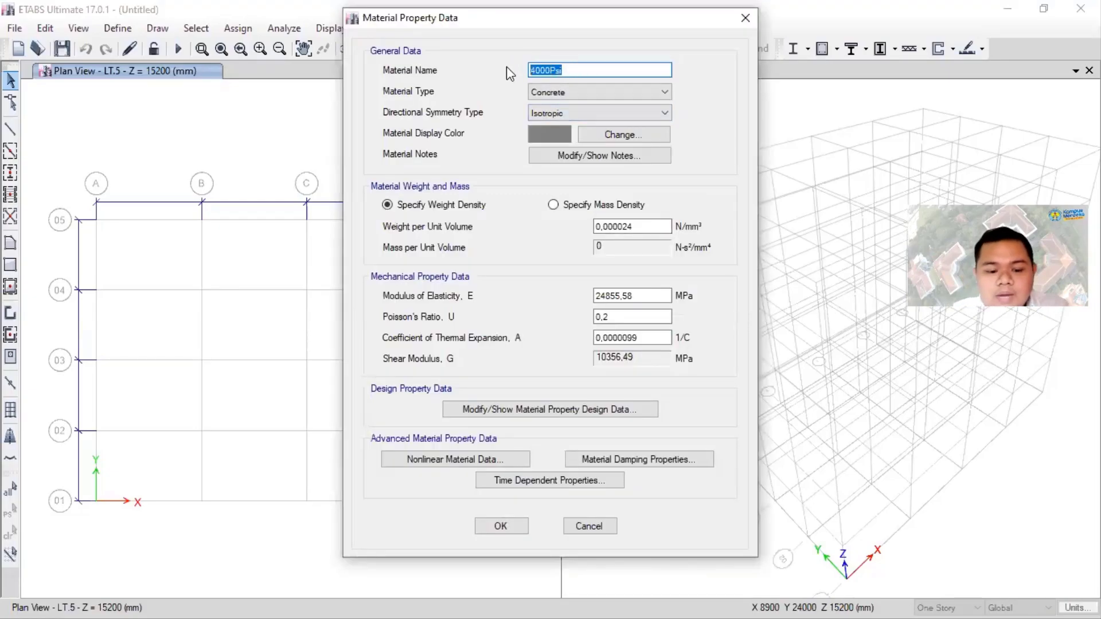
{"action": "type", "text": "fc="}
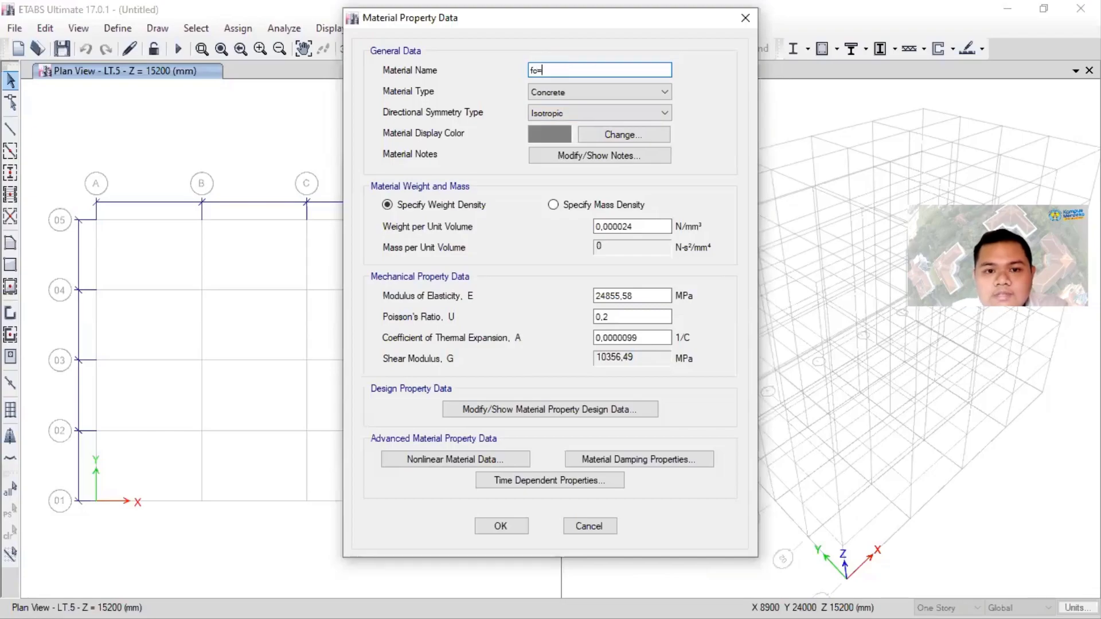
{"action": "type", "text": "30Mpa"}
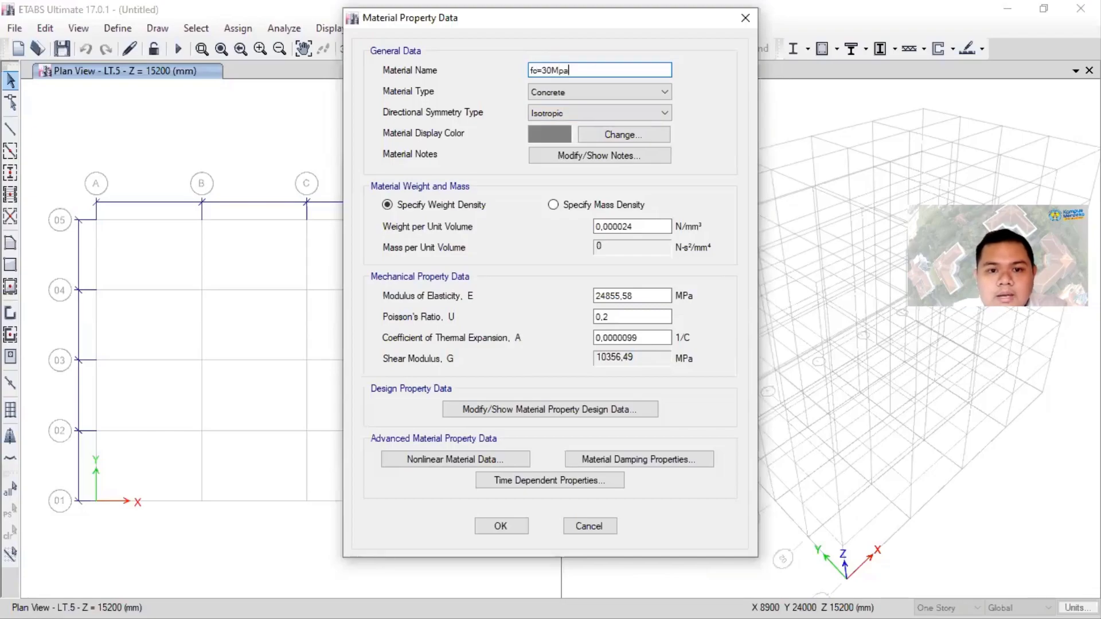
{"action": "left_click", "coordinate": [561, 70]}
{"action": "key", "text": "Delete"}
{"action": "type", "text": "P"}
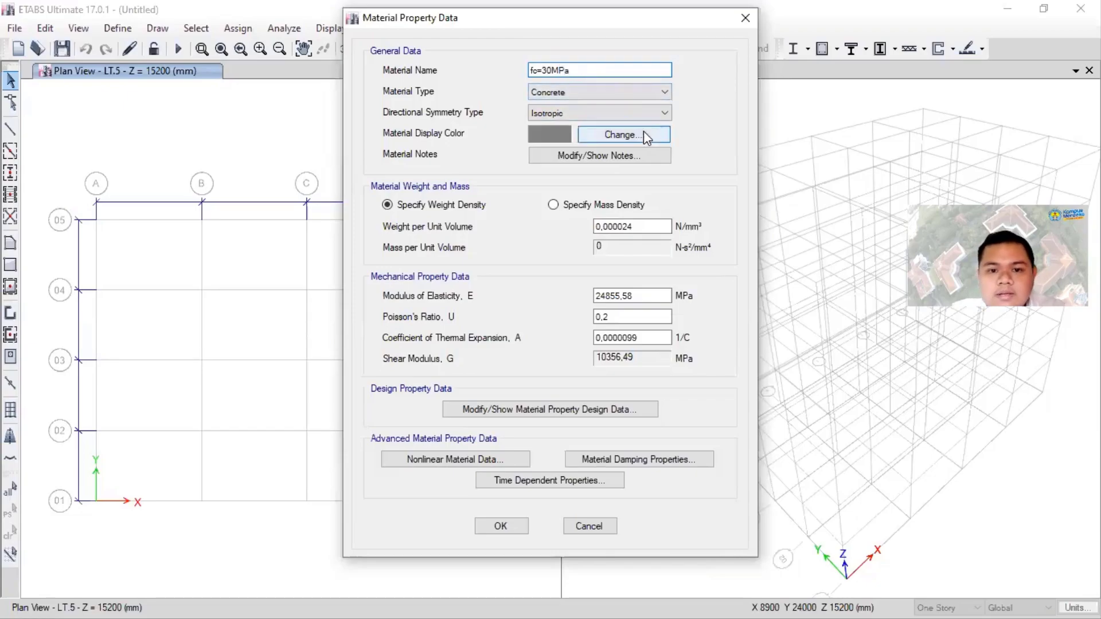
{"action": "left_click", "coordinate": [638, 227]}
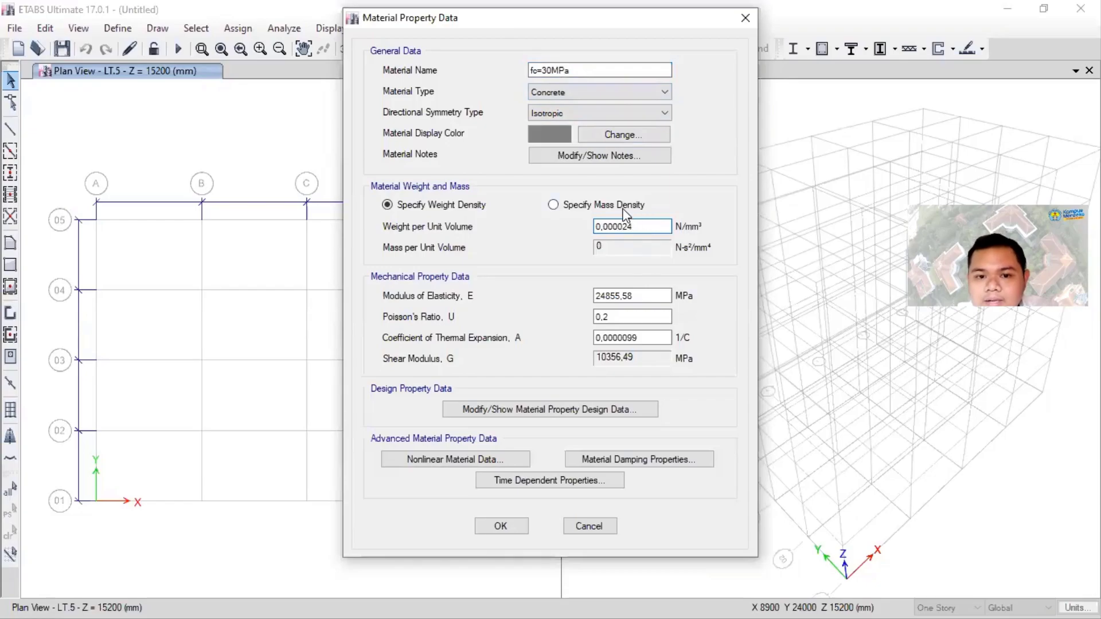
{"action": "left_click", "coordinate": [631, 206]}
{"action": "left_click", "coordinate": [462, 205]}
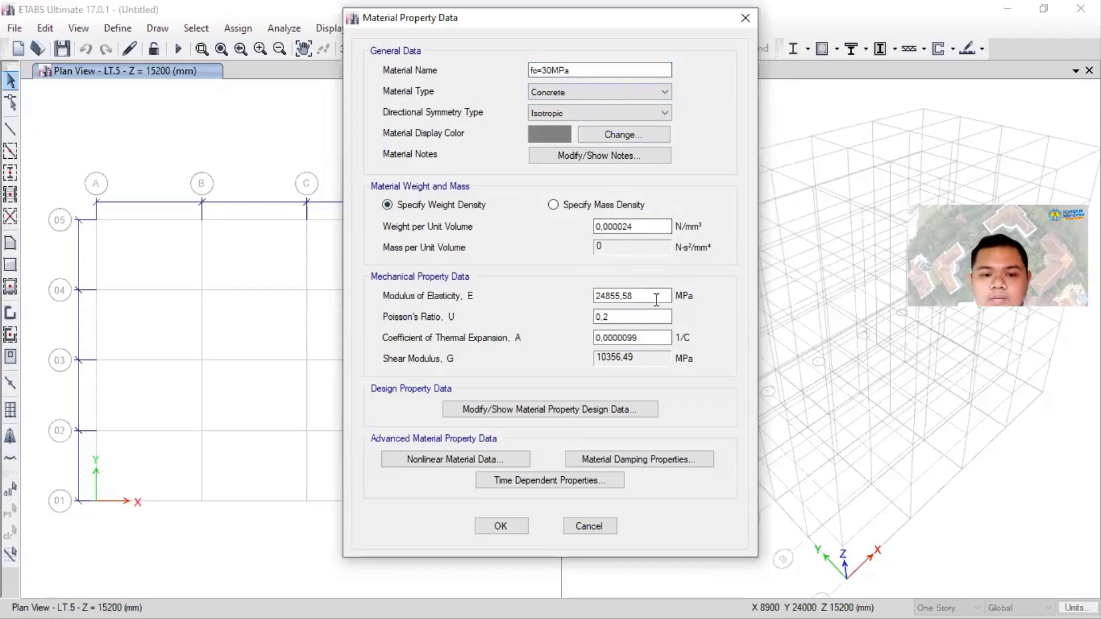
- Set the concrete material's modulus of elasticity to the expression 4700*(30^0,5) MPa
{"action": "double_click", "coordinate": [611, 295]}
{"action": "left_click_drag", "start_coordinate": [648, 296], "coordinate": [569, 289]}
{"action": "left_click", "coordinate": [643, 296]}
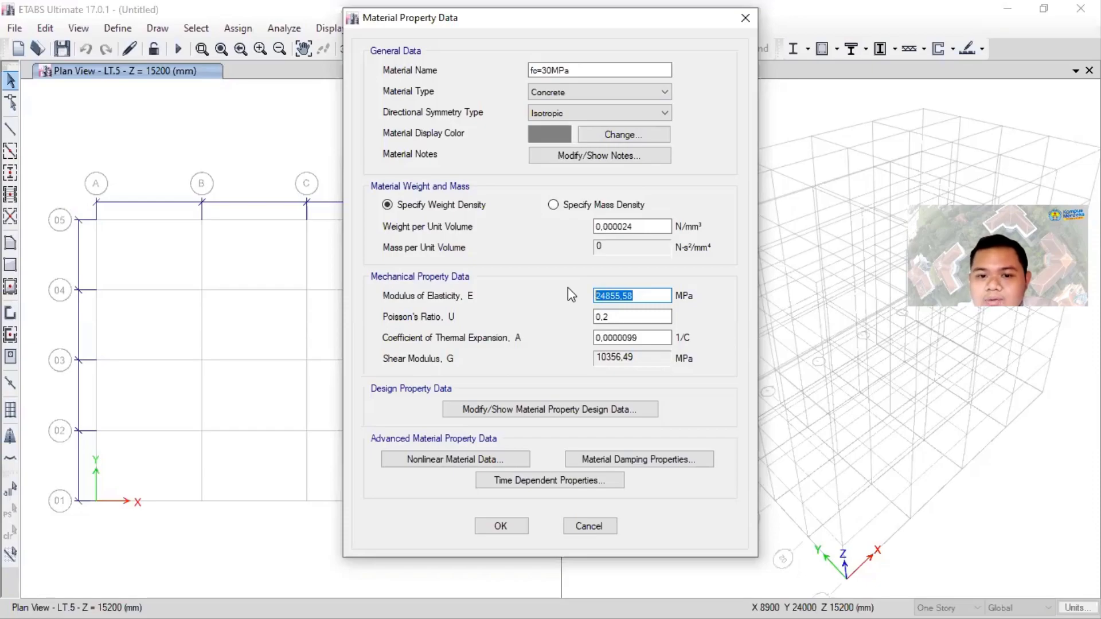
{"action": "left_click", "coordinate": [651, 296]}
{"action": "double_click", "coordinate": [599, 298]}
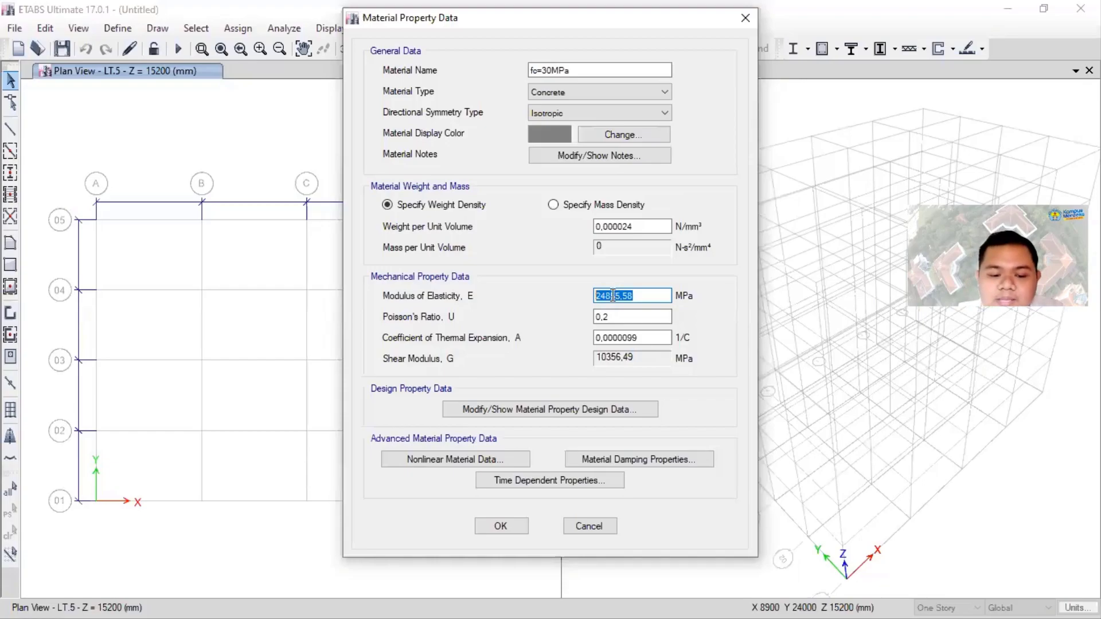
{"action": "type", "text": "4"}
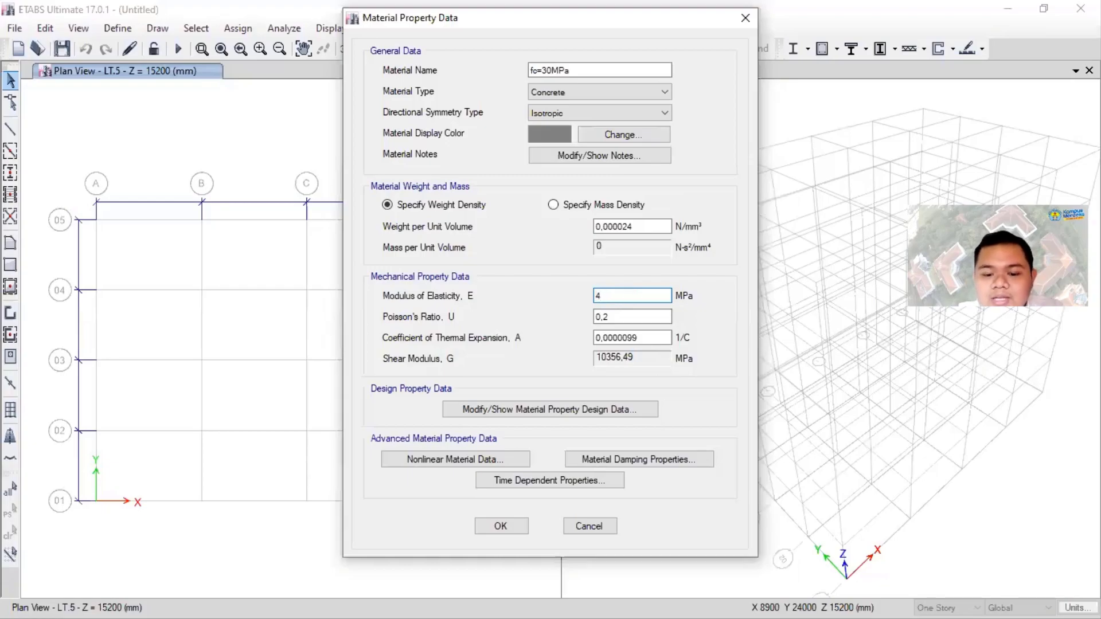
{"action": "type", "text": "700"}
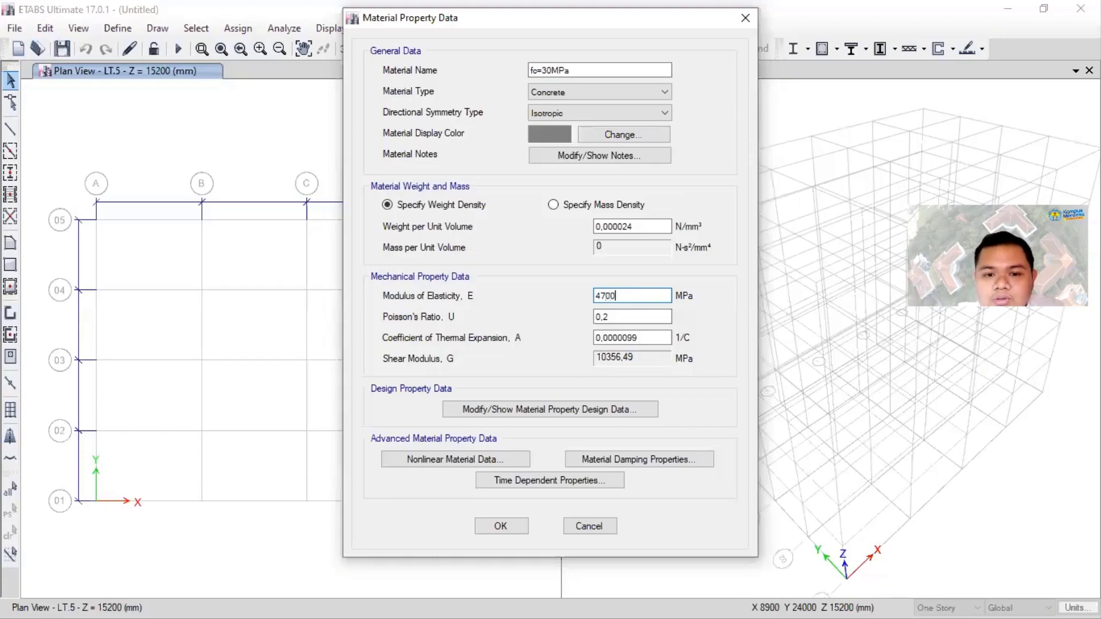
{"action": "type", "text": "*"}
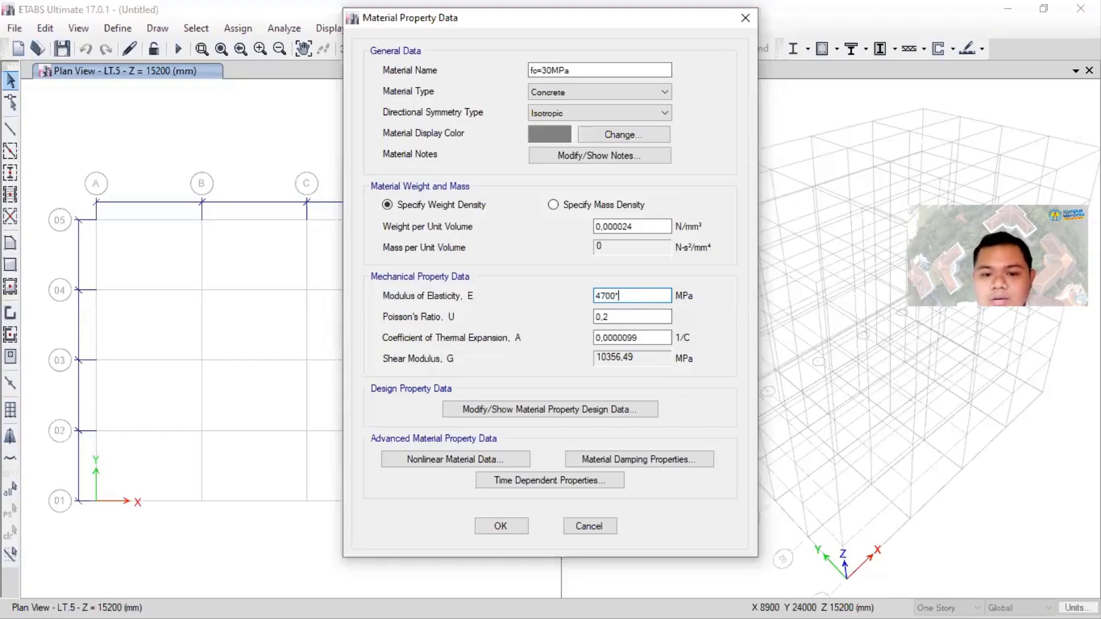
{"action": "type", "text": "("}
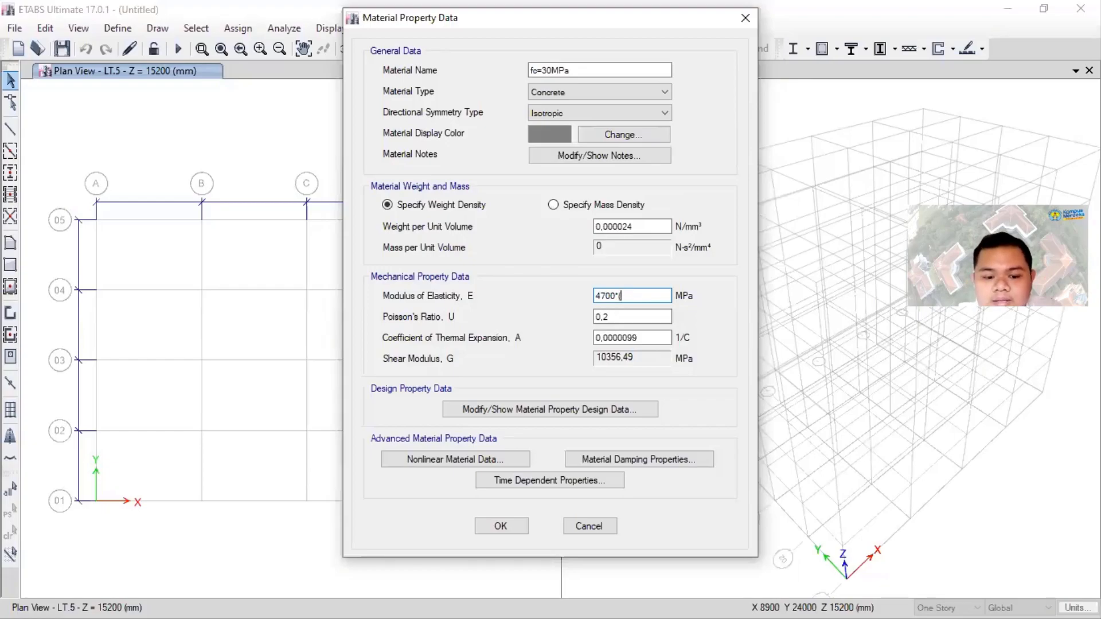
{"action": "type", "text": "3"}
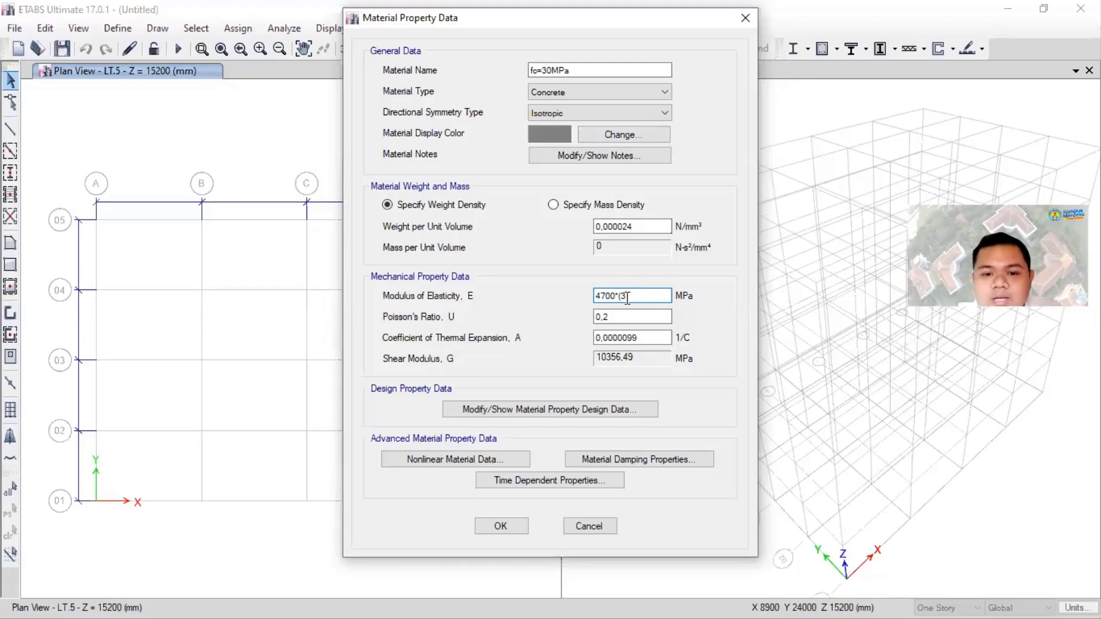
{"action": "type", "text": "0"}
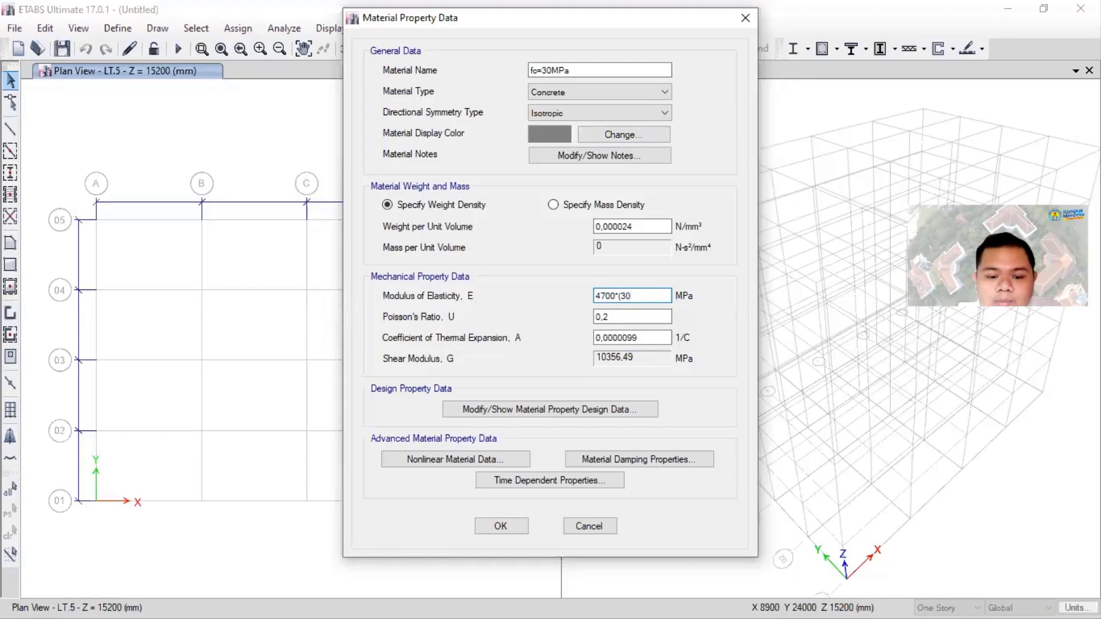
{"action": "type", "text": "^"}
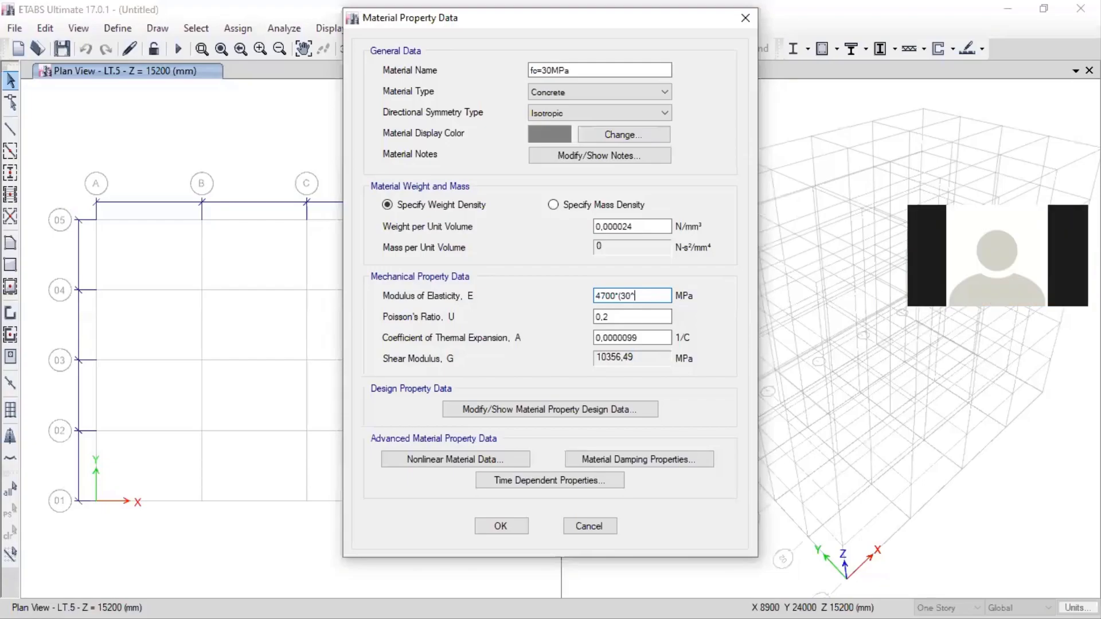
{"action": "type", "text": "0,5)"}
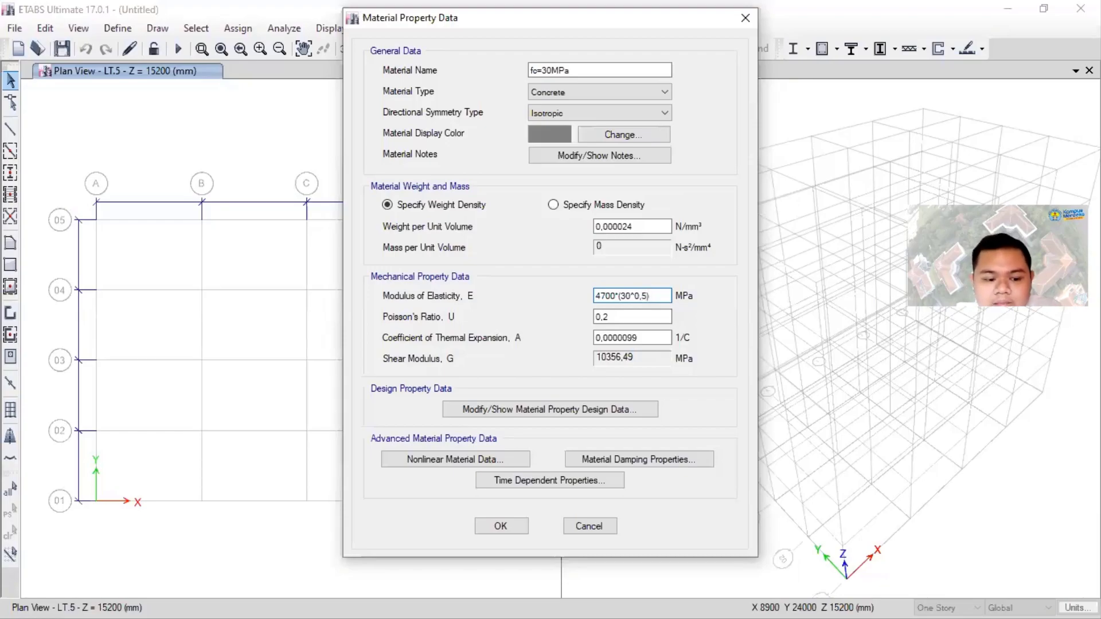
{"action": "left_click", "coordinate": [638, 315]}
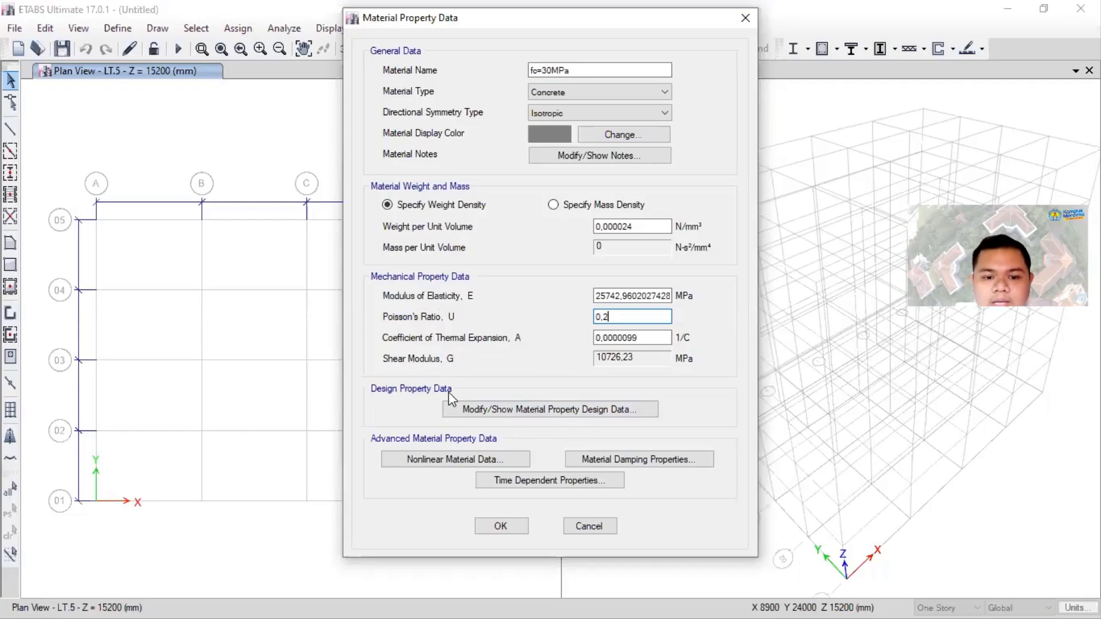
- Set the concrete's specified compressive strength f'c to 30 MPa without the lightweight option and save the fc=30MPa material
{"action": "left_click", "coordinate": [566, 410]}
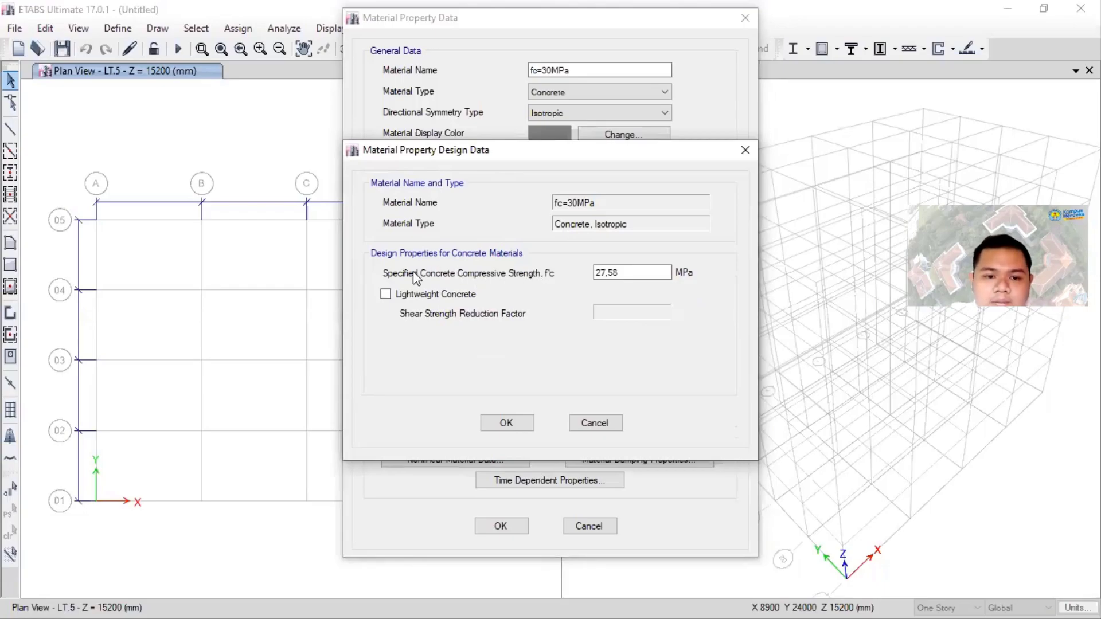
{"action": "left_click", "coordinate": [642, 272]}
{"action": "left_click_drag", "start_coordinate": [641, 271], "coordinate": [543, 269]}
{"action": "type", "text": "30"}
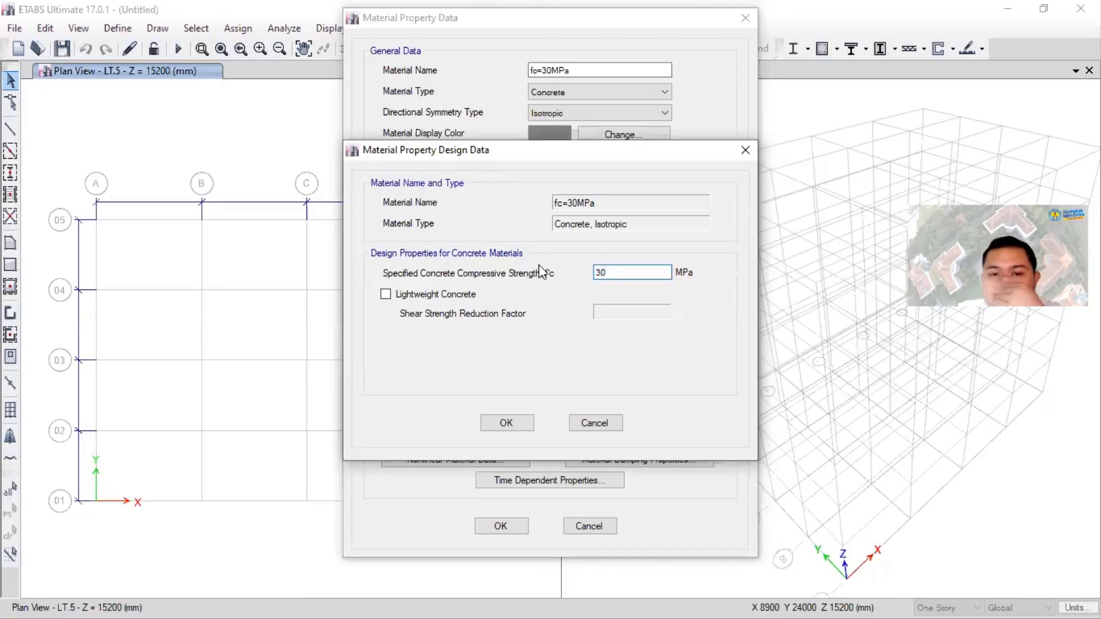
{"action": "left_click", "coordinate": [442, 299]}
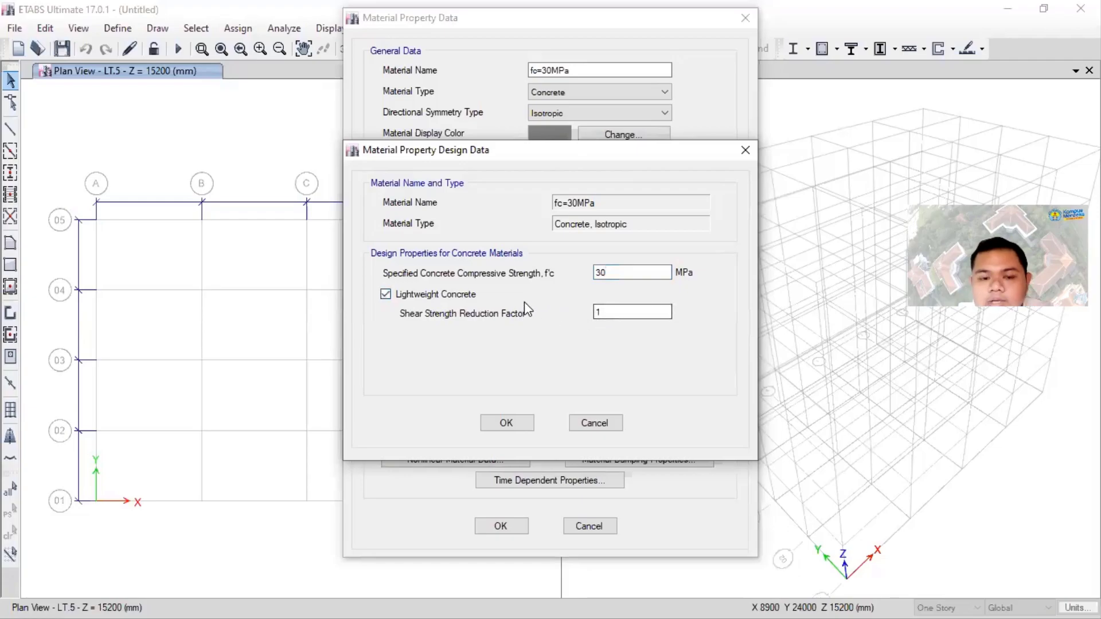
{"action": "left_click", "coordinate": [463, 297]}
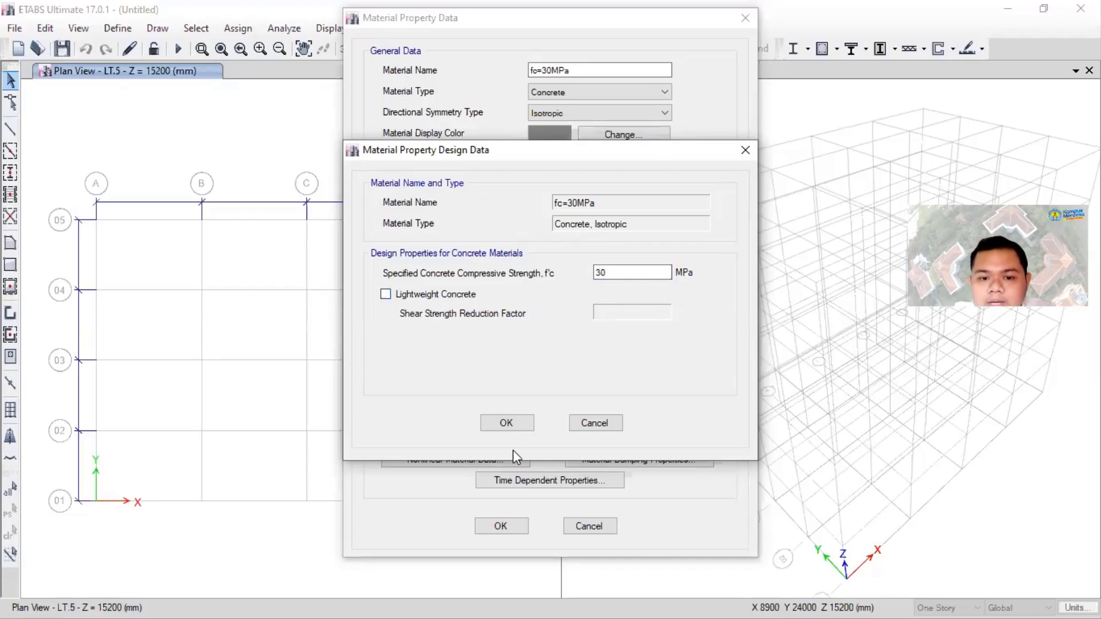
{"action": "left_click", "coordinate": [506, 423]}
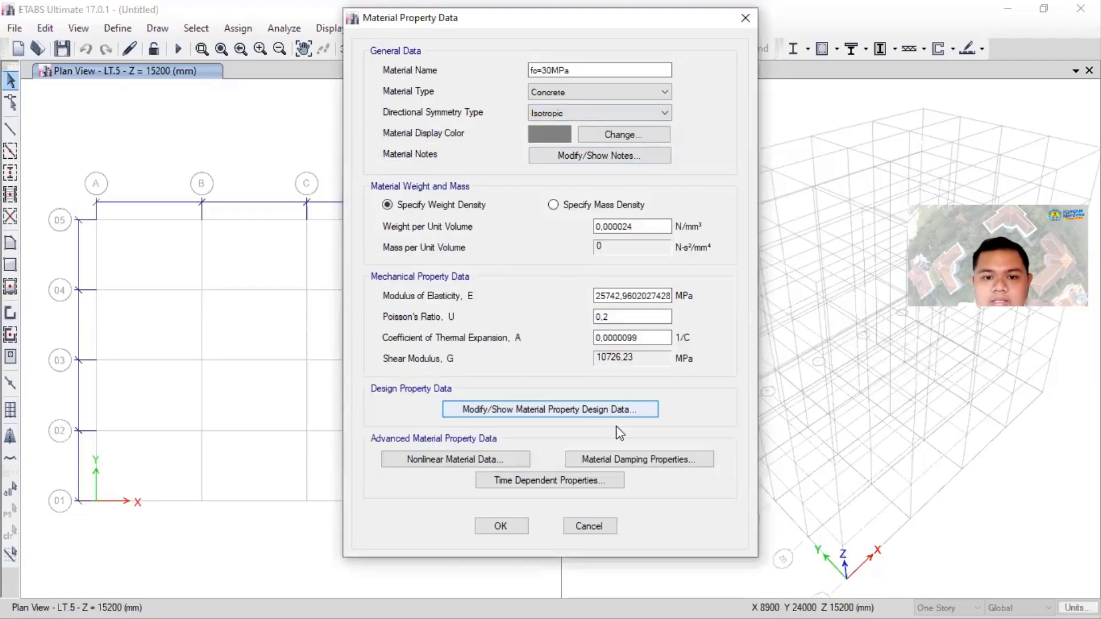
{"action": "left_click", "coordinate": [607, 113]}
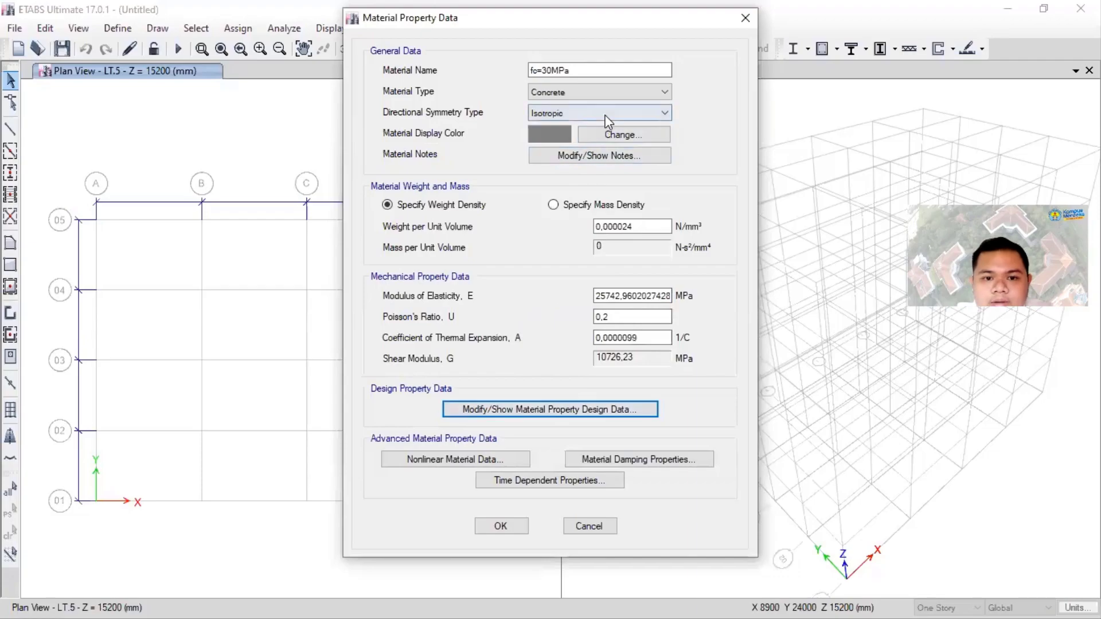
{"action": "left_click", "coordinate": [605, 115]}
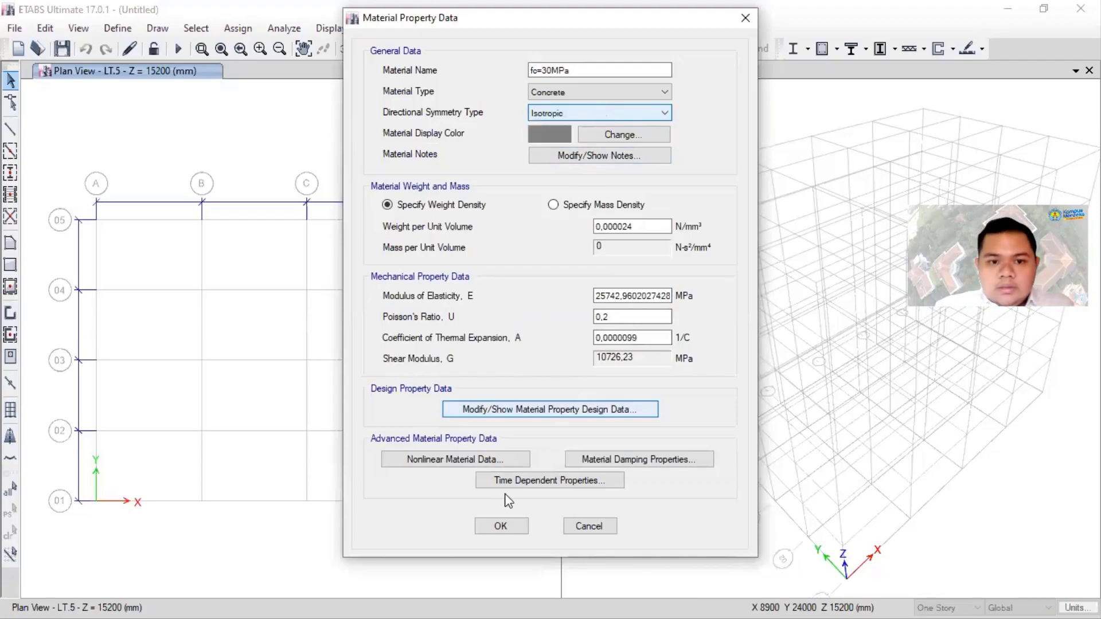
{"action": "left_click", "coordinate": [515, 528]}
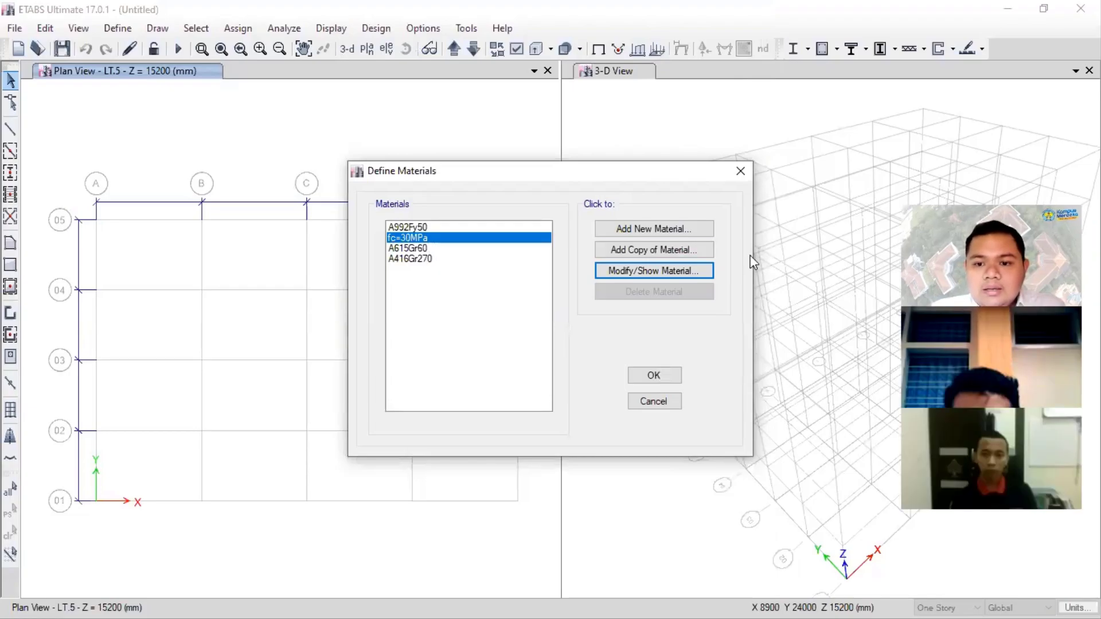
- Examine the A992Fy50 steel material's properties and its available material types without changing anything
{"action": "left_click", "coordinate": [423, 248]}
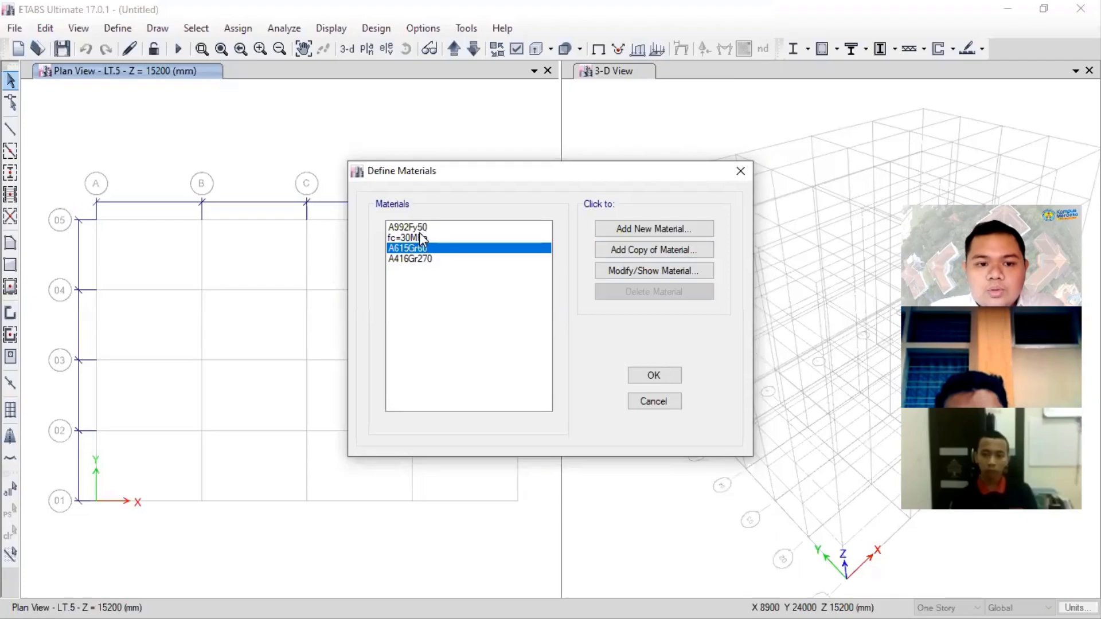
{"action": "left_click", "coordinate": [419, 230]}
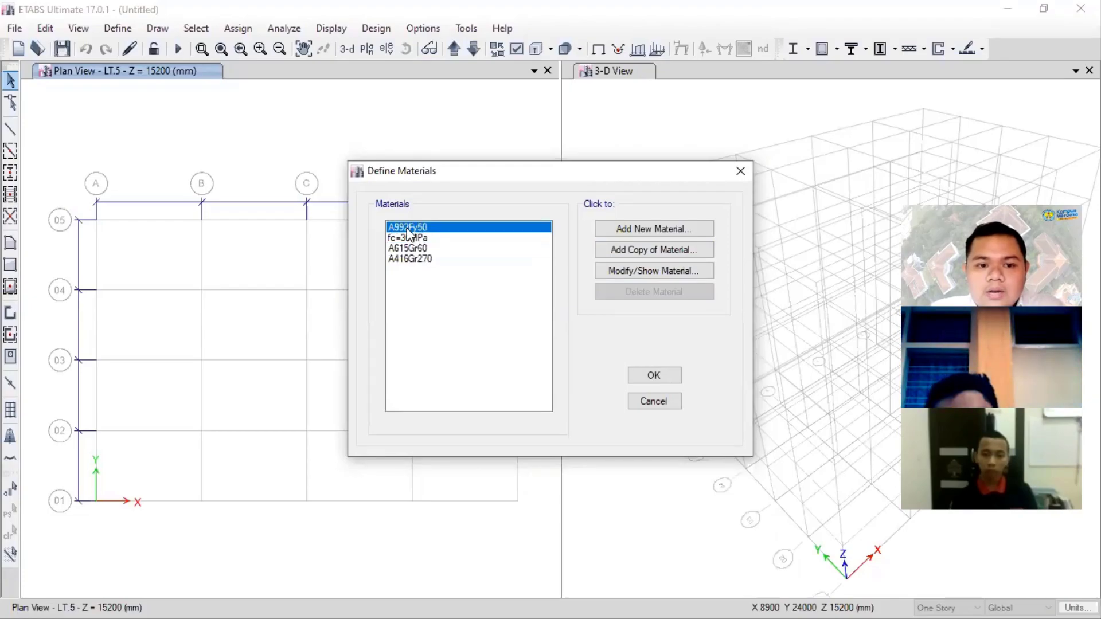
{"action": "left_click", "coordinate": [653, 267]}
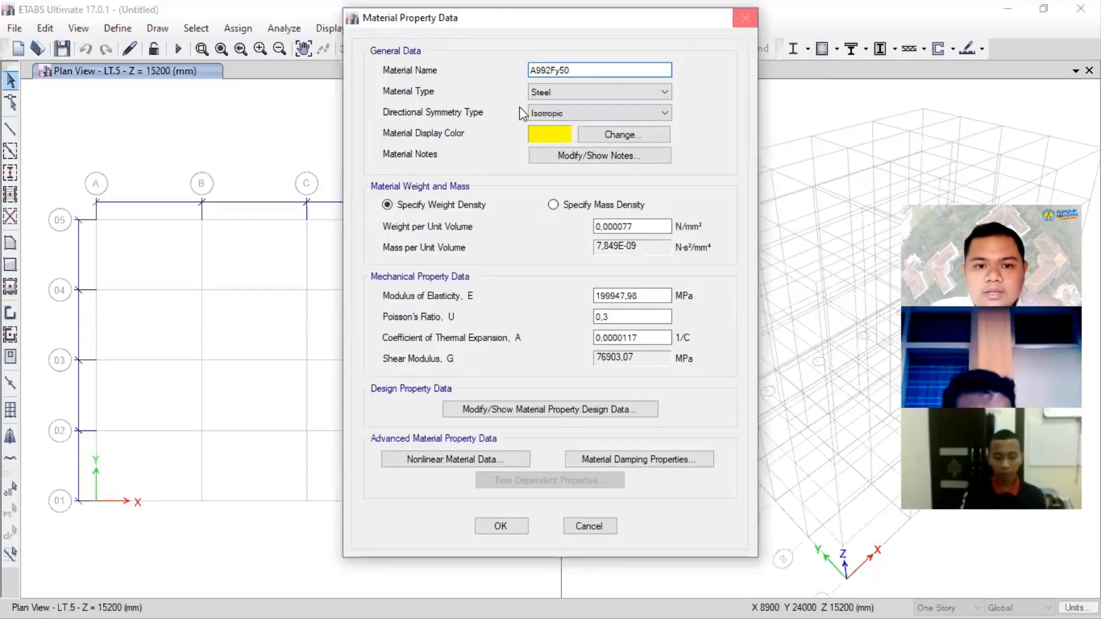
{"action": "double_click", "coordinate": [536, 70]}
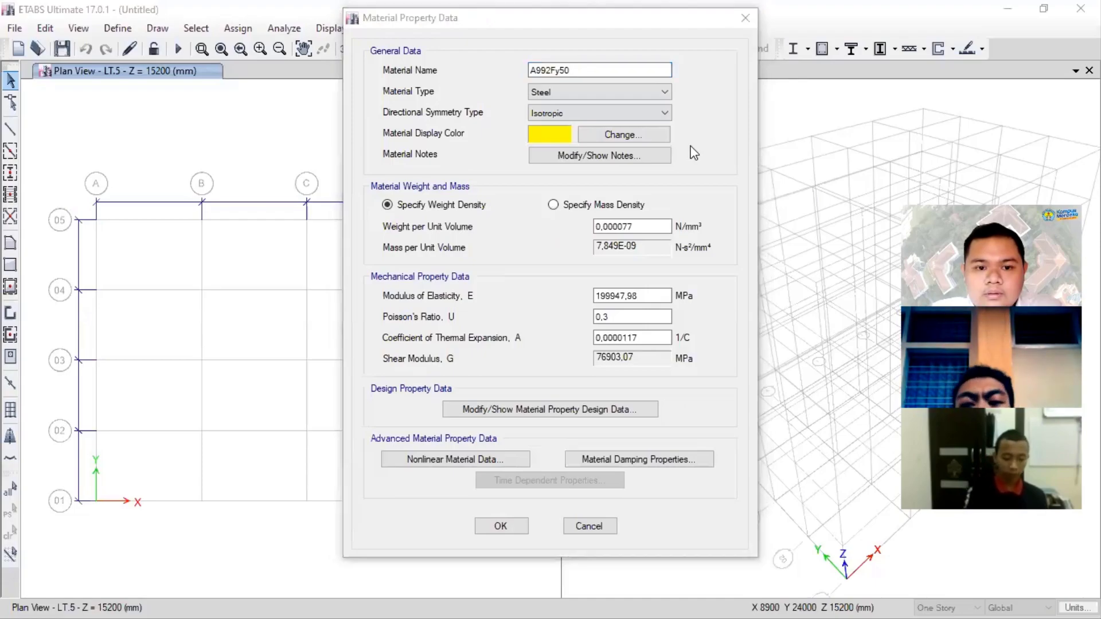
{"action": "left_click", "coordinate": [745, 19]}
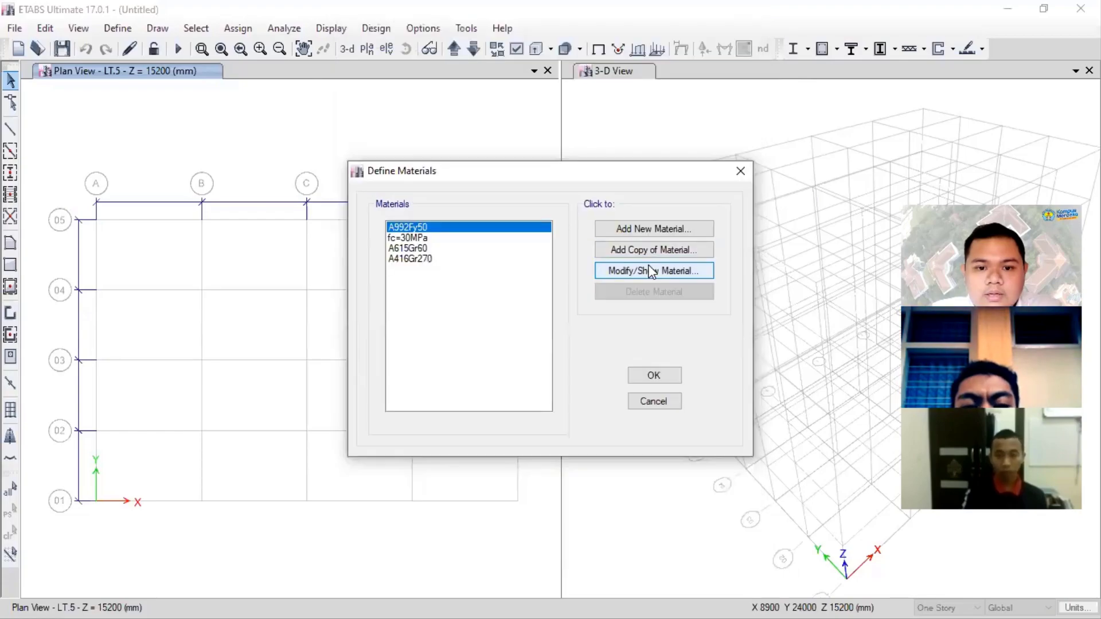
{"action": "left_click", "coordinate": [651, 270]}
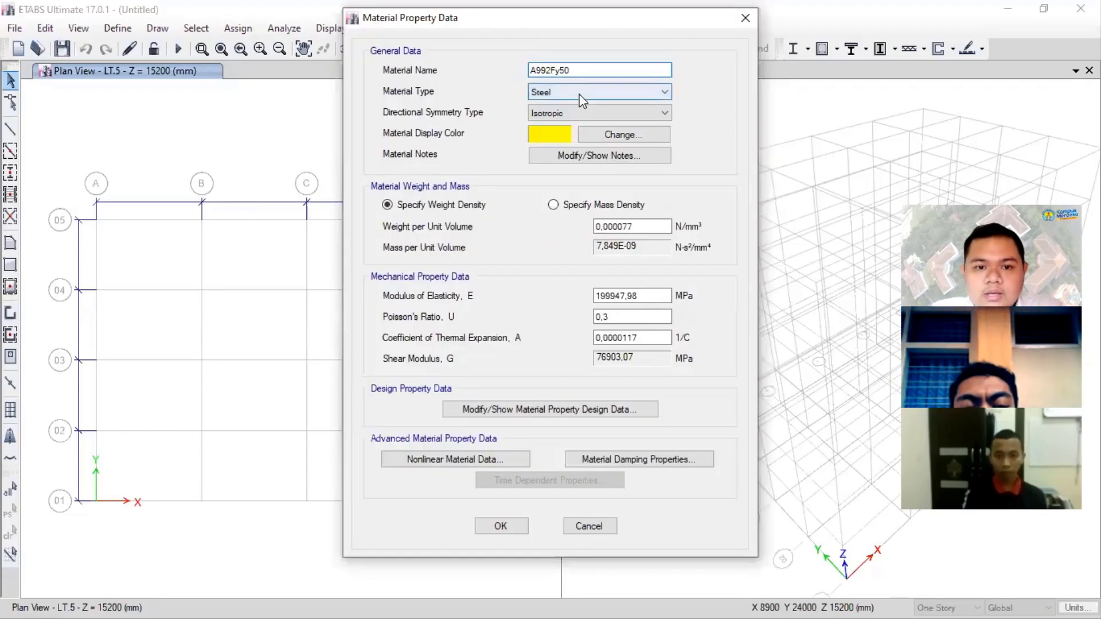
{"action": "left_click", "coordinate": [579, 93]}
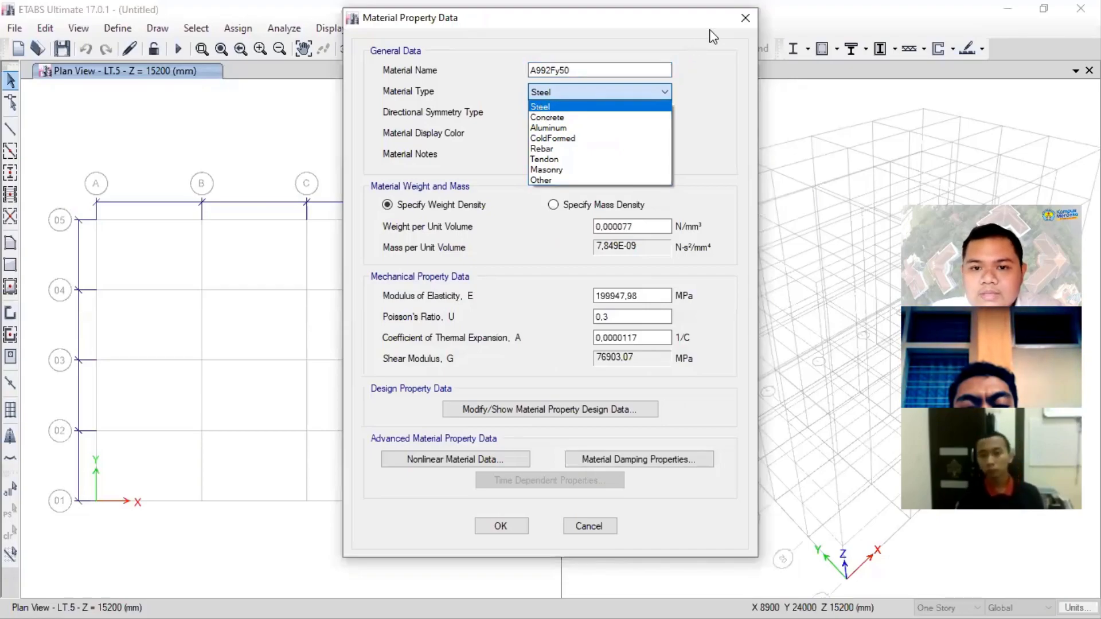
{"action": "left_click", "coordinate": [739, 89]}
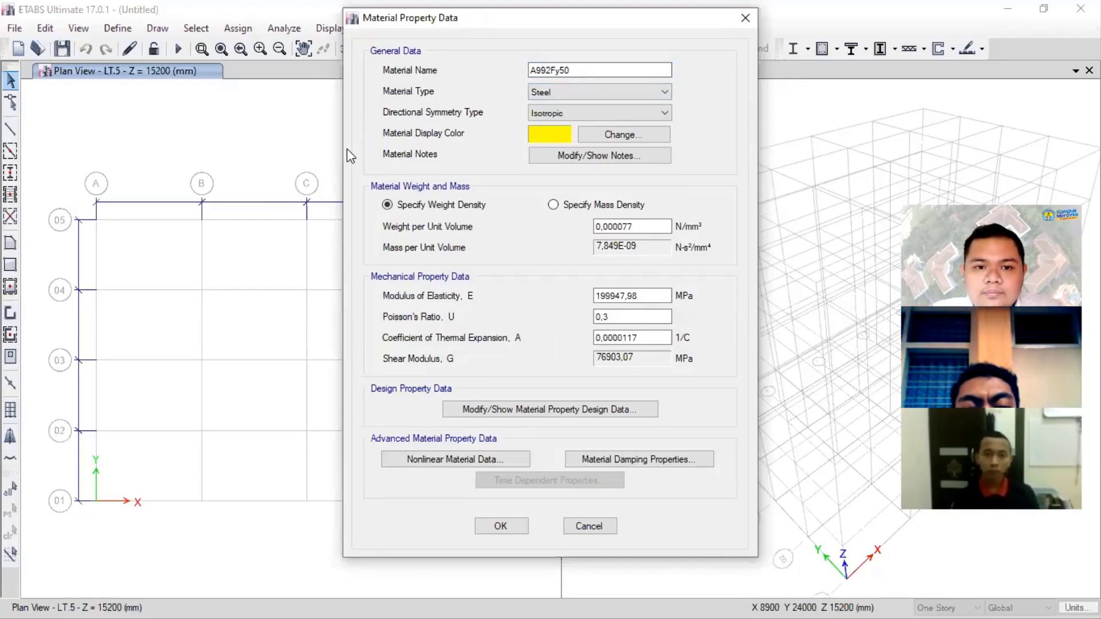
{"action": "left_click", "coordinate": [745, 18]}
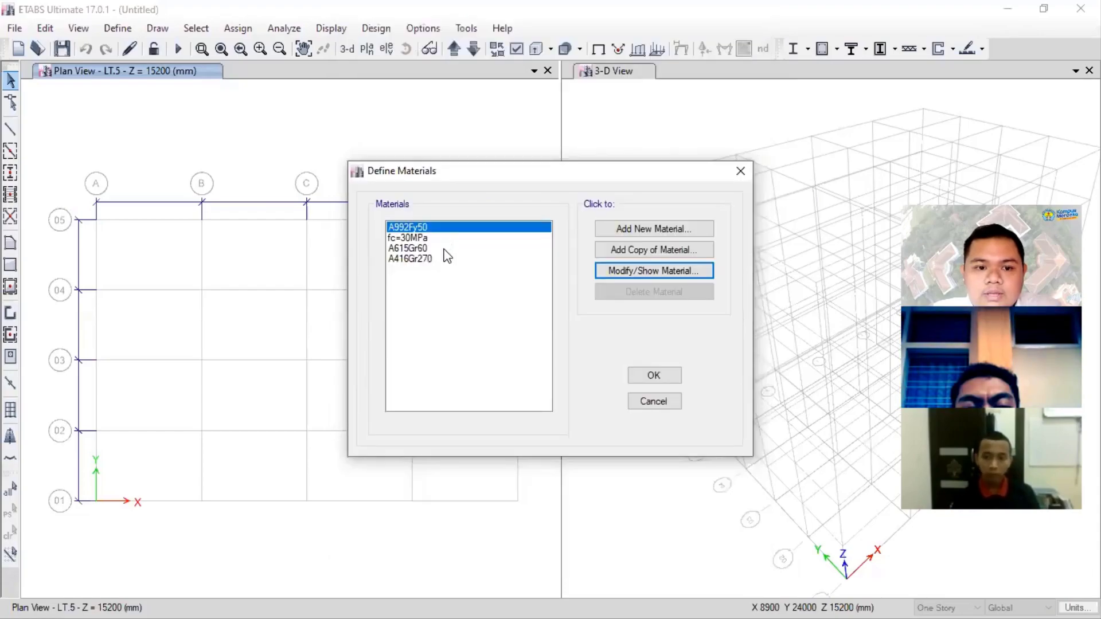
- Open the A615Gr60 material for modification, keep its type as Rebar and rename it U24
{"action": "left_click", "coordinate": [443, 249]}
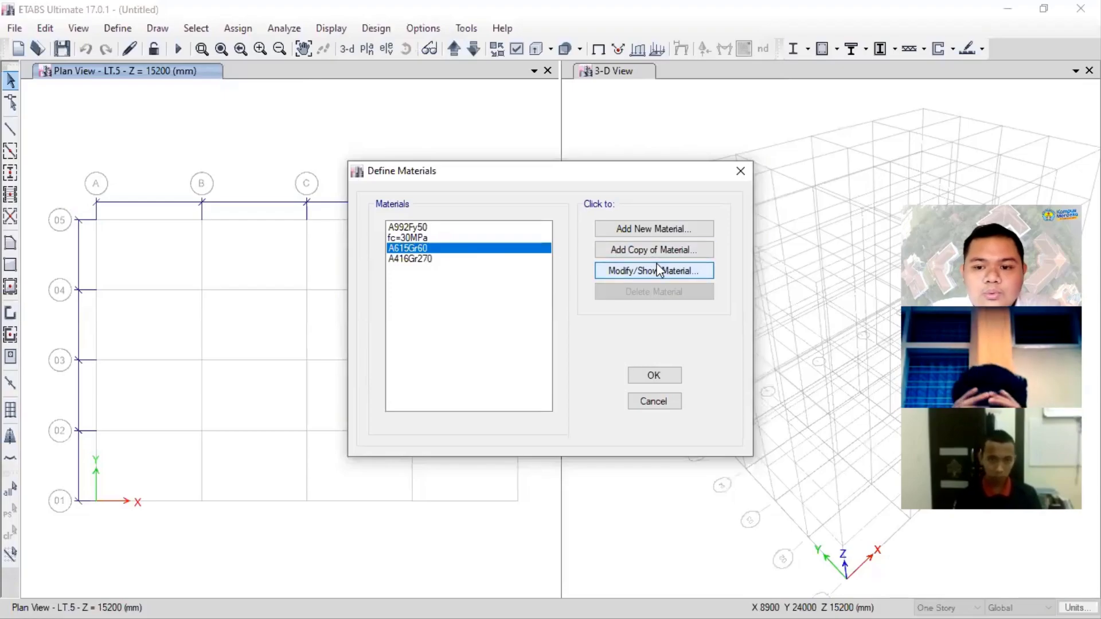
{"action": "key", "text": "Return"}
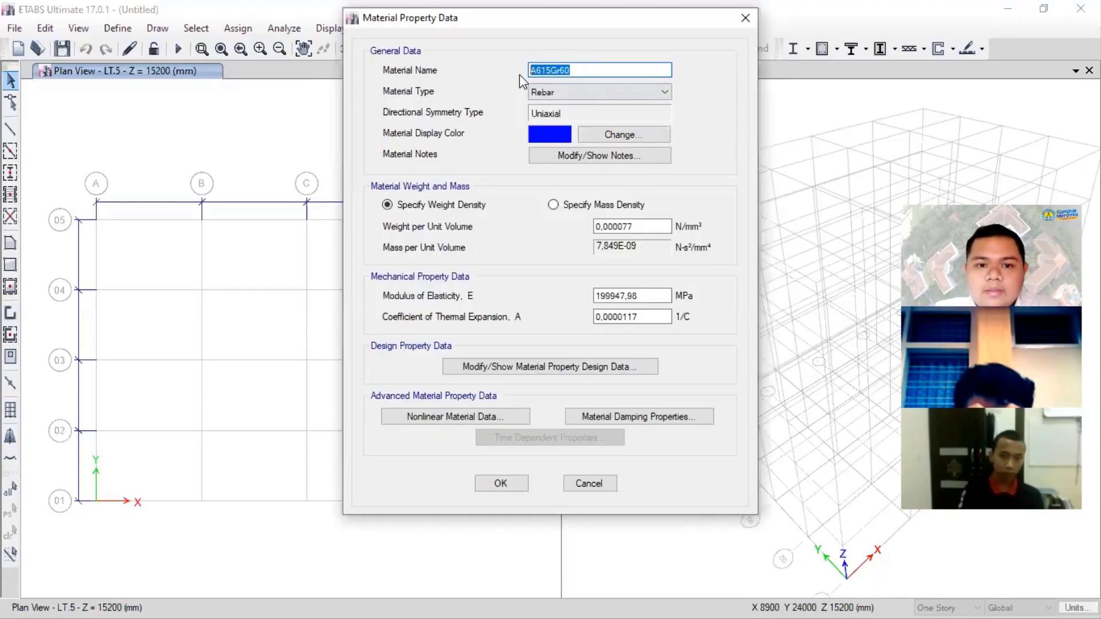
{"action": "left_click", "coordinate": [576, 91]}
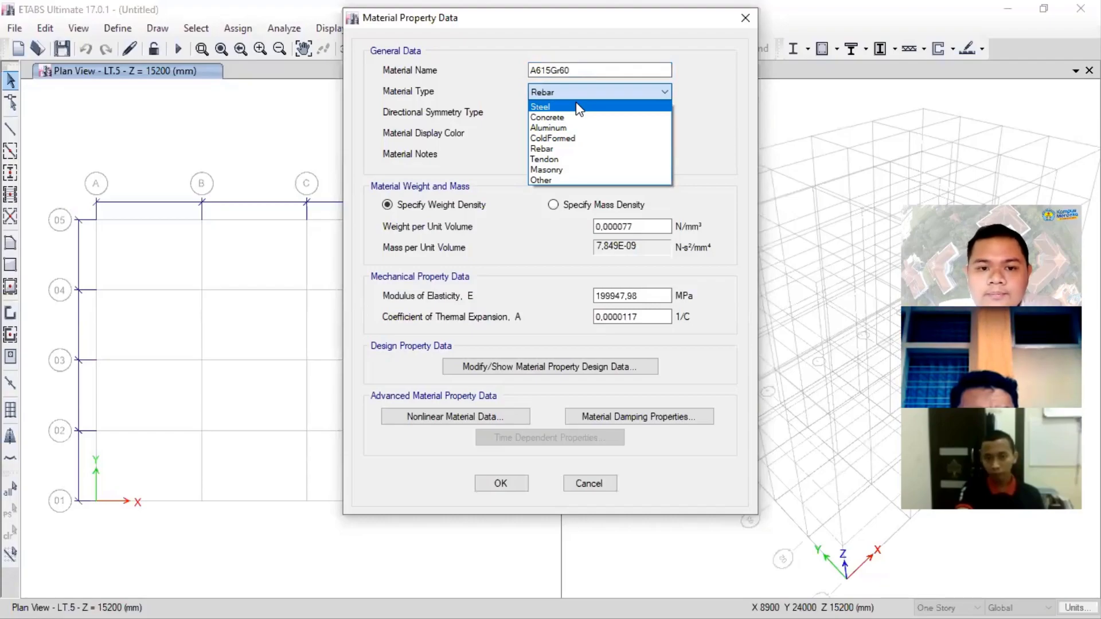
{"action": "left_click", "coordinate": [576, 152]}
{"action": "left_click_drag", "start_coordinate": [578, 69], "coordinate": [490, 65]}
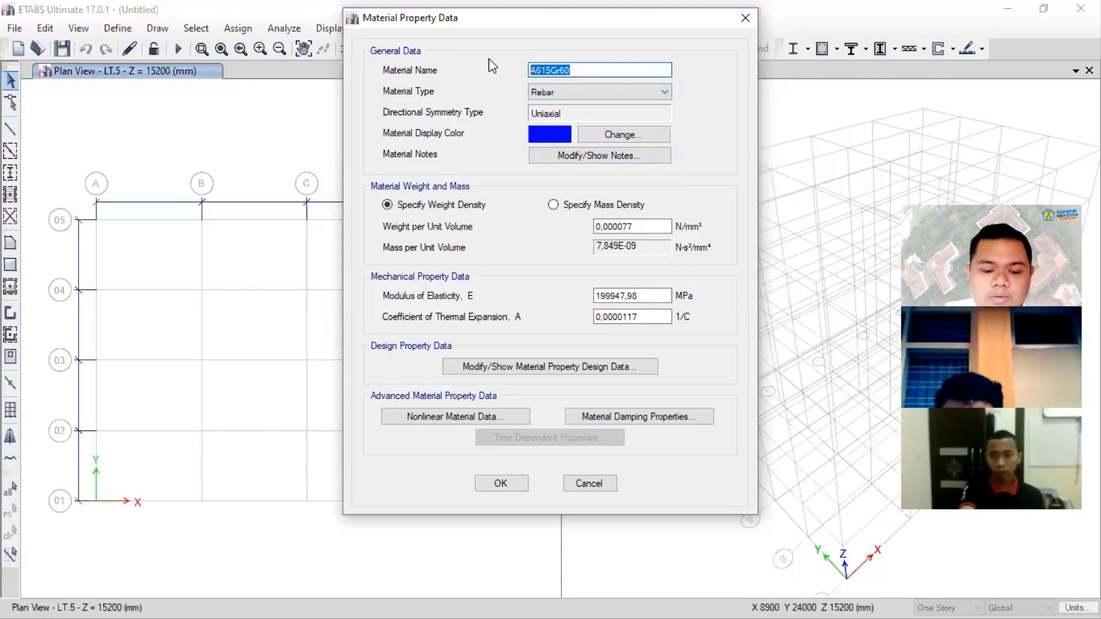
{"action": "type", "text": "U24"}
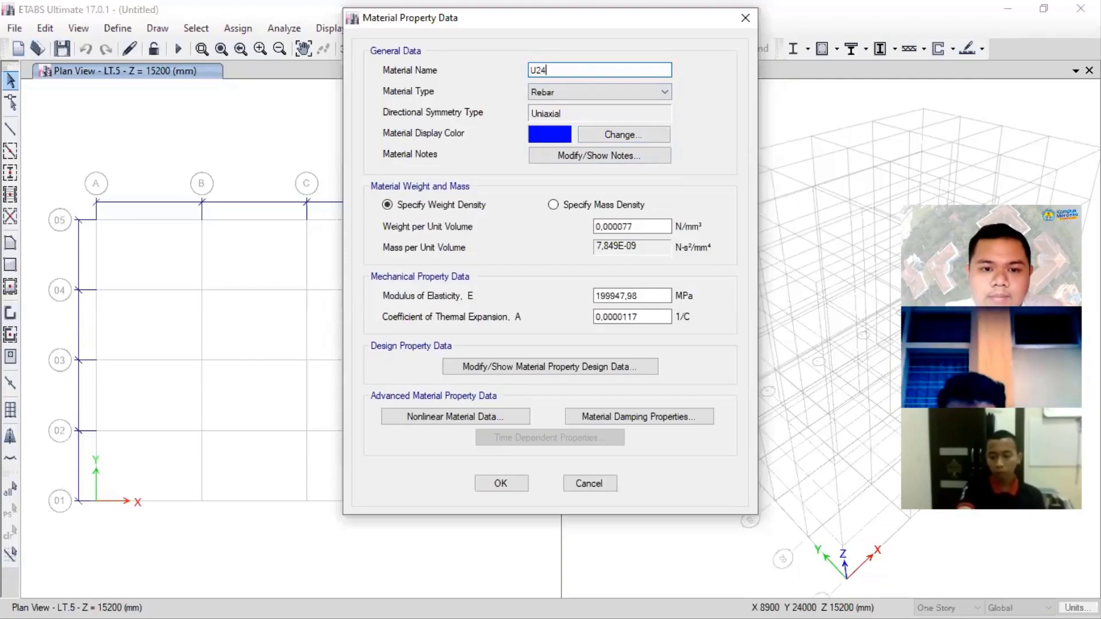
- Set the U24 rebar's modulus of elasticity to 200000 MPa
{"action": "left_click_drag", "start_coordinate": [665, 296], "coordinate": [585, 296]}
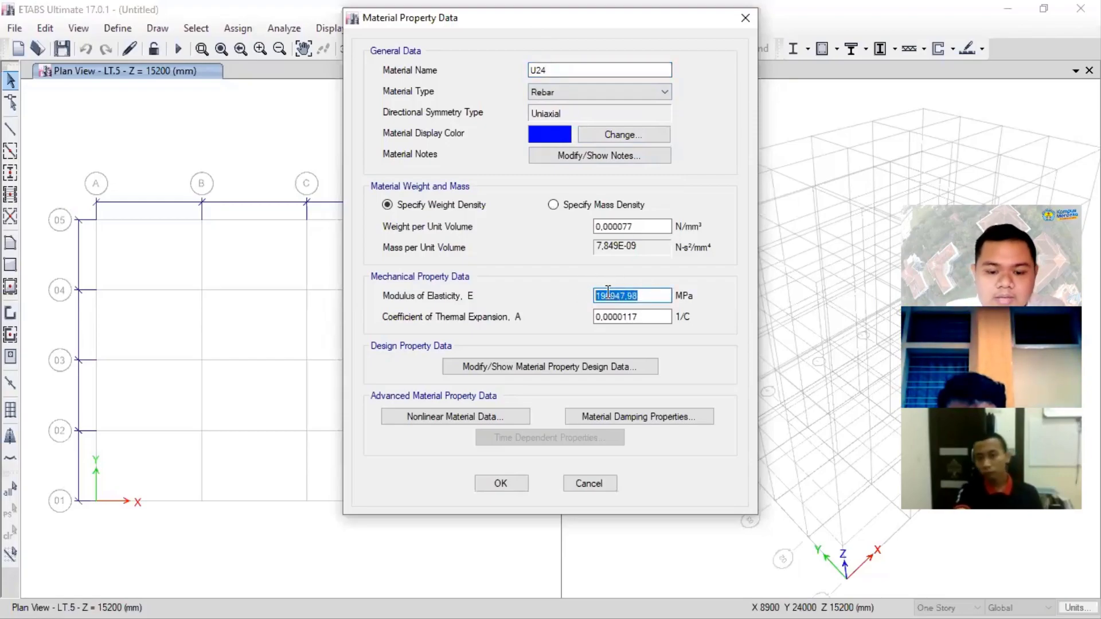
{"action": "type", "text": "200"}
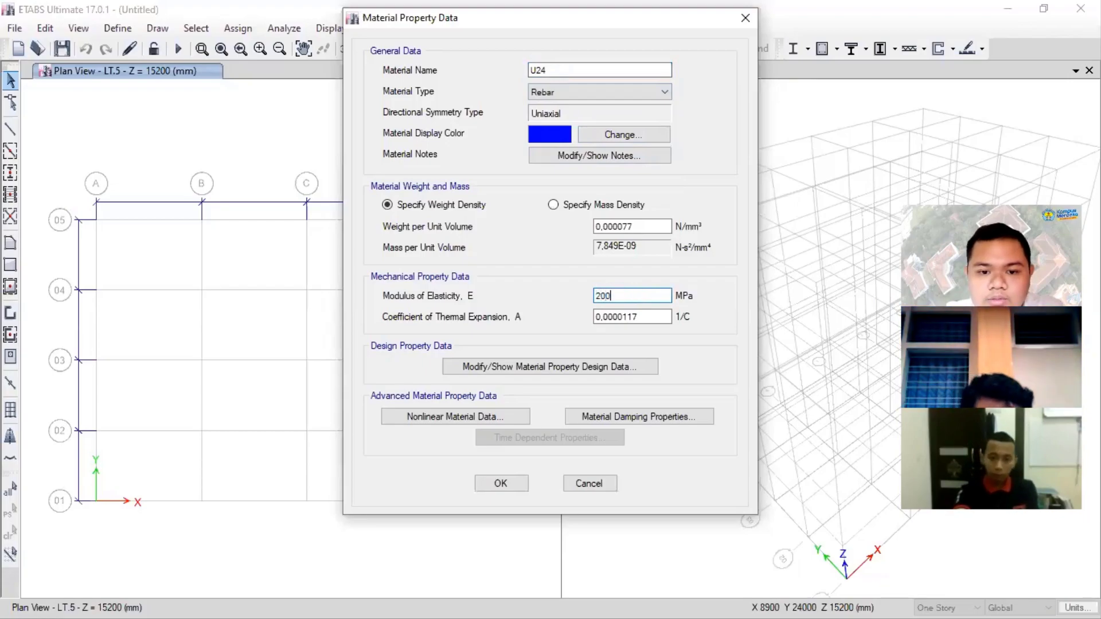
{"action": "type", "text": "000"}
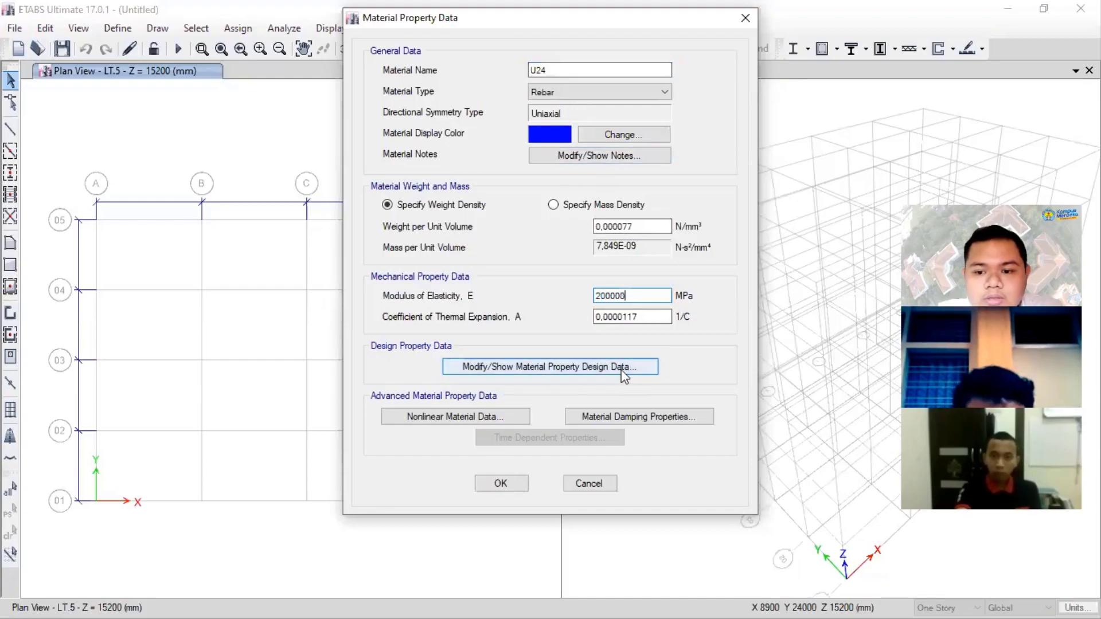
- In the U24 rebar's design data, set the minimum yield strength Fy to 240 MPa and minimum tensile strength Fu to 310 MPa
{"action": "left_click", "coordinate": [591, 366]}
{"action": "left_click", "coordinate": [745, 153]}
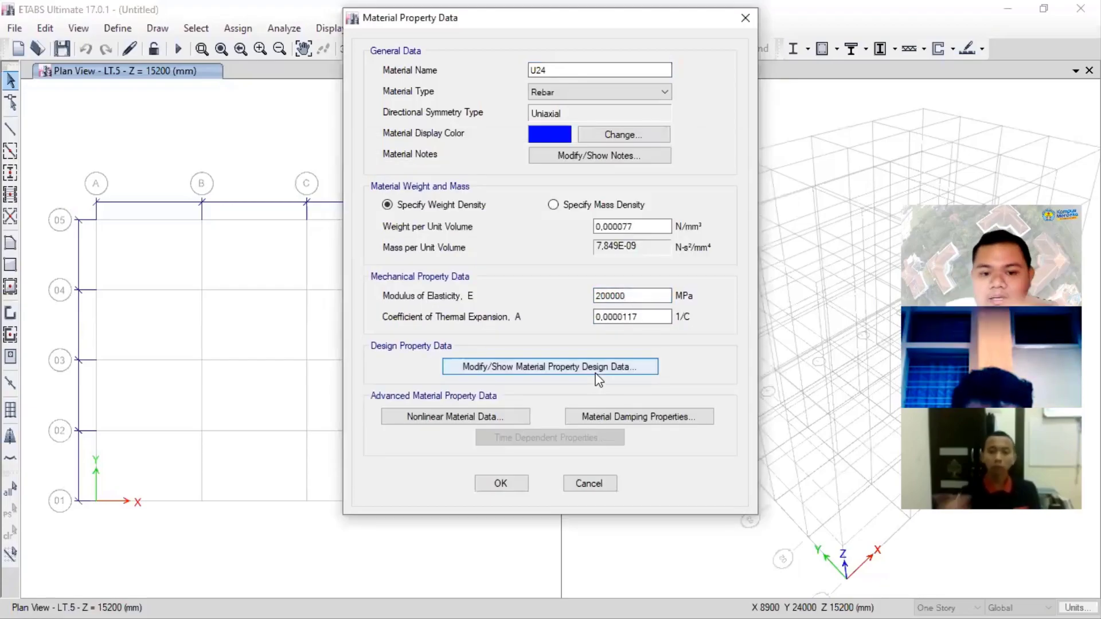
{"action": "key", "text": "Return"}
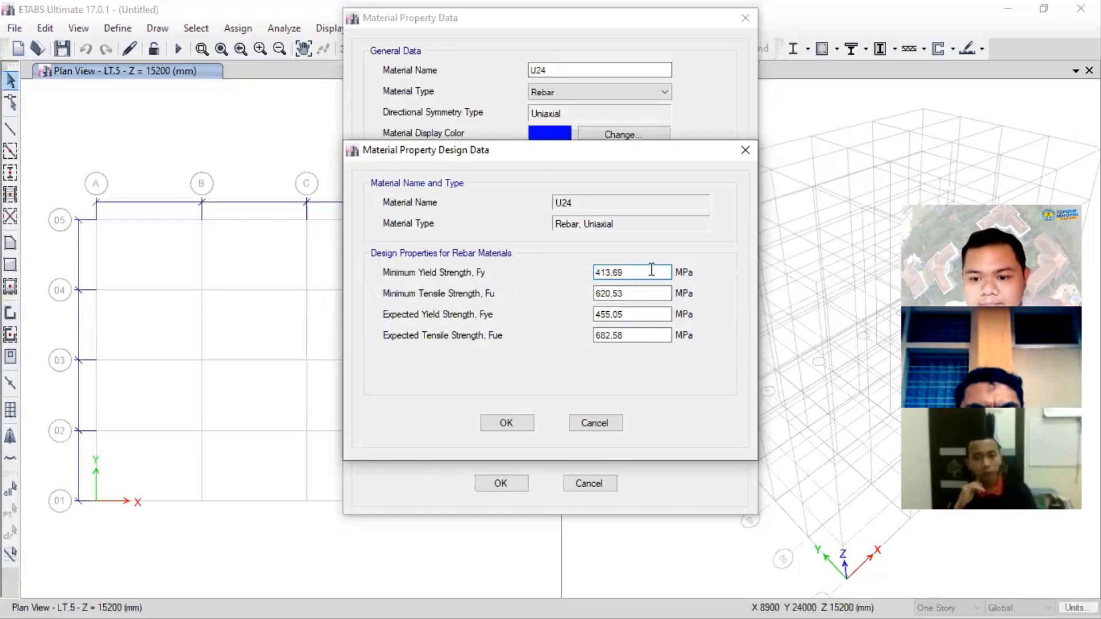
{"action": "left_click_drag", "start_coordinate": [649, 270], "coordinate": [592, 250]}
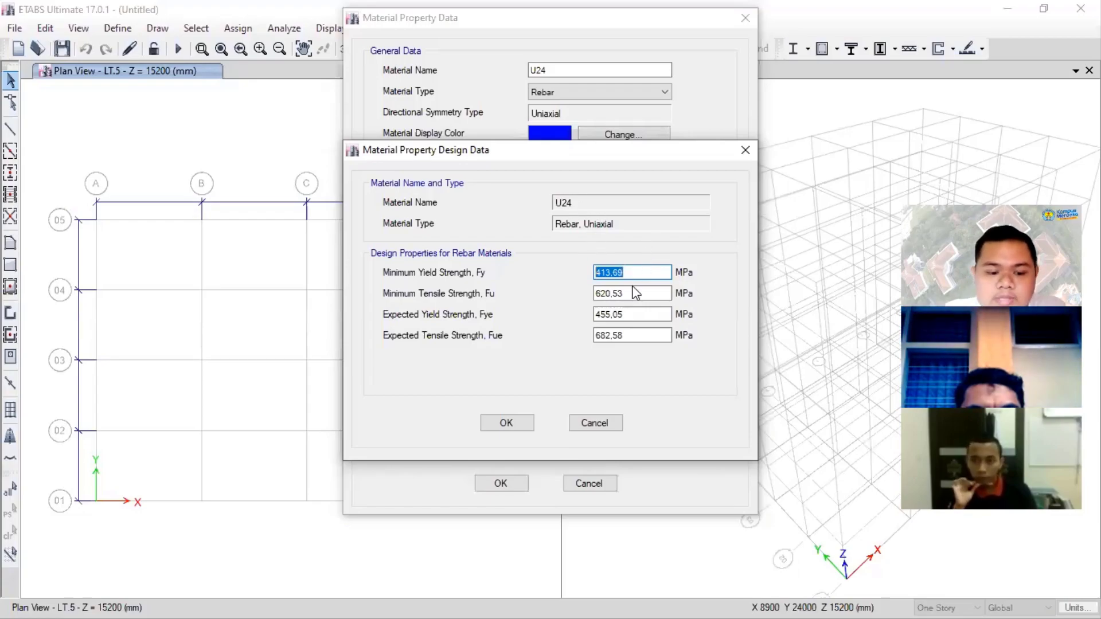
{"action": "type", "text": "240"}
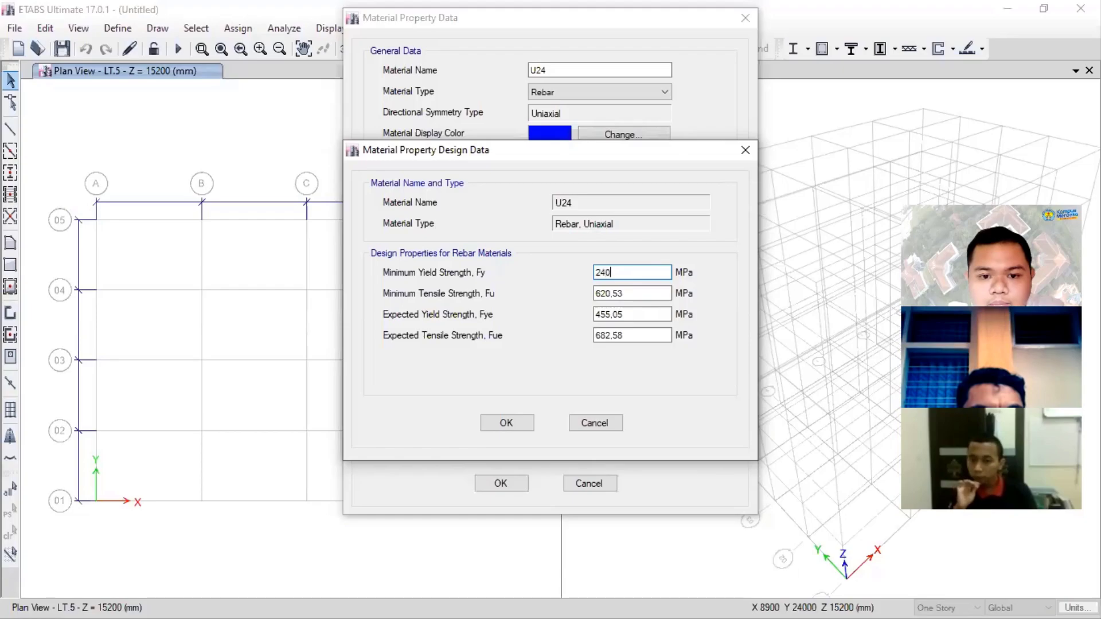
{"action": "key", "text": "Tab"}
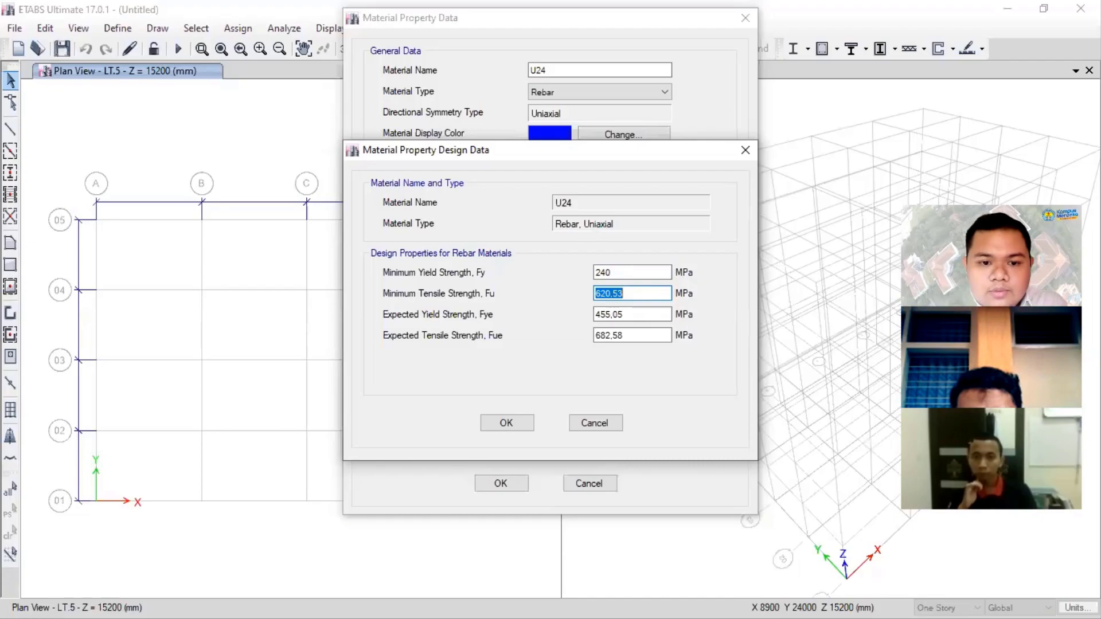
{"action": "type", "text": "3"}
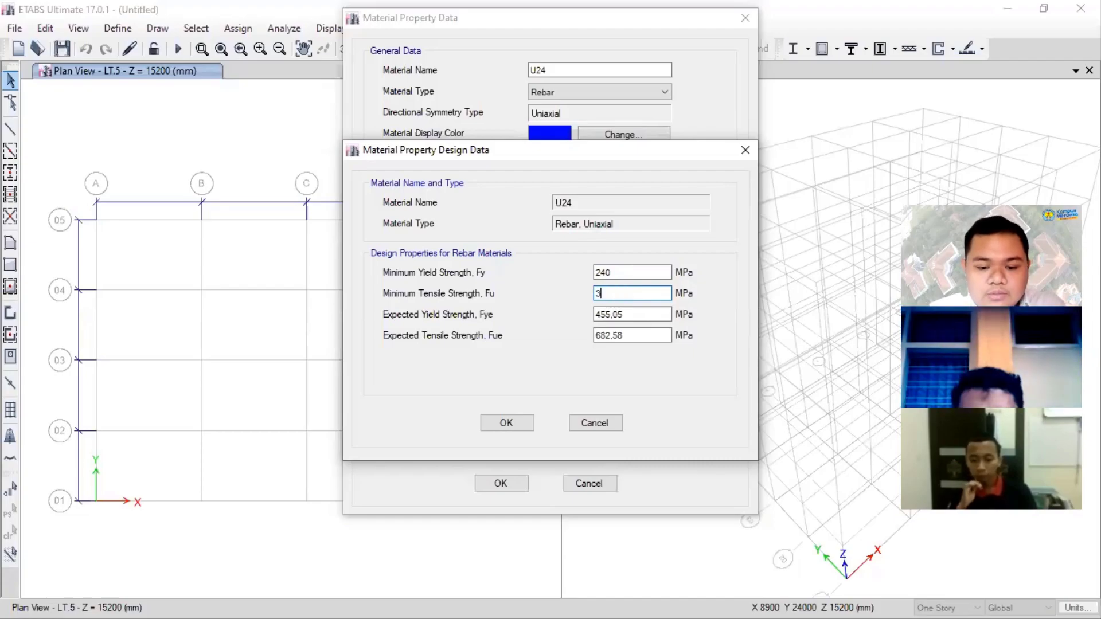
{"action": "type", "text": "10"}
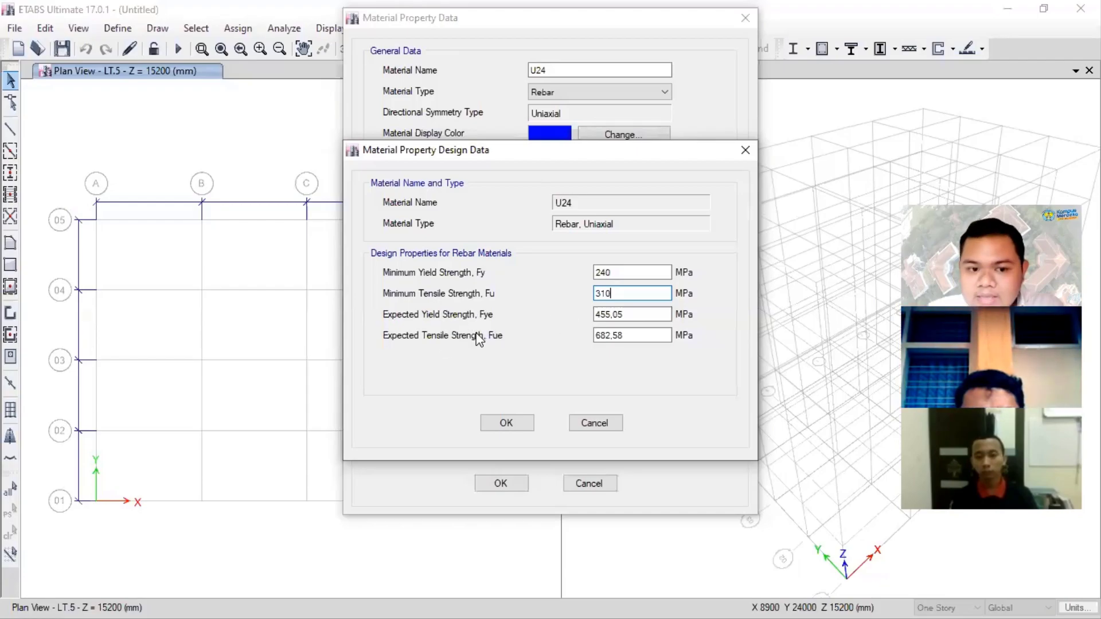
- Set the U24 rebar's expected yield strength Fye to 240*1,1 MPa and expected tensile strength Fue to 310*1,1 MPa, and accept the material
{"action": "left_click_drag", "start_coordinate": [661, 315], "coordinate": [576, 305]}
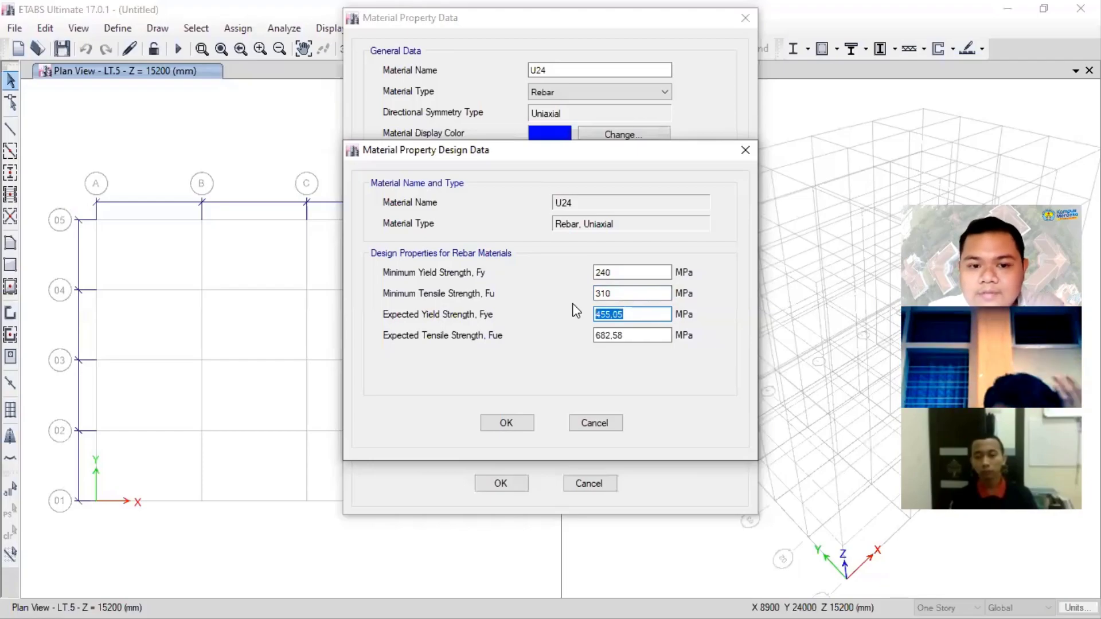
{"action": "type", "text": "240"}
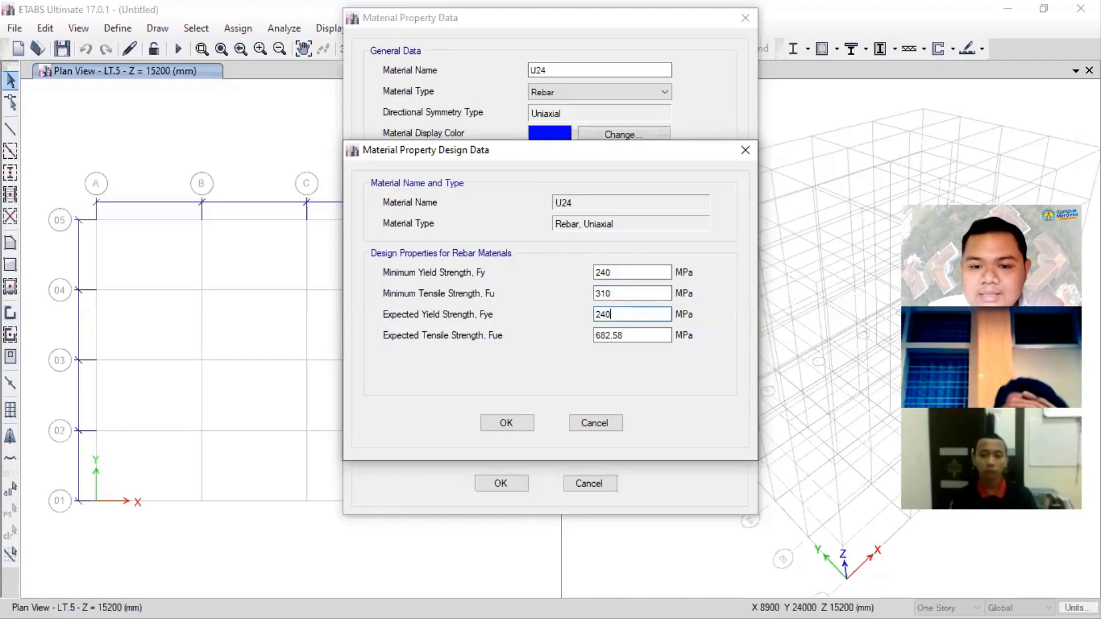
{"action": "type", "text": "*"}
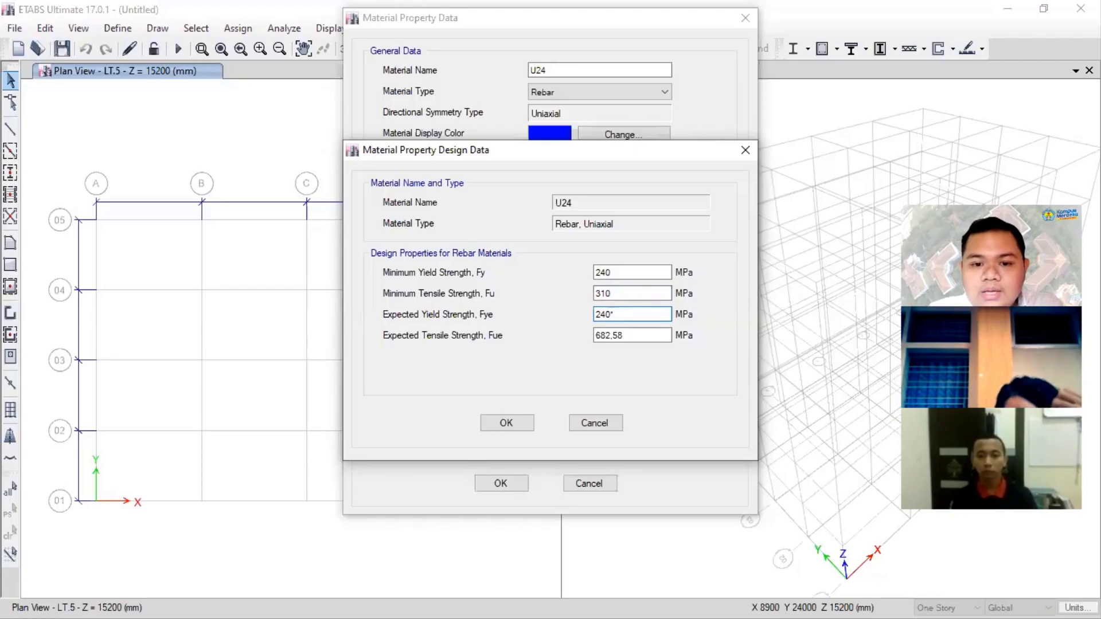
{"action": "type", "text": "1,1"}
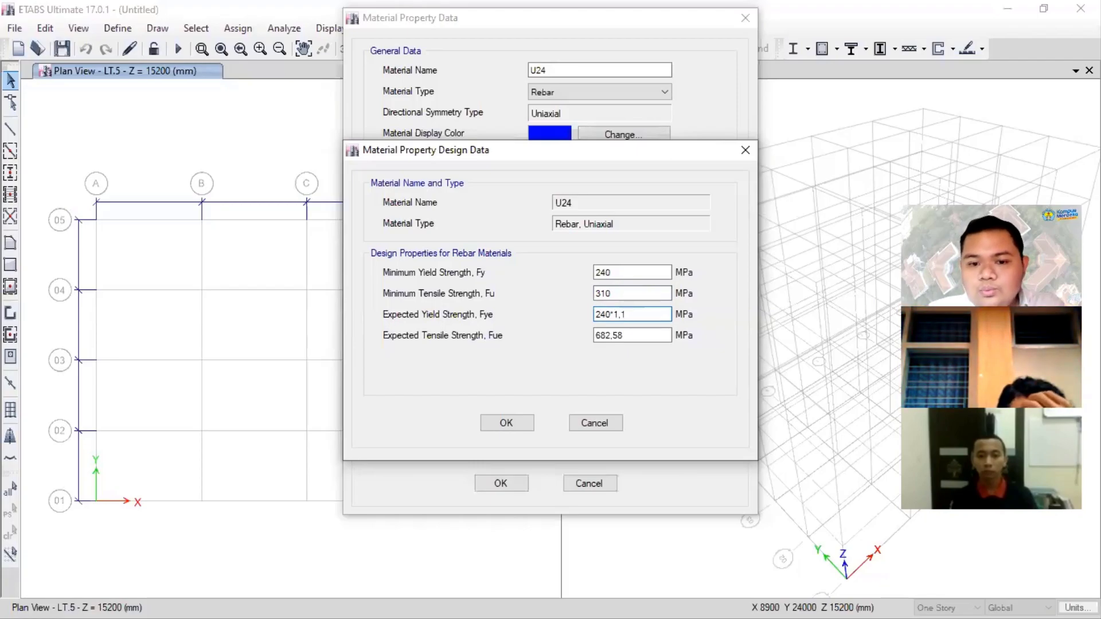
{"action": "key", "text": "Tab"}
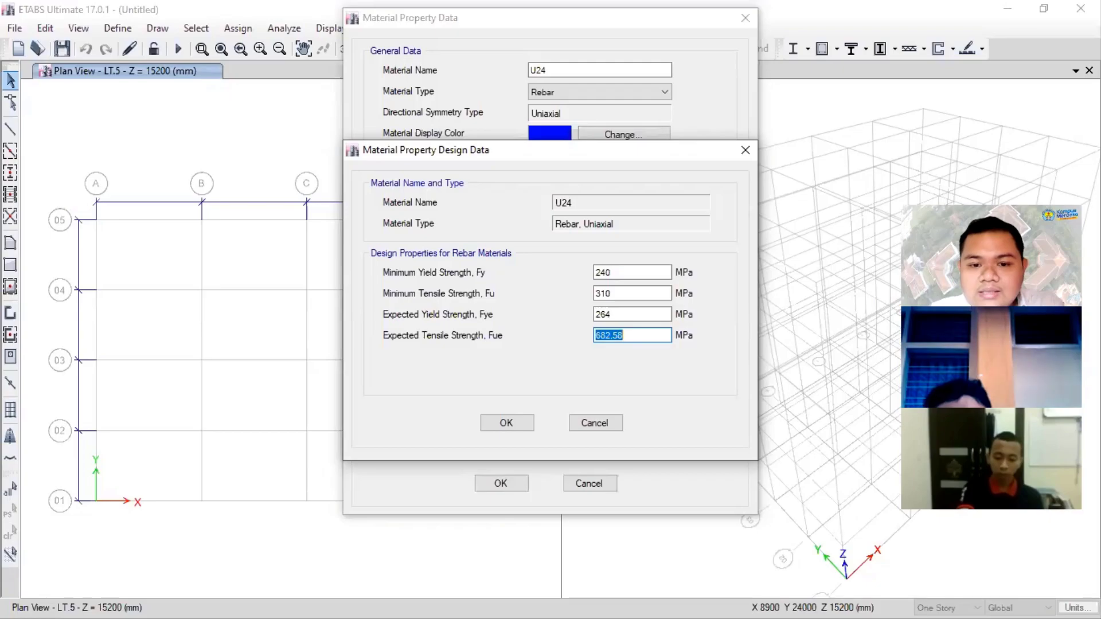
{"action": "type", "text": "310"}
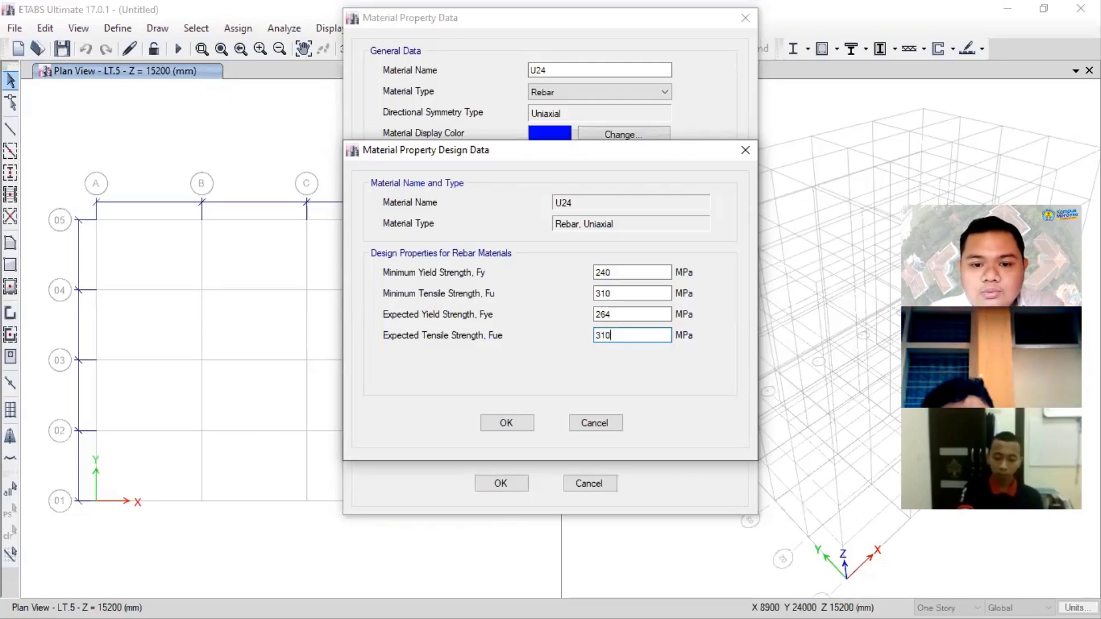
{"action": "type", "text": "*1.1"}
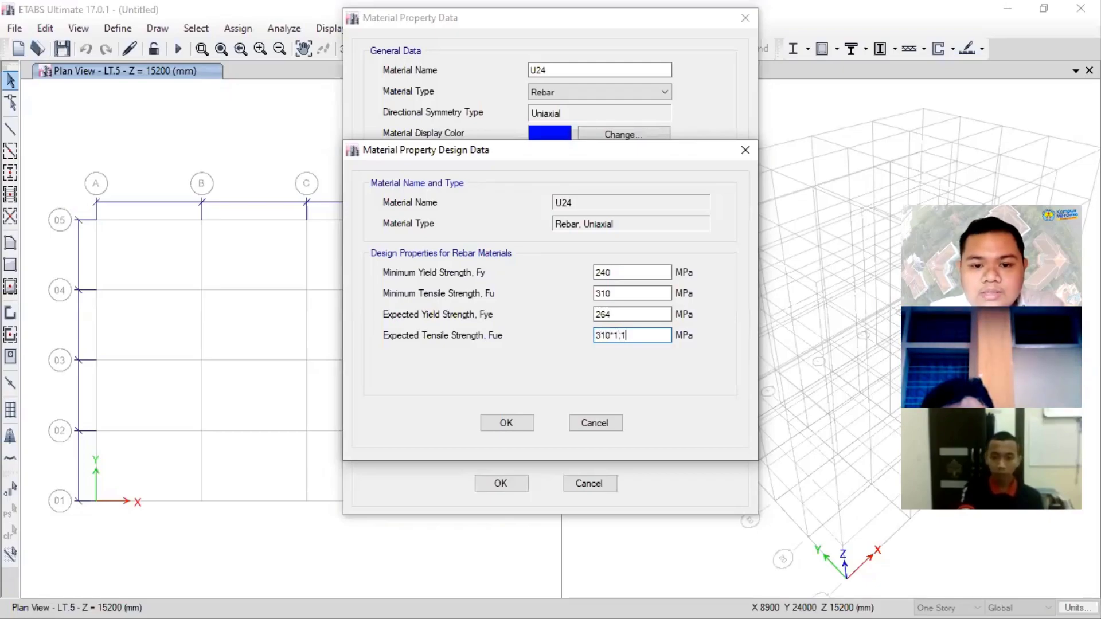
{"action": "key", "text": "Tab"}
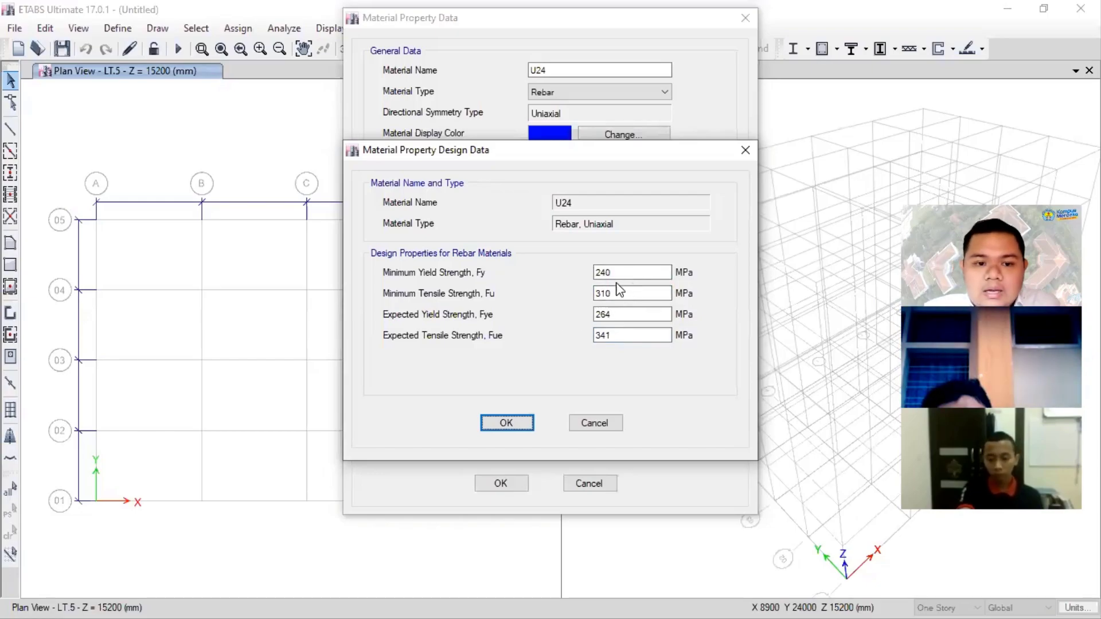
{"action": "left_click", "coordinate": [507, 425]}
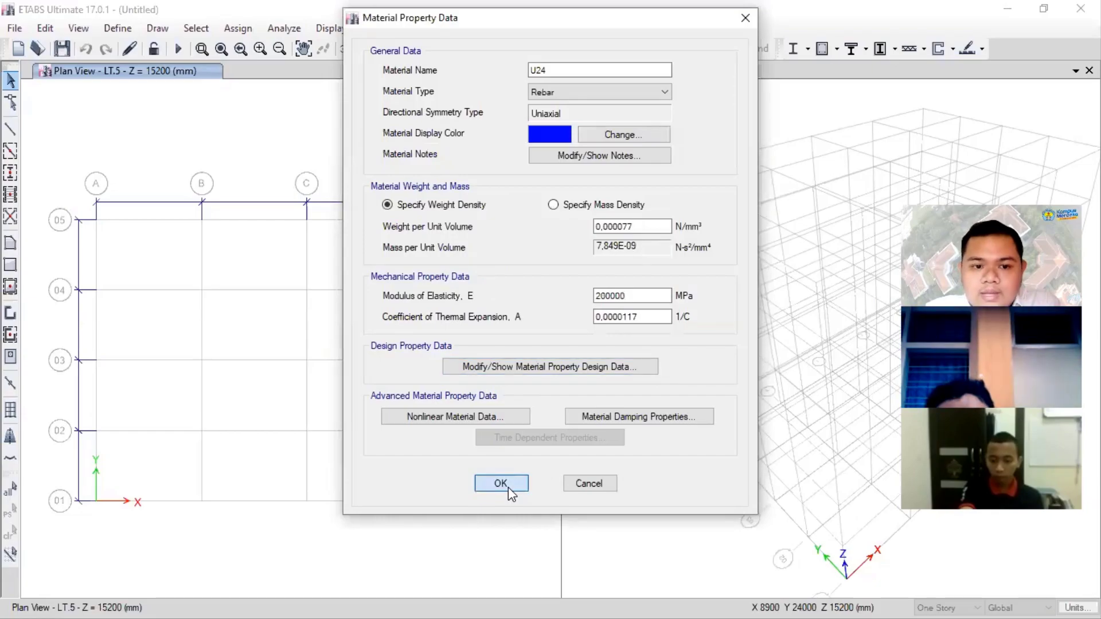
{"action": "left_click", "coordinate": [508, 487]}
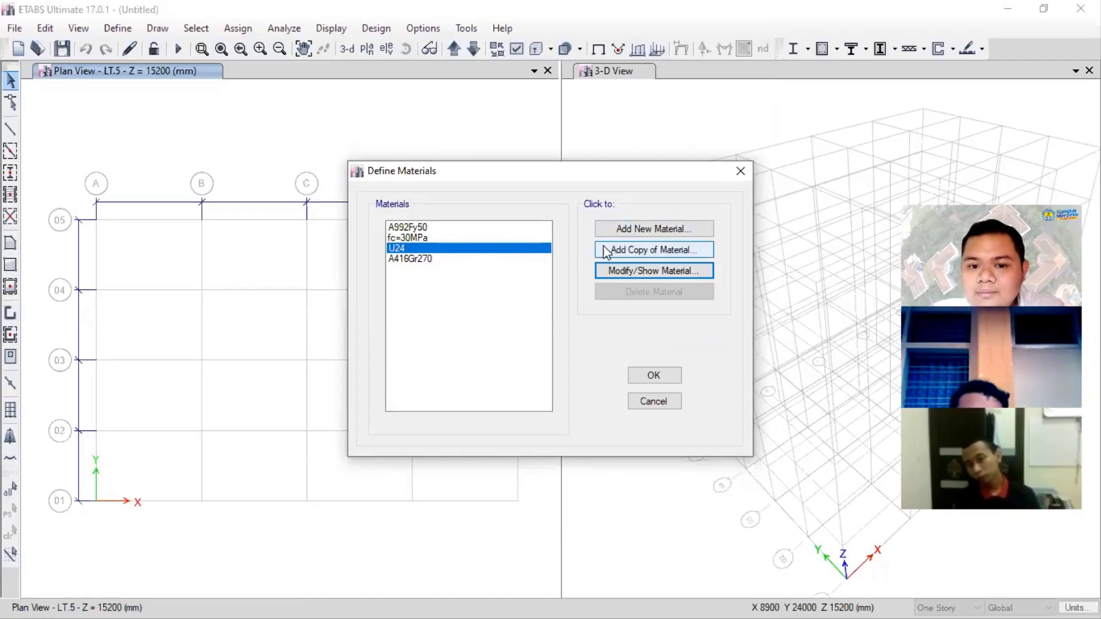
- Add a copy of the U24 rebar material and name it U40
{"action": "left_click", "coordinate": [639, 252]}
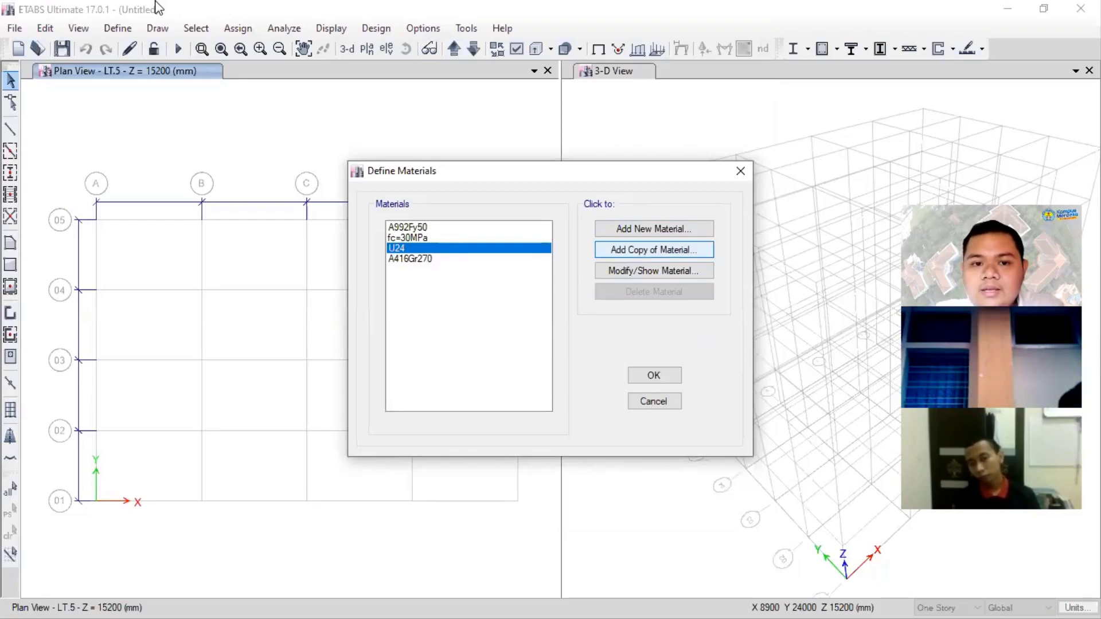
{"action": "double_click", "coordinate": [563, 66]}
{"action": "type", "text": "U40"}
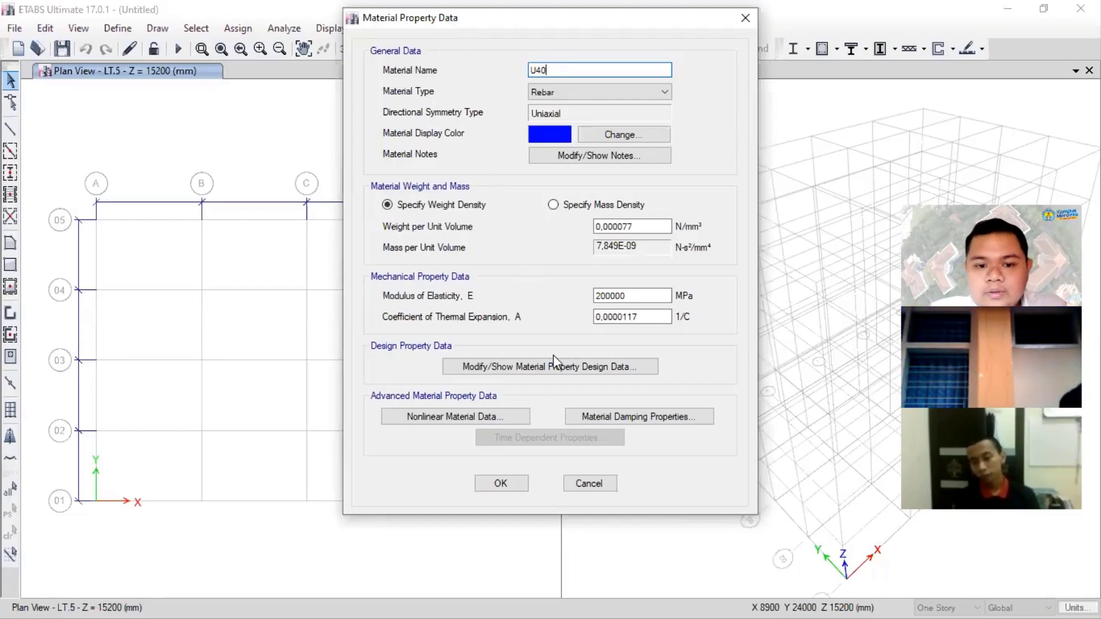
- In the U40 rebar's design data, set the minimum yield strength Fy to 400 MPa and minimum tensile strength Fu to 500 MPa
{"action": "left_click", "coordinate": [565, 370]}
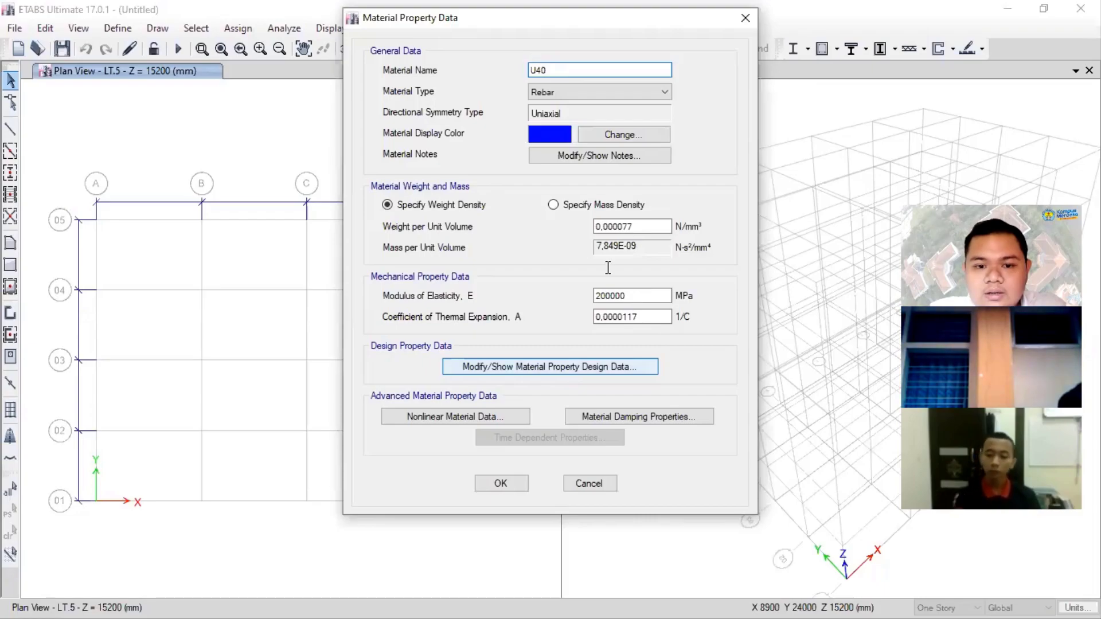
{"action": "type", "text": "4"}
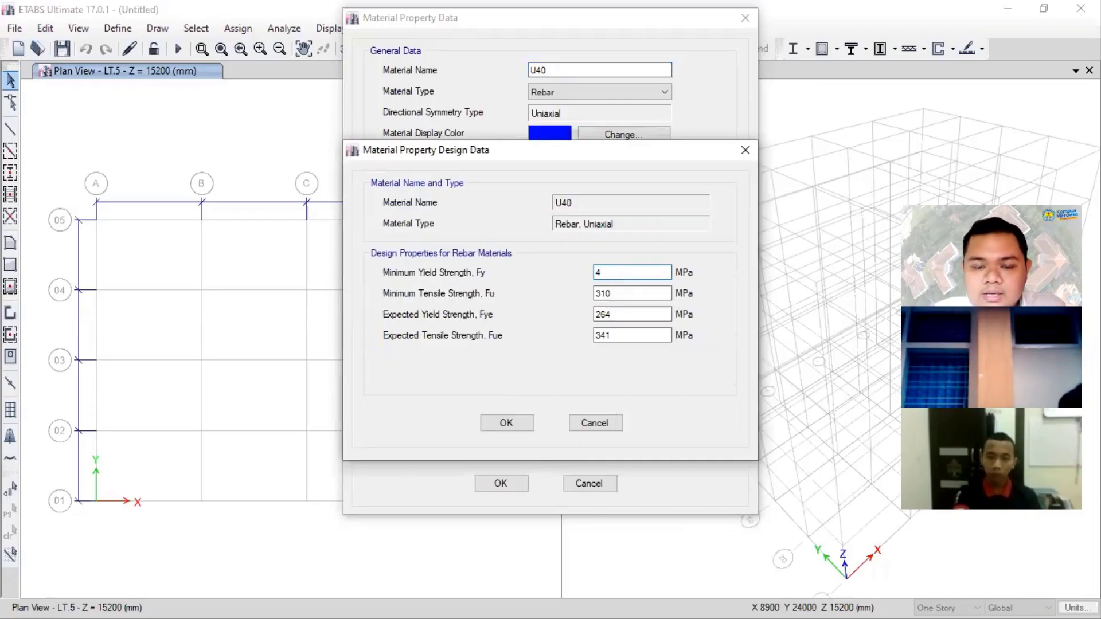
{"action": "type", "text": "00"}
{"action": "key", "text": "Tab"}
{"action": "type", "text": "500"}
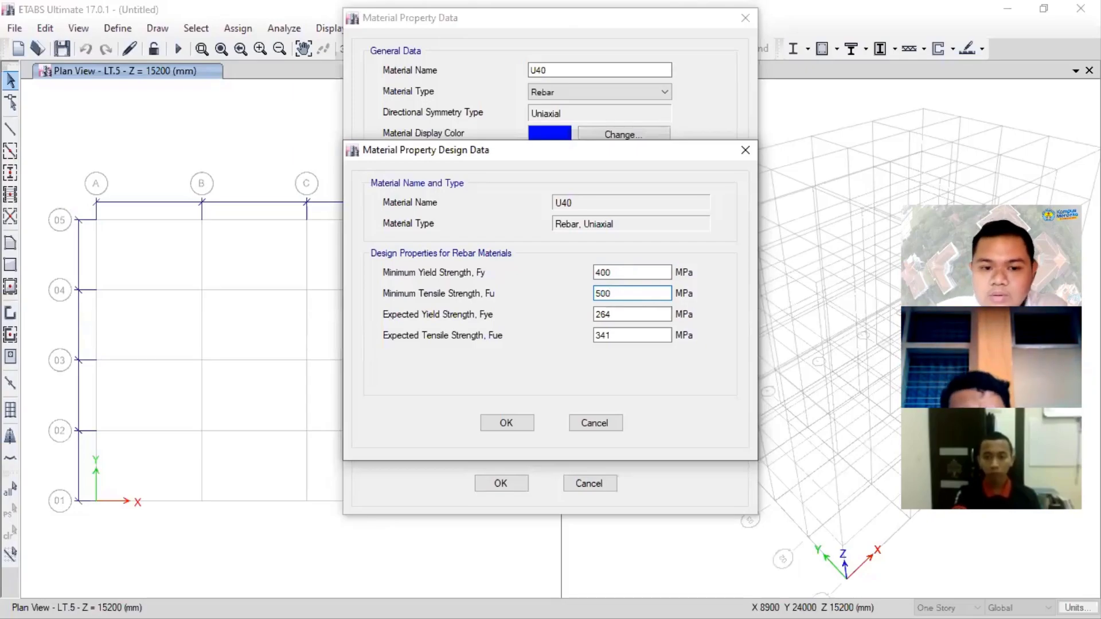
- Set the U40 rebar's expected yield strength Fye to 400*1,1 MPa and expected tensile strength Fue to 500*1,1 MPa, and accept the material
{"action": "key", "text": "Tab"}
{"action": "type", "text": "400"}
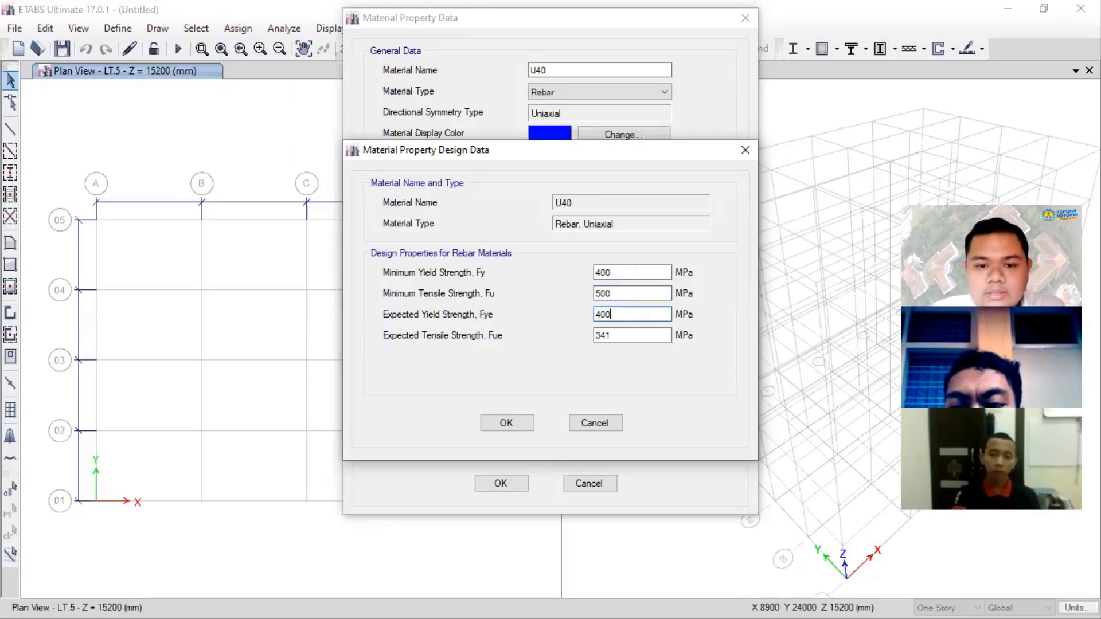
{"action": "type", "text": "*1,1"}
{"action": "key", "text": "Tab"}
{"action": "type", "text": "500*1,1"}
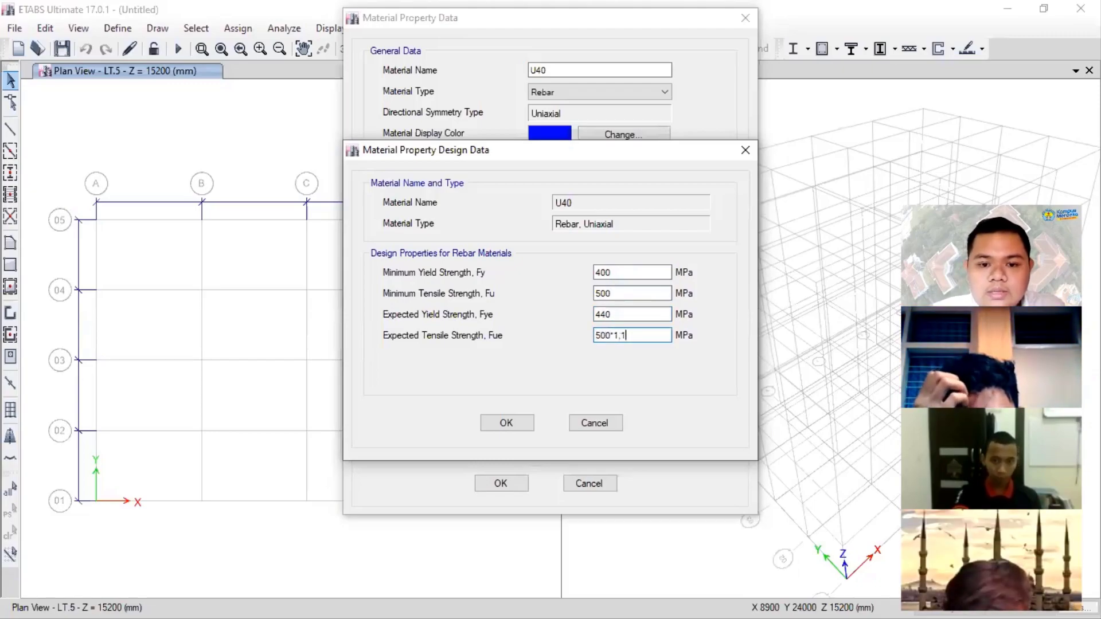
{"action": "left_click", "coordinate": [617, 315]}
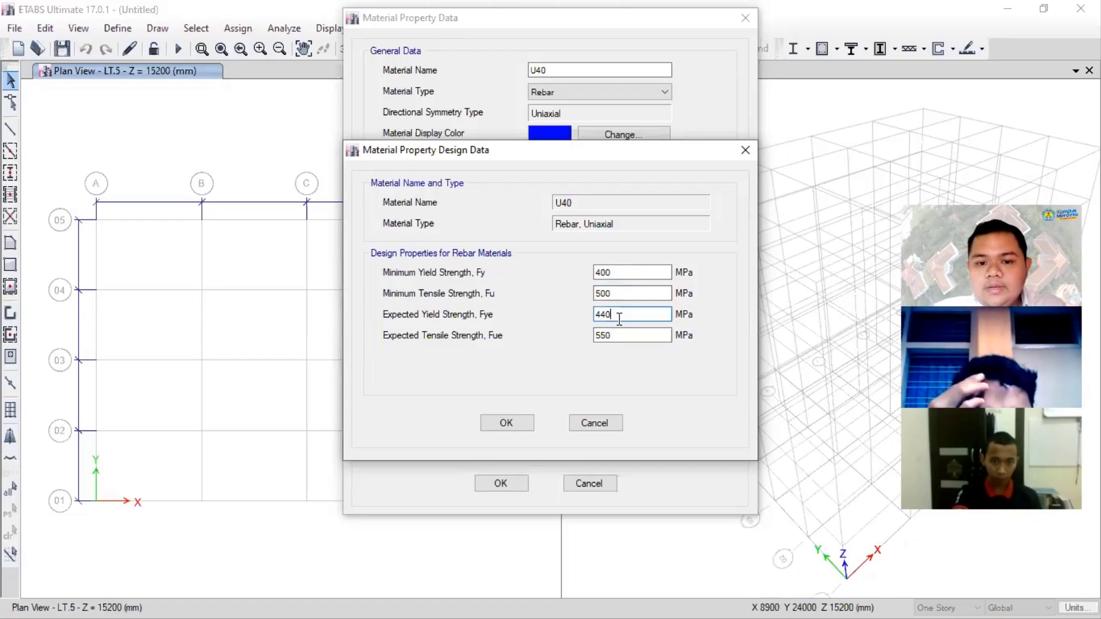
{"action": "left_click", "coordinate": [522, 428]}
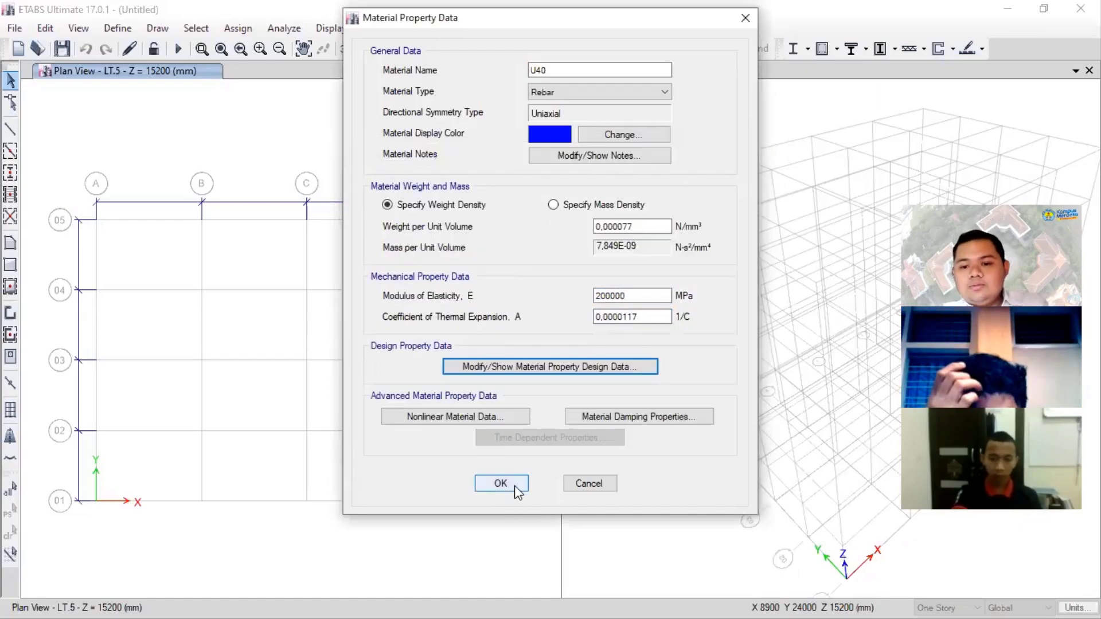
{"action": "left_click", "coordinate": [501, 483]}
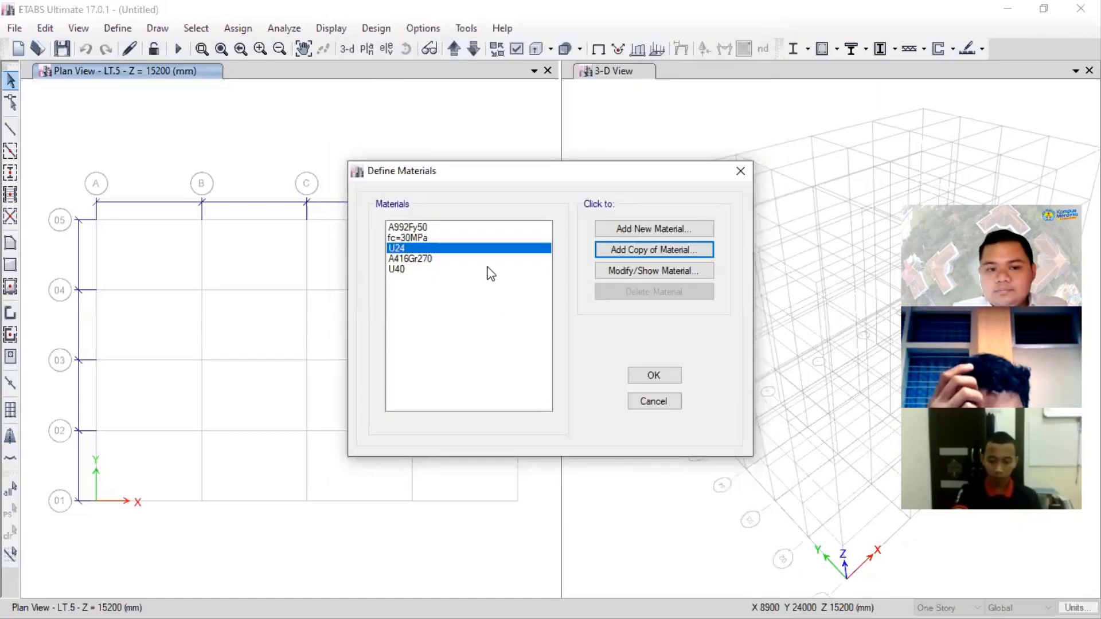
- Review the properties of the A416Gr270 tendon material and accept the material definitions
{"action": "left_click", "coordinate": [451, 269]}
{"action": "left_click", "coordinate": [454, 260]}
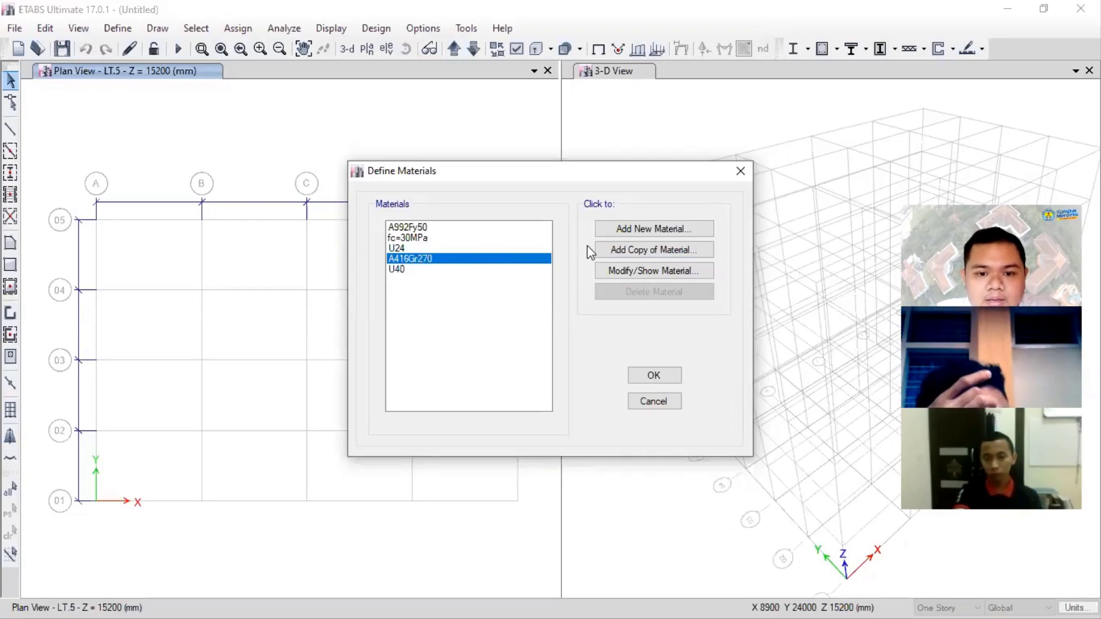
{"action": "left_click", "coordinate": [626, 272]}
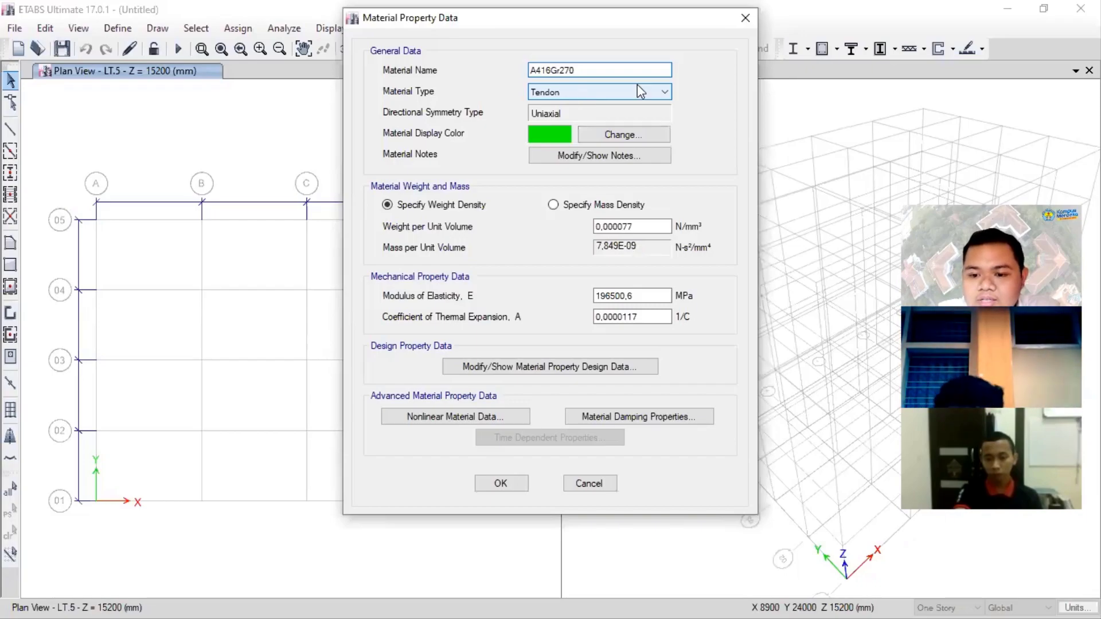
{"action": "left_click", "coordinate": [745, 23]}
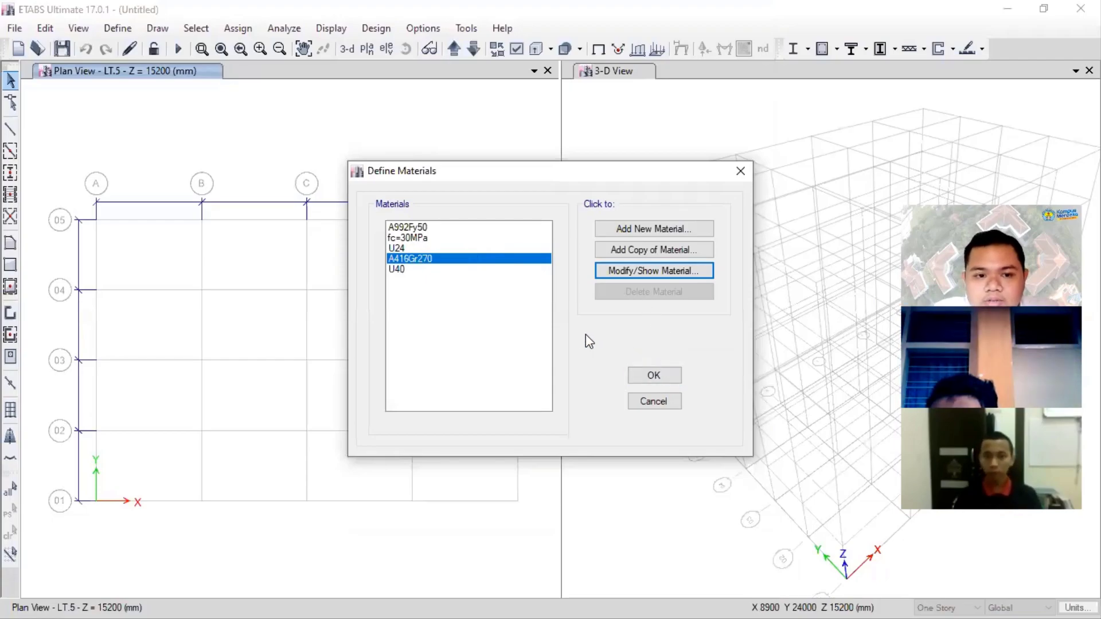
{"action": "left_click", "coordinate": [644, 381]}
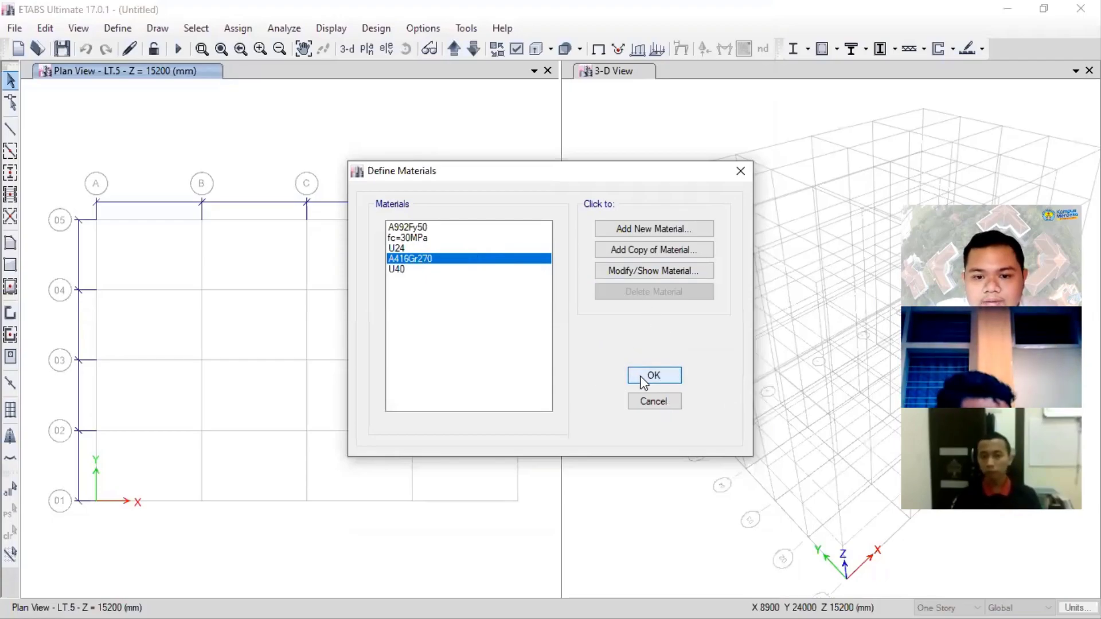
- Open the reinforcing bar sizes definition and examine the diameters available in the current bar set
{"action": "left_click", "coordinate": [117, 29]}
{"action": "left_click", "coordinate": [127, 32]}
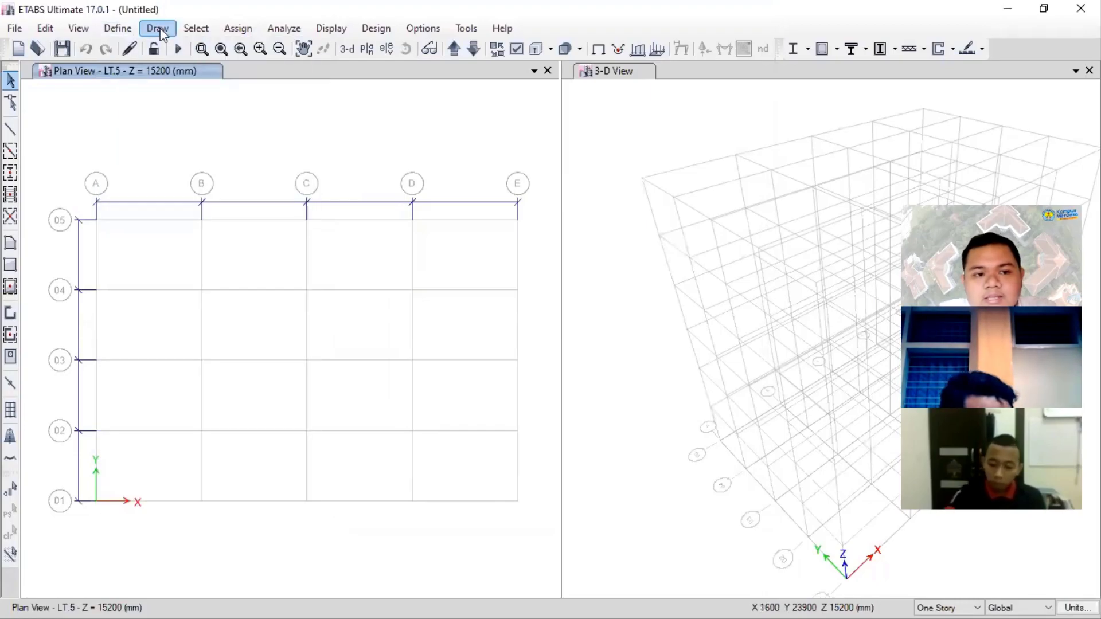
{"action": "left_click", "coordinate": [118, 28]}
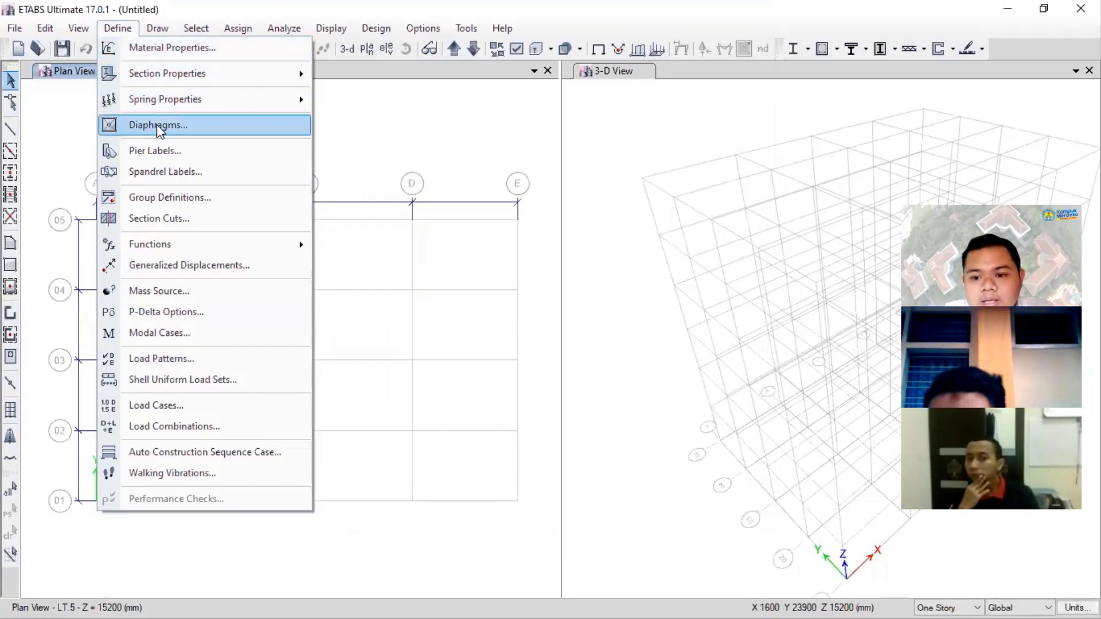
{"action": "mouse_move", "coordinate": [196, 28]}
{"action": "mouse_move", "coordinate": [118, 28]}
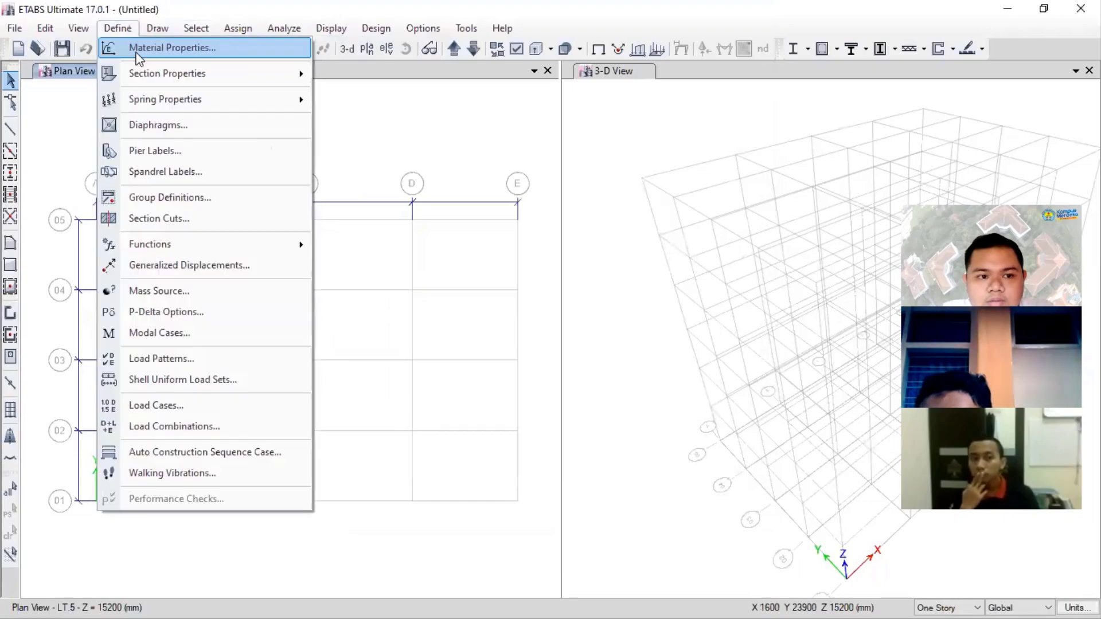
{"action": "mouse_move", "coordinate": [147, 73]}
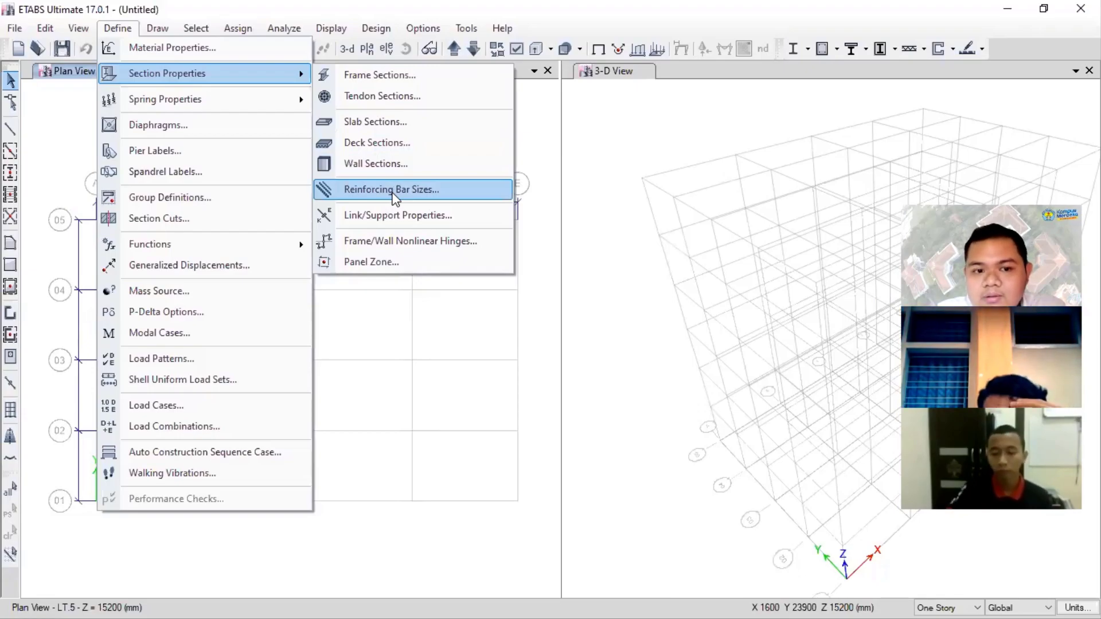
{"action": "left_click", "coordinate": [346, 188]}
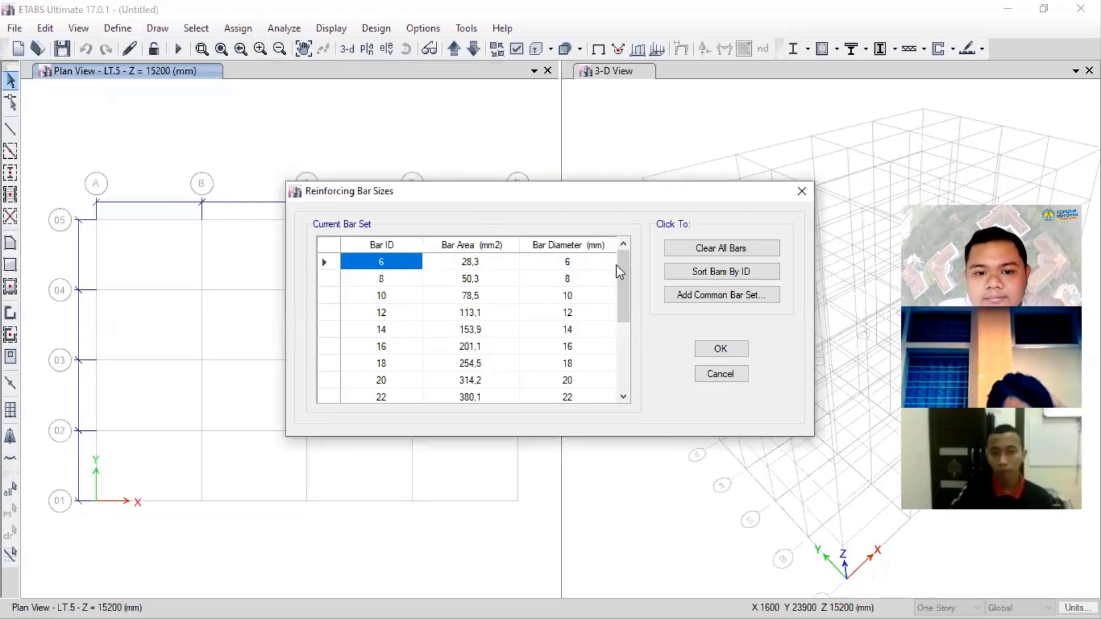
{"action": "mouse_move", "coordinate": [624, 264]}
{"action": "left_mouse_down"}
{"action": "mouse_move", "coordinate": [638, 348]}
{"action": "mouse_move", "coordinate": [638, 257]}
{"action": "left_mouse_up"}
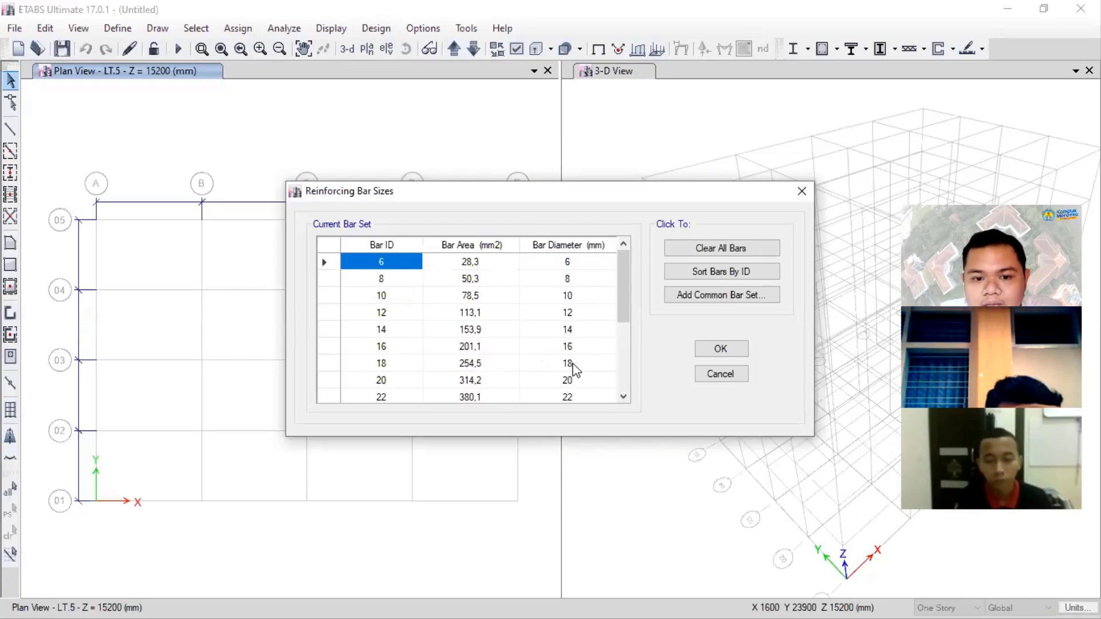
{"action": "left_click", "coordinate": [578, 365]}
{"action": "left_click", "coordinate": [575, 381]}
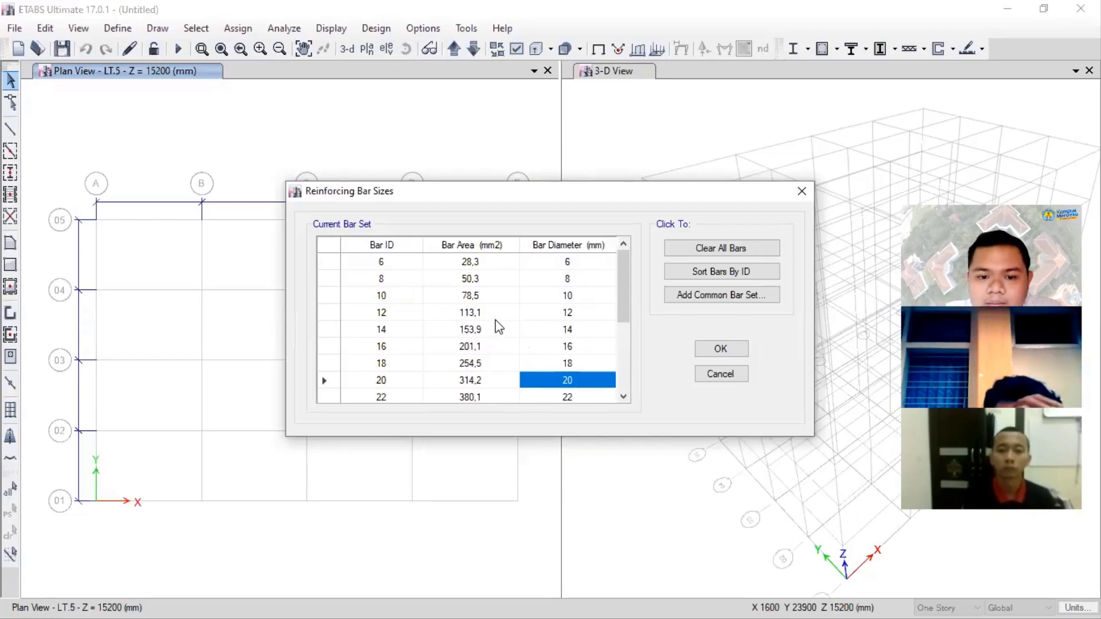
{"action": "scroll", "coordinate": [509, 297], "scroll_direction": "down", "scroll_amount": 3}
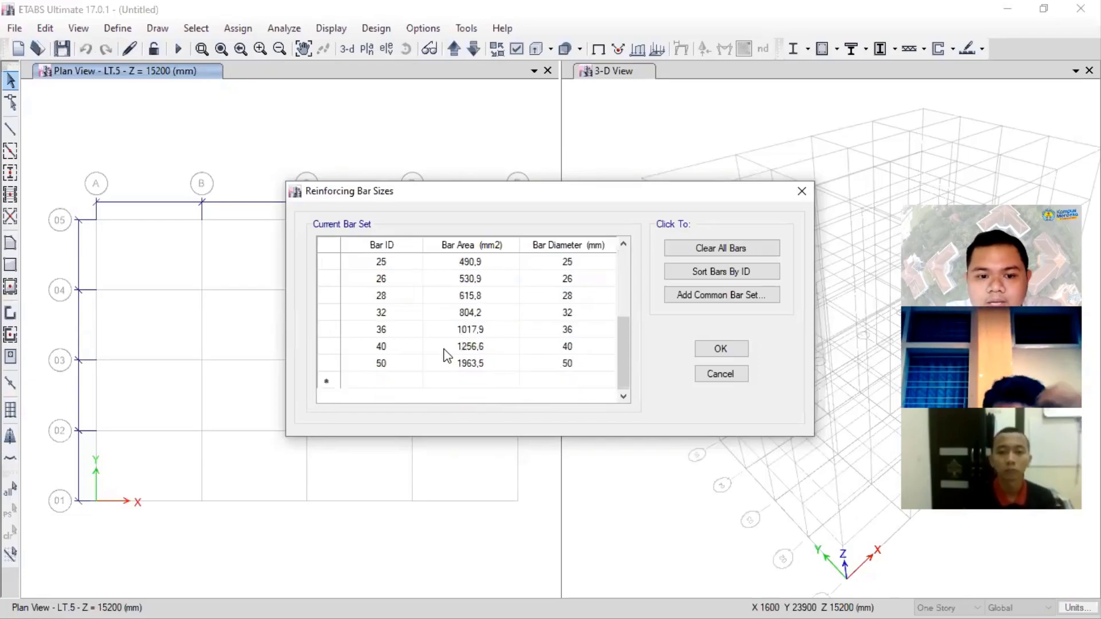
- Add a reinforcing bar with ID D19 and a bar area of 0,25*3,14*19*19 mm2 to the current bar set
{"action": "left_click", "coordinate": [382, 383]}
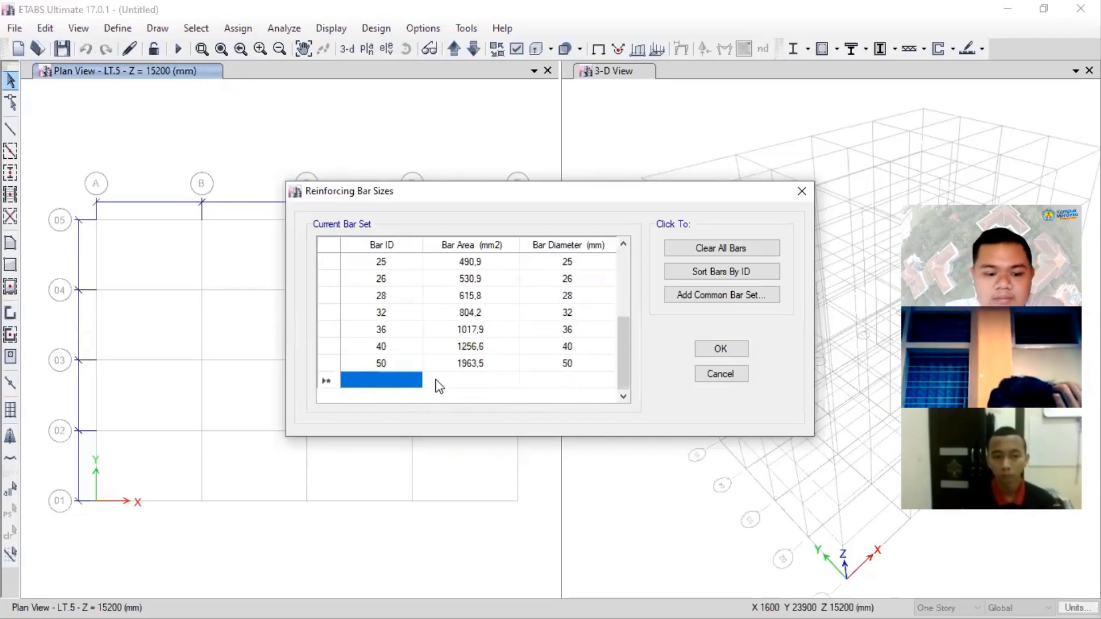
{"action": "type", "text": "D19"}
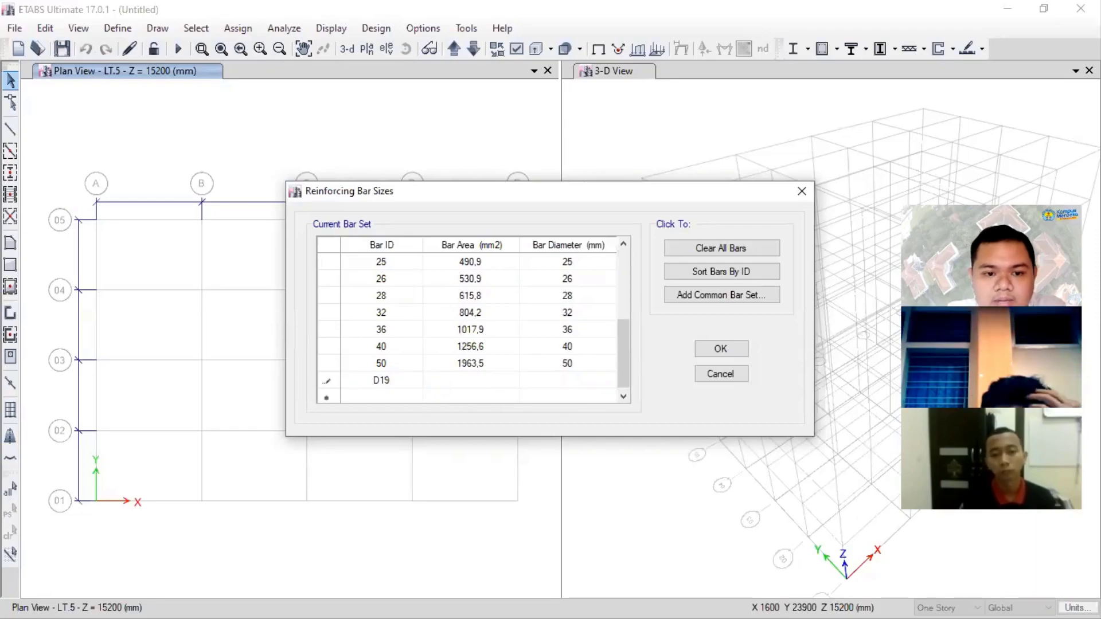
{"action": "left_click", "coordinate": [439, 382]}
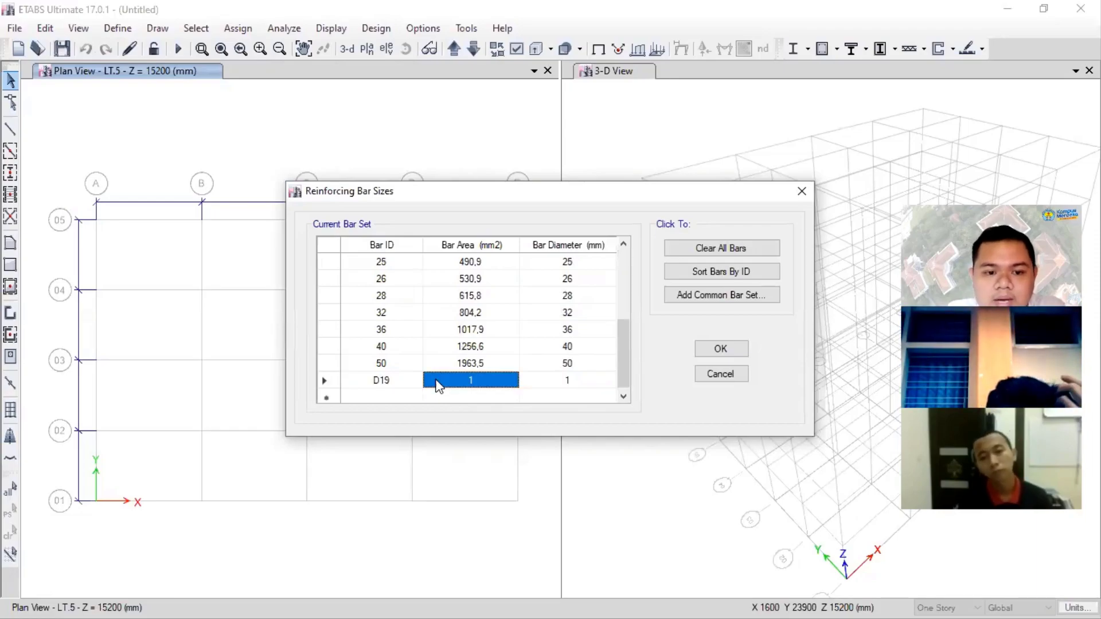
{"action": "type", "text": "0,2"}
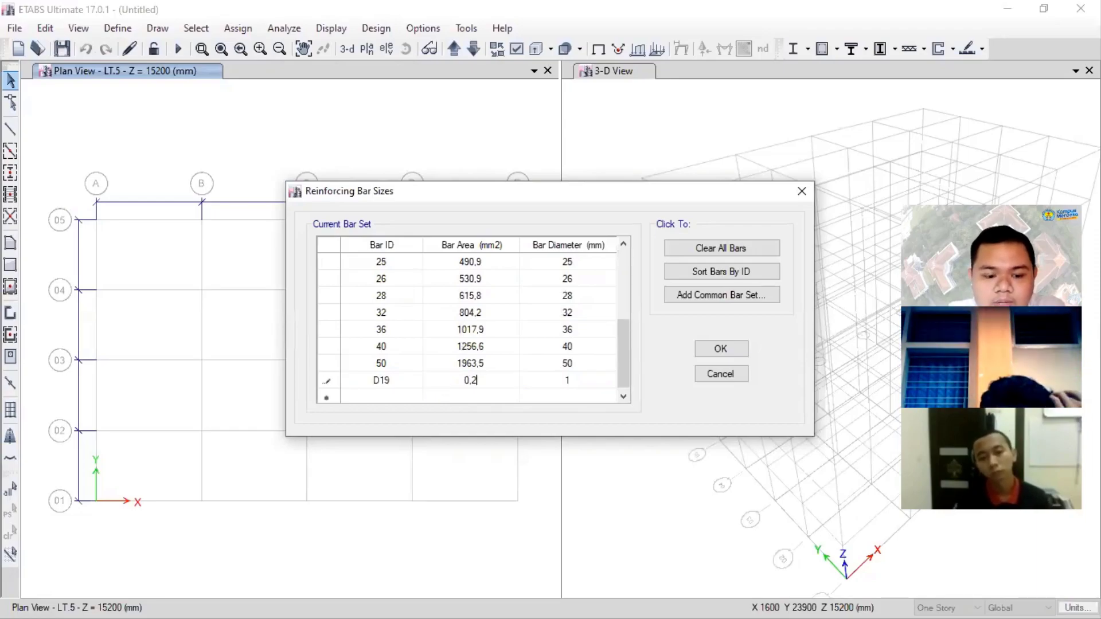
{"action": "type", "text": "5*3,14"}
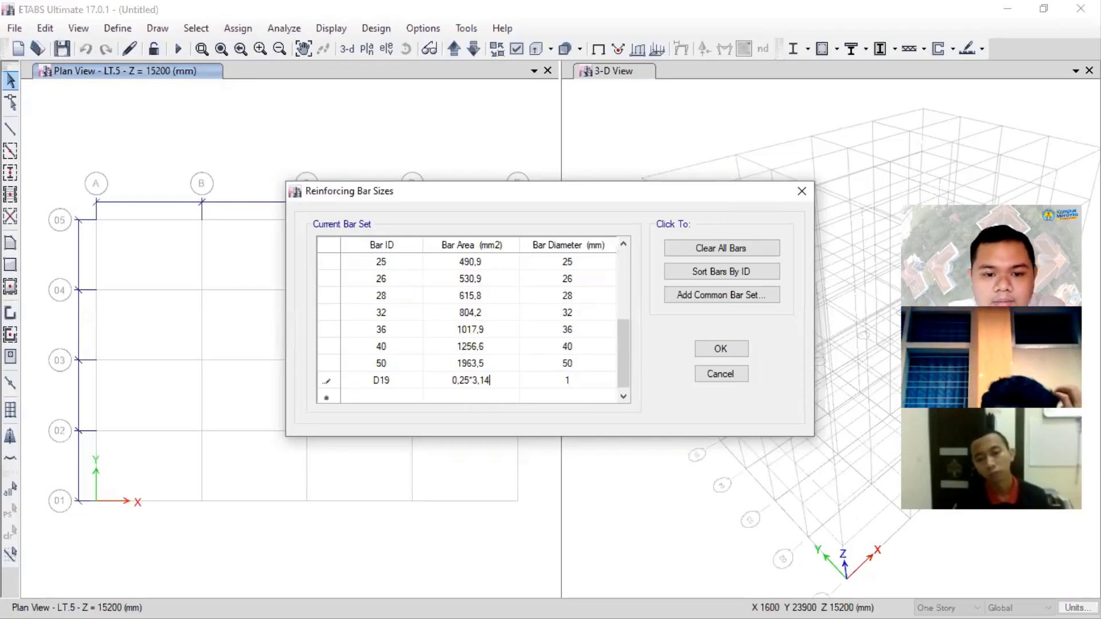
{"action": "type", "text": "*19"}
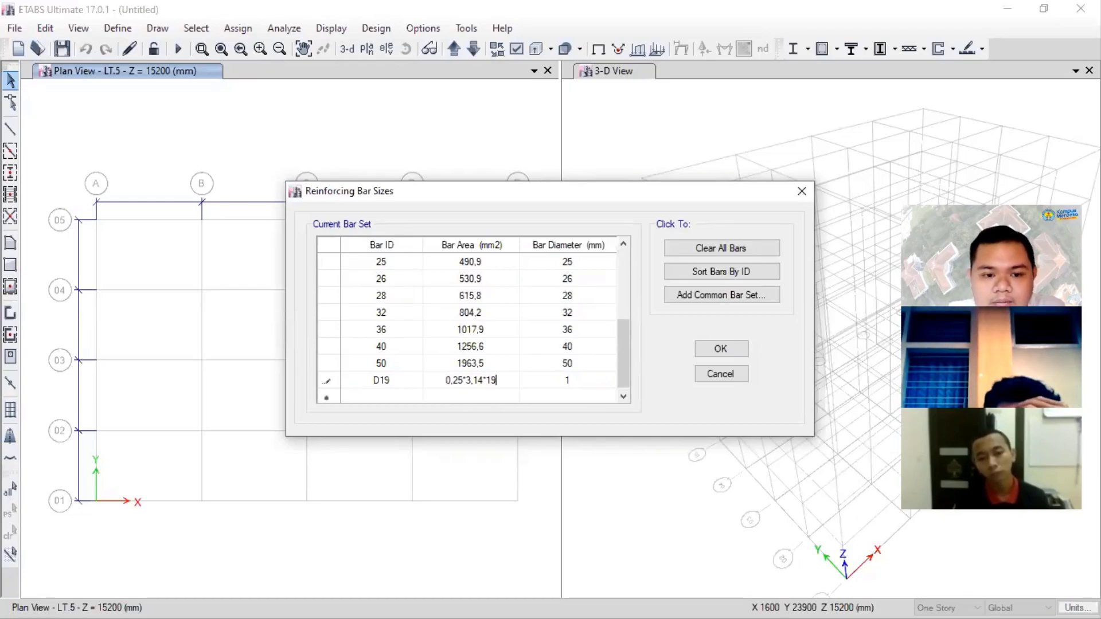
{"action": "type", "text": "("}
{"action": "key", "text": "BackSpace"}
{"action": "type", "text": "*19"}
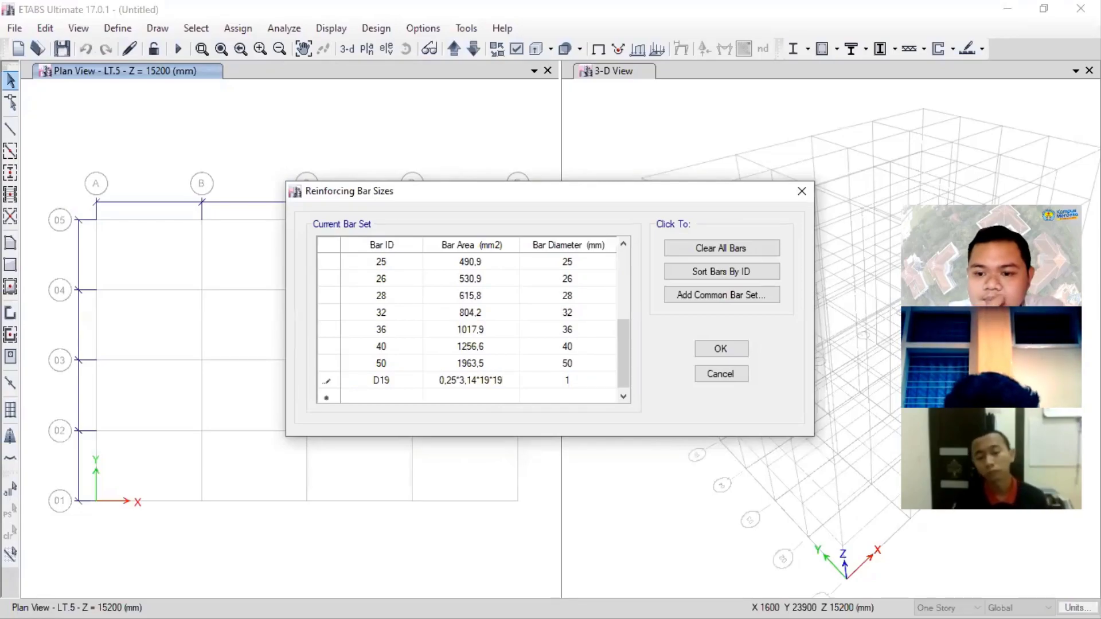
- Set the D19 bar's diameter to 19 mm, check the bar list and accept the reinforcing bar sizes
{"action": "key", "text": "Tab"}
{"action": "type", "text": "19"}
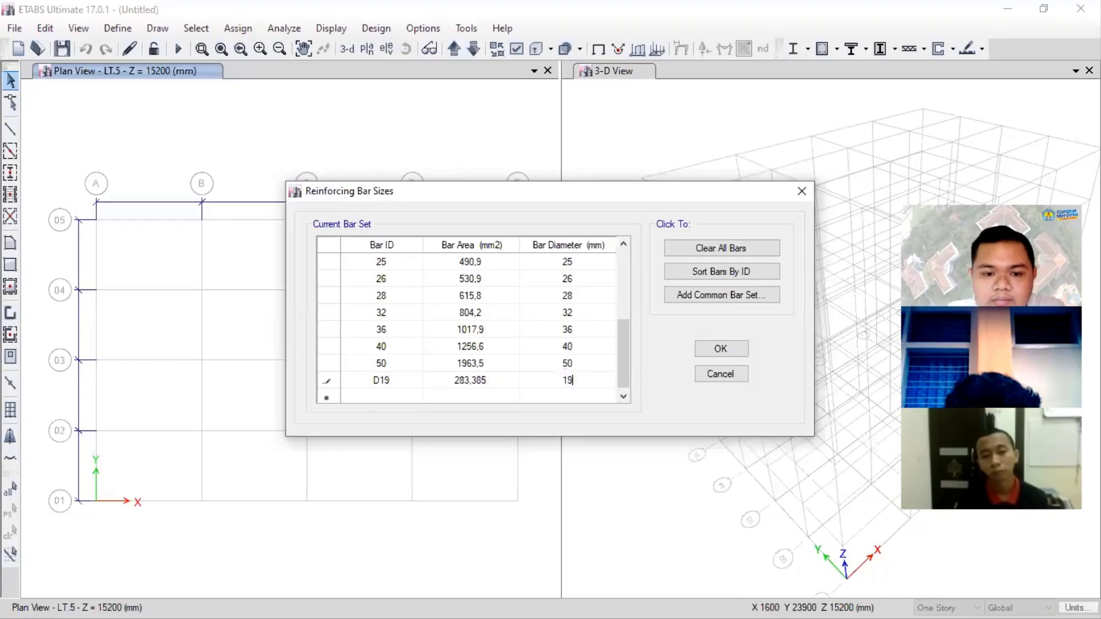
{"action": "left_click", "coordinate": [590, 331]}
{"action": "scroll", "coordinate": [559, 334], "scroll_direction": "up", "scroll_amount": 2}
{"action": "scroll", "coordinate": [558, 329], "scroll_direction": "up", "scroll_amount": 1}
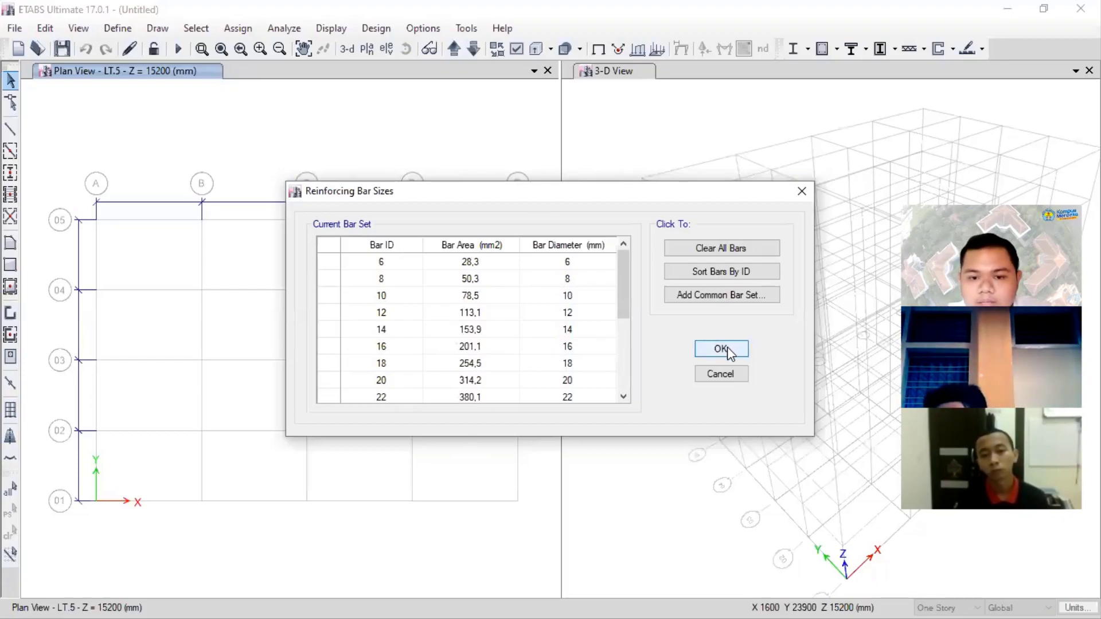
{"action": "scroll", "coordinate": [501, 361], "scroll_direction": "down", "scroll_amount": 3}
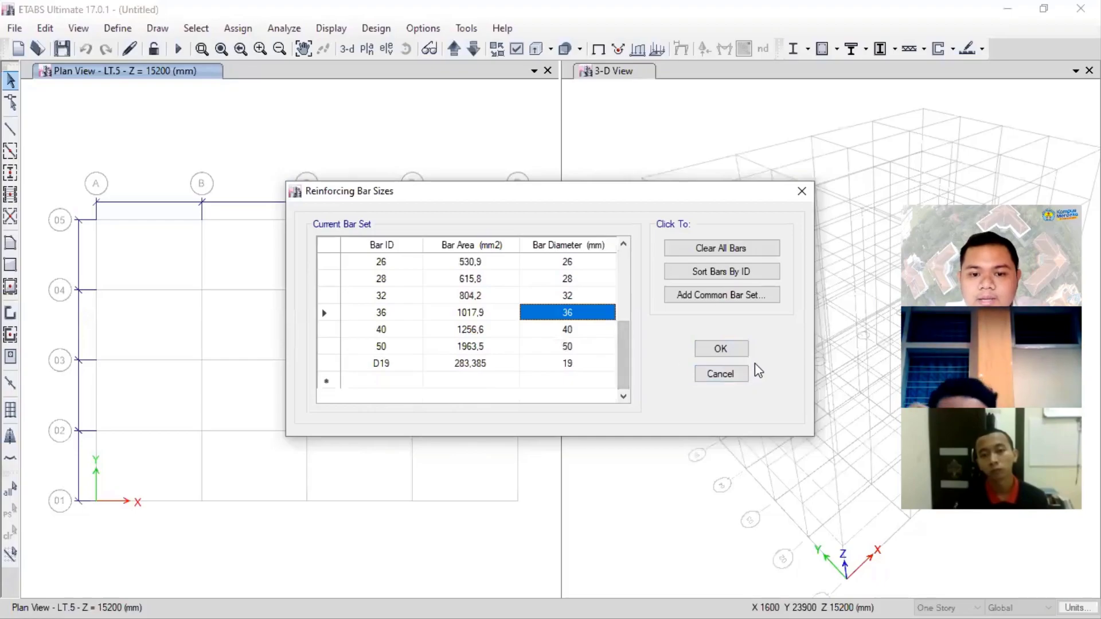
{"action": "left_click", "coordinate": [732, 351]}
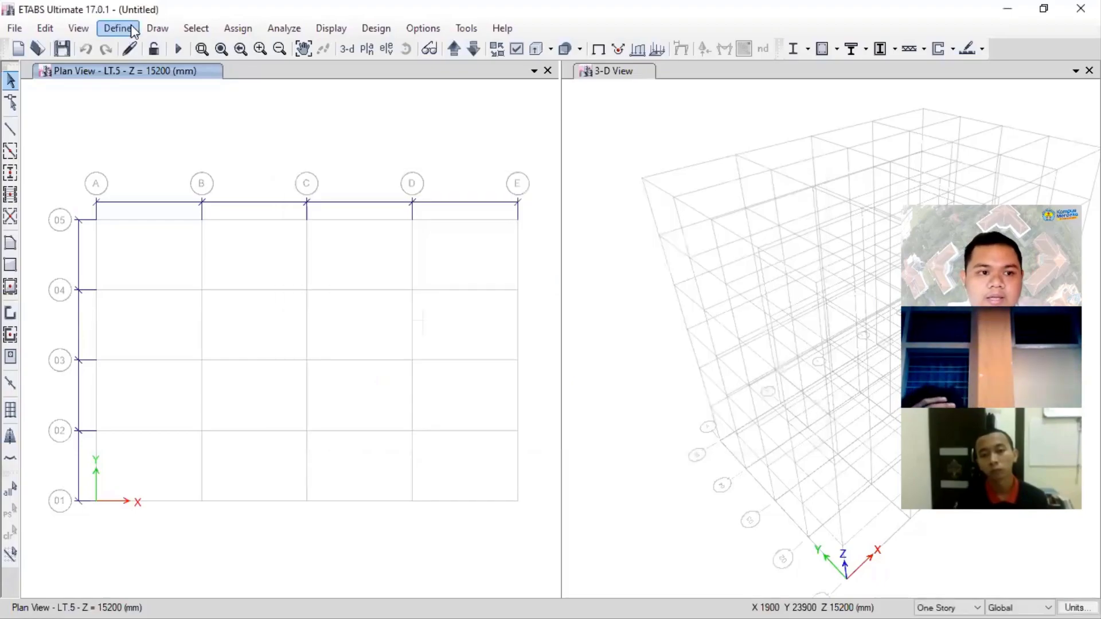
- Open the frame section definitions and delete the default sections ConcCol, SteelBm and SteelCol, leaving only ConcBm
{"action": "left_click", "coordinate": [127, 27]}
{"action": "mouse_move", "coordinate": [145, 74]}
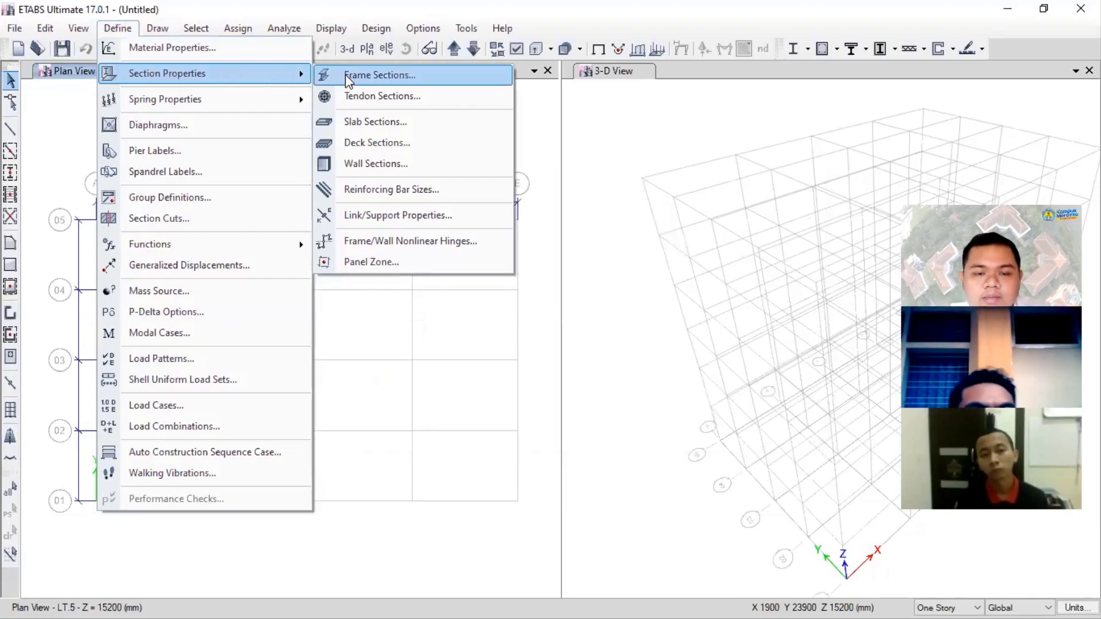
{"action": "left_click", "coordinate": [380, 76]}
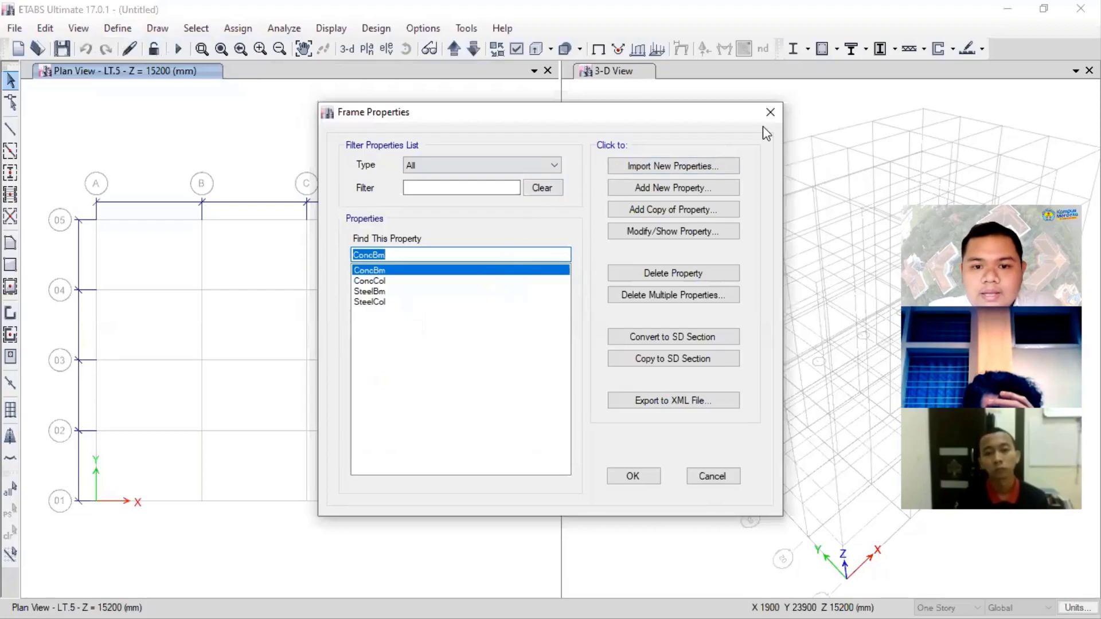
{"action": "left_click", "coordinate": [406, 281]}
{"action": "left_click", "coordinate": [417, 292]}
{"action": "left_click", "coordinate": [417, 302]}
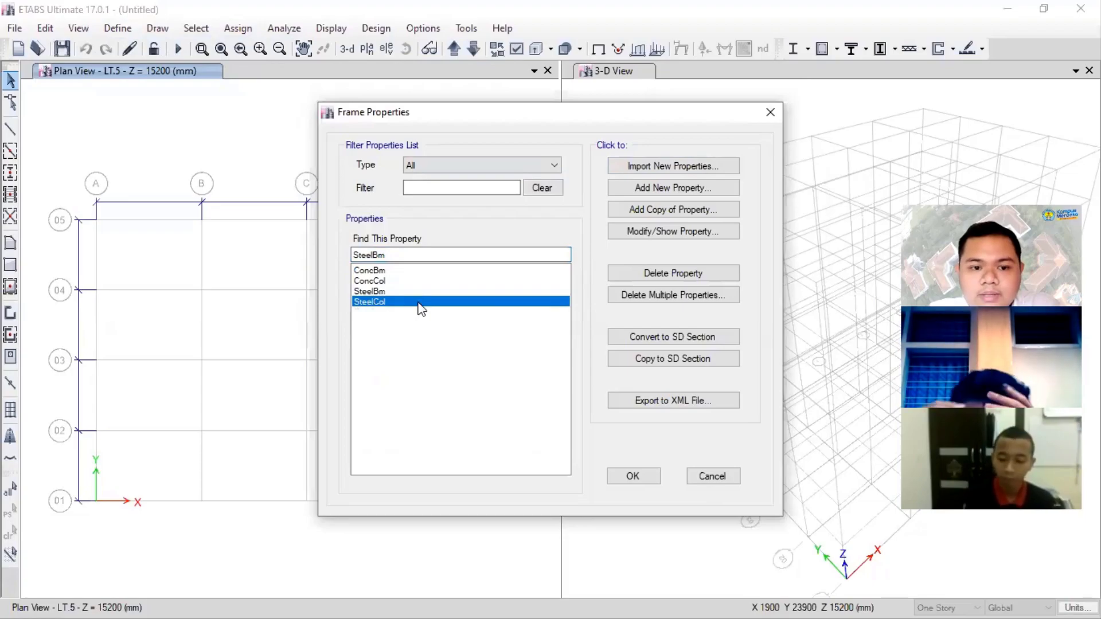
{"action": "left_click", "coordinate": [644, 299]}
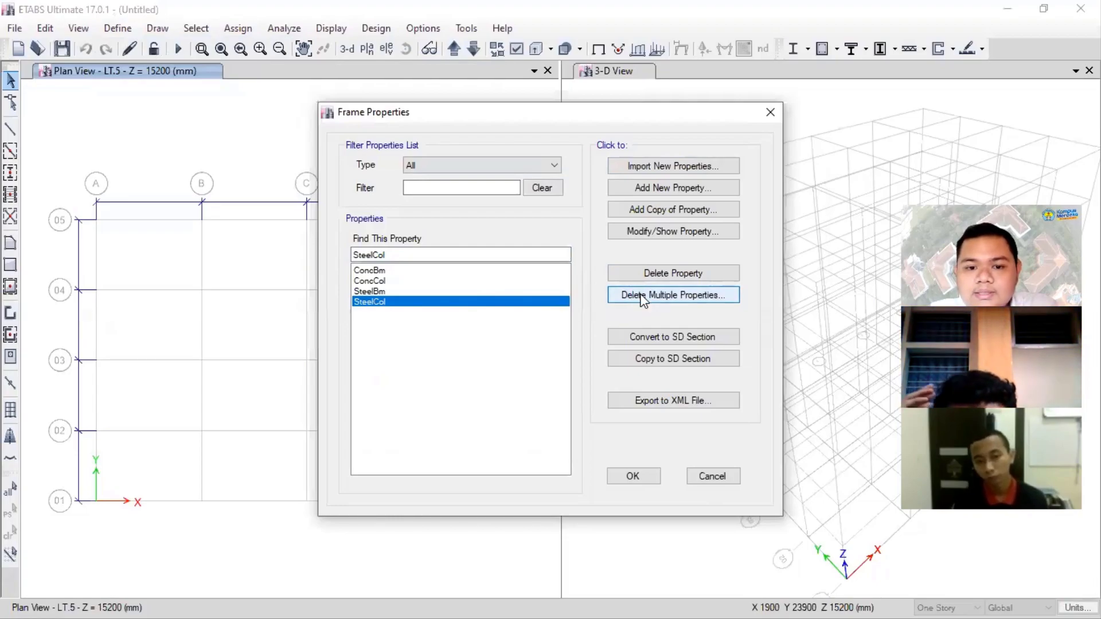
{"action": "left_click_drag", "start_coordinate": [472, 245], "coordinate": [504, 281]}
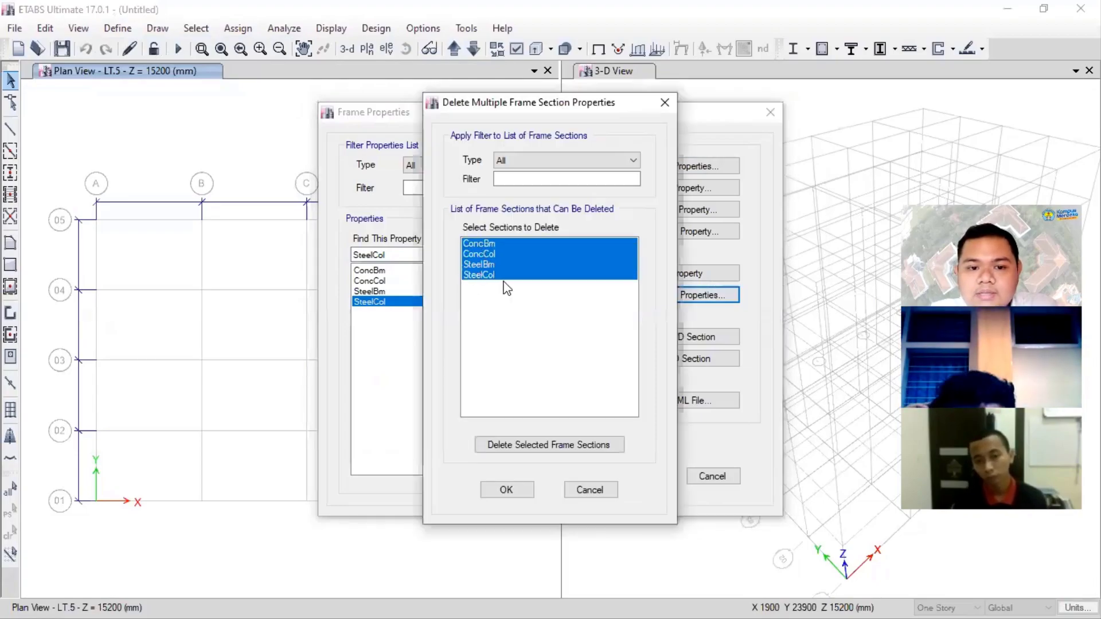
{"action": "left_click", "coordinate": [545, 446]}
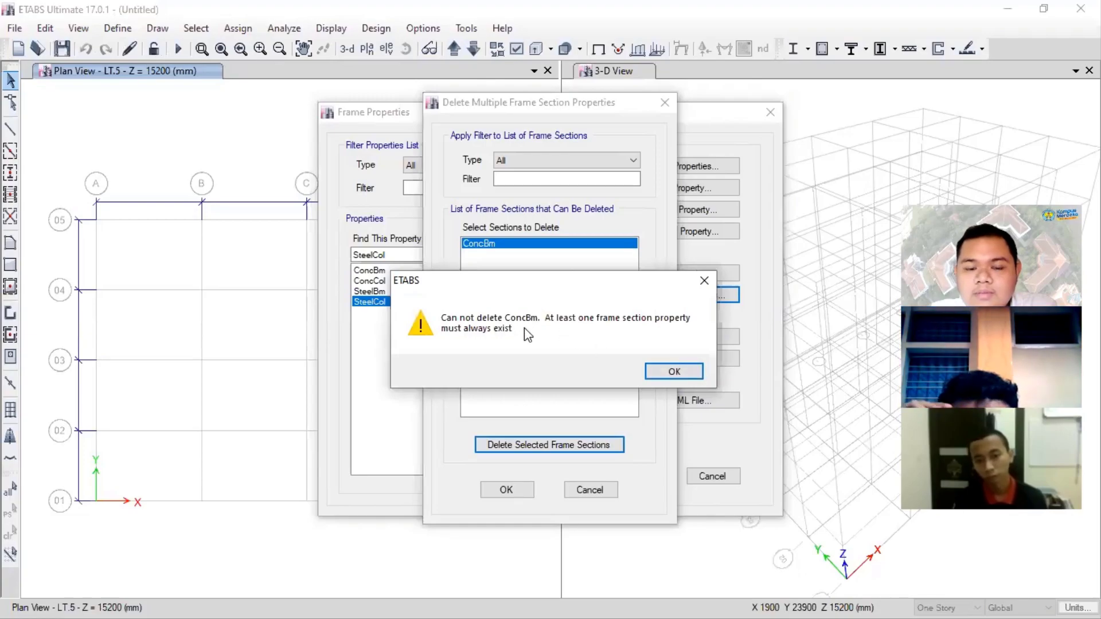
{"action": "left_click", "coordinate": [671, 372]}
{"action": "left_click", "coordinate": [518, 492]}
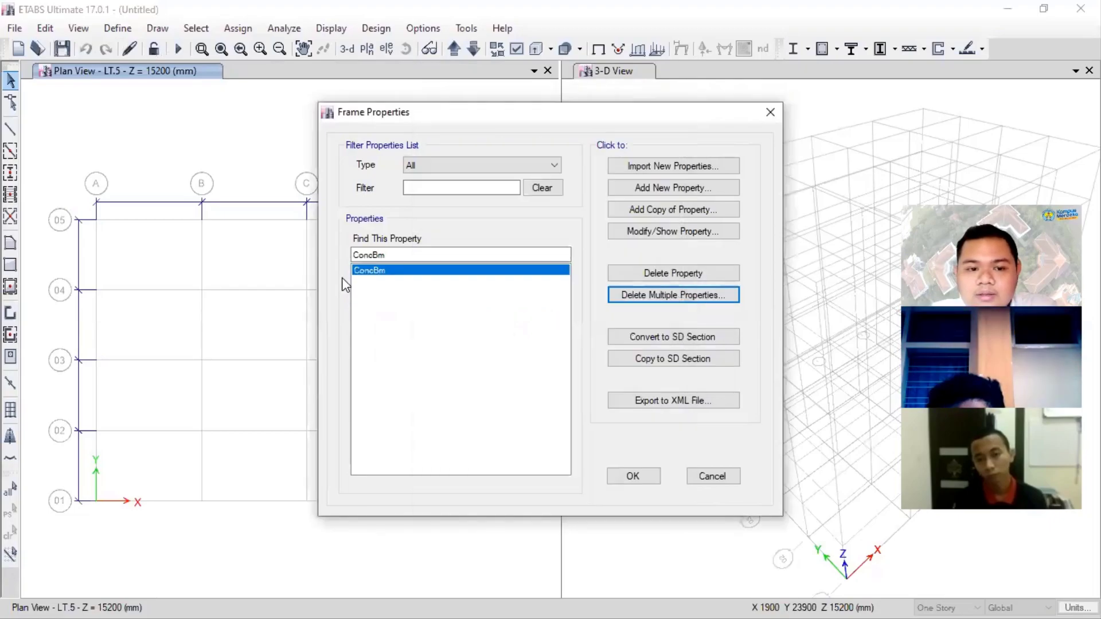
- Add a new frame section with the Concrete Rectangular shape and name it K40X40
{"action": "left_click", "coordinate": [625, 190]}
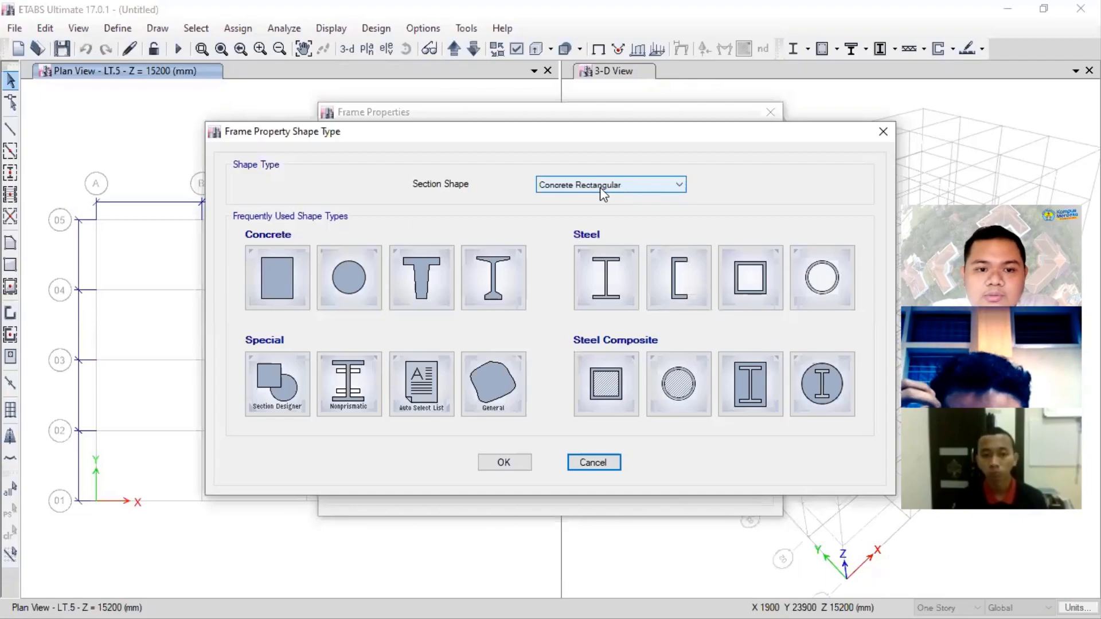
{"action": "left_click", "coordinate": [600, 187]}
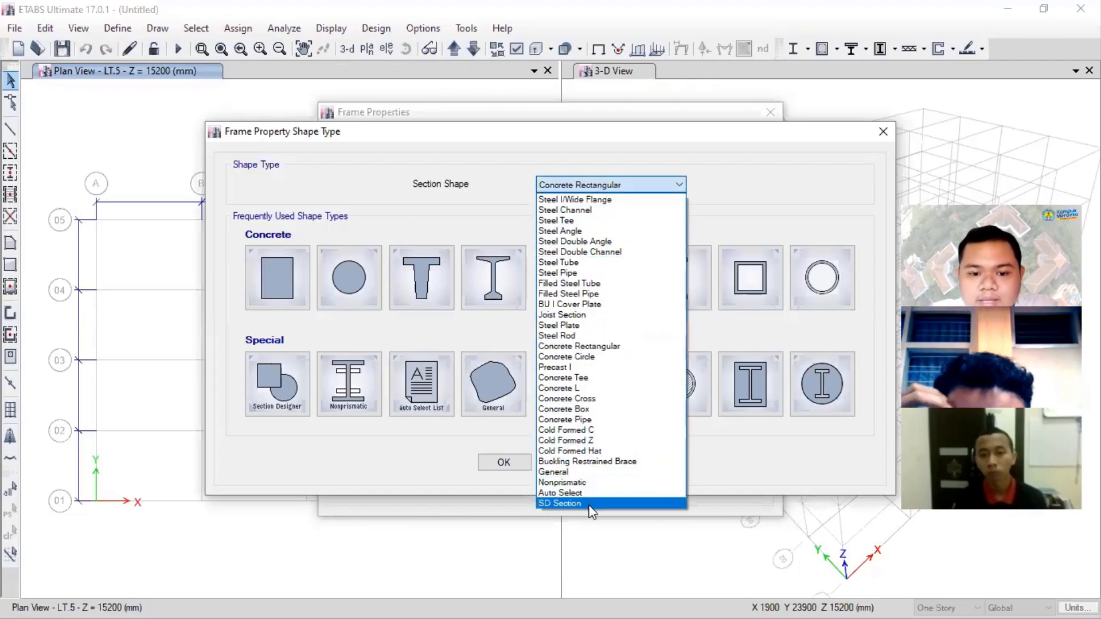
{"action": "left_click", "coordinate": [721, 173]}
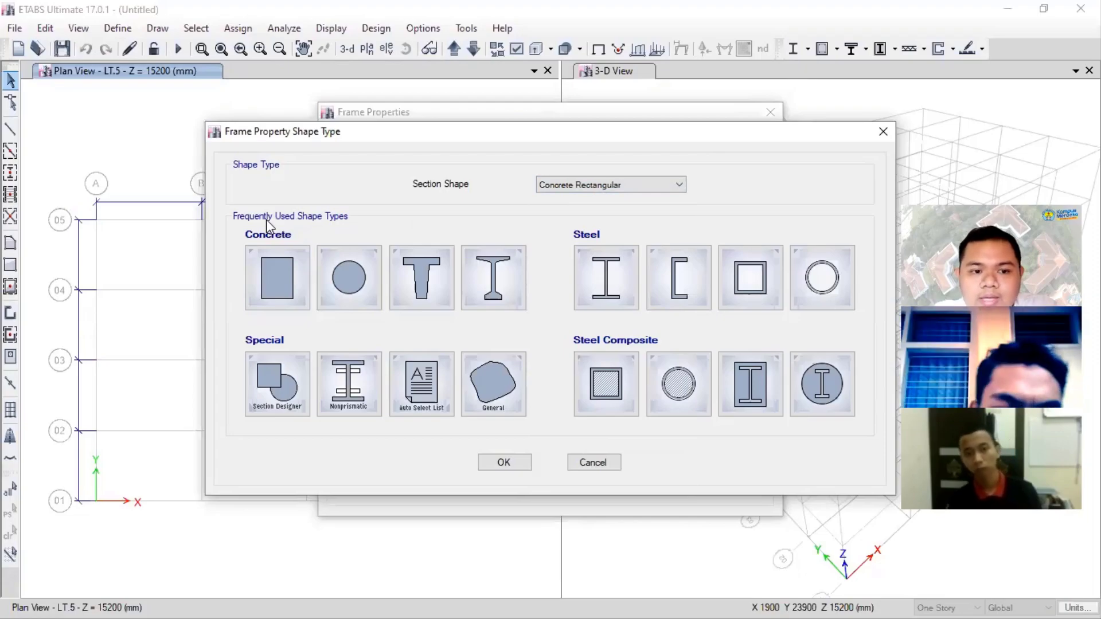
{"action": "left_click", "coordinate": [282, 266]}
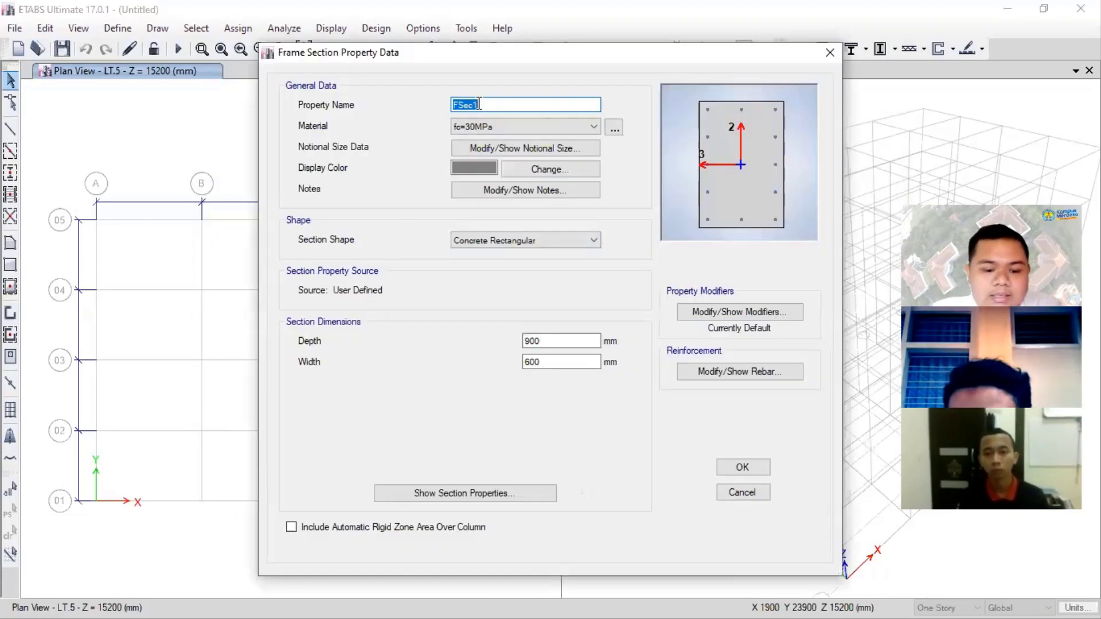
{"action": "type", "text": "K"}
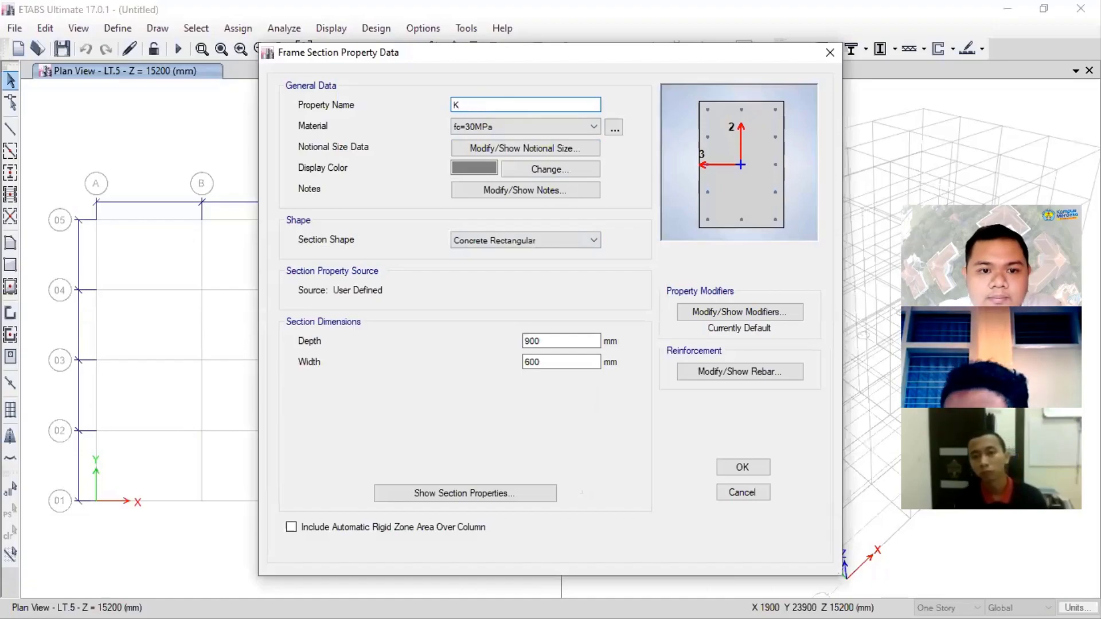
{"action": "type", "text": " 30"}
{"action": "key", "text": "BackSpace"}
{"action": "key", "text": "BackSpace"}
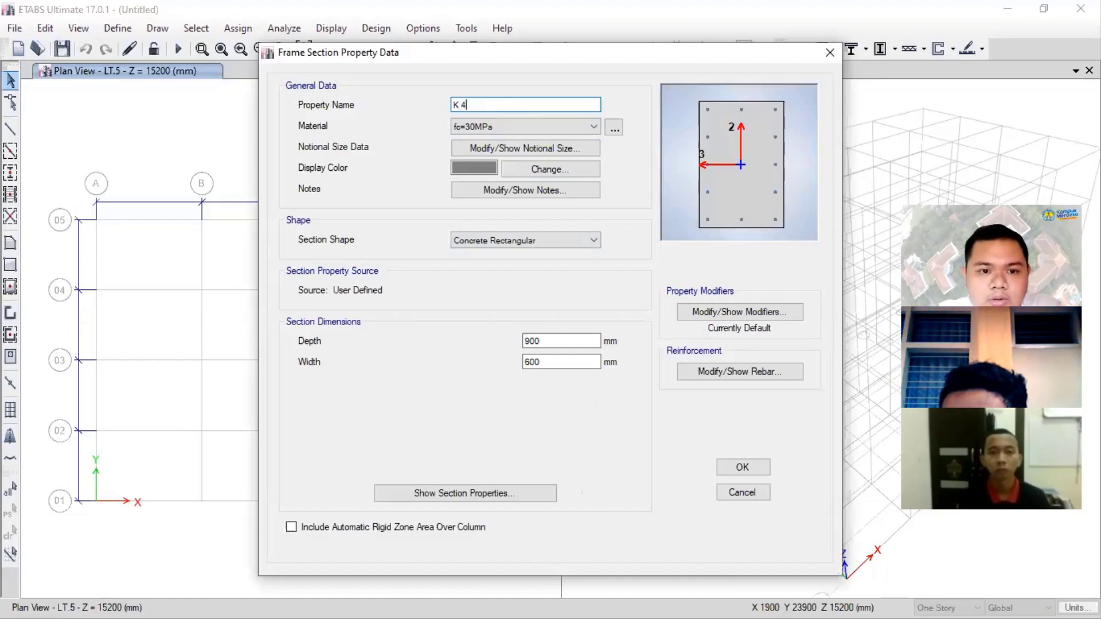
{"action": "type", "text": "40X40"}
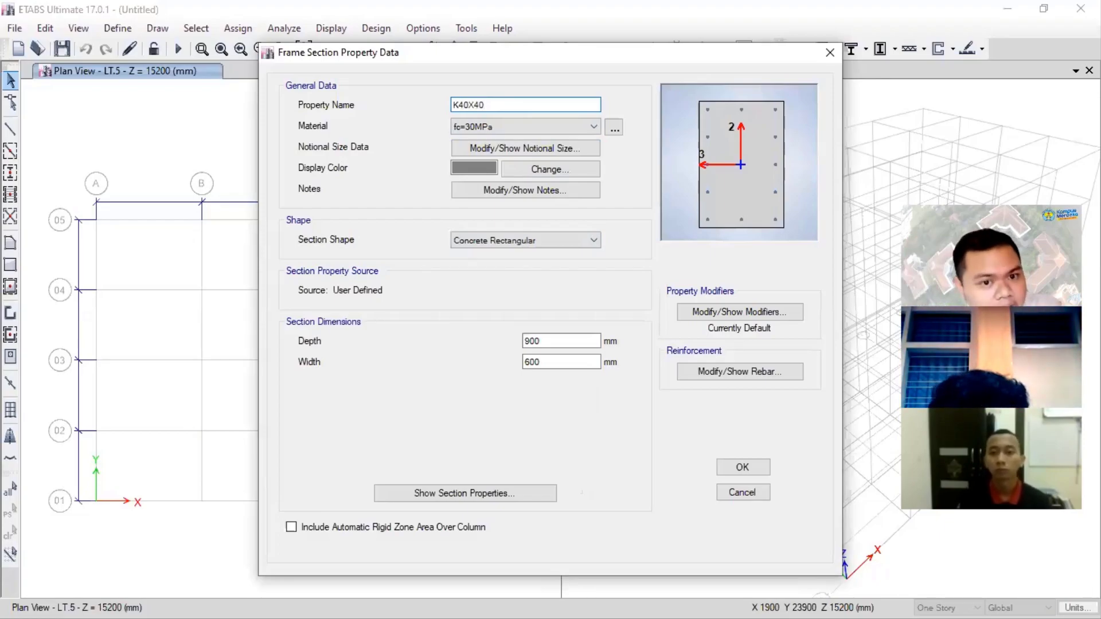
- Try KOLOM 40X40 as the section's property name and return it to K40X40
{"action": "key", "text": "Left"}
{"action": "key", "text": "Left"}
{"action": "key", "text": "Left"}
{"action": "key", "text": "Left"}
{"action": "key", "text": "Left"}
{"action": "type", "text": "OLOM"}
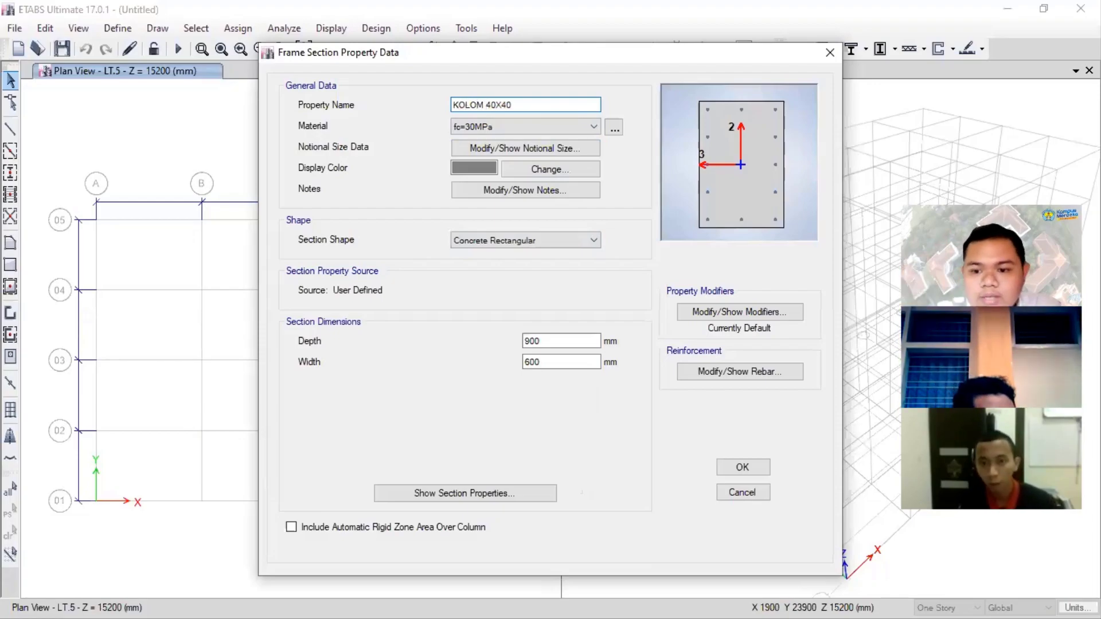
{"action": "key", "text": "shift+Left"}
{"action": "key", "text": "shift+Left"}
{"action": "key", "text": "shift+Left"}
{"action": "key", "text": "shift+Left"}
{"action": "key", "text": "shift+Left"}
{"action": "type", "text": "40"}
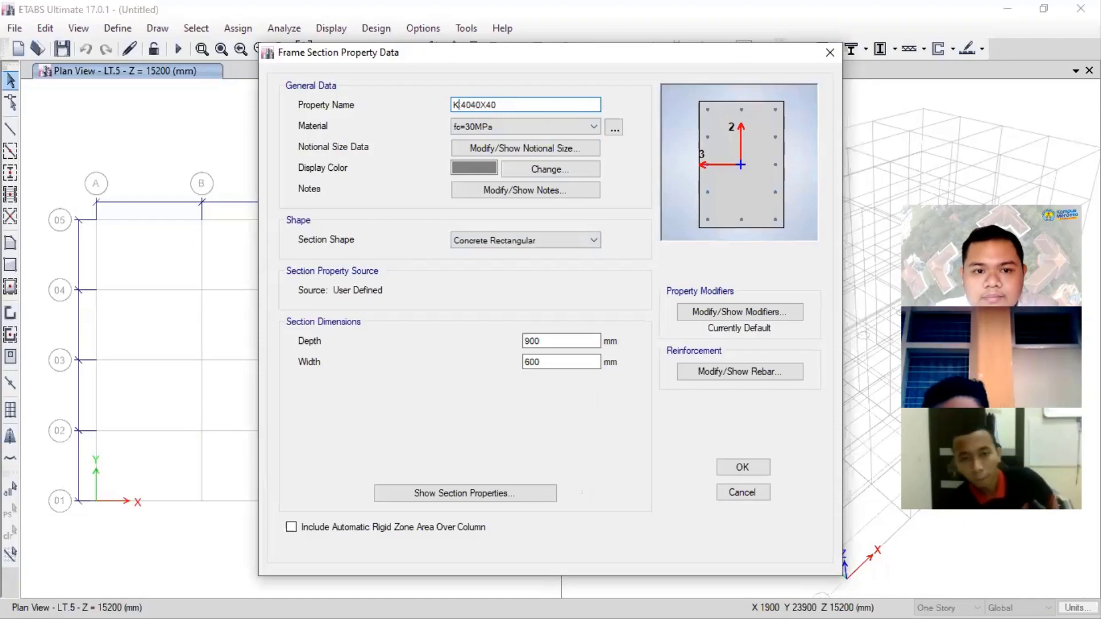
{"action": "key", "text": "Delete"}
{"action": "key", "text": "Delete"}
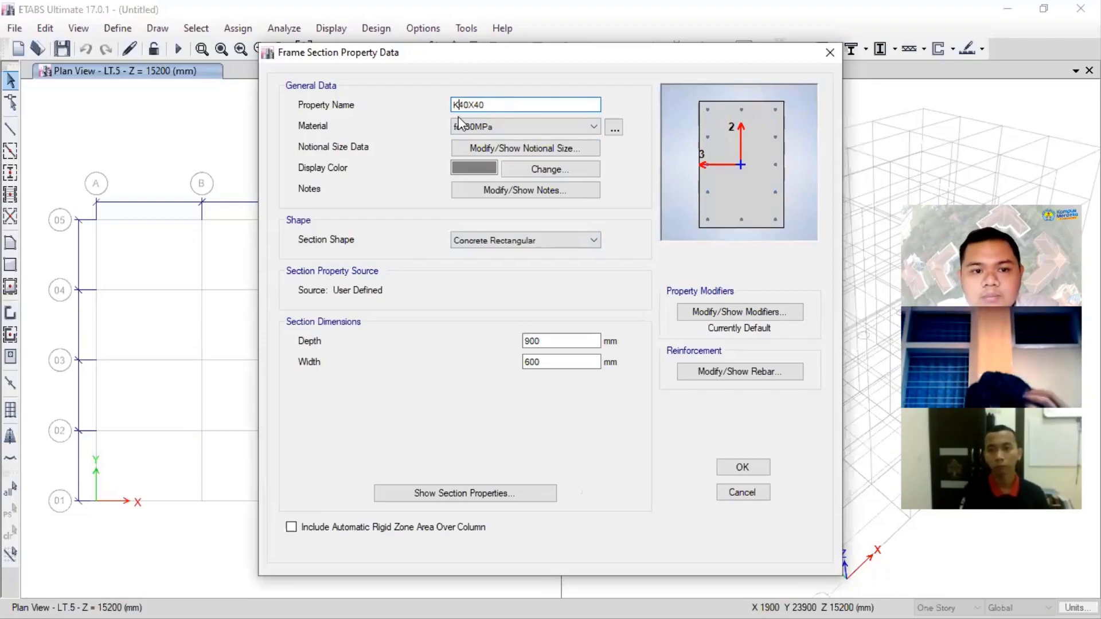
- Choose fc=30MPa as the K40X40 section's material and view its notional size parameters without changing them
{"action": "left_click", "coordinate": [592, 126]}
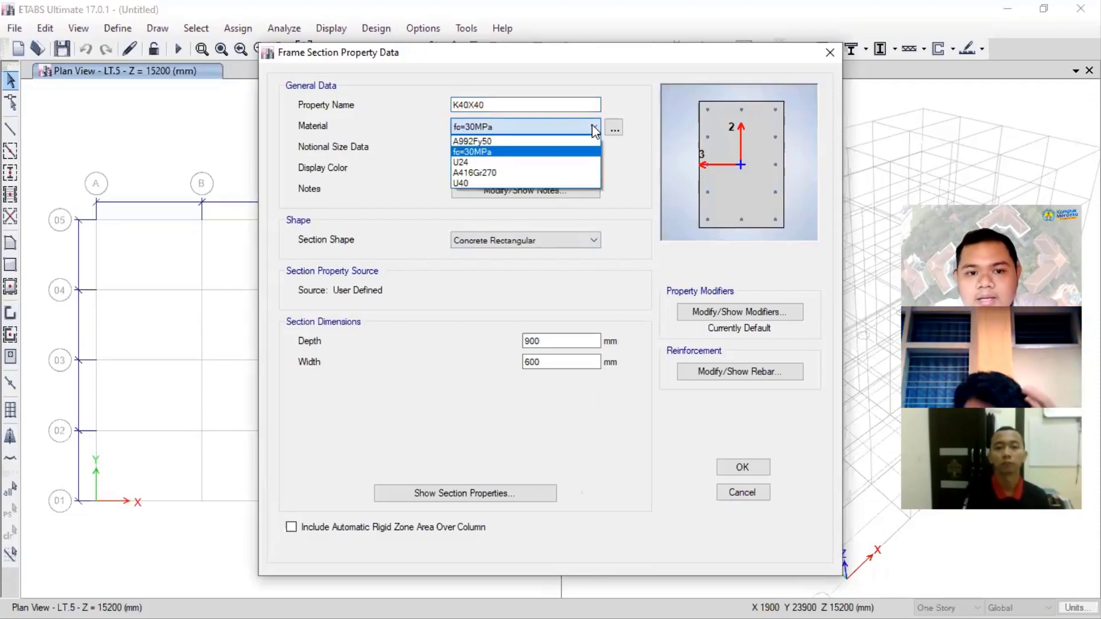
{"action": "left_click", "coordinate": [534, 153]}
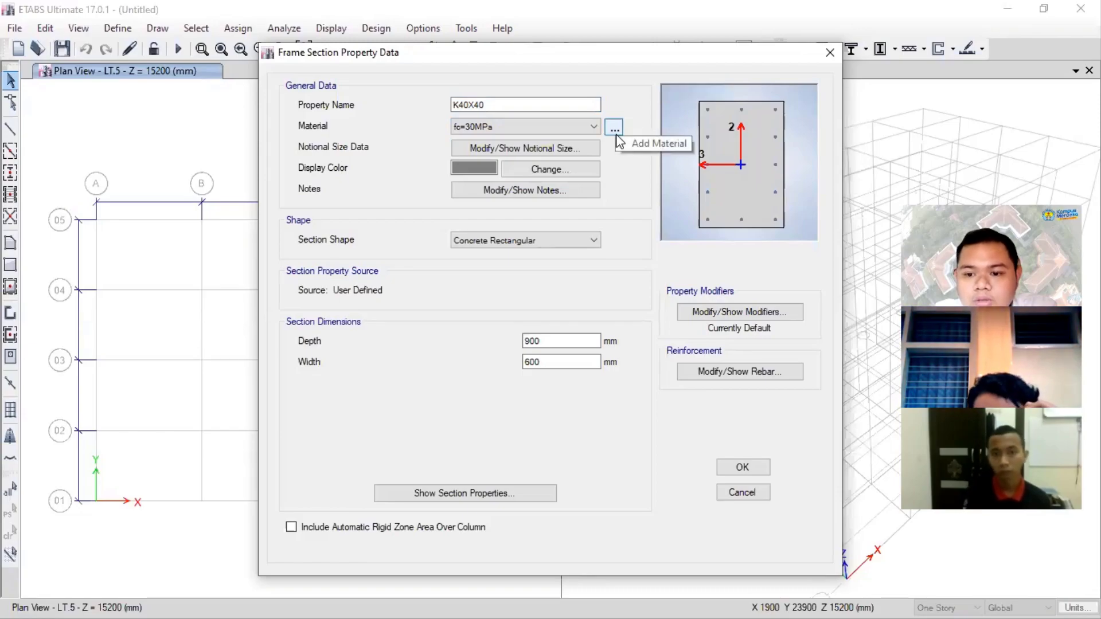
{"action": "left_click", "coordinate": [560, 129]}
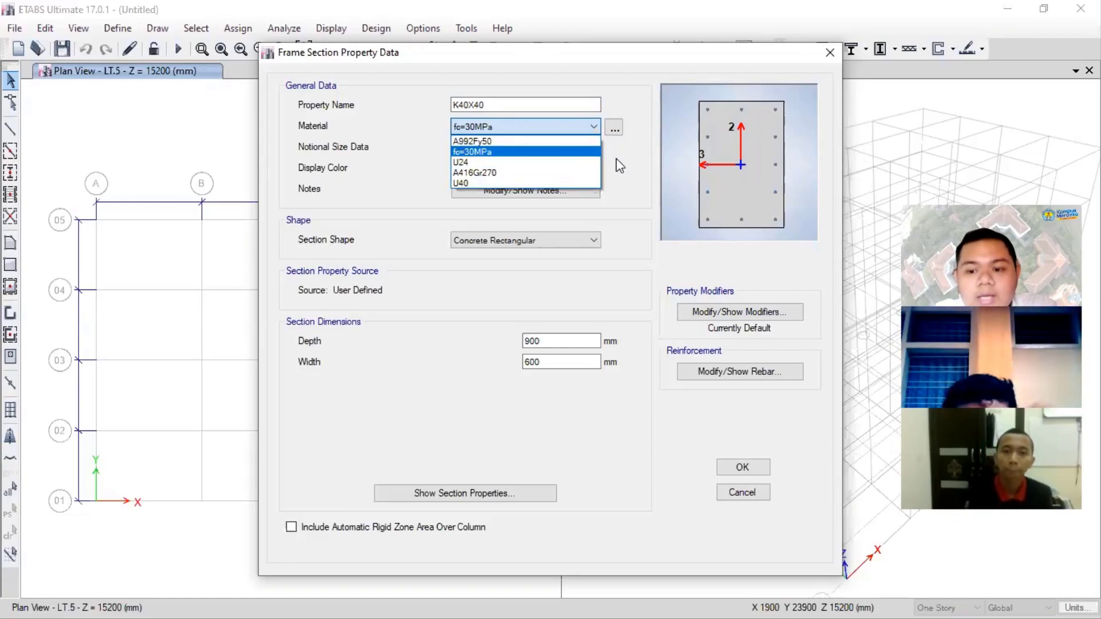
{"action": "left_click", "coordinate": [558, 154]}
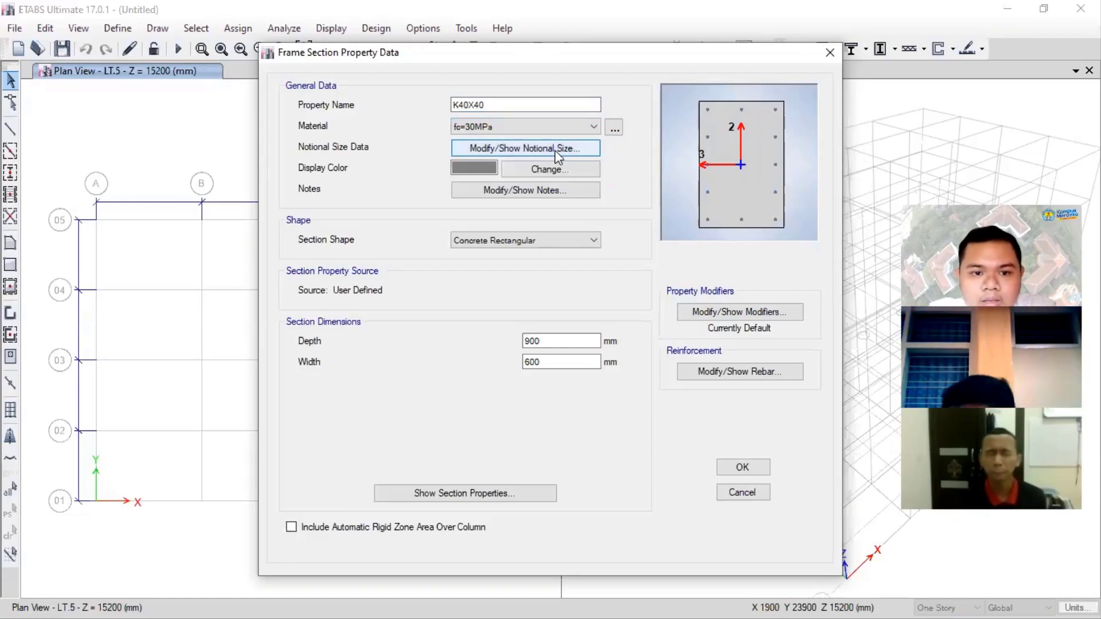
{"action": "left_click", "coordinate": [556, 151]}
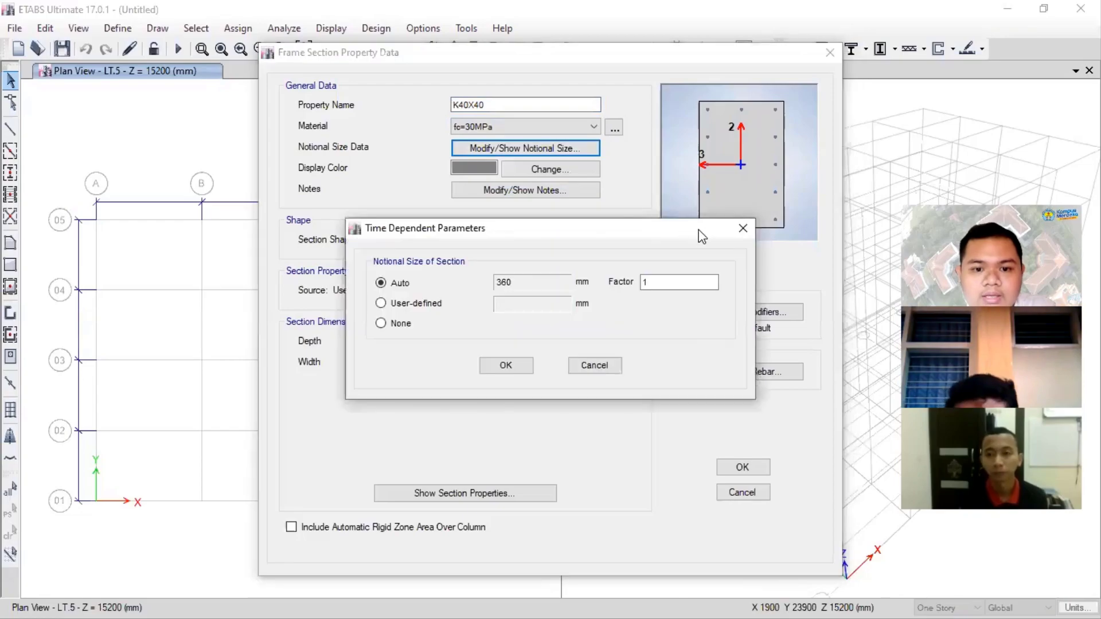
{"action": "left_click", "coordinate": [745, 231]}
- Set the K40X40 section's depth and width both to 400 mm
{"action": "double_click", "coordinate": [551, 340]}
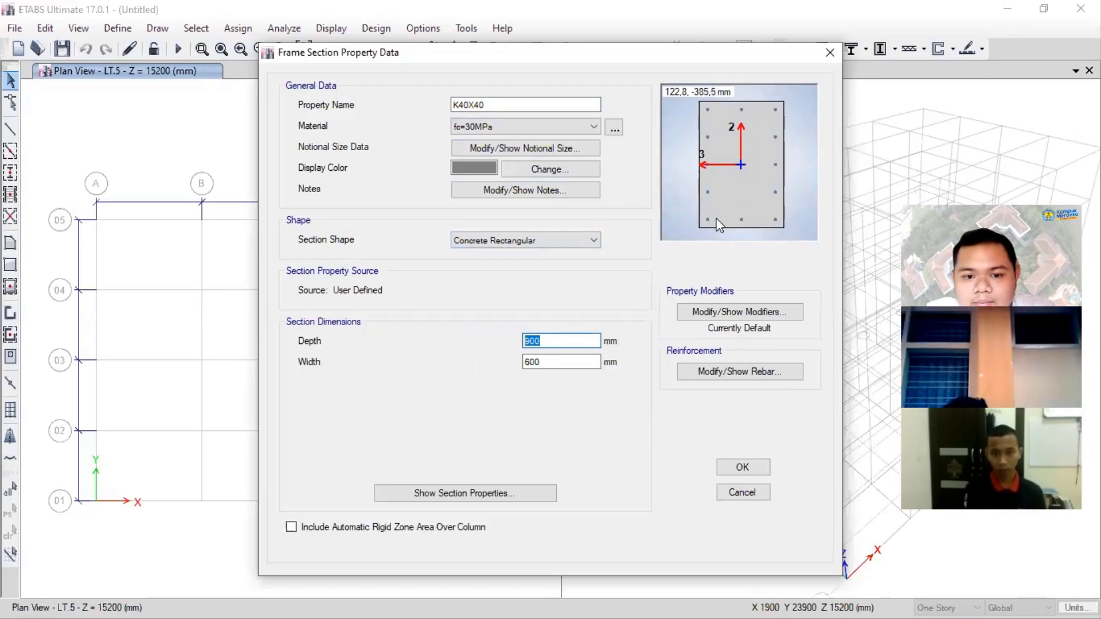
{"action": "left_click", "coordinate": [575, 339]}
{"action": "left_click_drag", "start_coordinate": [574, 339], "coordinate": [483, 331]}
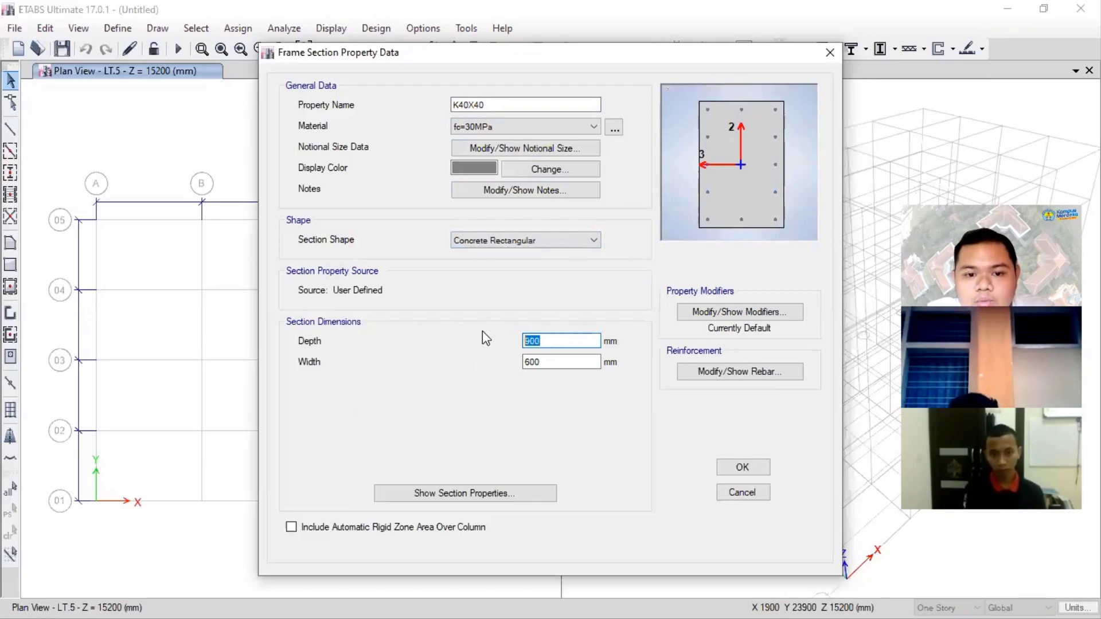
{"action": "type", "text": "400"}
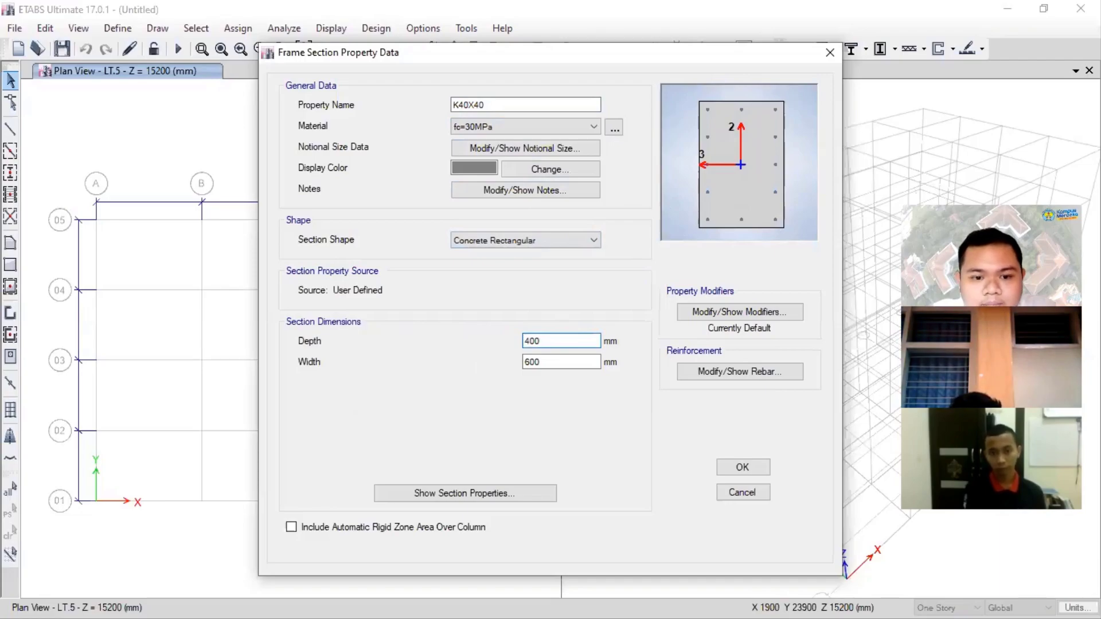
{"action": "key", "text": "Tab"}
{"action": "type", "text": "400"}
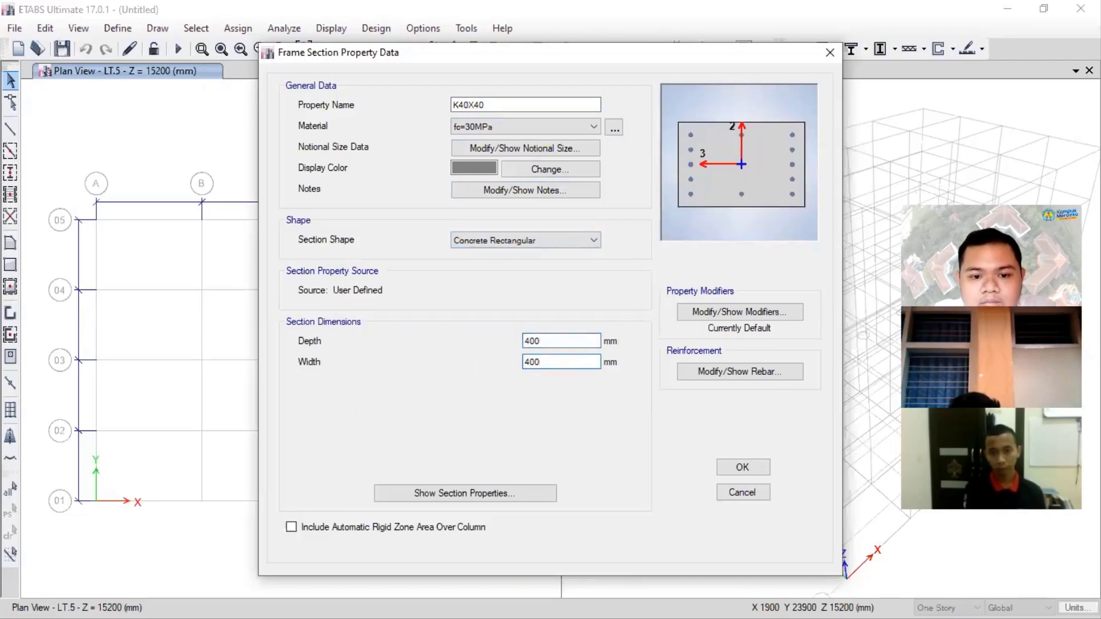
{"action": "left_click", "coordinate": [590, 342]}
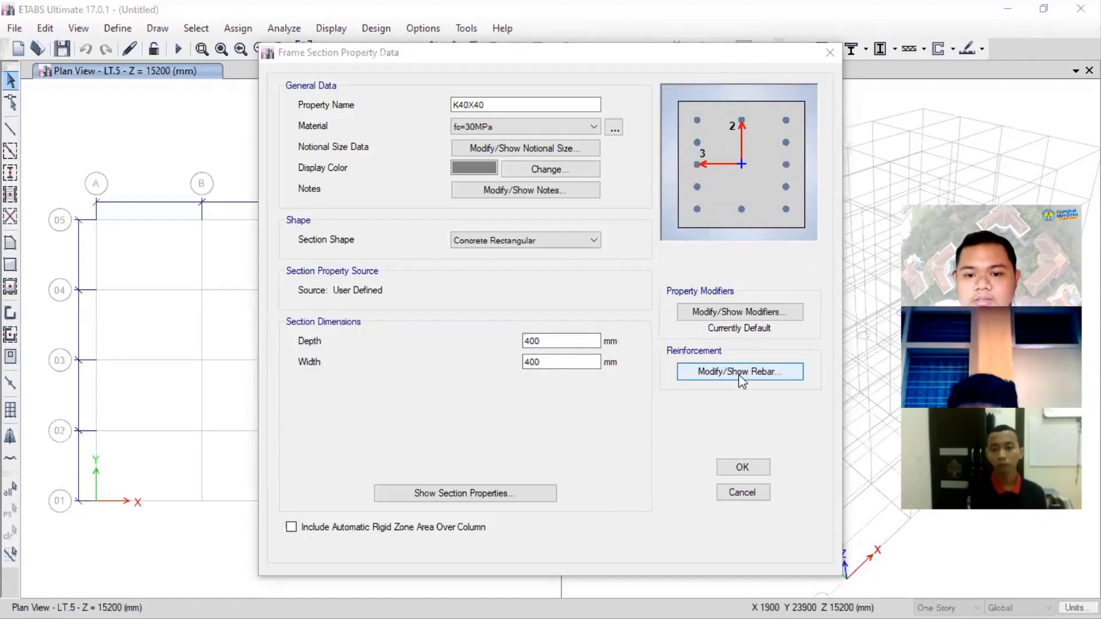
- Open the section's reinforcement data, keep the P-M2-M3 Design (Column) type and set the longitudinal bar material to U40
{"action": "left_click", "coordinate": [712, 372]}
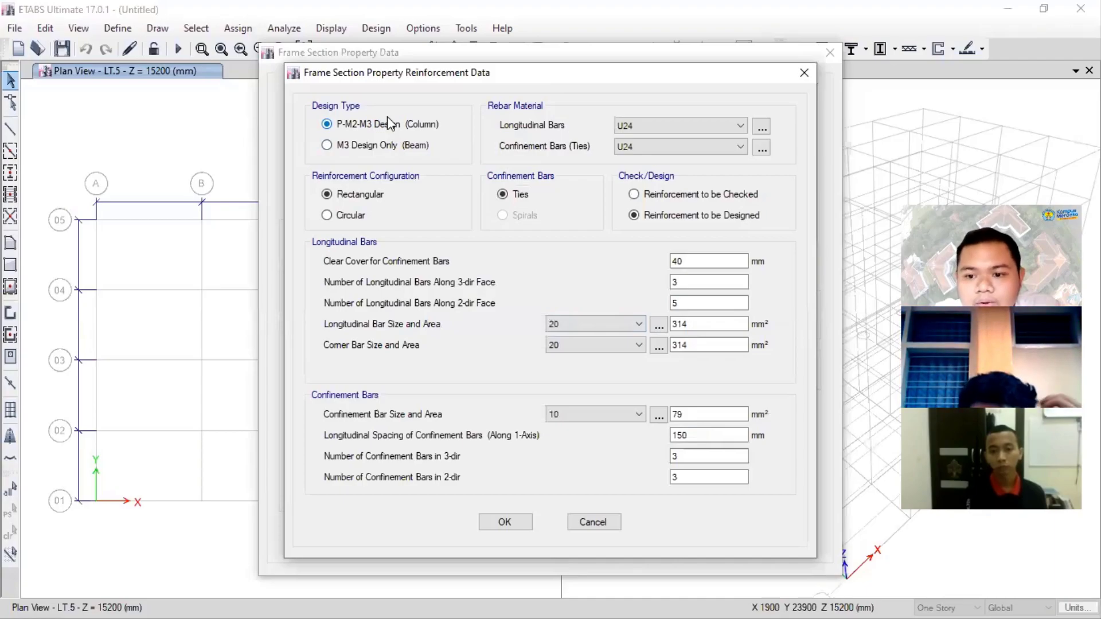
{"action": "left_click", "coordinate": [379, 147]}
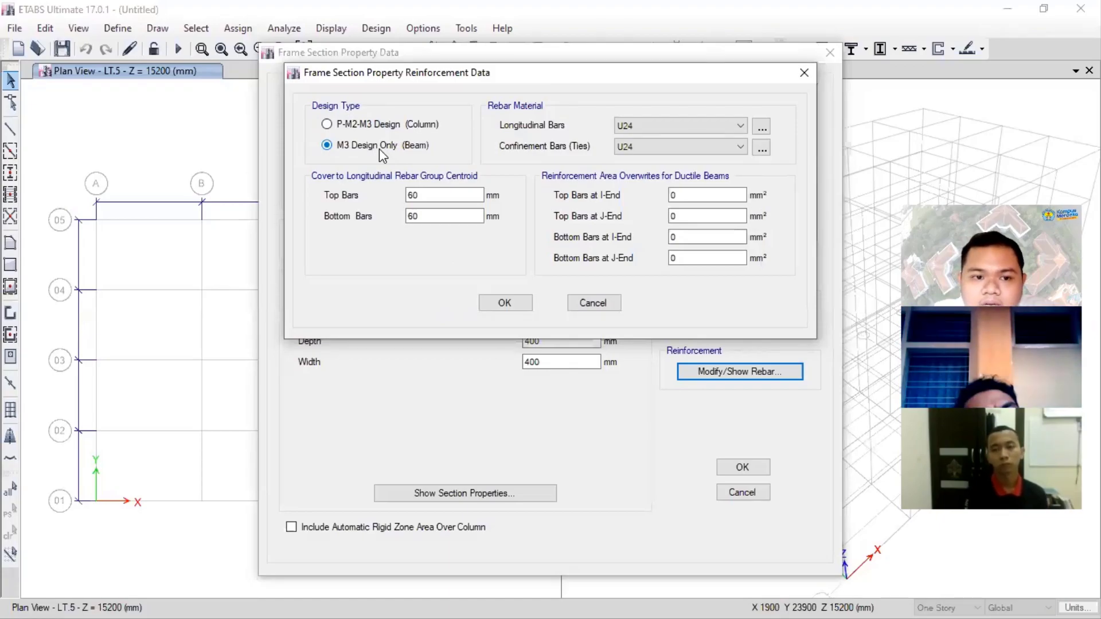
{"action": "left_click", "coordinate": [403, 126]}
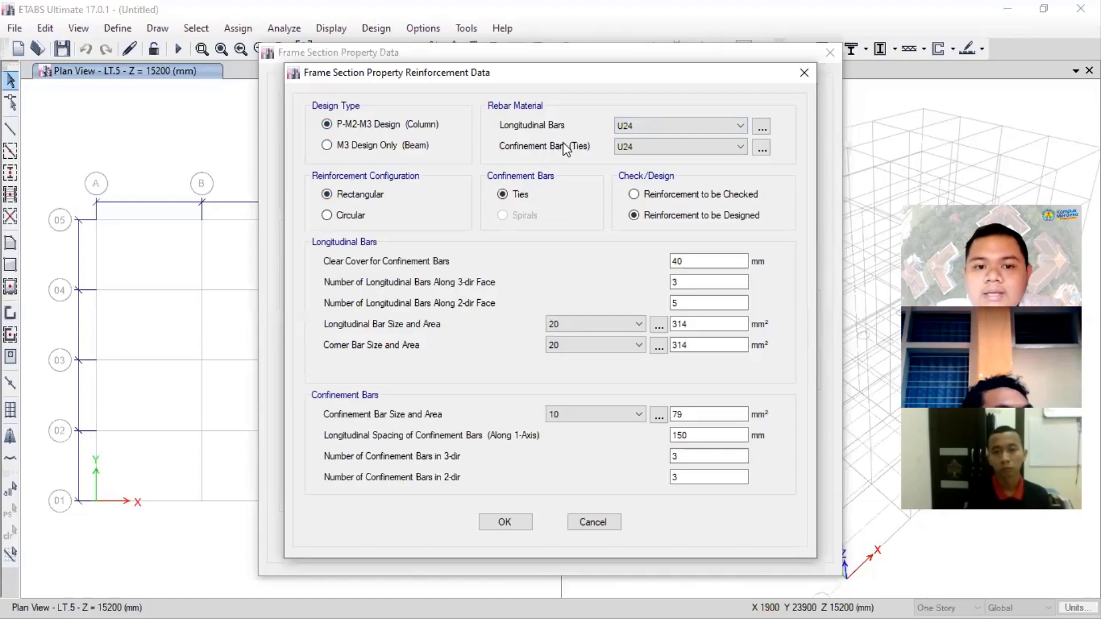
{"action": "left_click", "coordinate": [653, 129]}
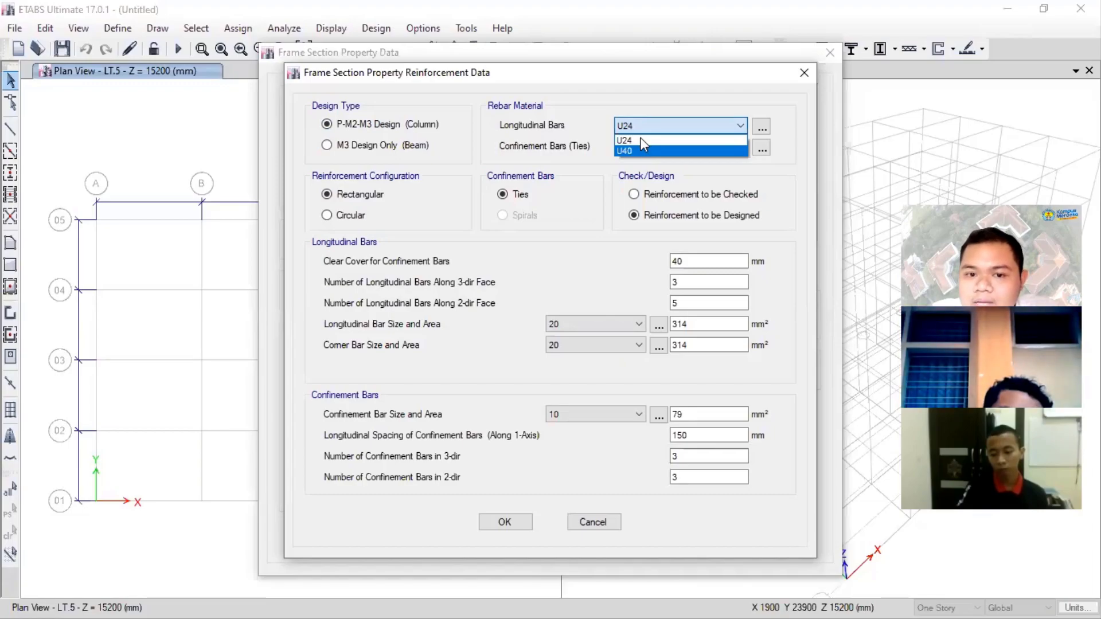
{"action": "left_click", "coordinate": [641, 148]}
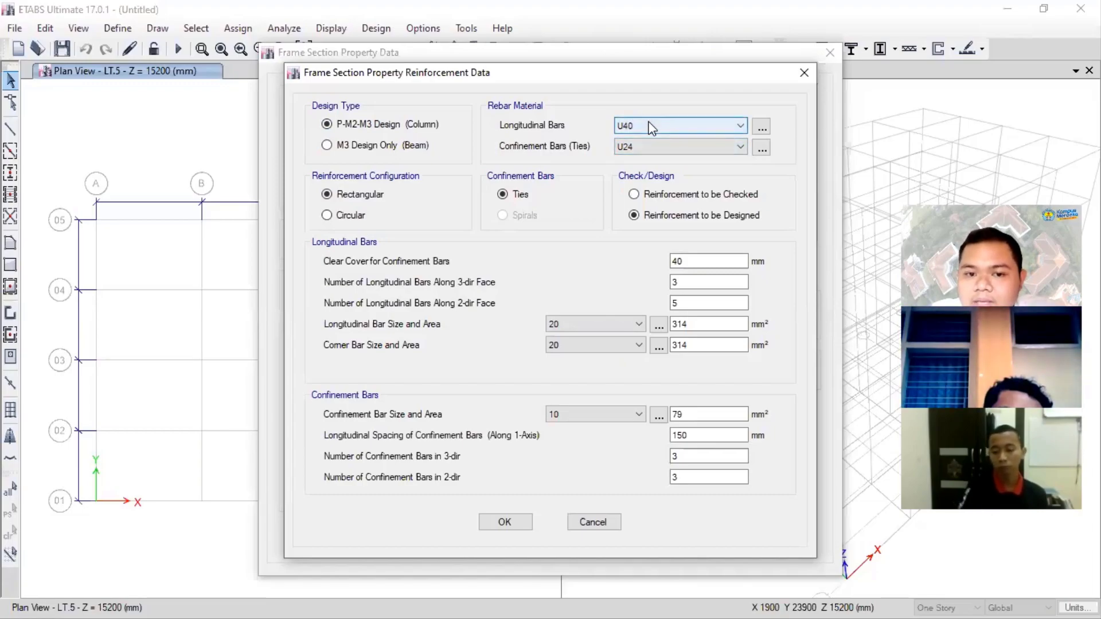
{"action": "left_click", "coordinate": [652, 128]}
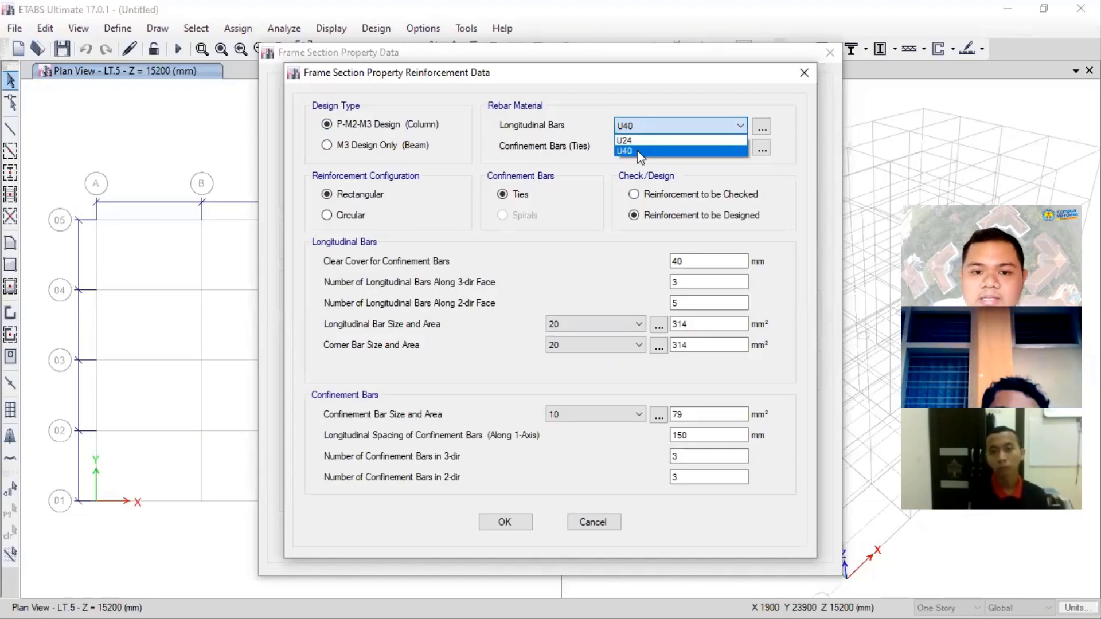
{"action": "left_click", "coordinate": [638, 151]}
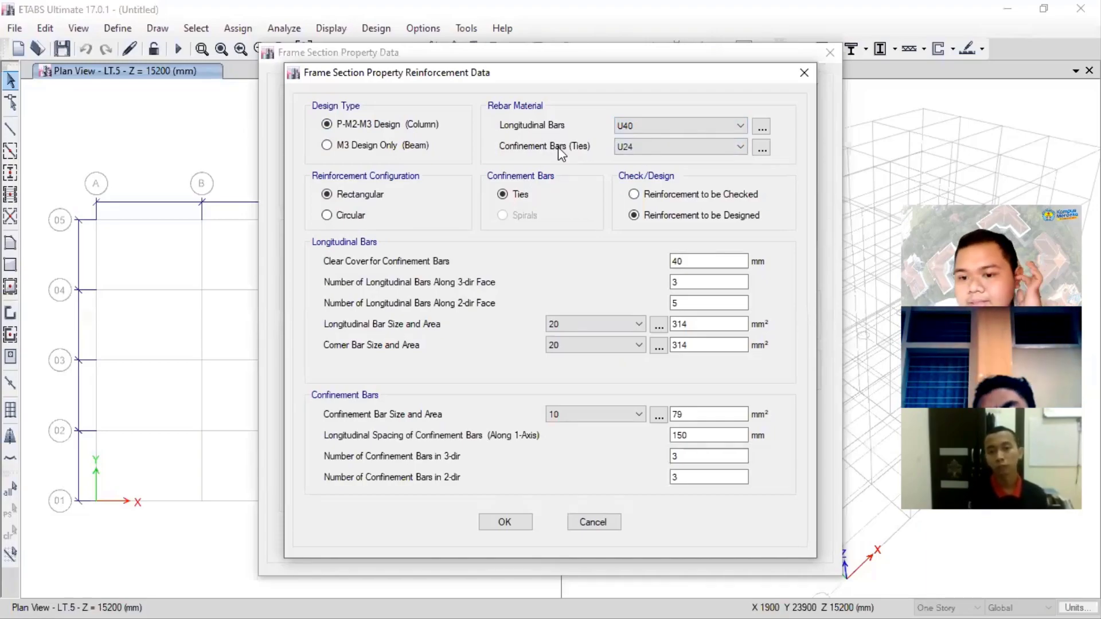
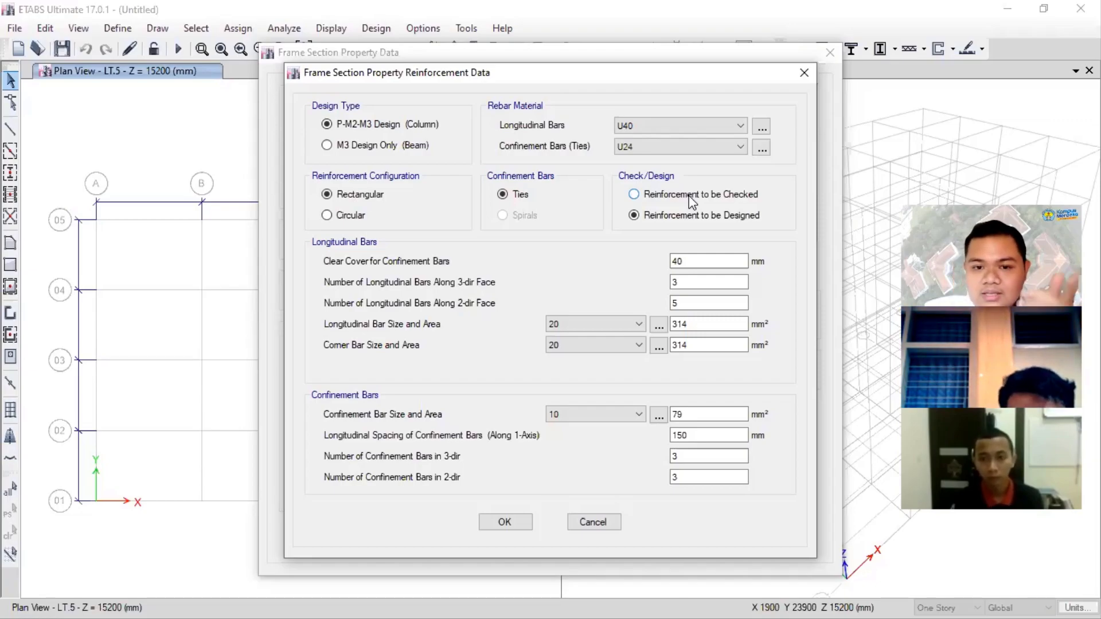
- Set the column reinforcement to be checked and enter 40+(10/2) mm as the clear cover for confinement bars
{"action": "left_click", "coordinate": [691, 197]}
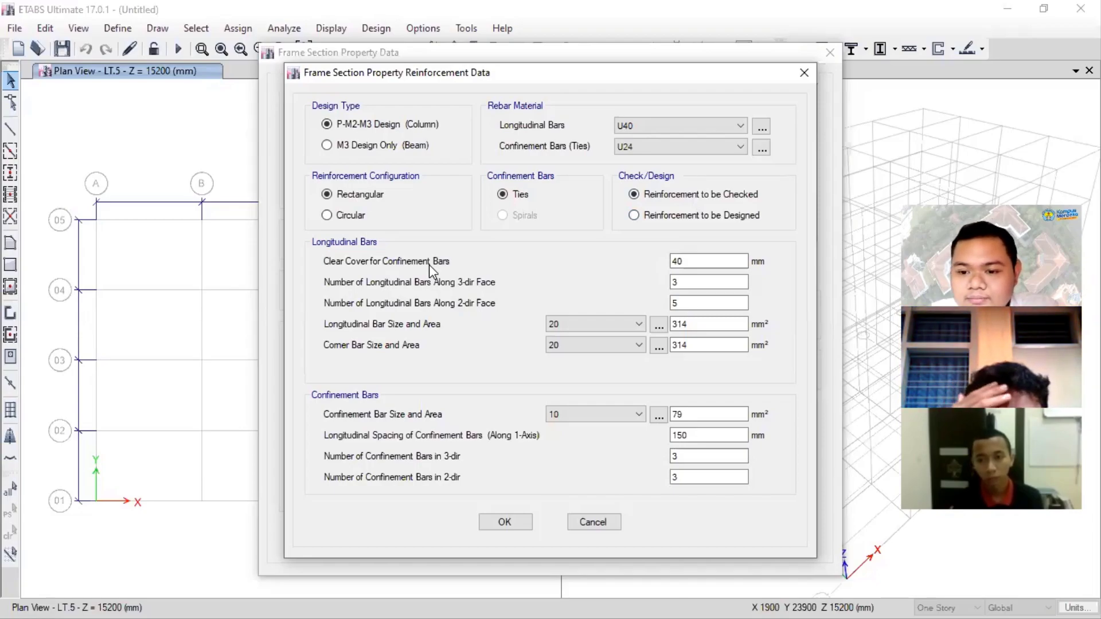
{"action": "left_click_drag", "start_coordinate": [689, 262], "coordinate": [670, 261]}
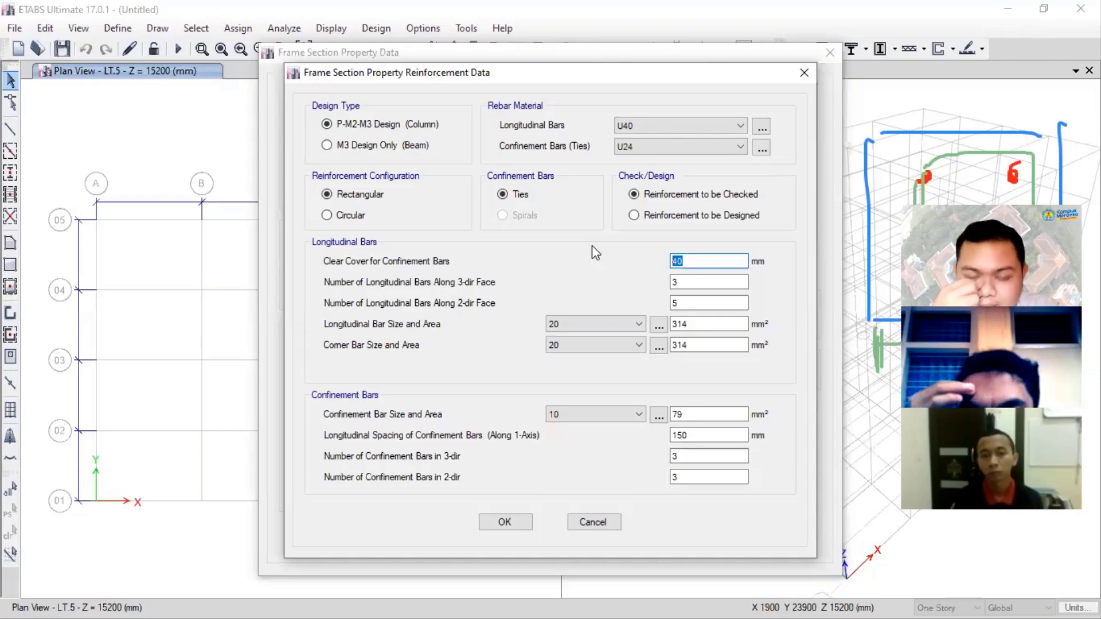
{"action": "key", "text": "End"}
{"action": "type", "text": "+"}
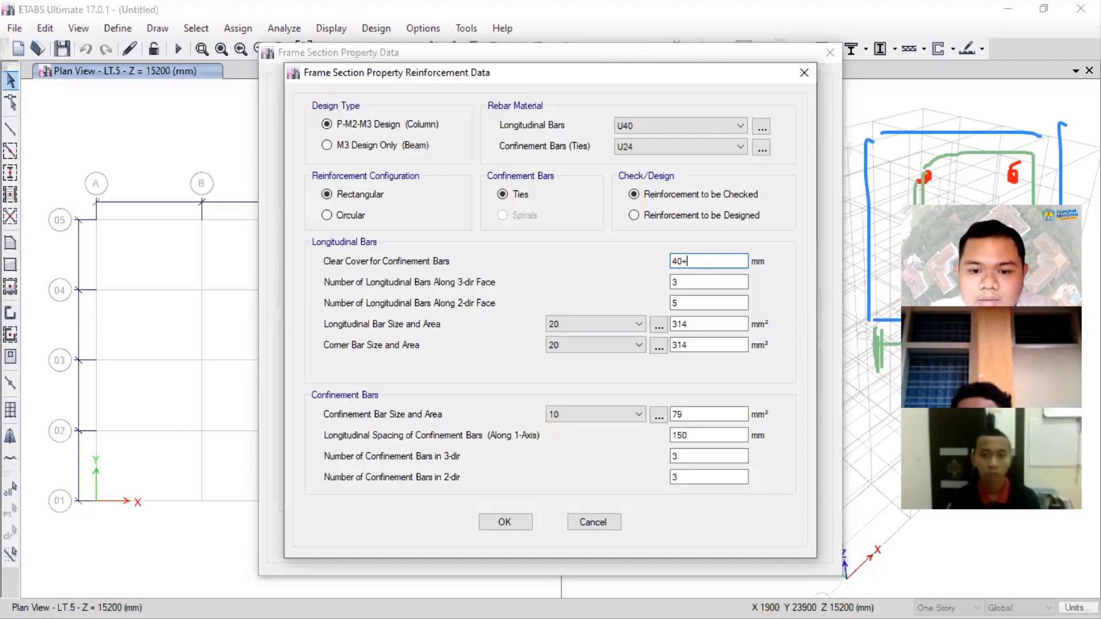
{"action": "type", "text": "(10/2)"}
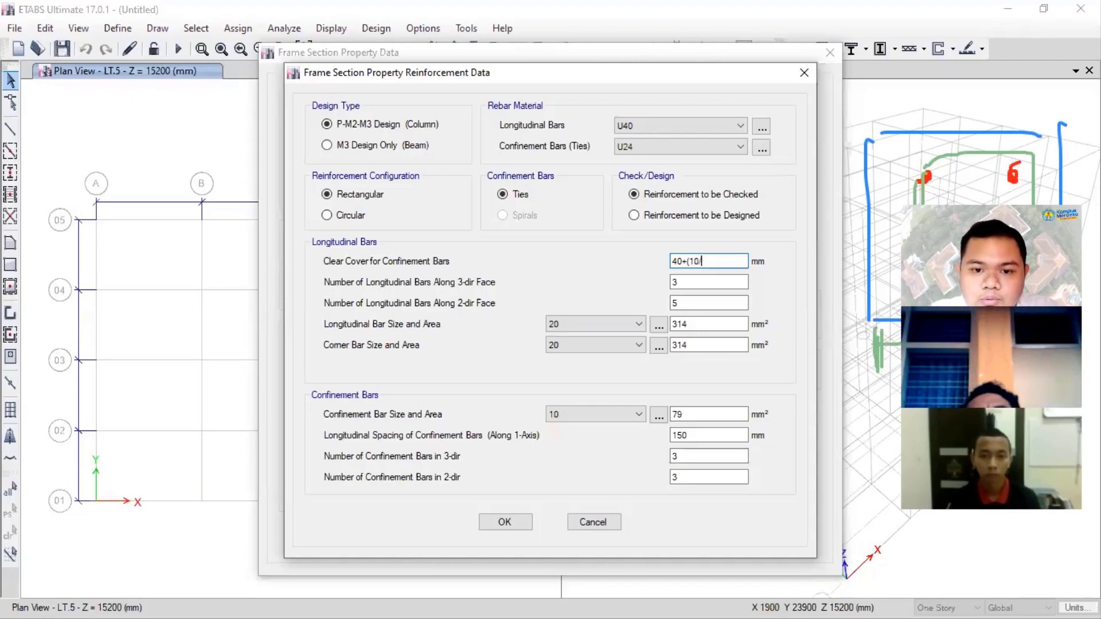
{"action": "left_click", "coordinate": [678, 281]}
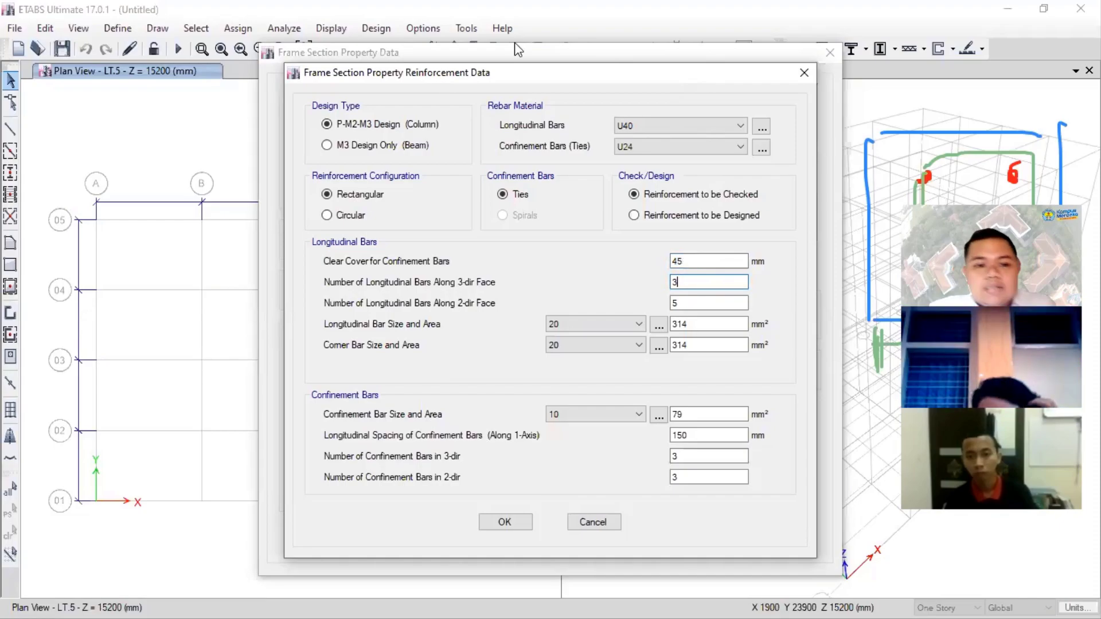
- Set the number of longitudinal bars to 4 along both the 3-dir and 2-dir faces
{"action": "left_click_drag", "start_coordinate": [437, 79], "coordinate": [266, 48]}
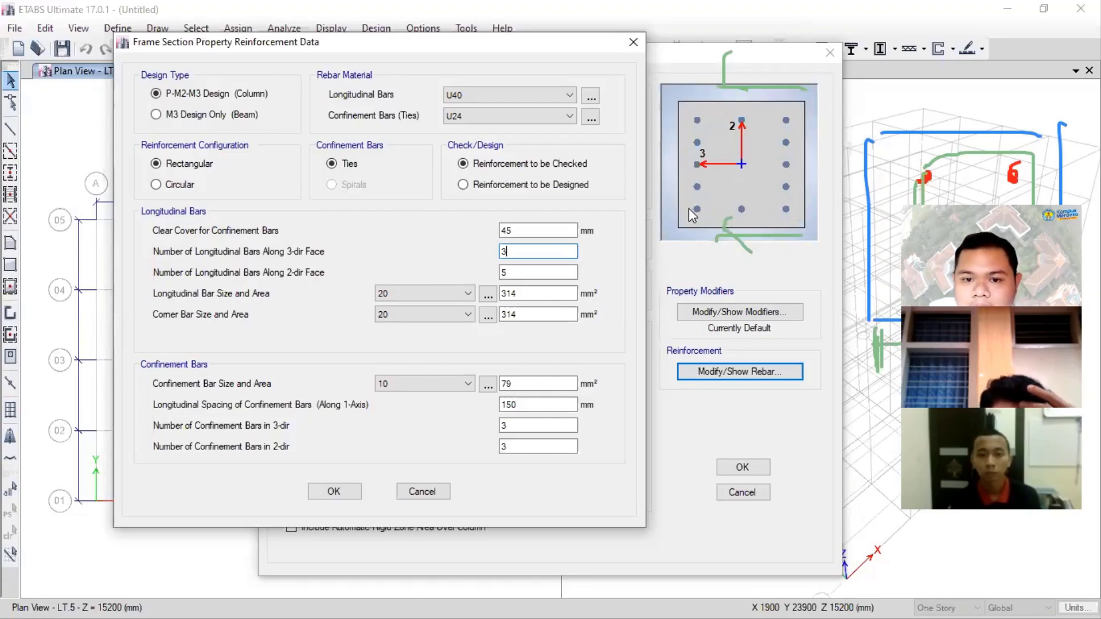
{"action": "left_click_drag", "start_coordinate": [522, 247], "coordinate": [491, 248]}
{"action": "type", "text": "4"}
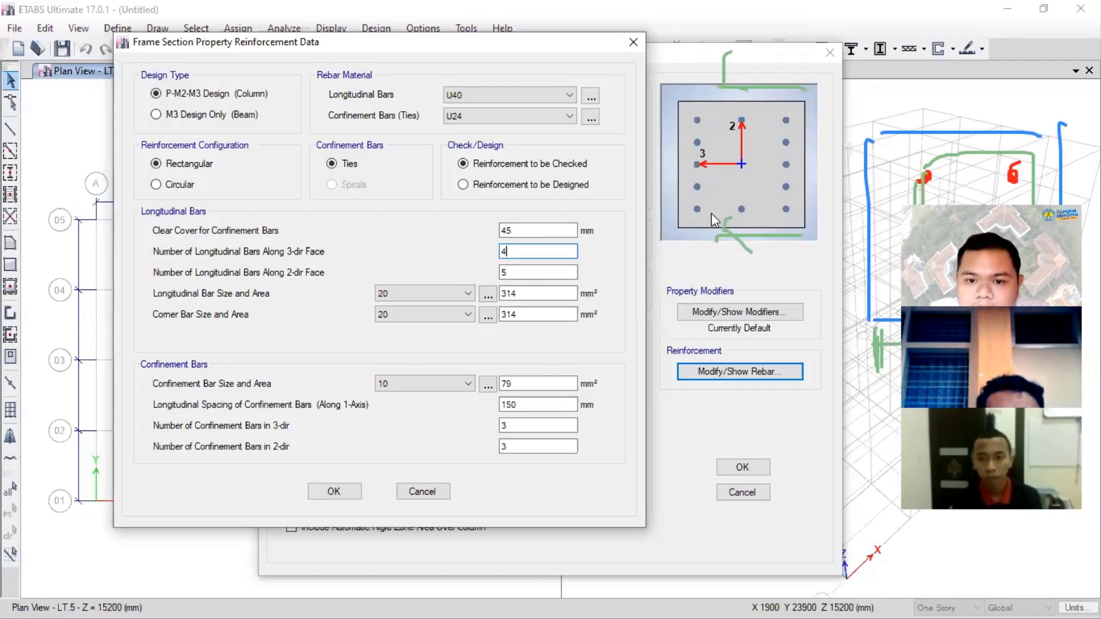
{"action": "key", "text": "Tab"}
{"action": "type", "text": "4"}
{"action": "left_click", "coordinate": [526, 290]}
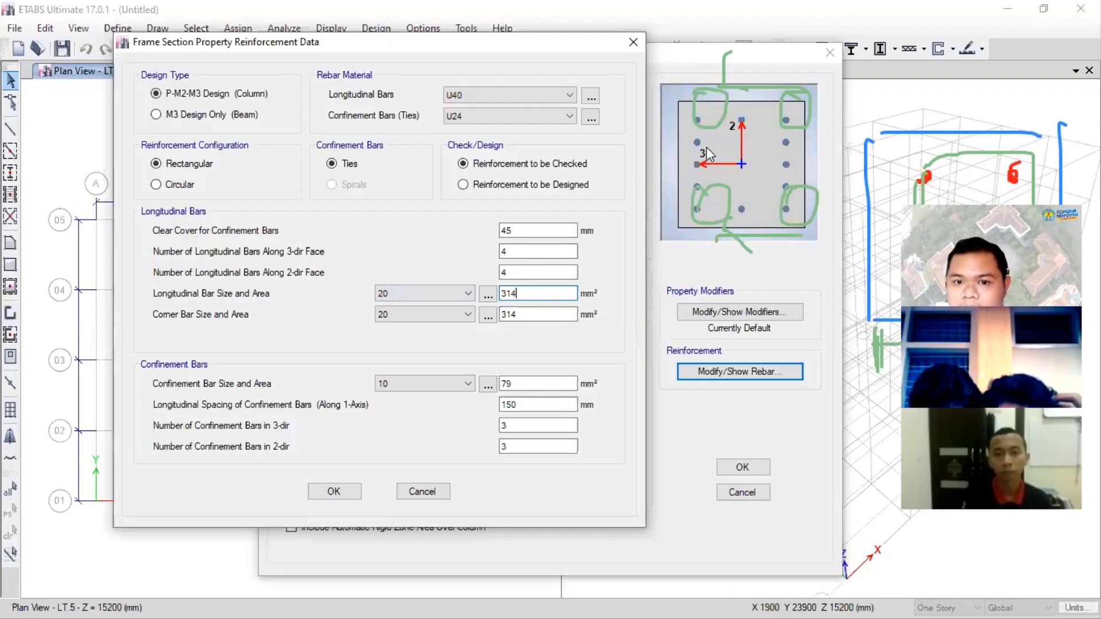
- Choose D19 as the size of both the longitudinal bars and the corner bars
{"action": "left_click", "coordinate": [763, 52]}
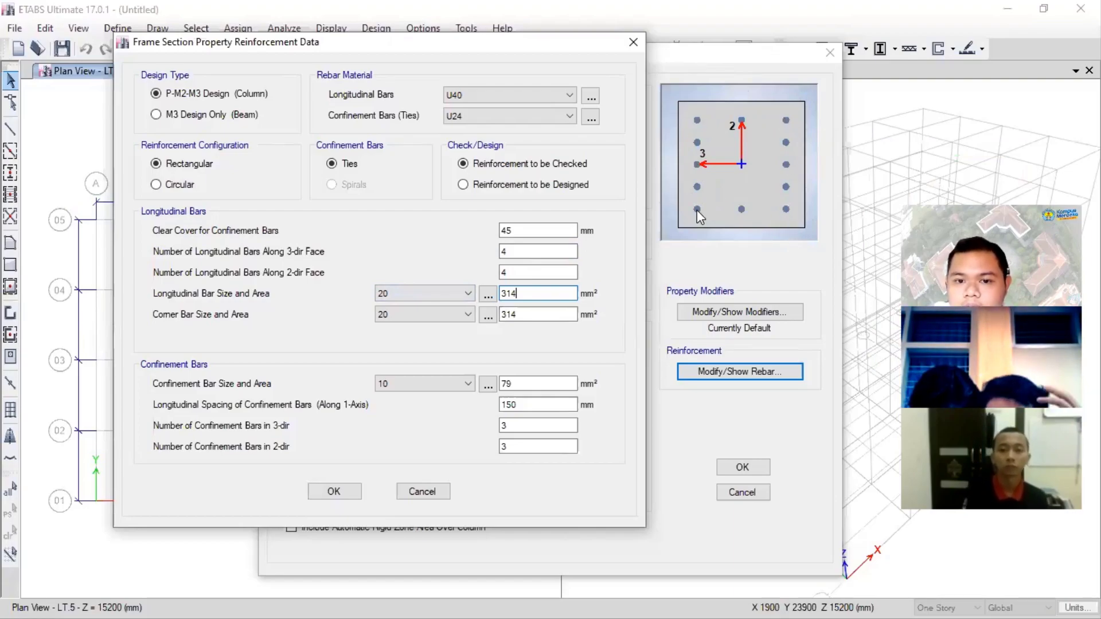
{"action": "left_click", "coordinate": [466, 294]}
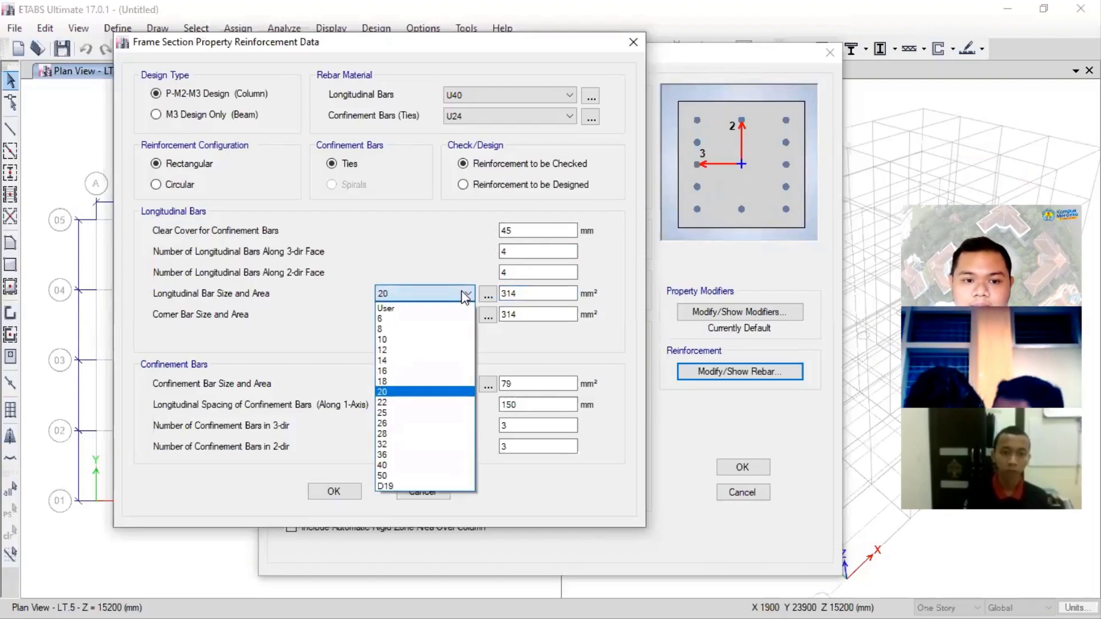
{"action": "left_click", "coordinate": [389, 486]}
{"action": "left_click", "coordinate": [456, 314]}
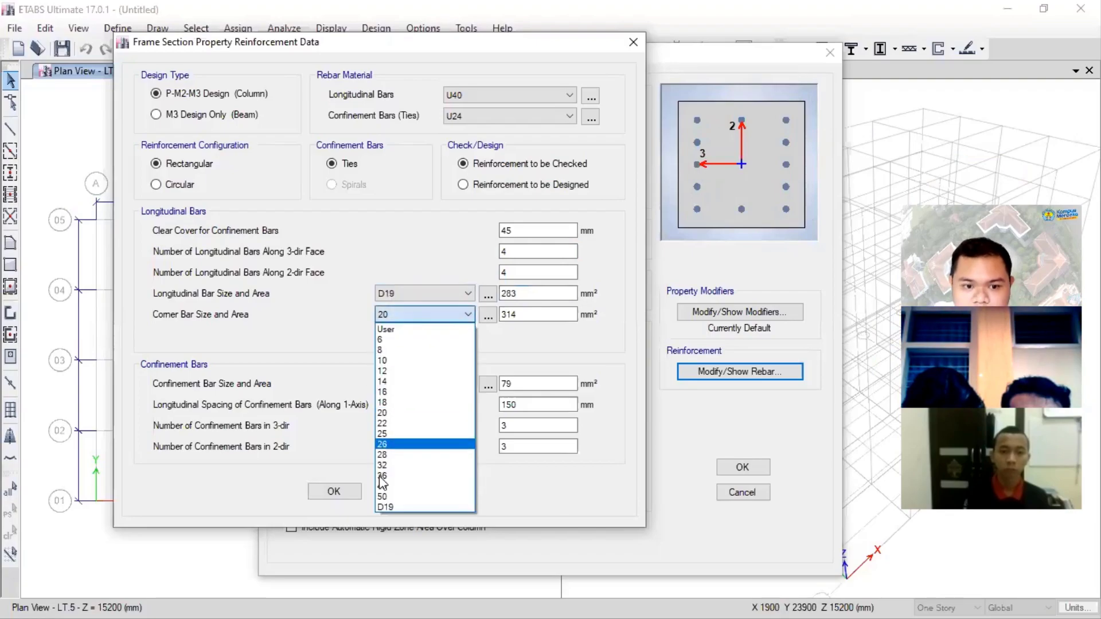
{"action": "left_click", "coordinate": [379, 507]}
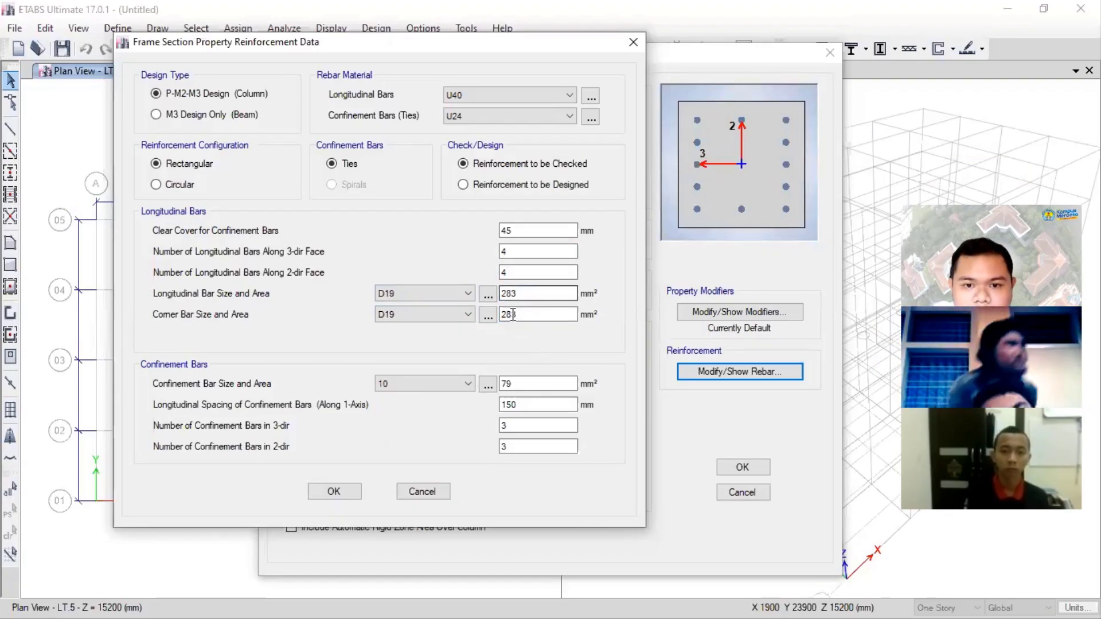
- Choose size 10 for the confinement bars and keep their longitudinal spacing at 150 mm
{"action": "left_click", "coordinate": [446, 387]}
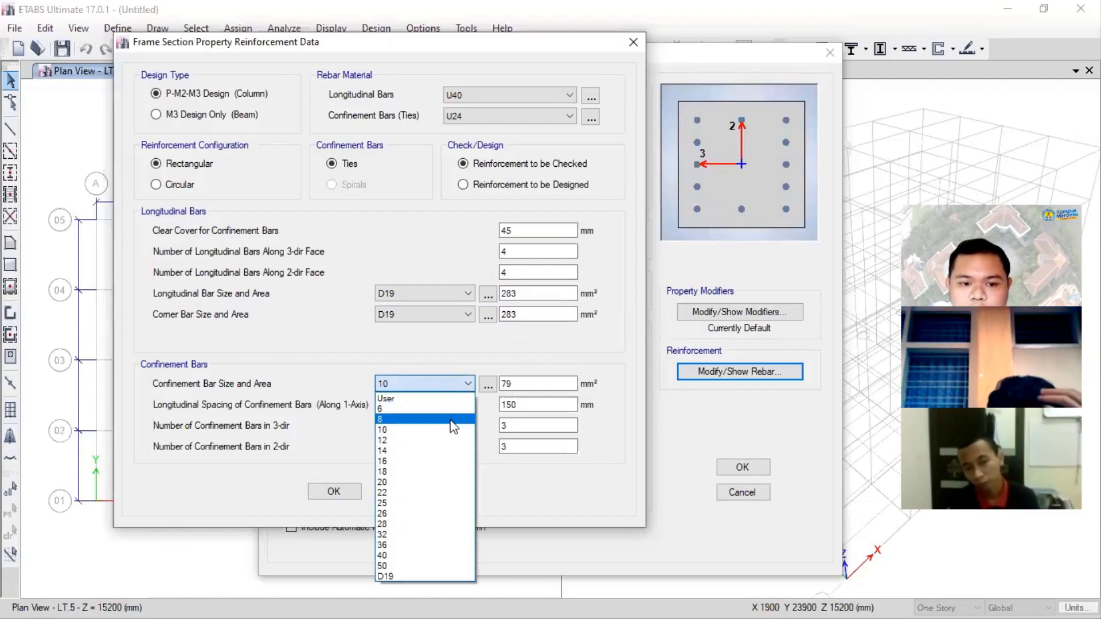
{"action": "left_click", "coordinate": [454, 430]}
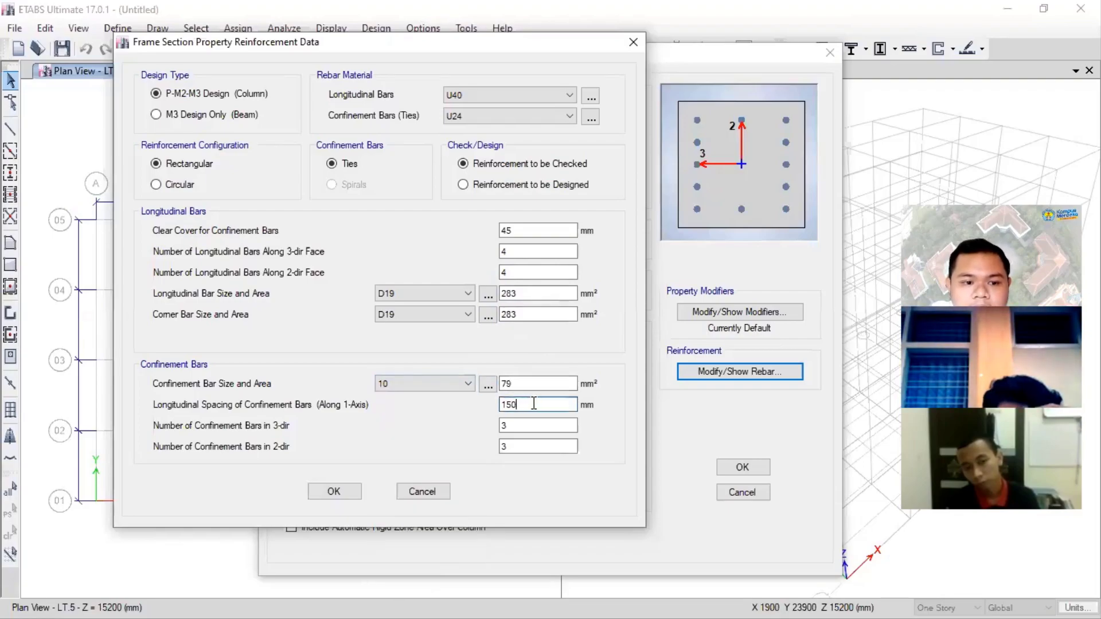
{"action": "double_click", "coordinate": [518, 404]}
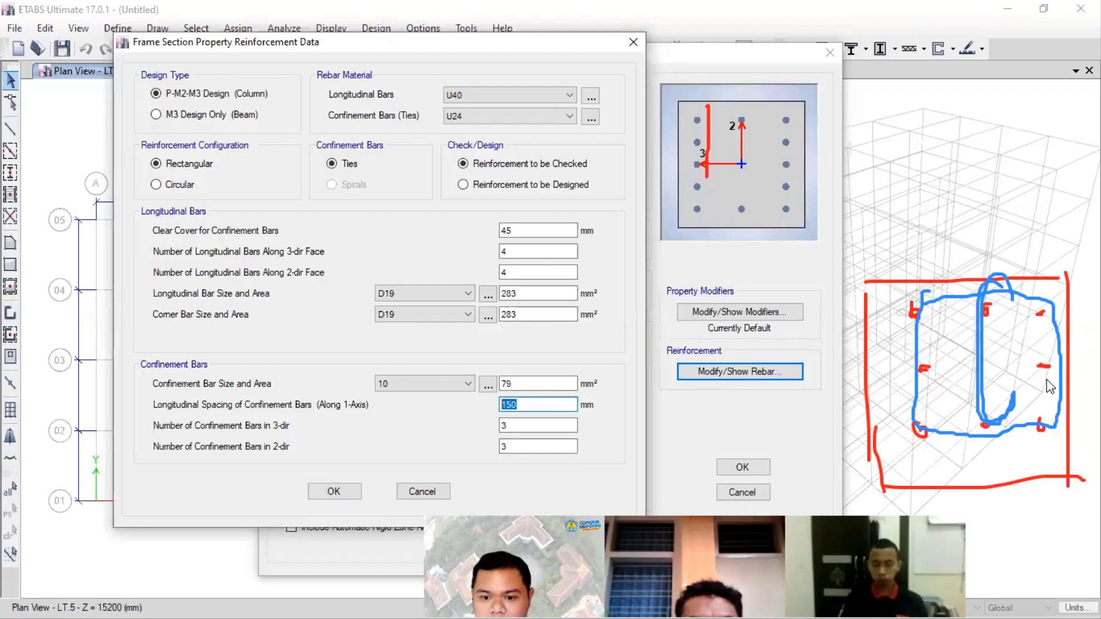
- Set the number of confinement bars to 2 in both the 3-dir and 2-dir, and accept the reinforcement and K40X40 section data
{"action": "left_click", "coordinate": [523, 425]}
{"action": "left_click_drag", "start_coordinate": [523, 425], "coordinate": [497, 432]}
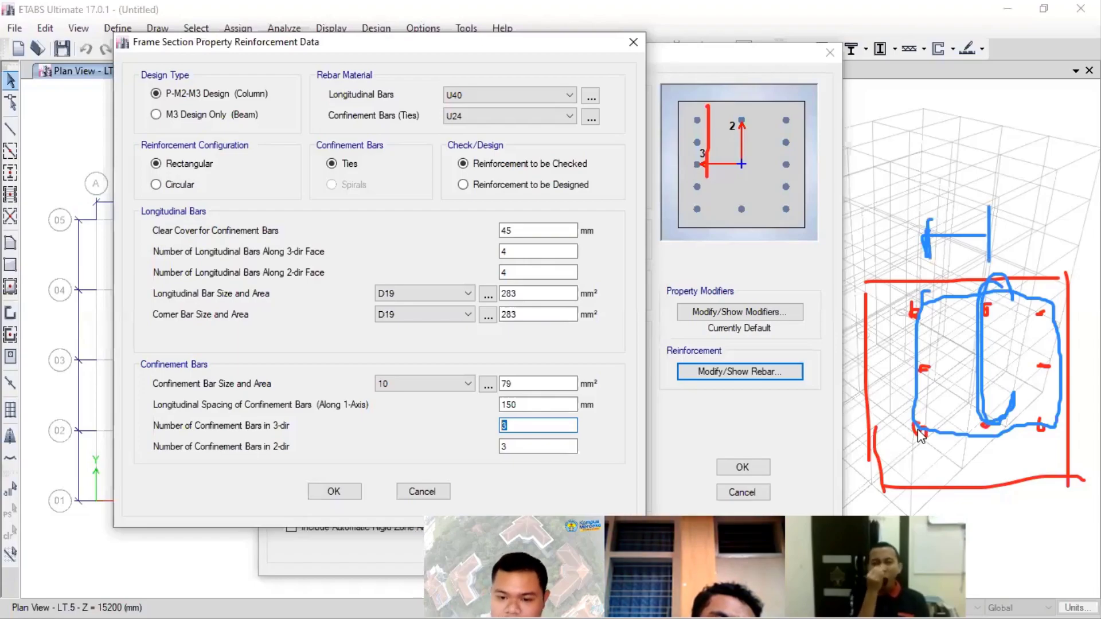
{"action": "type", "text": "2"}
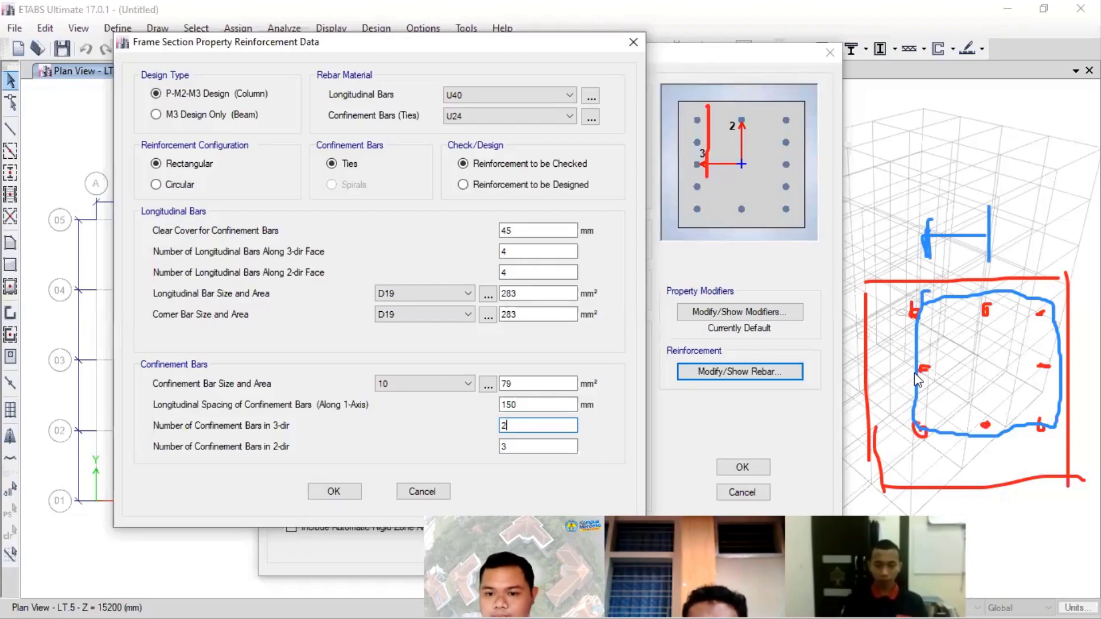
{"action": "key", "text": "Tab"}
{"action": "type", "text": "2"}
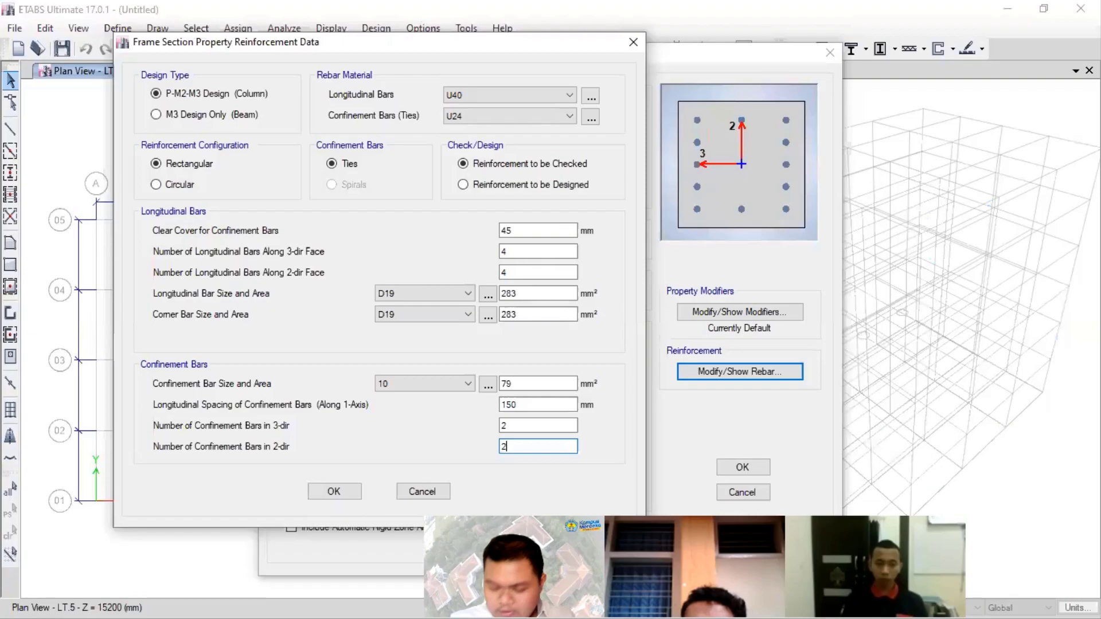
{"action": "left_click", "coordinate": [334, 491]}
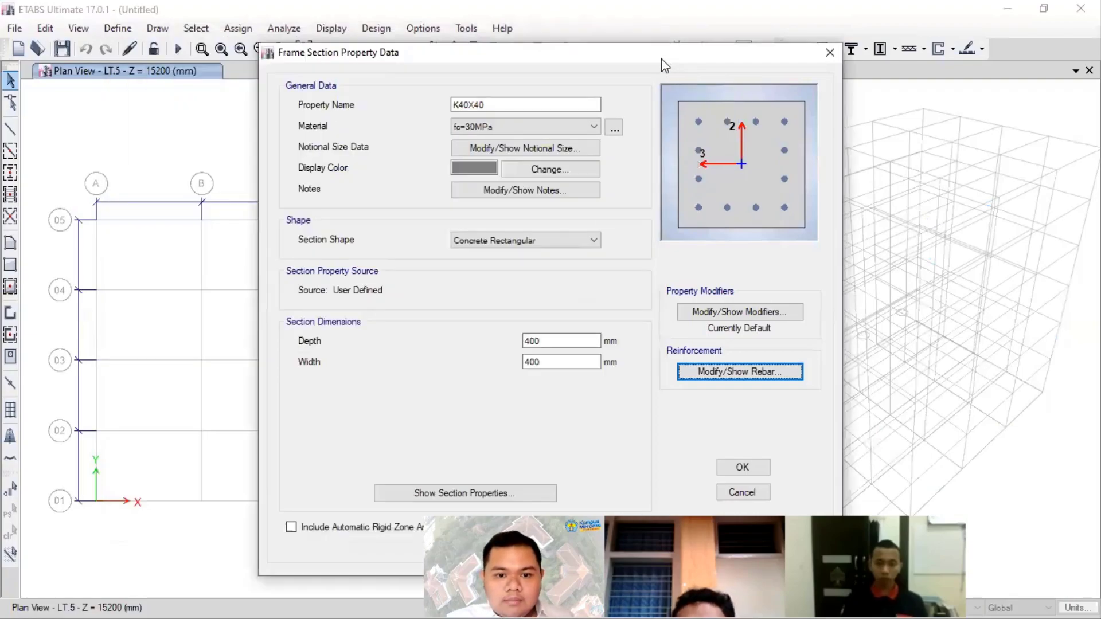
{"action": "left_click_drag", "start_coordinate": [662, 59], "coordinate": [579, 20]}
{"action": "left_click", "coordinate": [659, 429]}
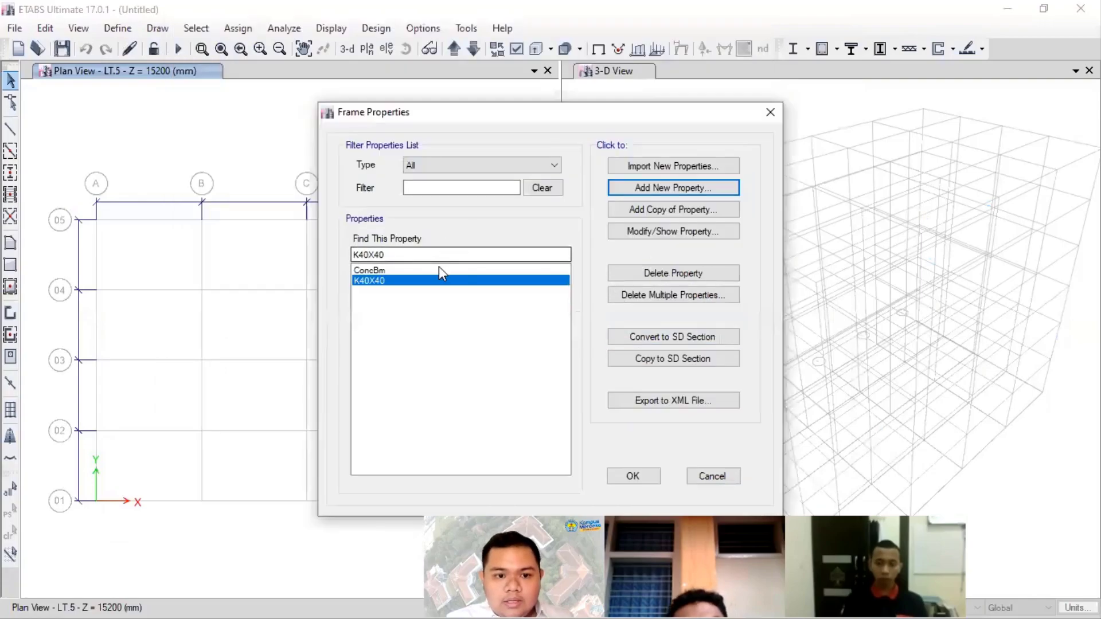
- Delete every frame property except K40X40 from the properties list, including ConcBm
{"action": "left_click", "coordinate": [439, 280]}
{"action": "left_click", "coordinate": [653, 273]}
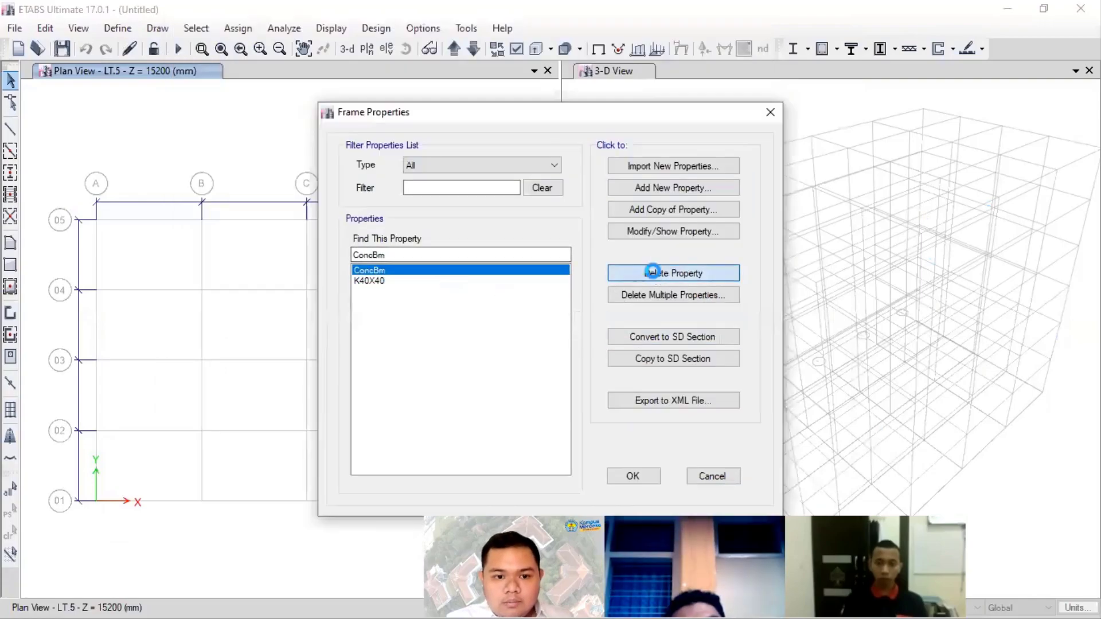
{"action": "left_click", "coordinate": [652, 273]}
{"action": "left_click", "coordinate": [593, 371]}
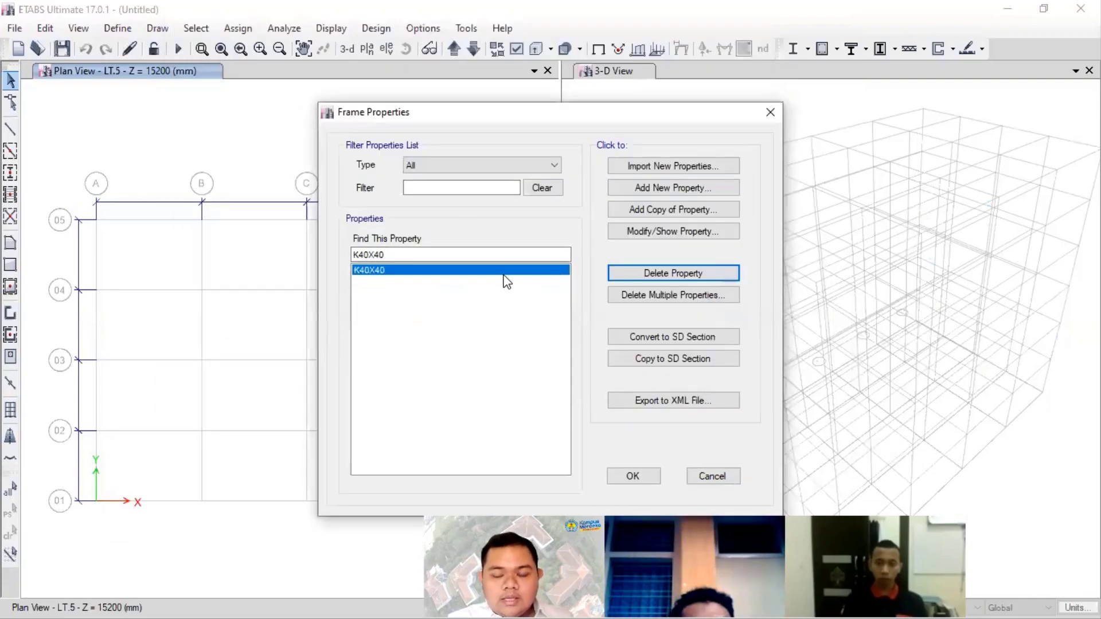
- Add a new Concrete Rectangular frame property, start its name with B, and switch to the floor plan slide in PowerPoint
{"action": "left_click", "coordinate": [673, 189]}
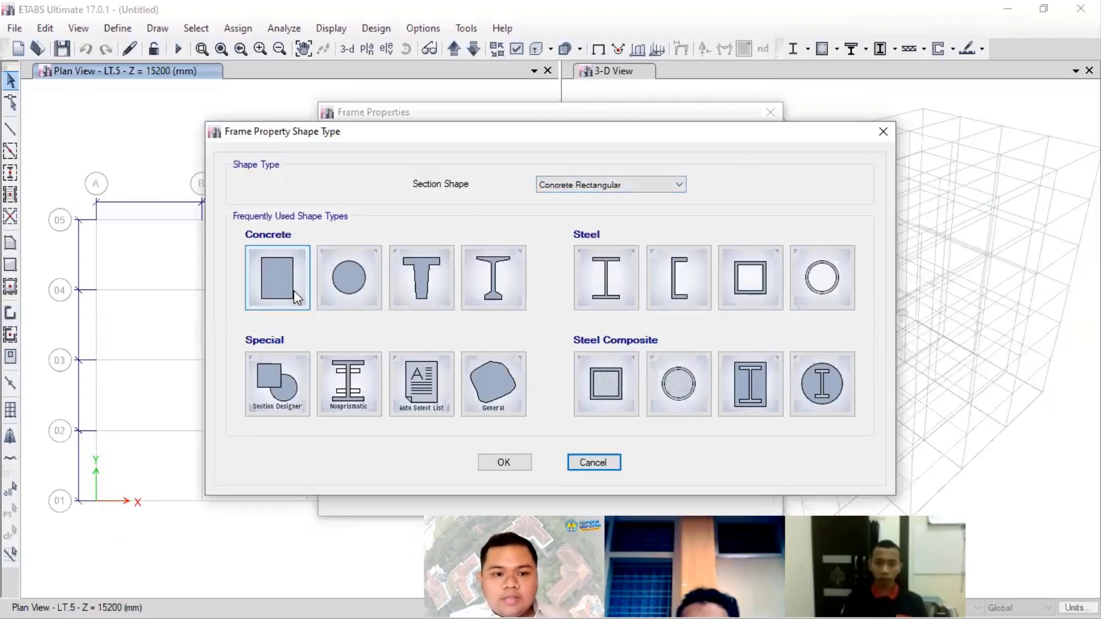
{"action": "left_click", "coordinate": [290, 290]}
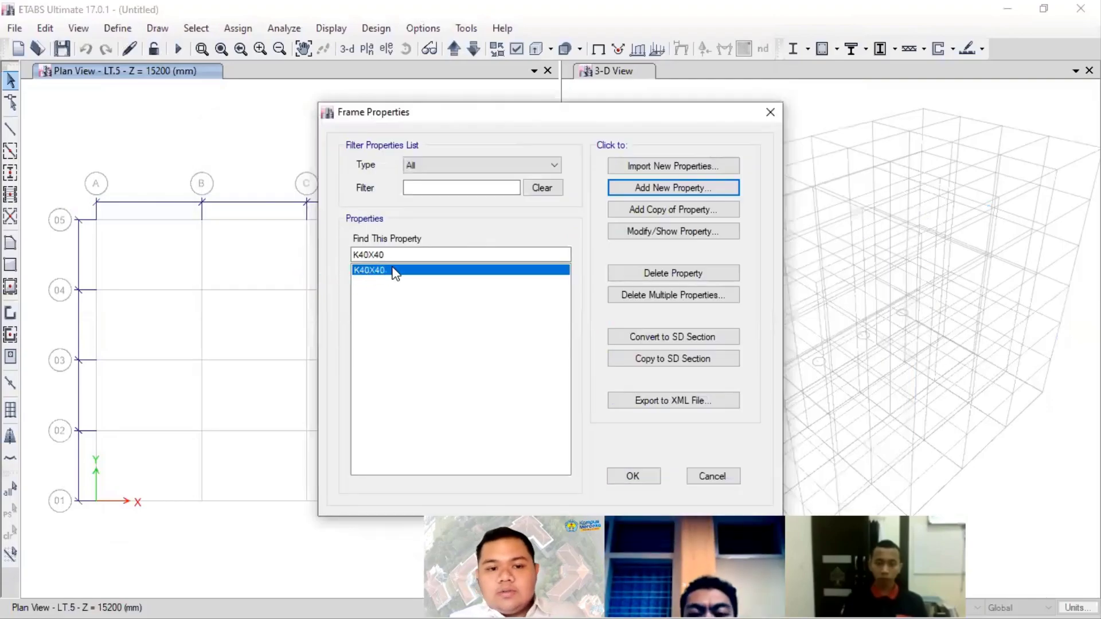
{"action": "type", "text": "b"}
{"action": "key", "text": "BackSpace"}
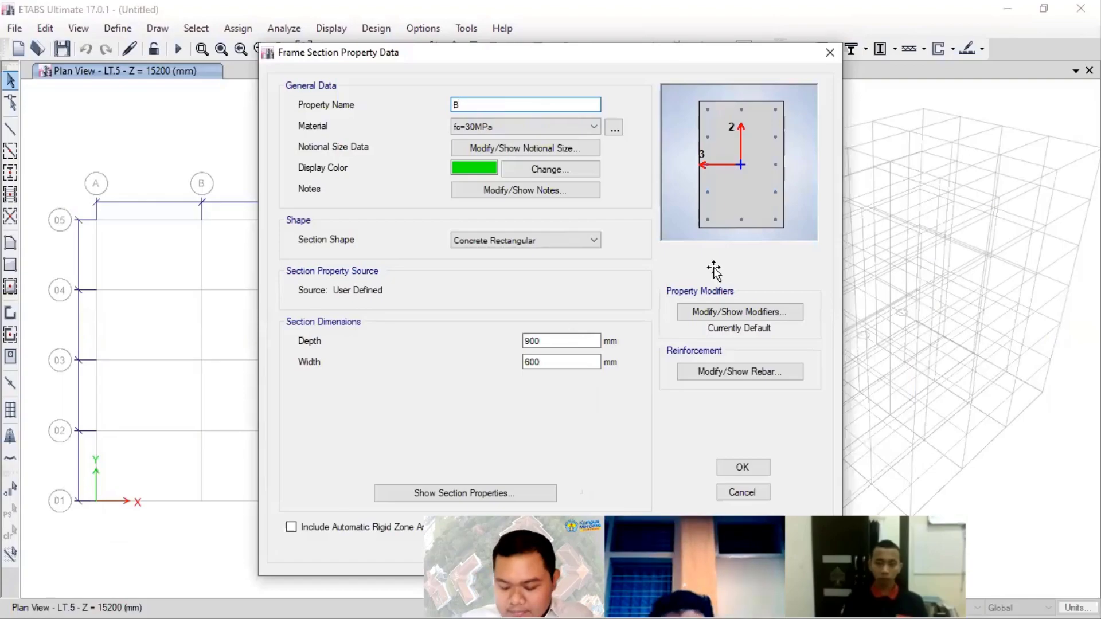
{"action": "key", "text": "alt+Tab"}
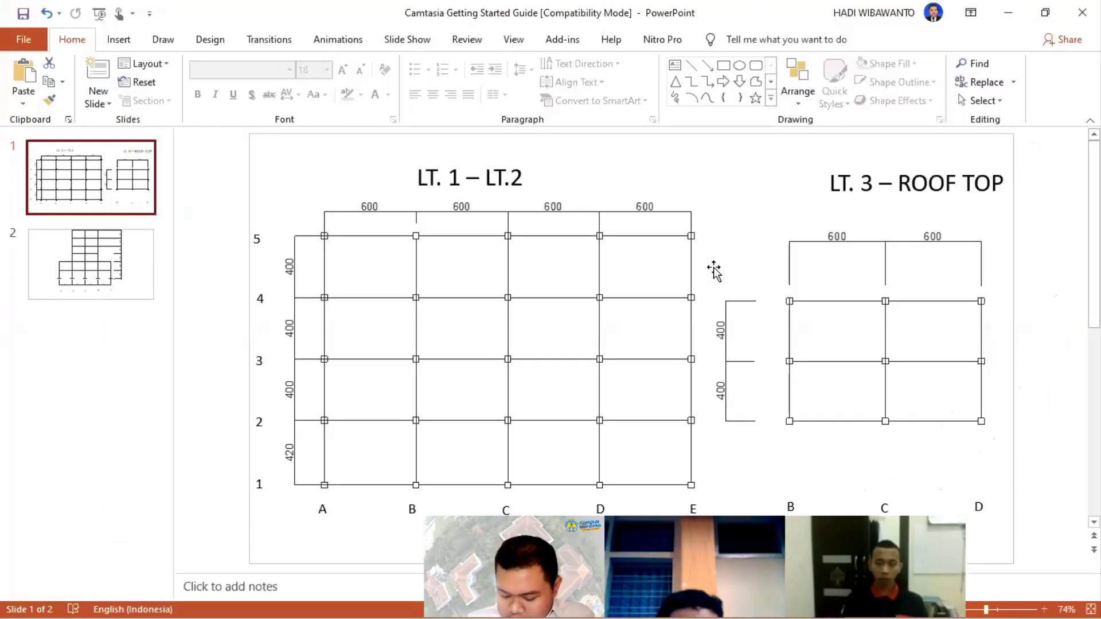
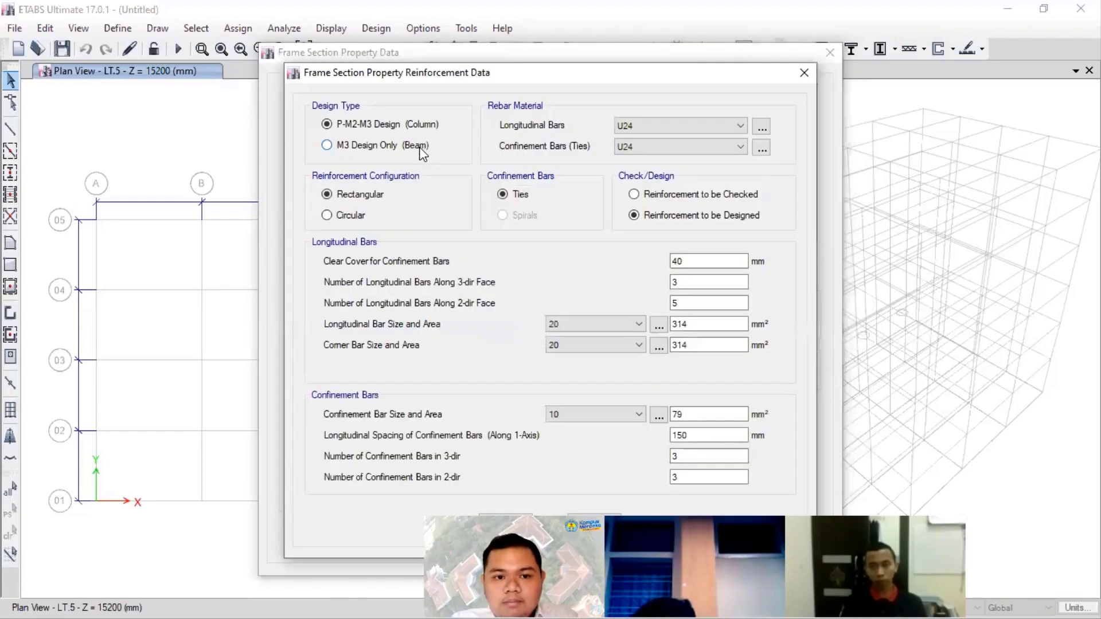
- Set the beam section's reinforcement design type to M3 Design Only (Beam) and its longitudinal bar material to U40
{"action": "left_click", "coordinate": [420, 147]}
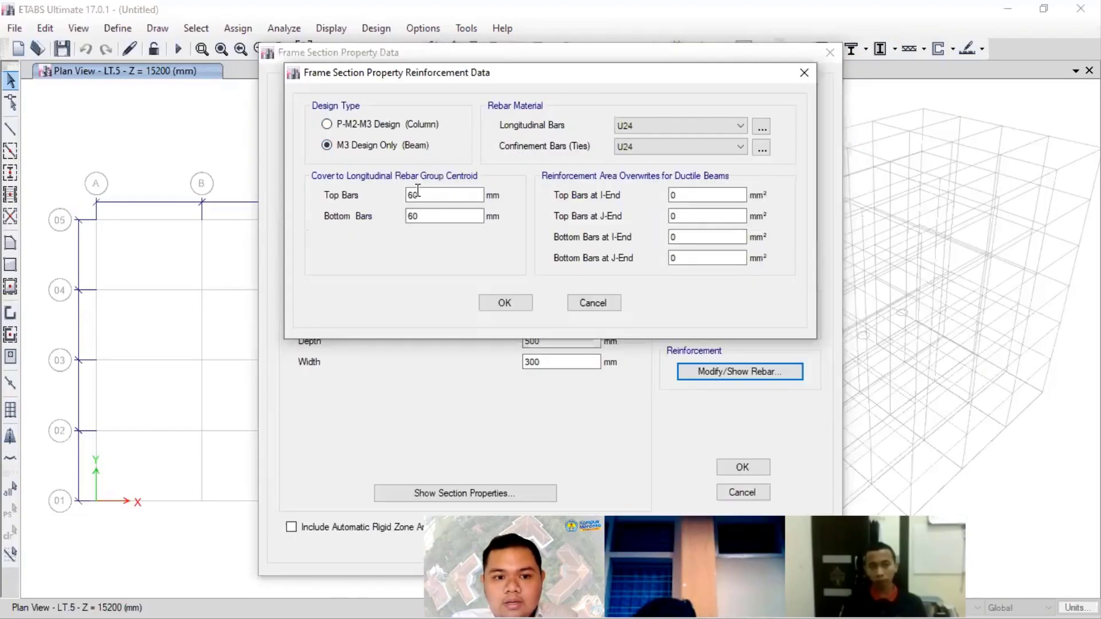
{"action": "left_click", "coordinate": [624, 127]}
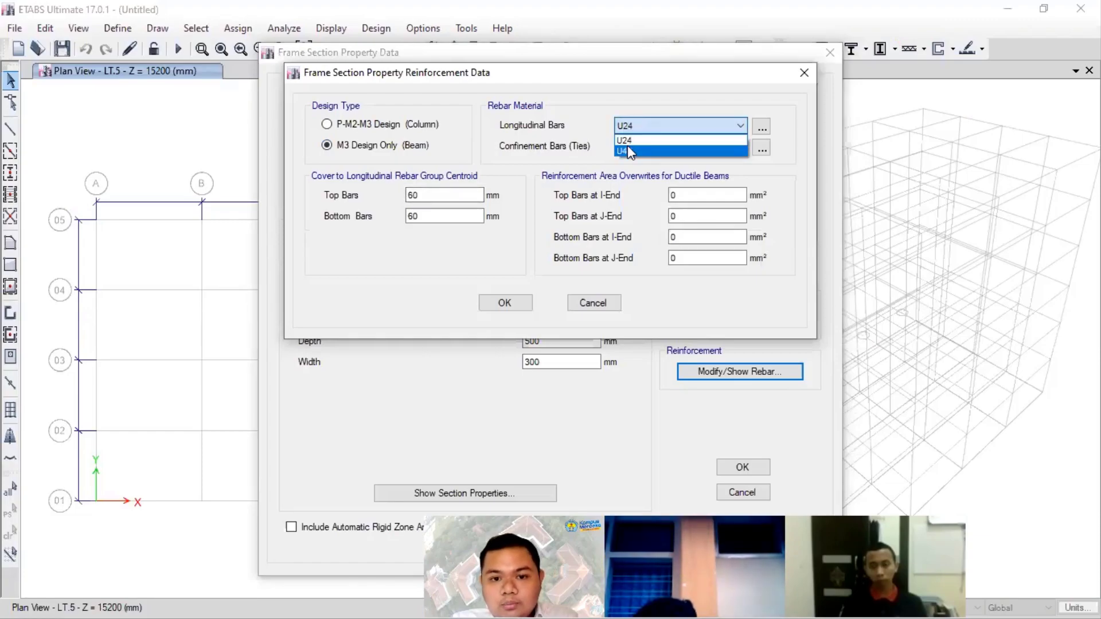
{"action": "left_click", "coordinate": [628, 149]}
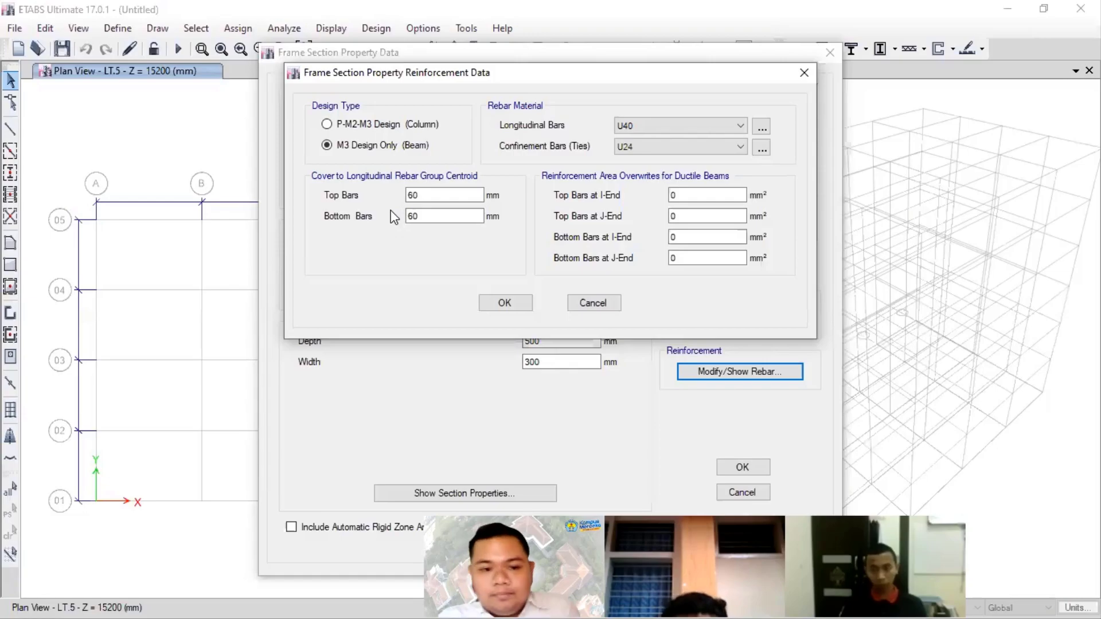
- Set the top bars' cover to longitudinal rebar group centroid to 35+10+(19/2) mm
{"action": "left_click_drag", "start_coordinate": [450, 196], "coordinate": [401, 205]}
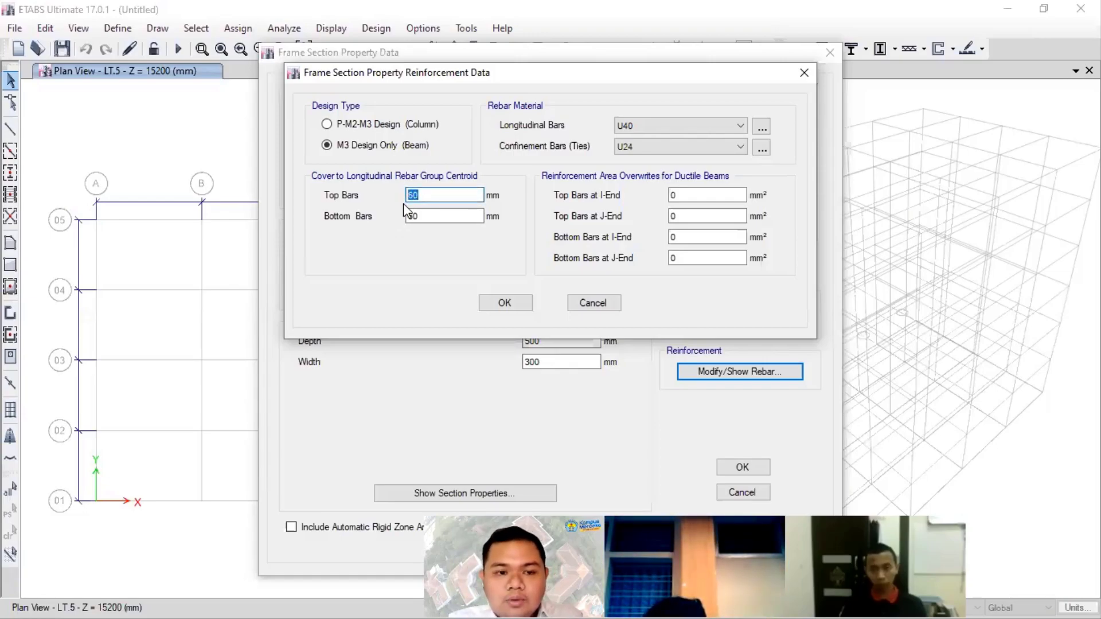
{"action": "type", "text": "35"}
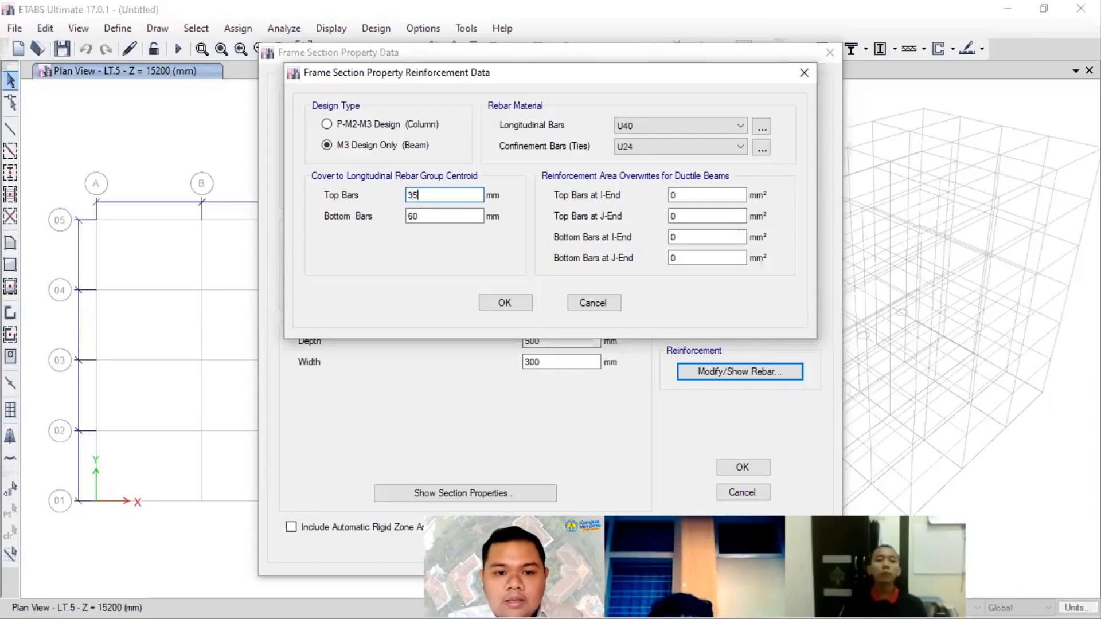
{"action": "type", "text": "+"}
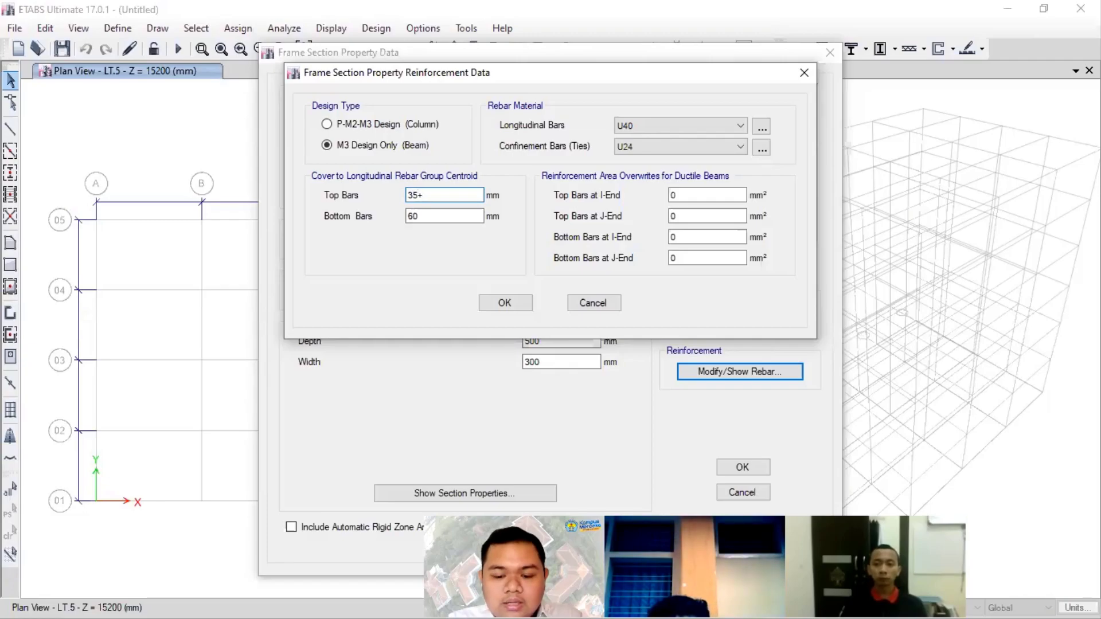
{"action": "type", "text": "10+("}
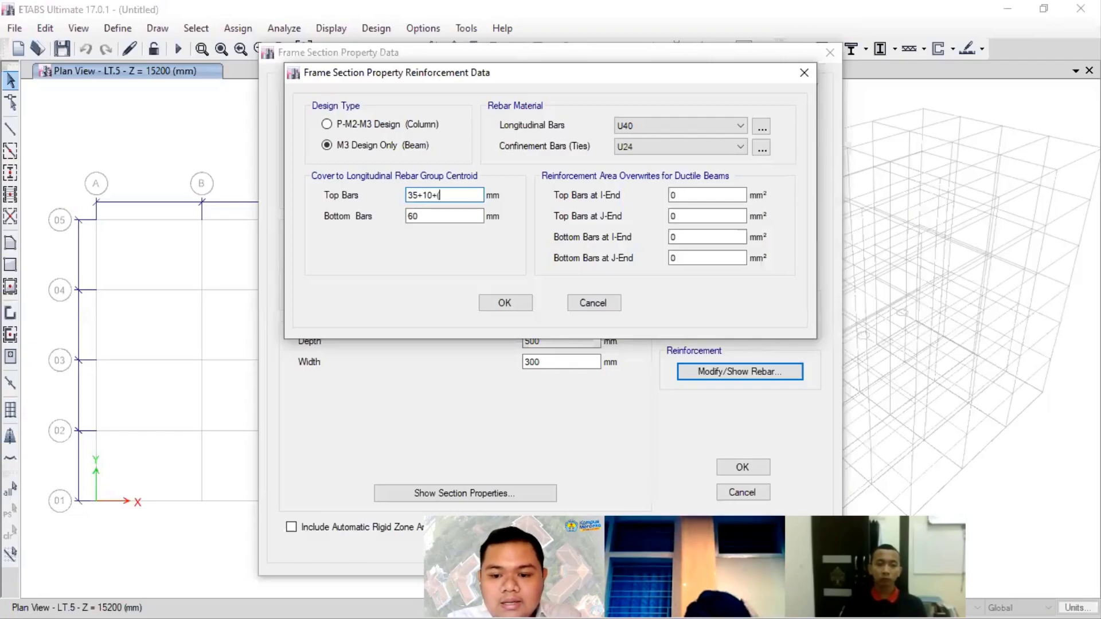
{"action": "type", "text": "1"}
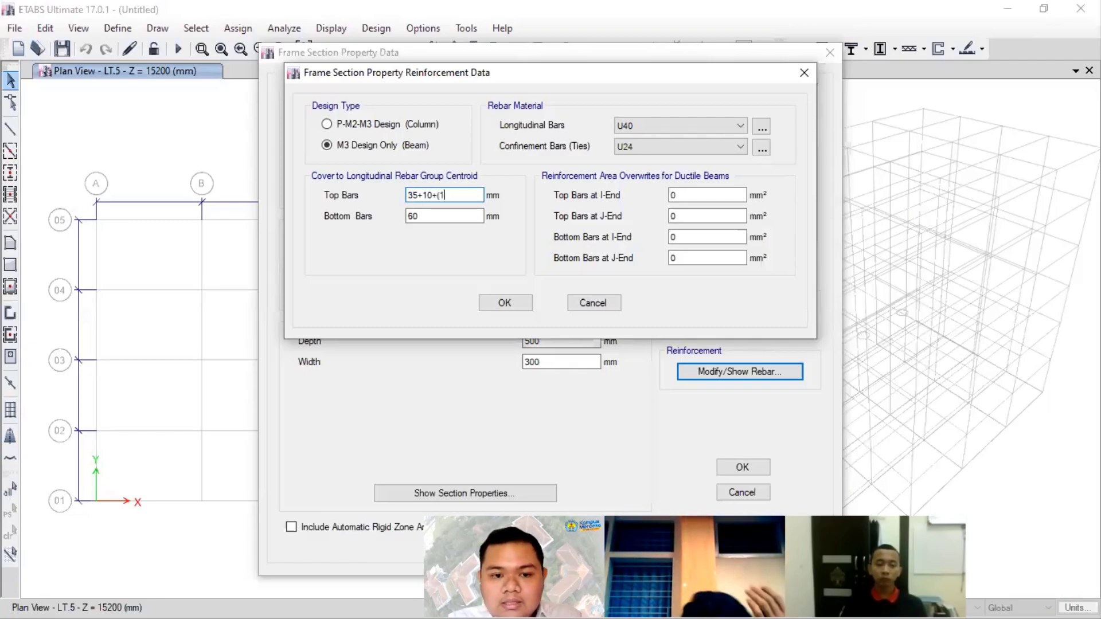
{"action": "type", "text": "9/2"}
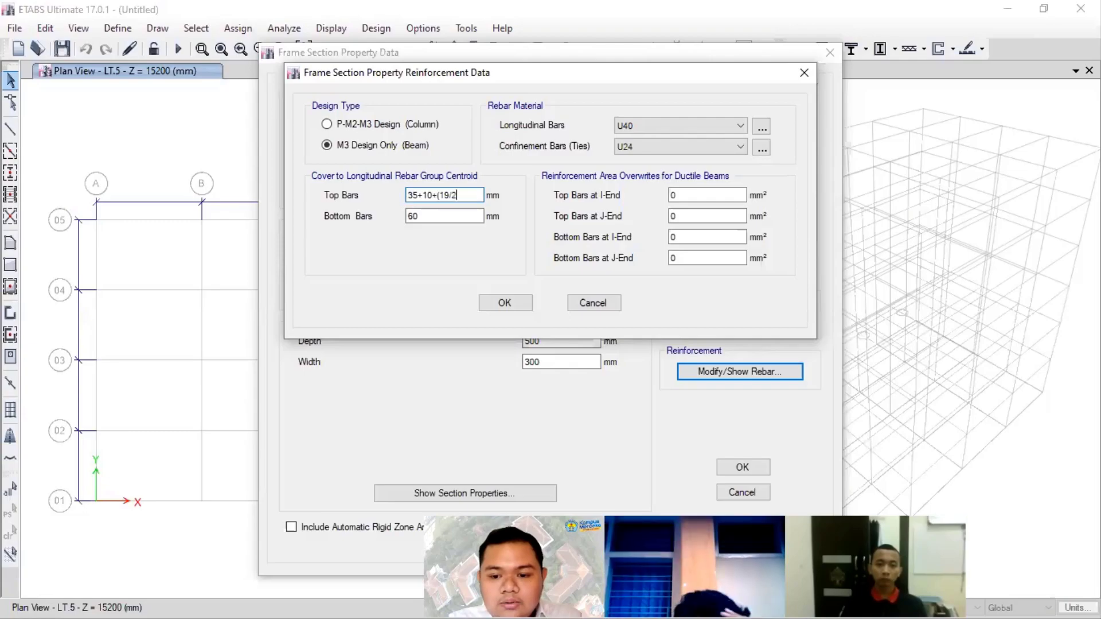
{"action": "type", "text": ")"}
{"action": "key", "text": "Tab"}
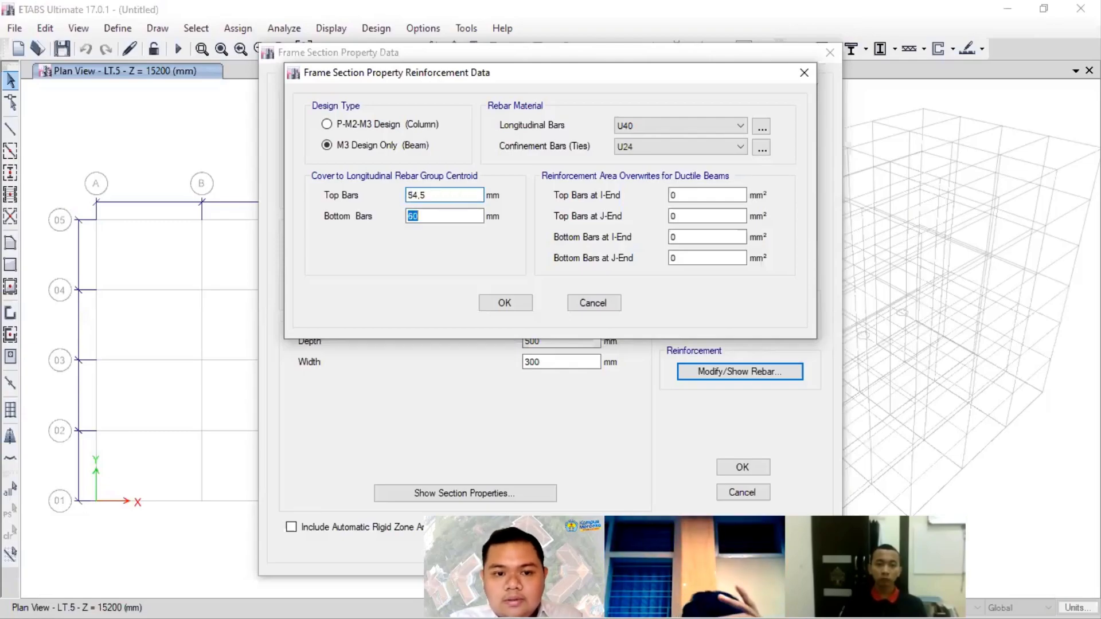
- Set the bottom bars' cover to 54,5 mm, and accept the beam's reinforcement and section data
{"action": "type", "text": "54,5"}
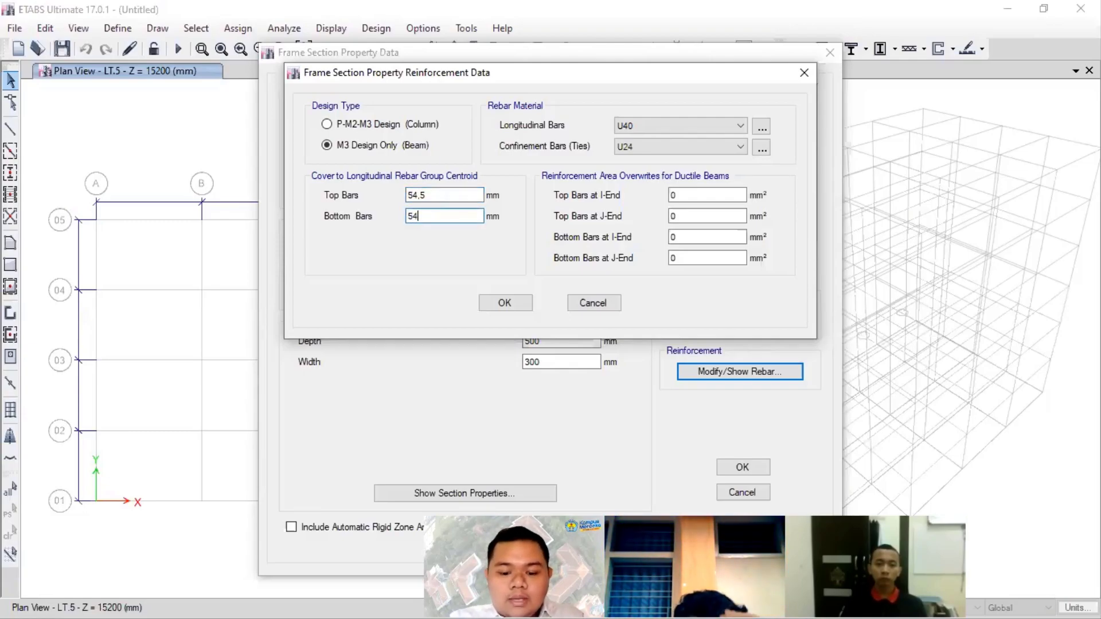
{"action": "left_click", "coordinate": [445, 197]}
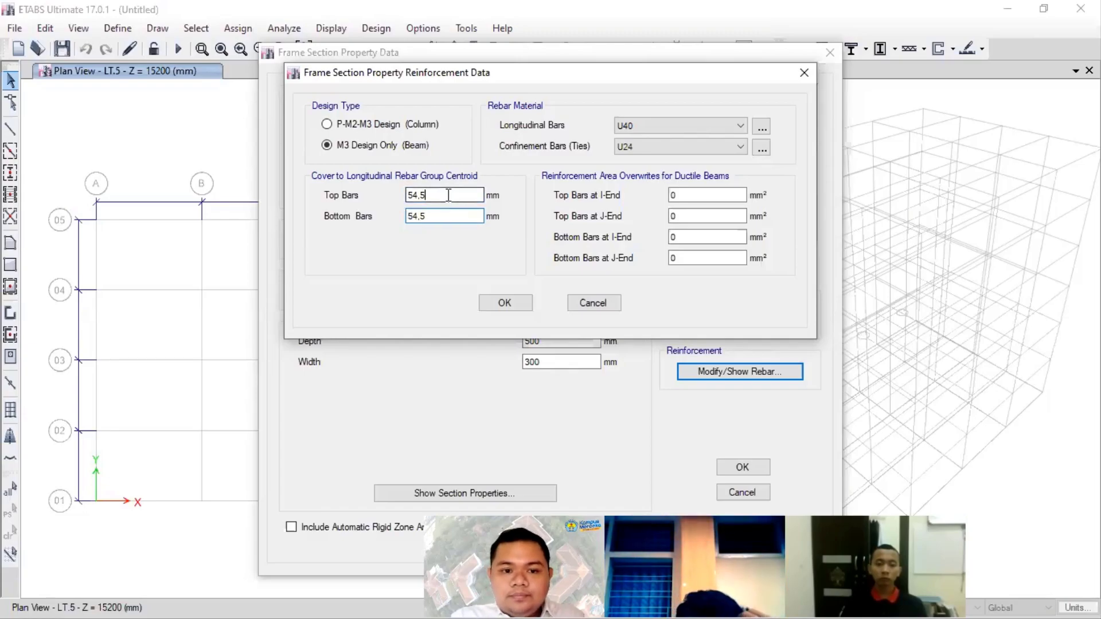
{"action": "left_click", "coordinate": [504, 303]}
{"action": "left_click", "coordinate": [760, 472]}
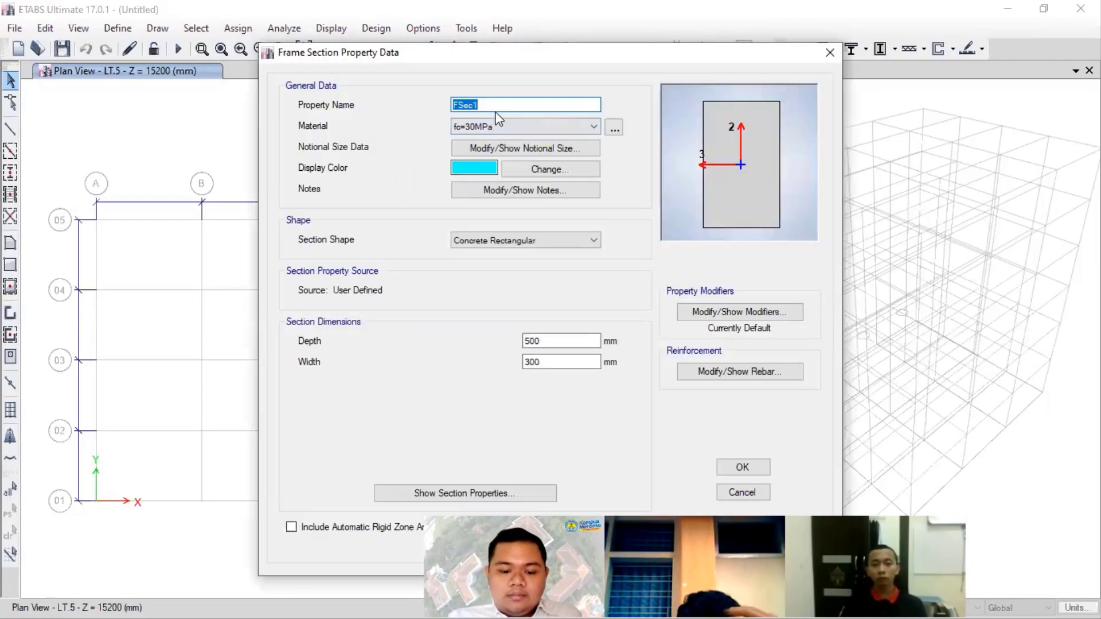
- Name the new Concrete Rectangular frame section B25/35 and set its depth to 350 mm and width to 250 mm
{"action": "type", "text": "B25"}
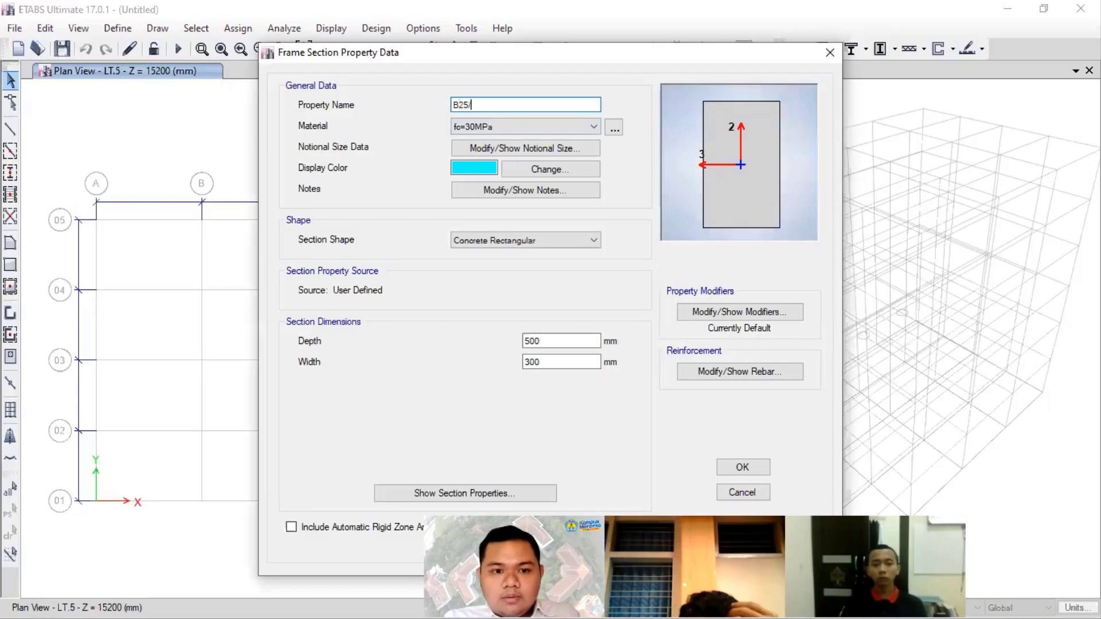
{"action": "type", "text": "/3"}
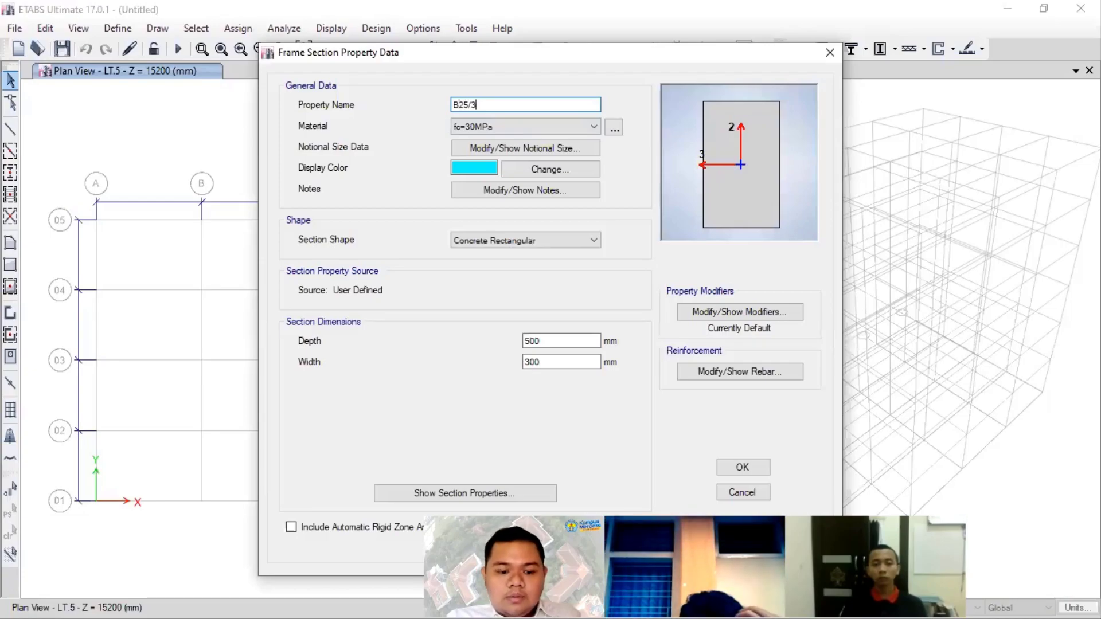
{"action": "type", "text": "05"}
{"action": "double_click", "coordinate": [531, 341]}
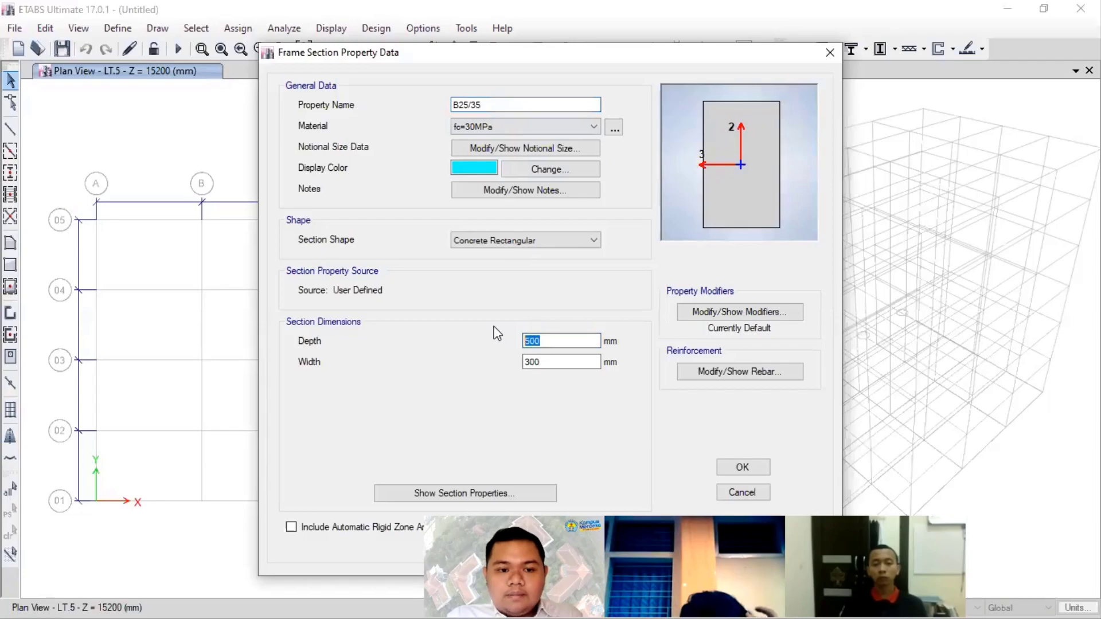
{"action": "type", "text": "350"}
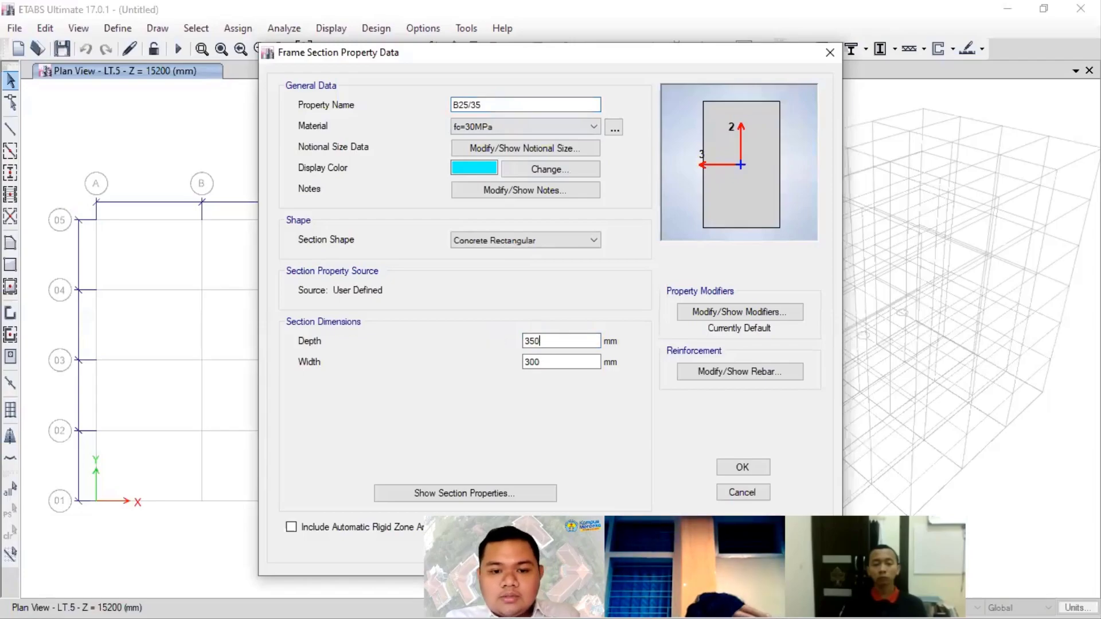
{"action": "key", "text": "Tab"}
{"action": "type", "text": "25"}
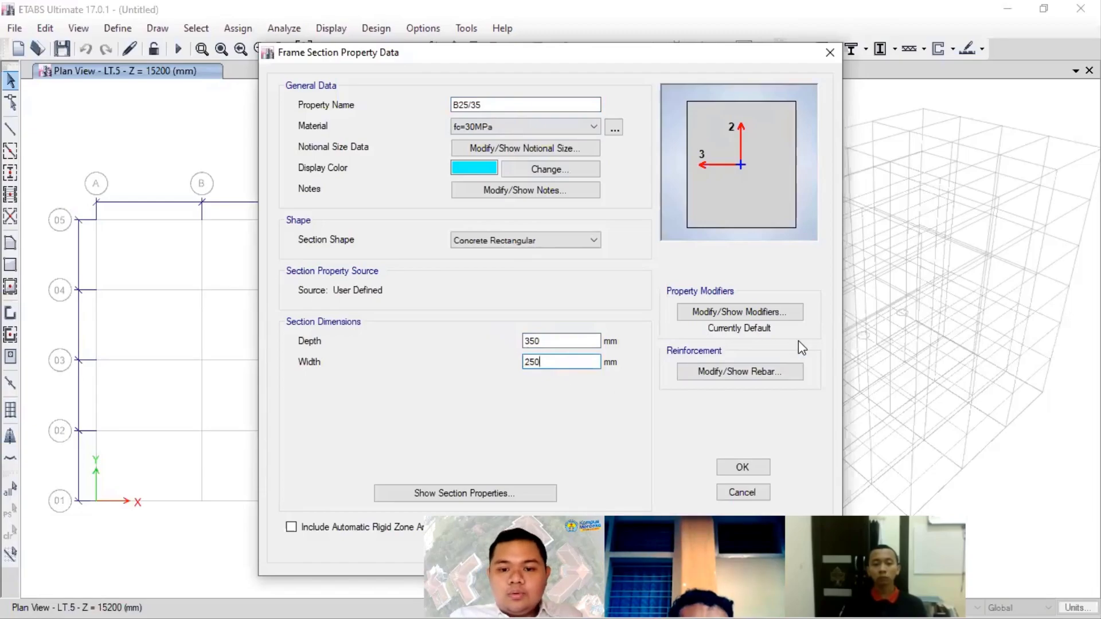
- Check and accept the rebar data of B25/35, accept the section, and close the frame properties list
{"action": "left_click", "coordinate": [758, 373]}
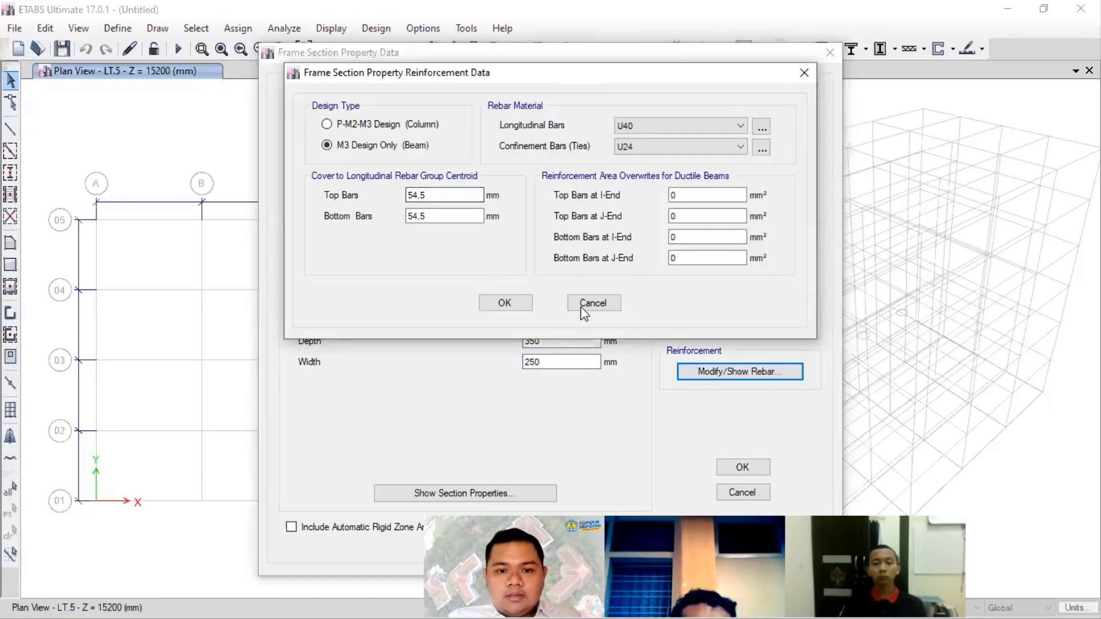
{"action": "left_click", "coordinate": [504, 303]}
{"action": "left_click", "coordinate": [742, 469]}
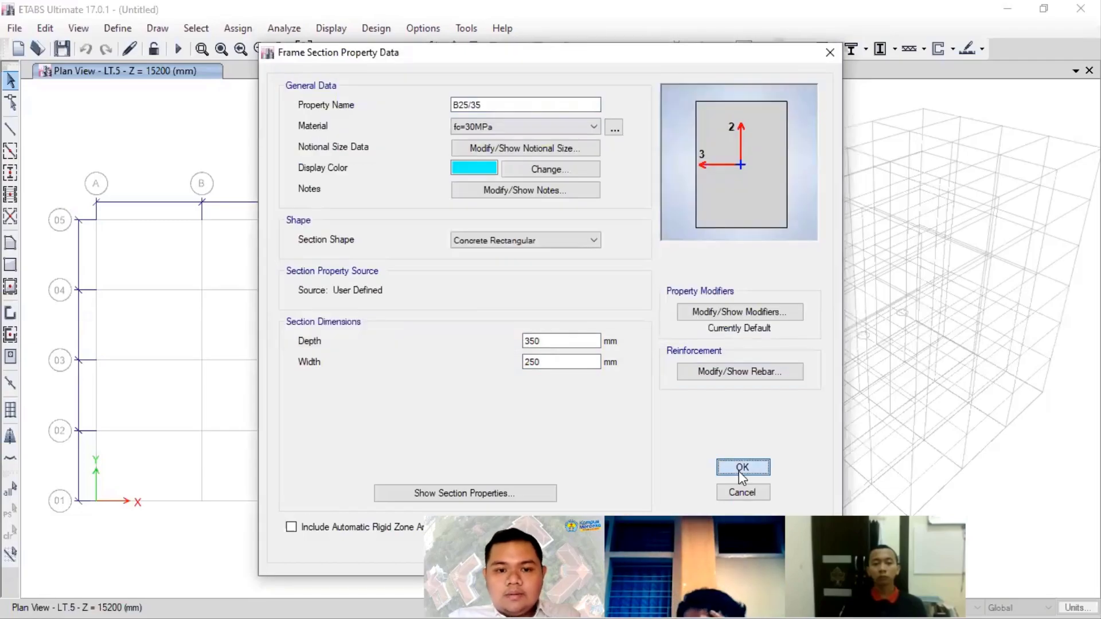
{"action": "left_click", "coordinate": [634, 477]}
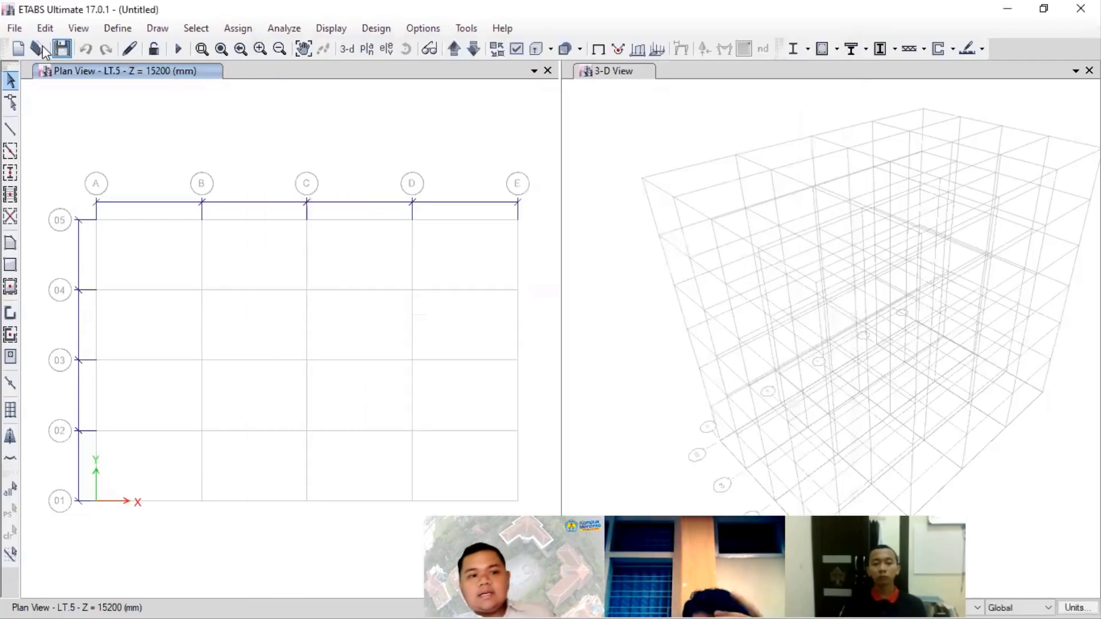
- Reopen the frame sections list to check the defined beam and column properties, and close it
{"action": "left_click", "coordinate": [118, 28]}
{"action": "mouse_move", "coordinate": [250, 76]}
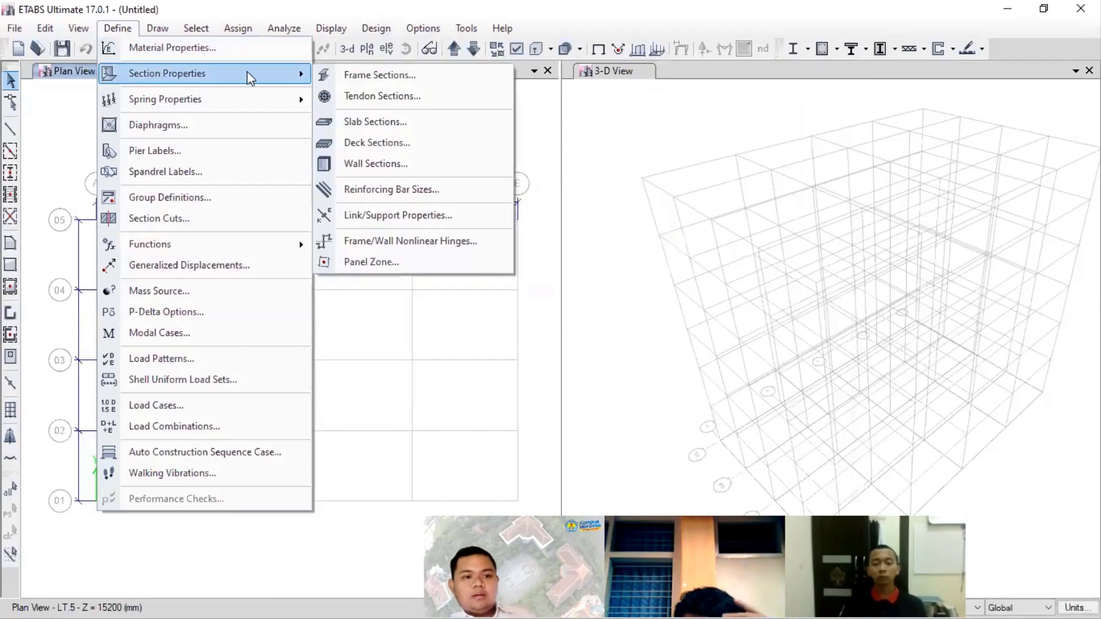
{"action": "left_click", "coordinate": [410, 80]}
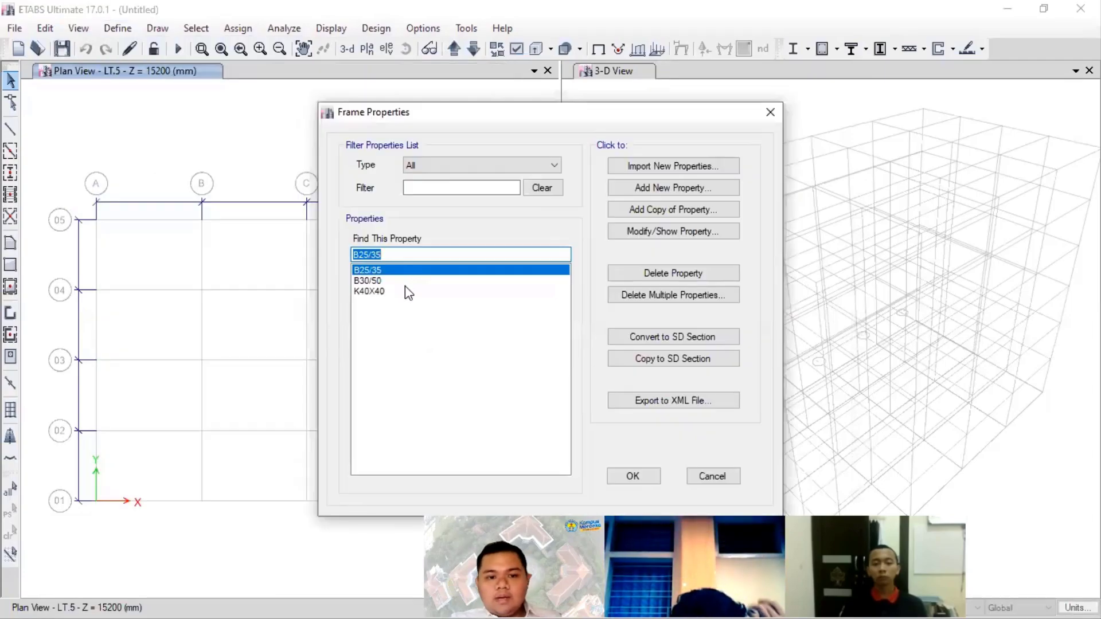
{"action": "left_click", "coordinate": [649, 479]}
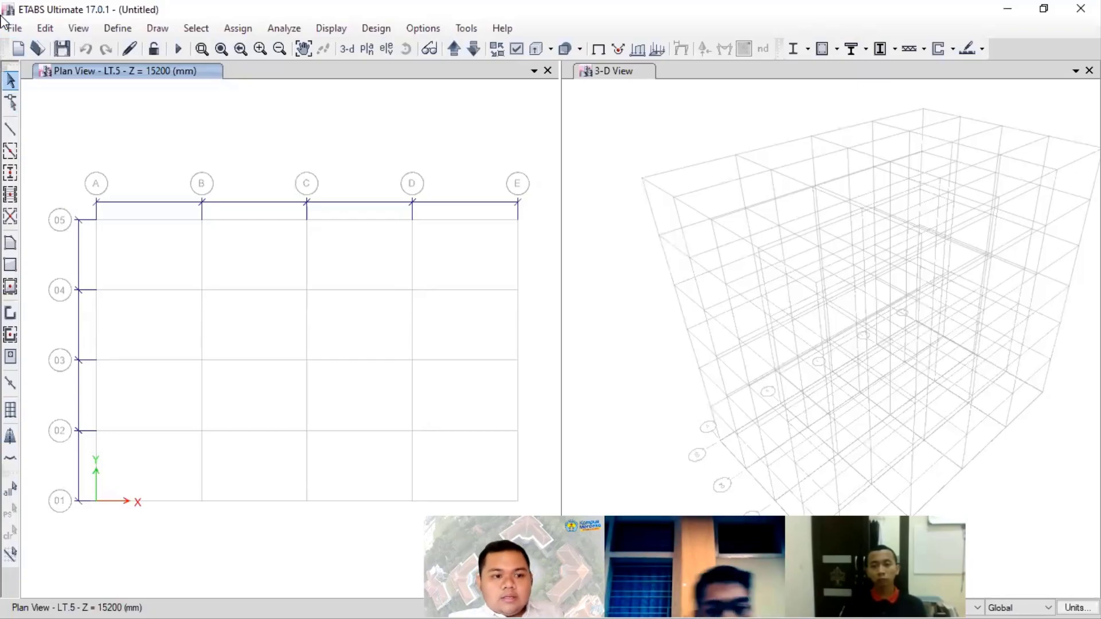
- Move the plan view down two stories to LT.3 and keep the story option at One Story
{"action": "left_click", "coordinate": [153, 50]}
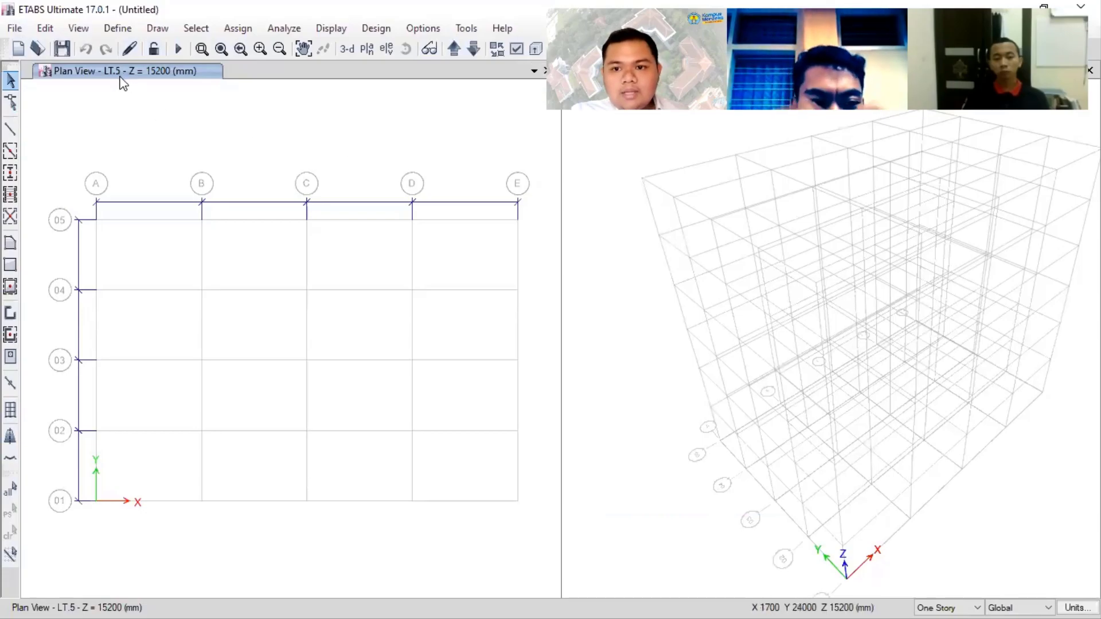
{"action": "left_click", "coordinate": [470, 49]}
{"action": "left_click", "coordinate": [471, 48]}
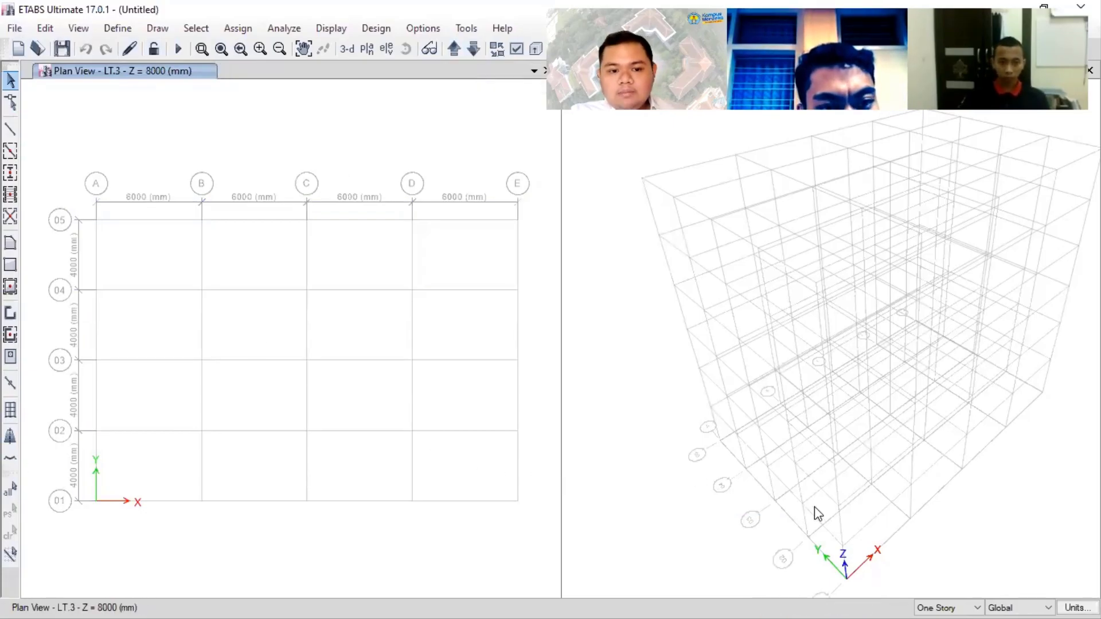
{"action": "left_click", "coordinate": [975, 608]}
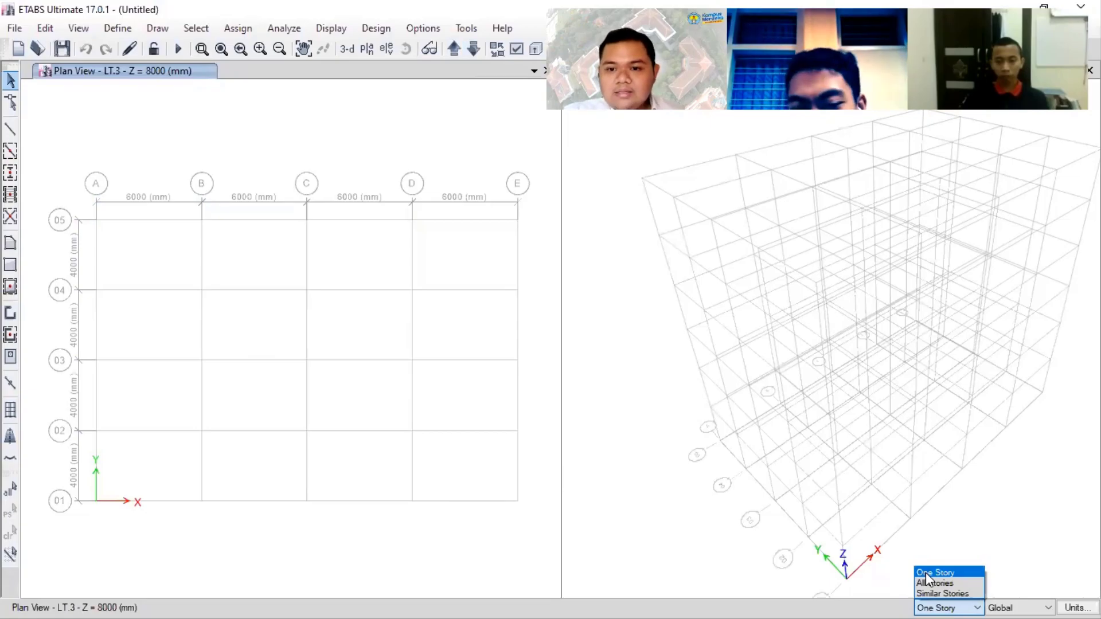
{"action": "left_click", "coordinate": [419, 294]}
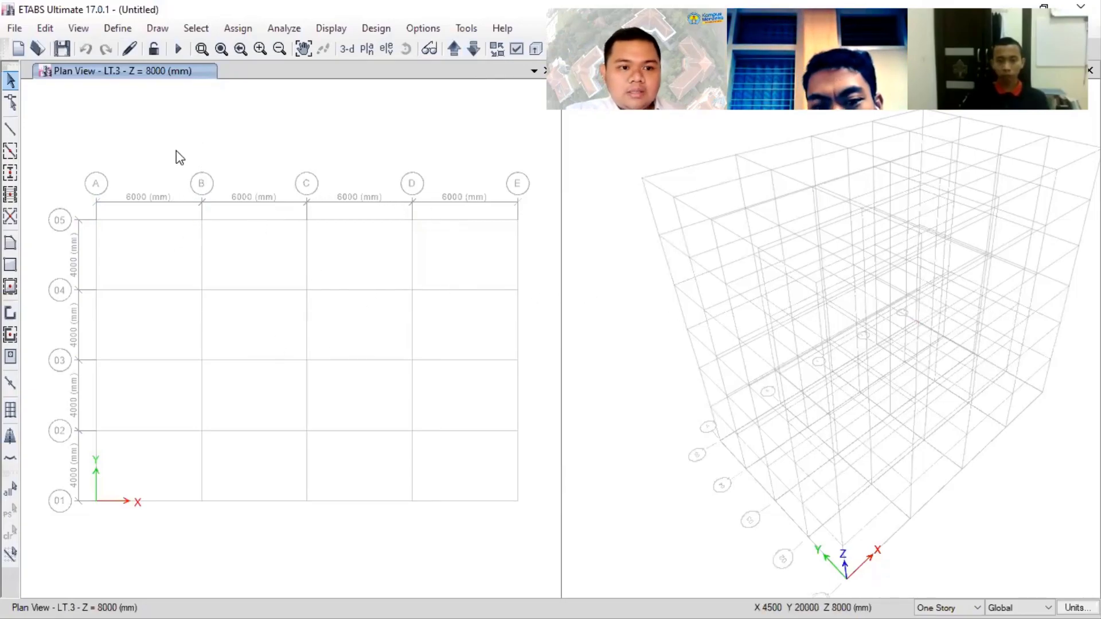
- Quick-draw a K40X40 column at grid point A-05 with the One Story option, and undo it
{"action": "left_click", "coordinate": [10, 174]}
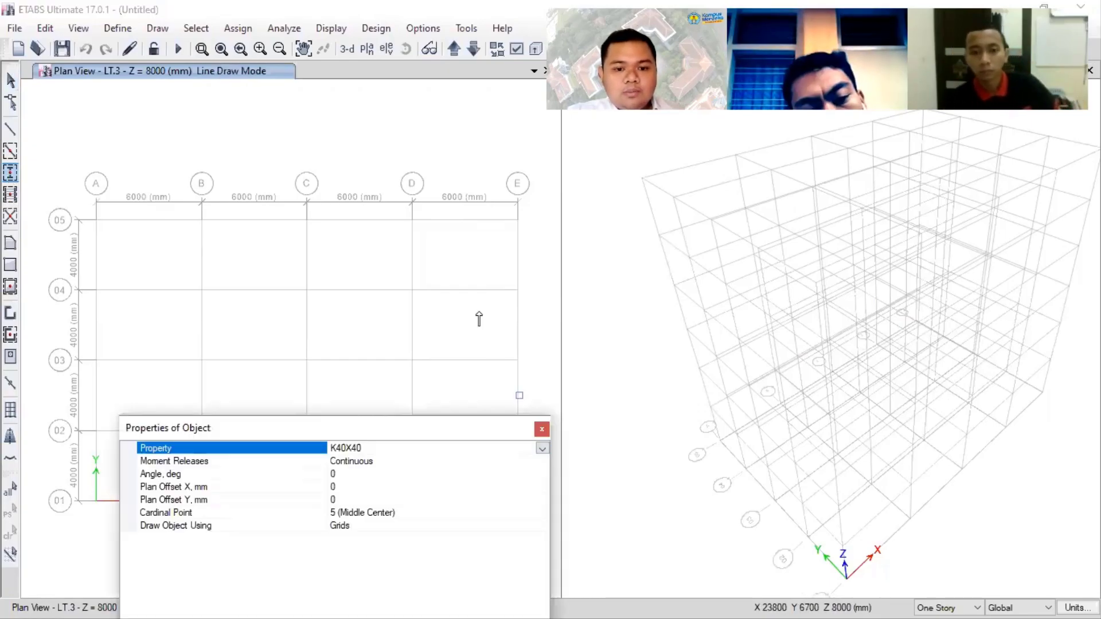
{"action": "left_click", "coordinate": [95, 221]}
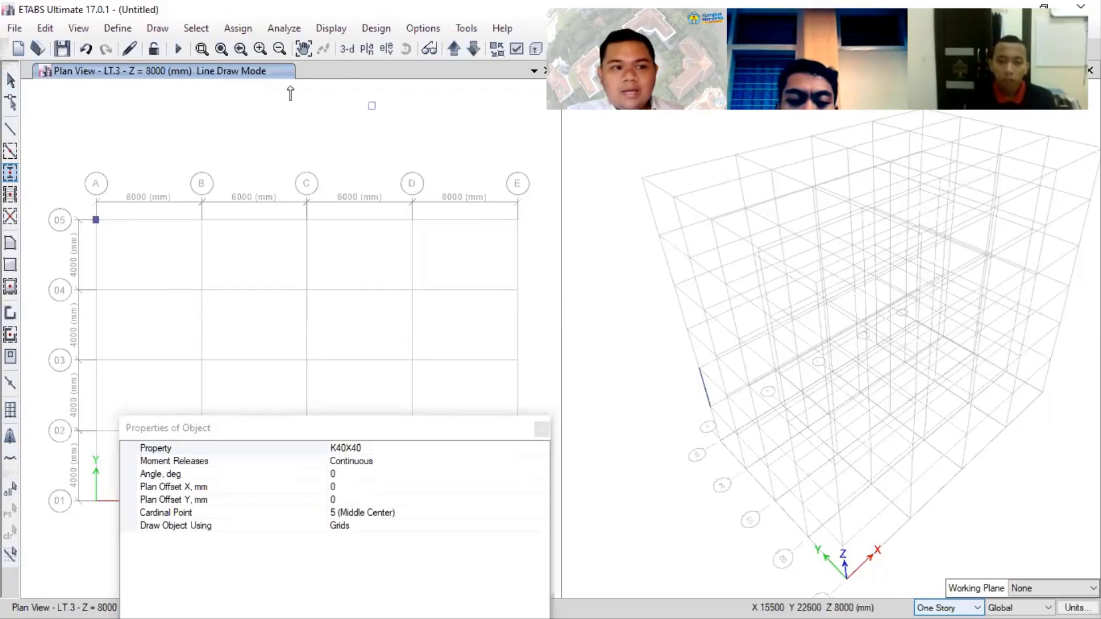
{"action": "left_click", "coordinate": [86, 50]}
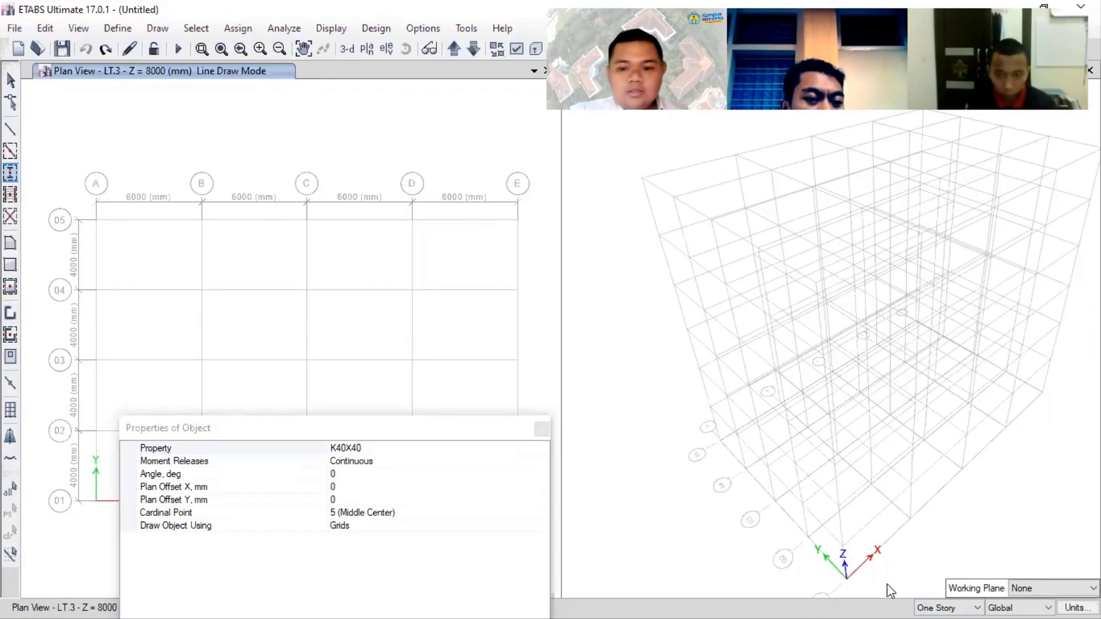
- Switch the story option to All Stories and draw a K40X40 column at grid point A-05
{"action": "left_click", "coordinate": [940, 603]}
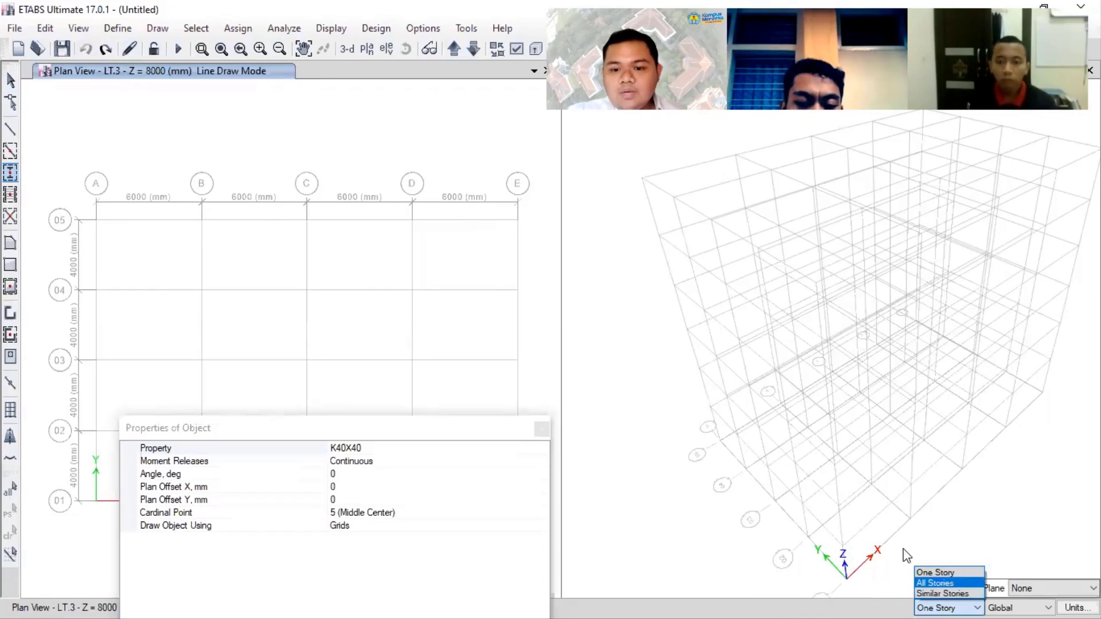
{"action": "left_click", "coordinate": [935, 583]}
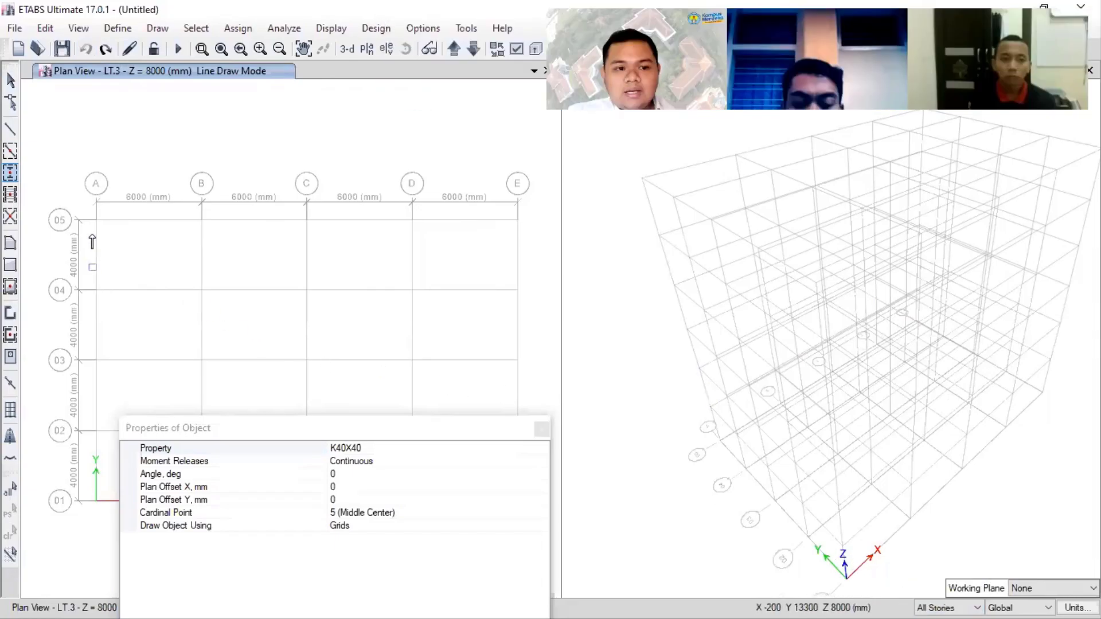
{"action": "left_click", "coordinate": [96, 221]}
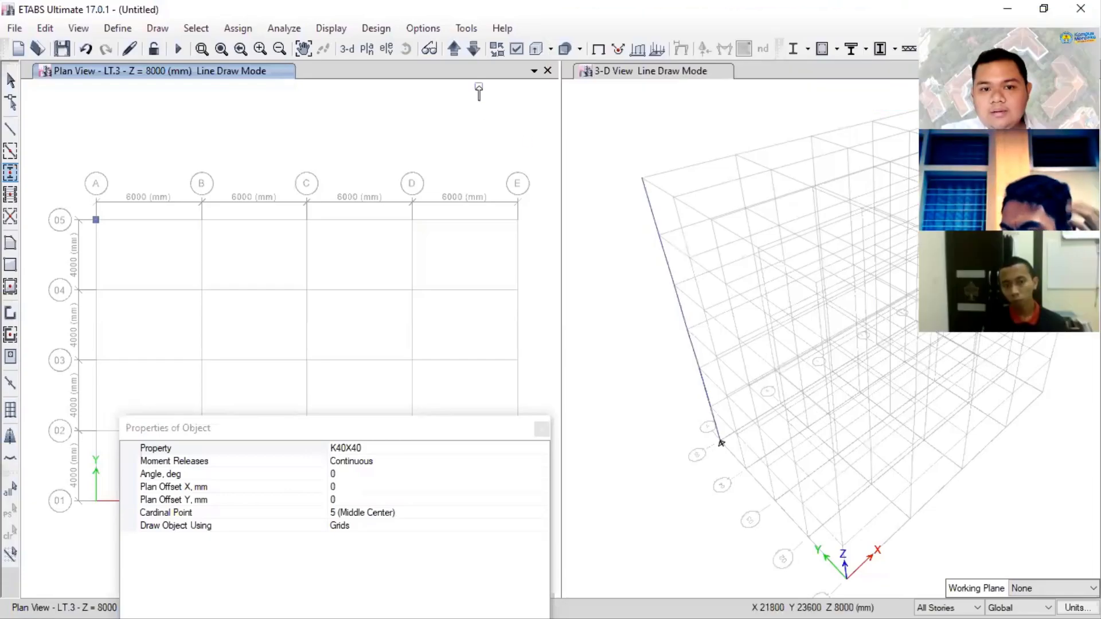
- Turn on the extruded frame display in the 3-D view to show the column's real section shape
{"action": "left_click", "coordinate": [597, 136]}
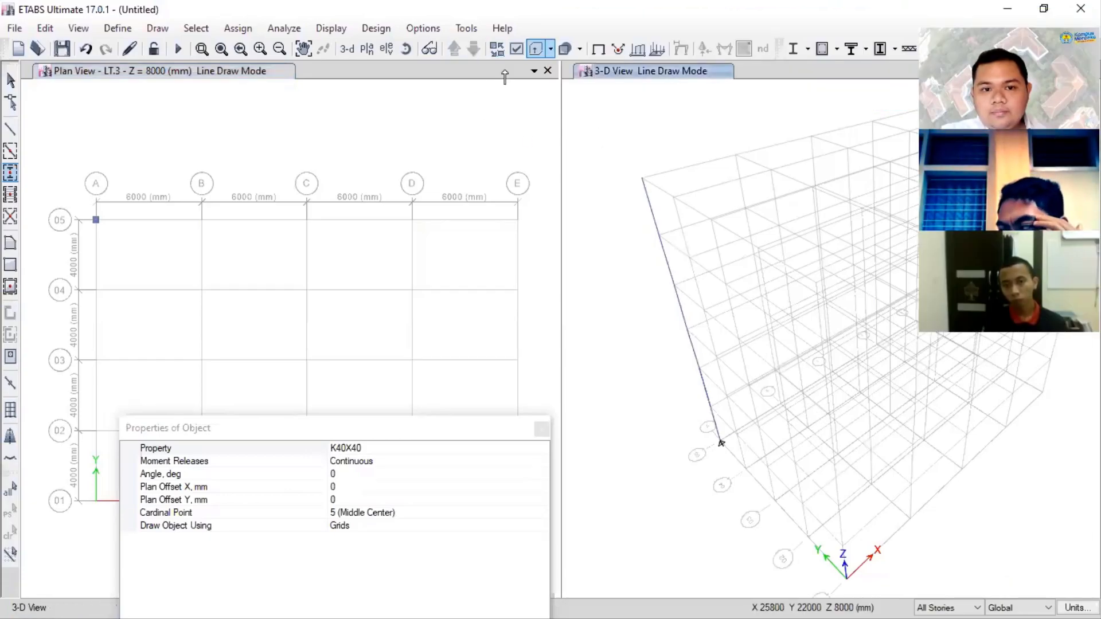
{"action": "left_click", "coordinate": [536, 49]}
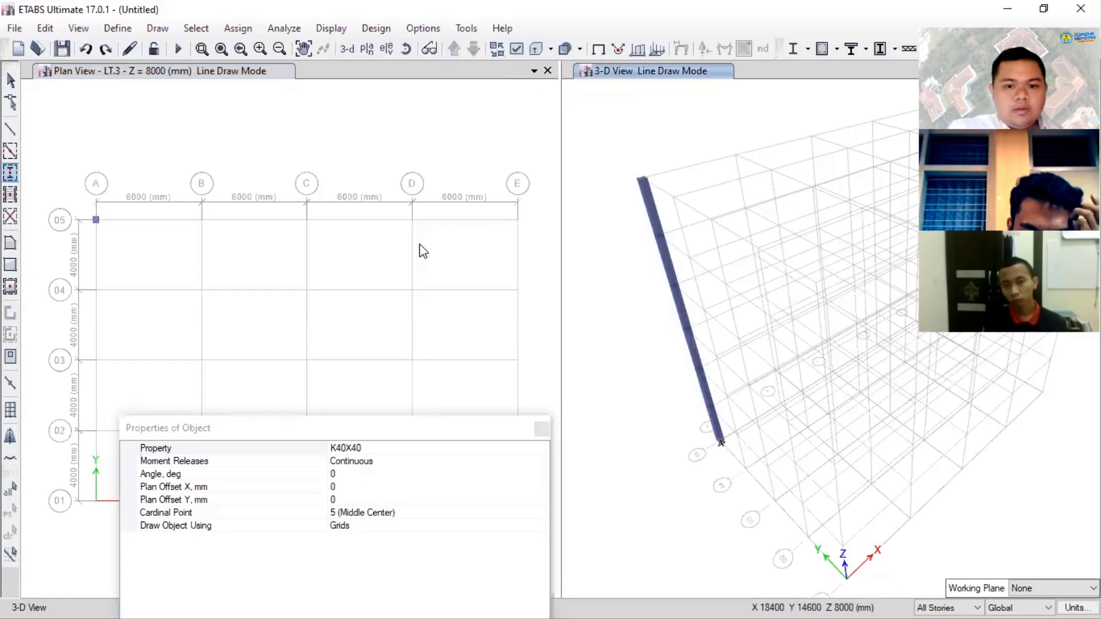
- Draw a second K40X40 column near grid point C-05 with All Stories, and undo both drawn columns
{"action": "left_click", "coordinate": [322, 233]}
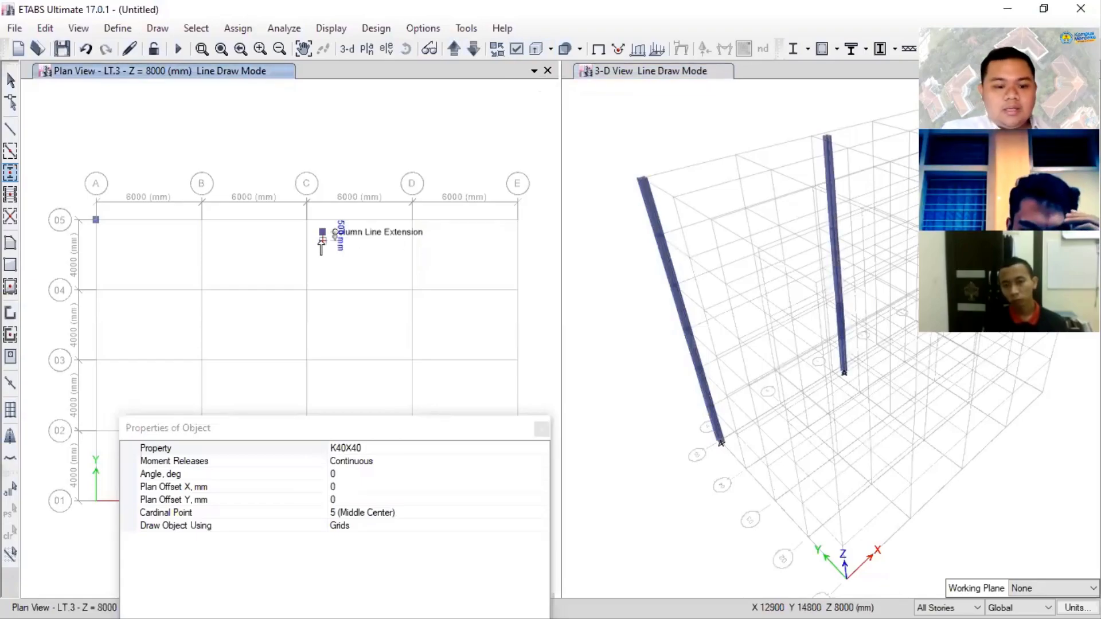
{"action": "key", "text": "ctrl+z"}
{"action": "key", "text": "ctrl+z"}
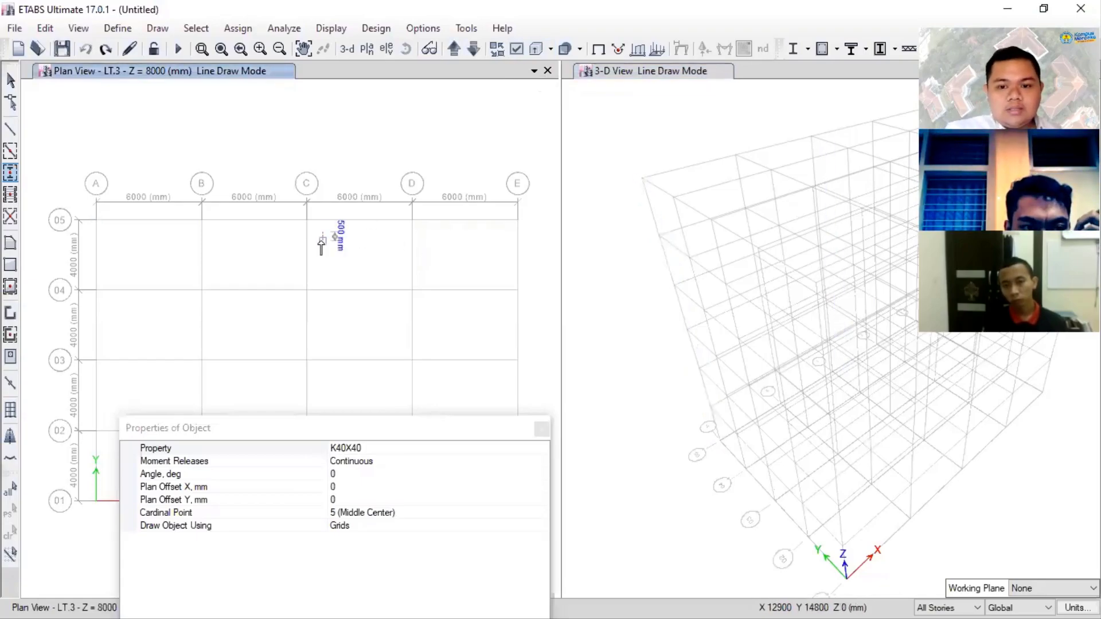
- Switch the story option to Similar Stories and draw a K40X40 column at grid point A-05
{"action": "left_click", "coordinate": [952, 607]}
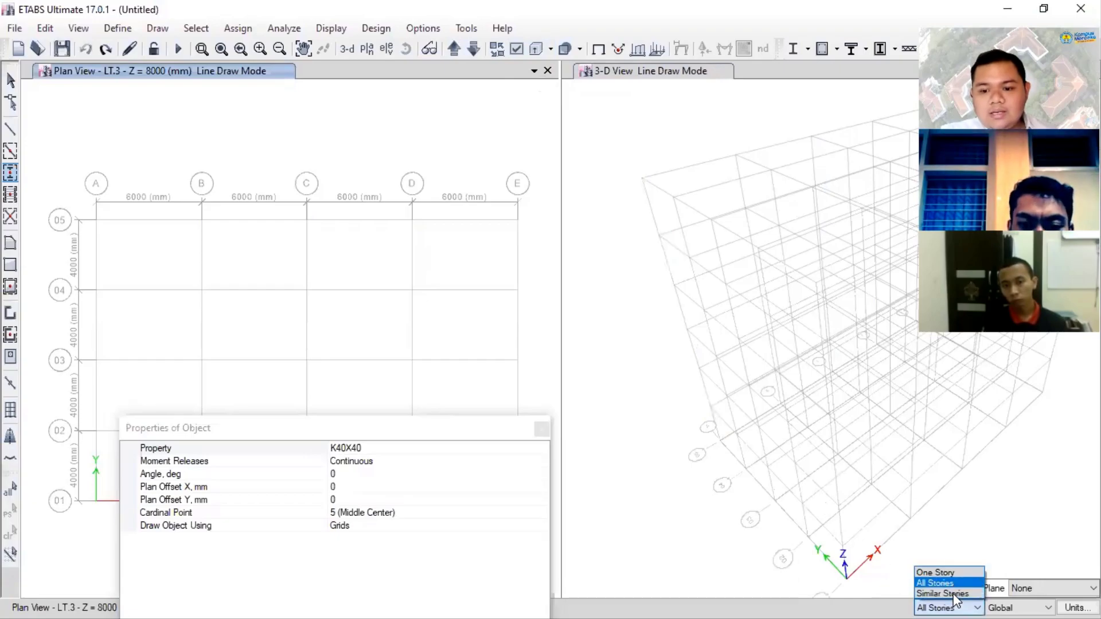
{"action": "left_click", "coordinate": [950, 593]}
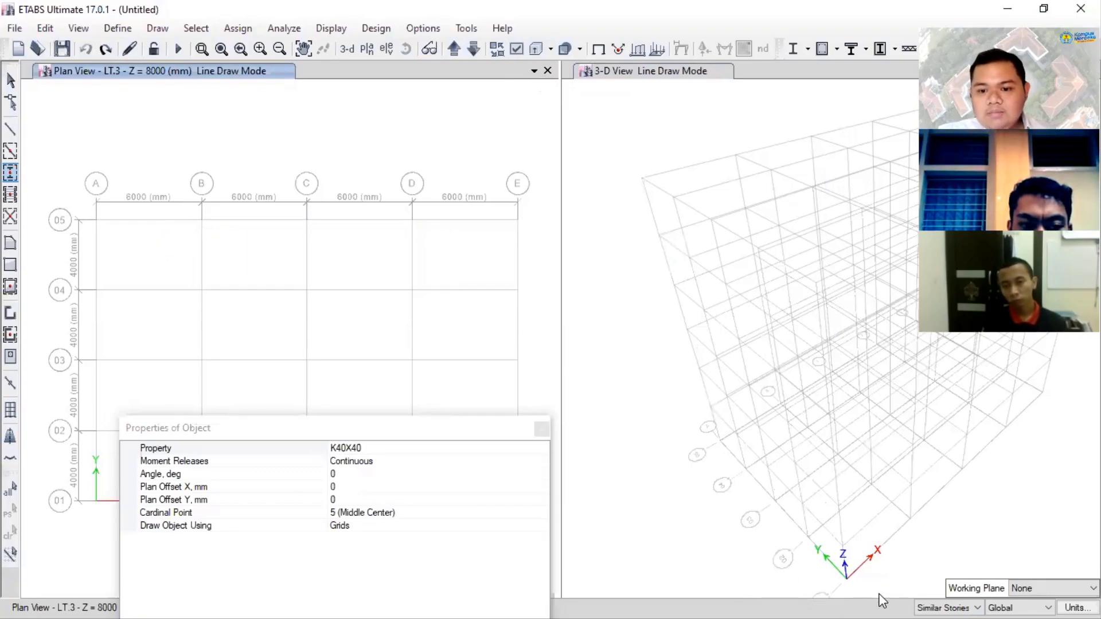
{"action": "left_click", "coordinate": [97, 221]}
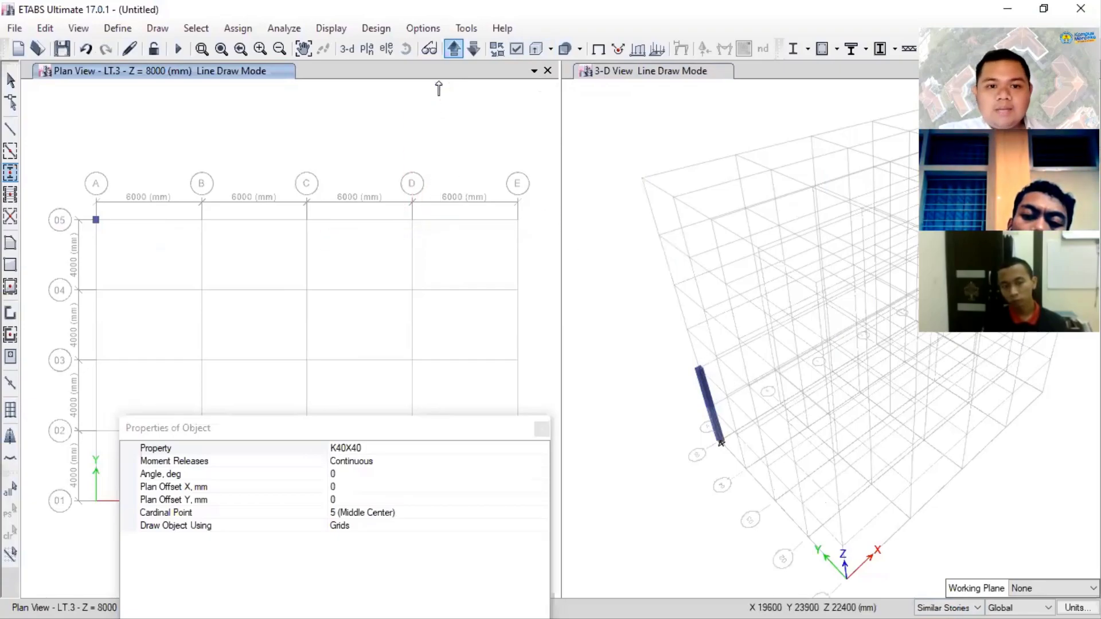
- Move the plan view up to LT.4, draw a K40X40 column at grid point B-04, and undo both drawn columns
{"action": "left_click", "coordinate": [453, 49]}
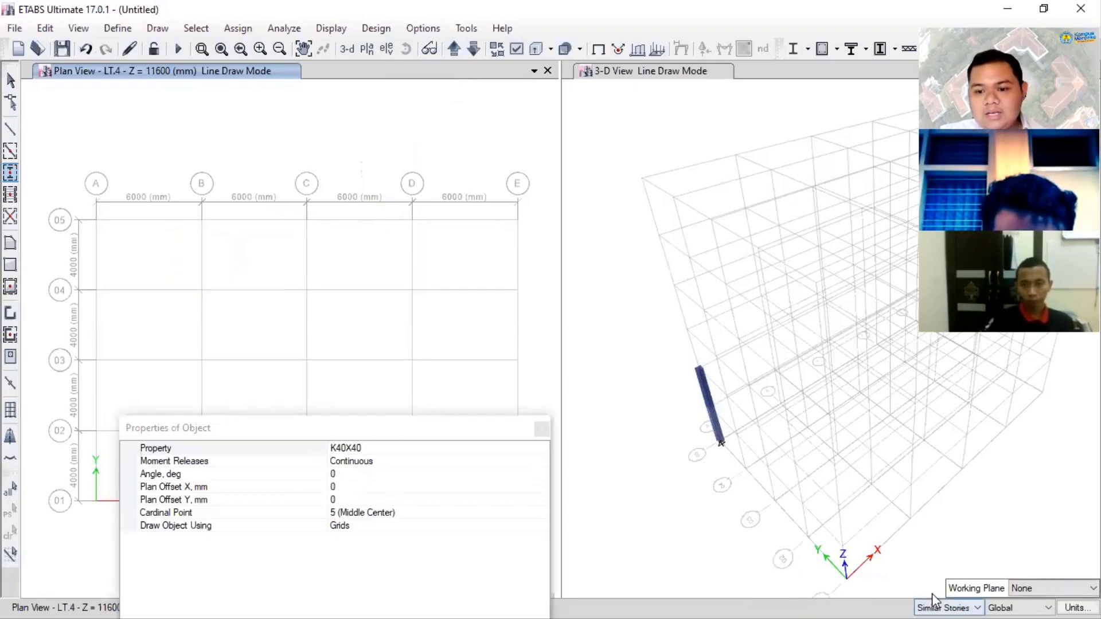
{"action": "left_click", "coordinate": [201, 290]}
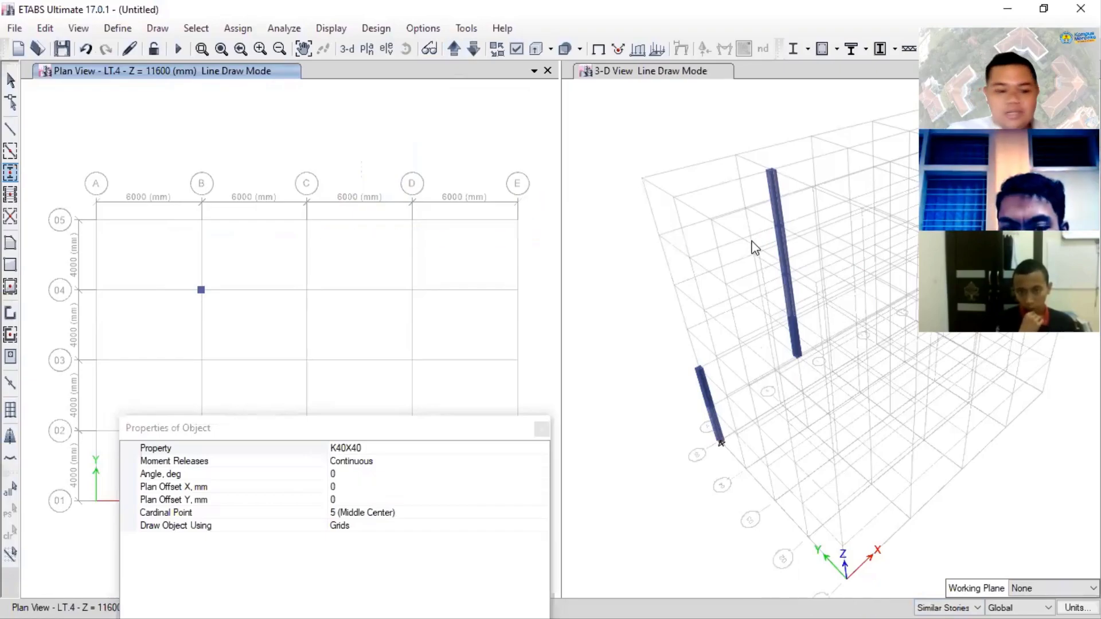
{"action": "key", "text": "ctrl+z"}
{"action": "key", "text": "ctrl+z"}
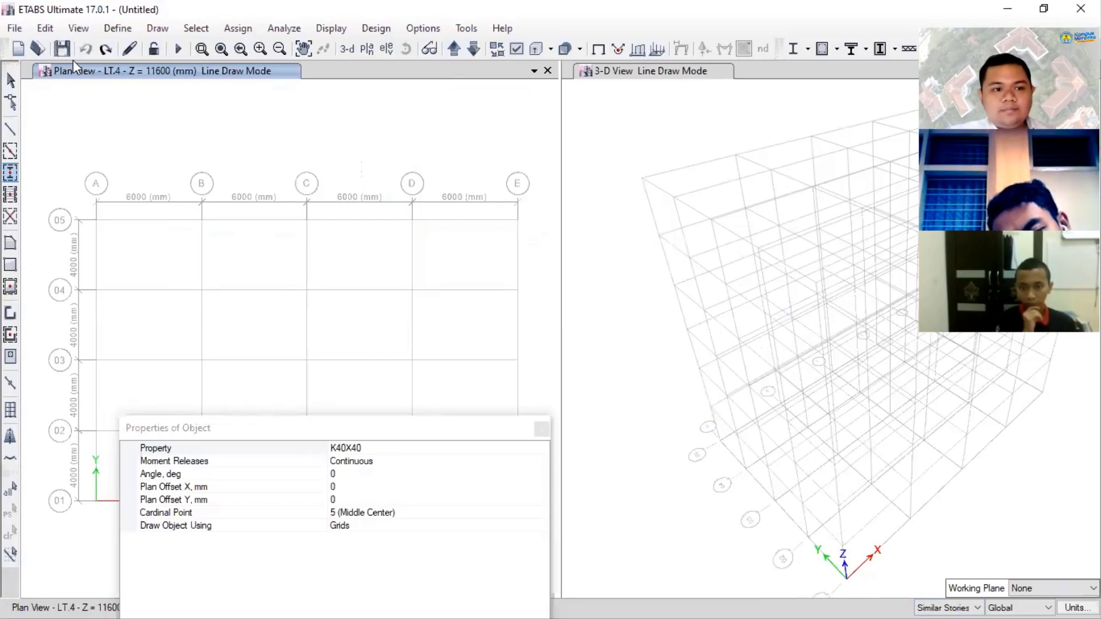
- Leave column drawing, return the plan view to LT.3, and open the Consistent Units settings
{"action": "left_click", "coordinate": [11, 80]}
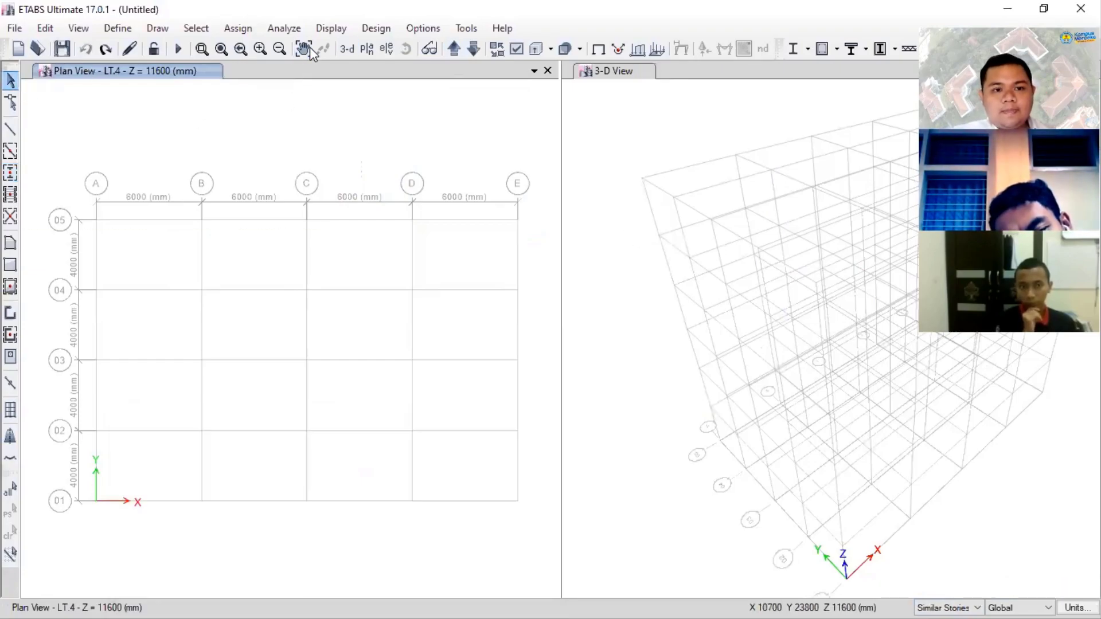
{"action": "left_click", "coordinate": [473, 49]}
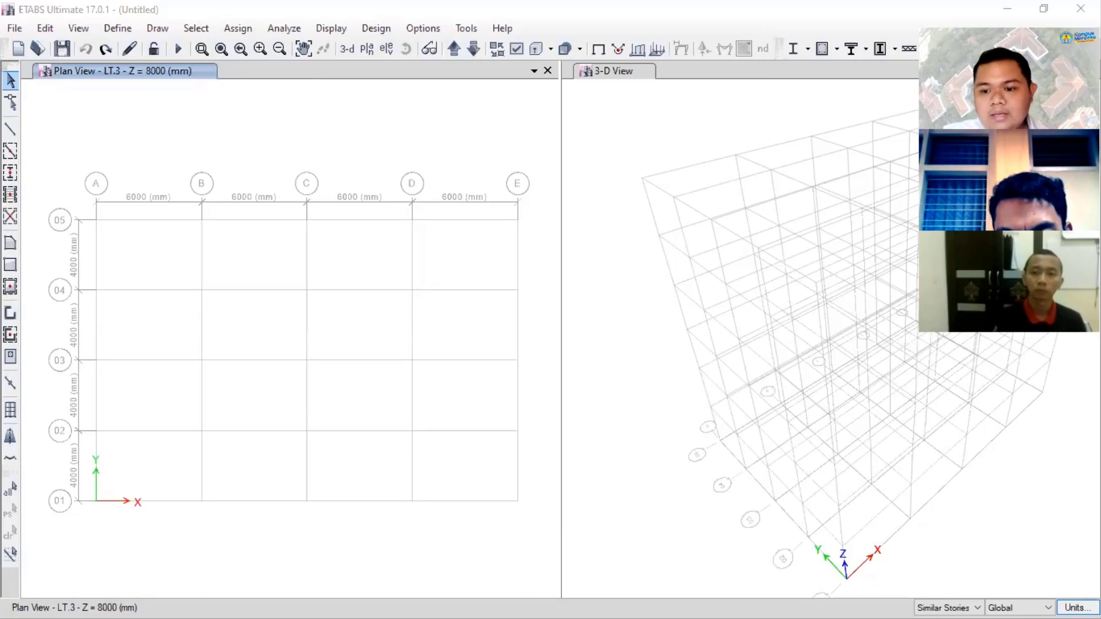
{"action": "left_click", "coordinate": [1068, 595]}
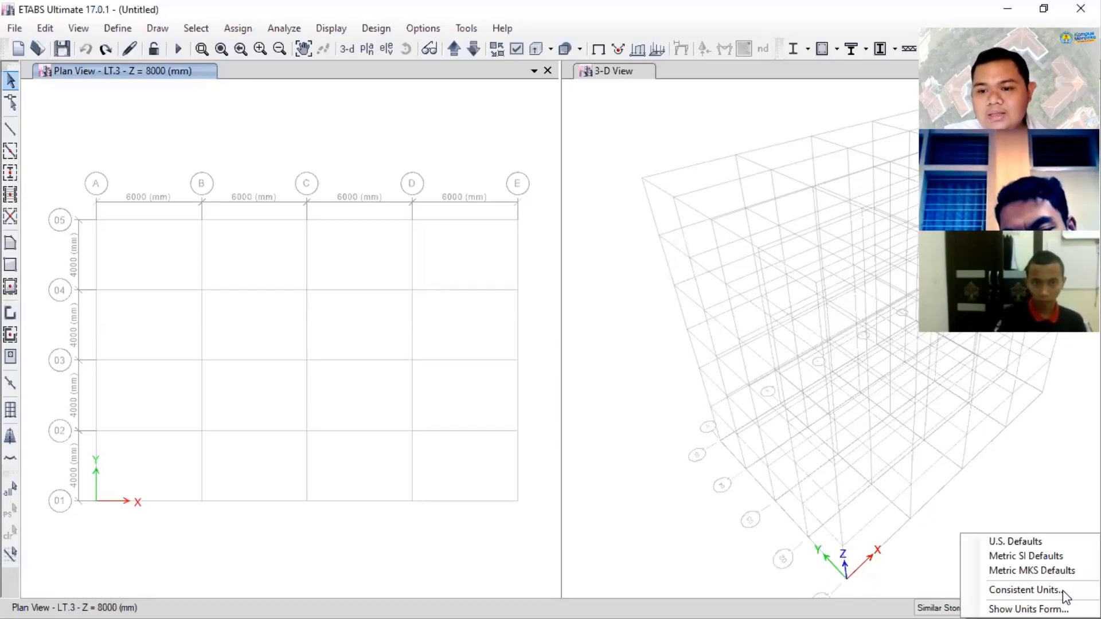
{"action": "left_click", "coordinate": [1063, 591]}
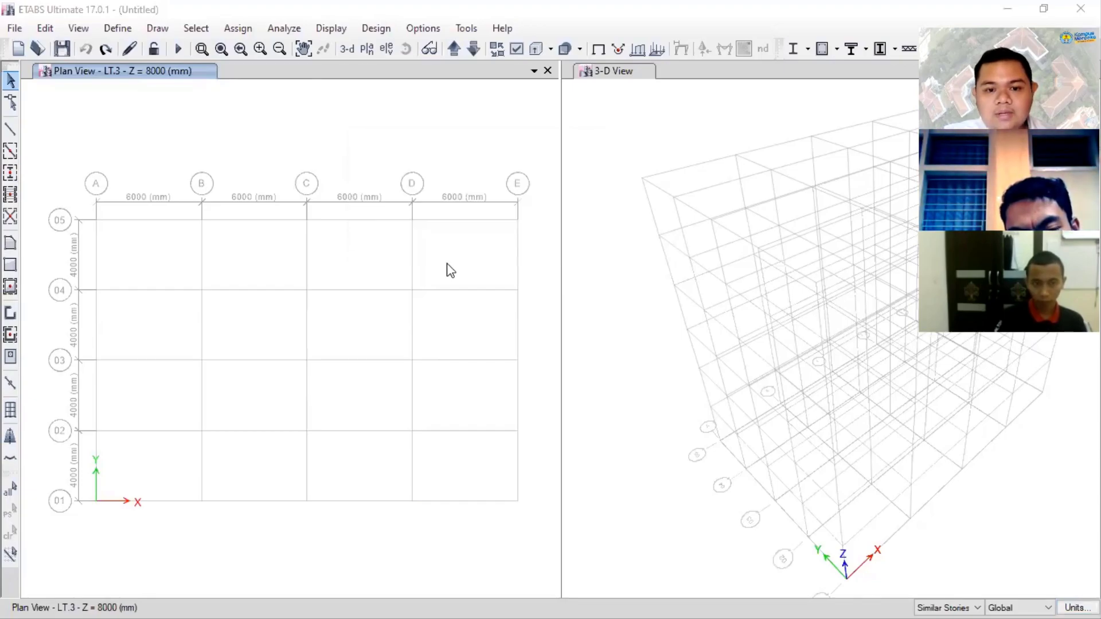
- Review the list of defined reinforcing bar sizes and close it without changes
{"action": "left_click", "coordinate": [122, 28]}
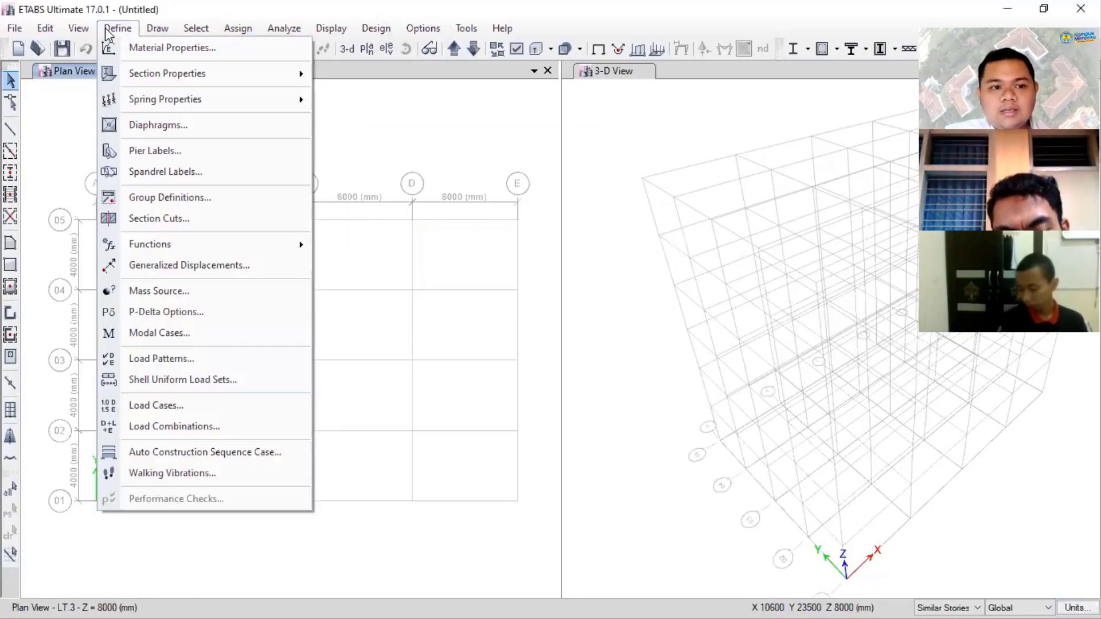
{"action": "mouse_move", "coordinate": [151, 80]}
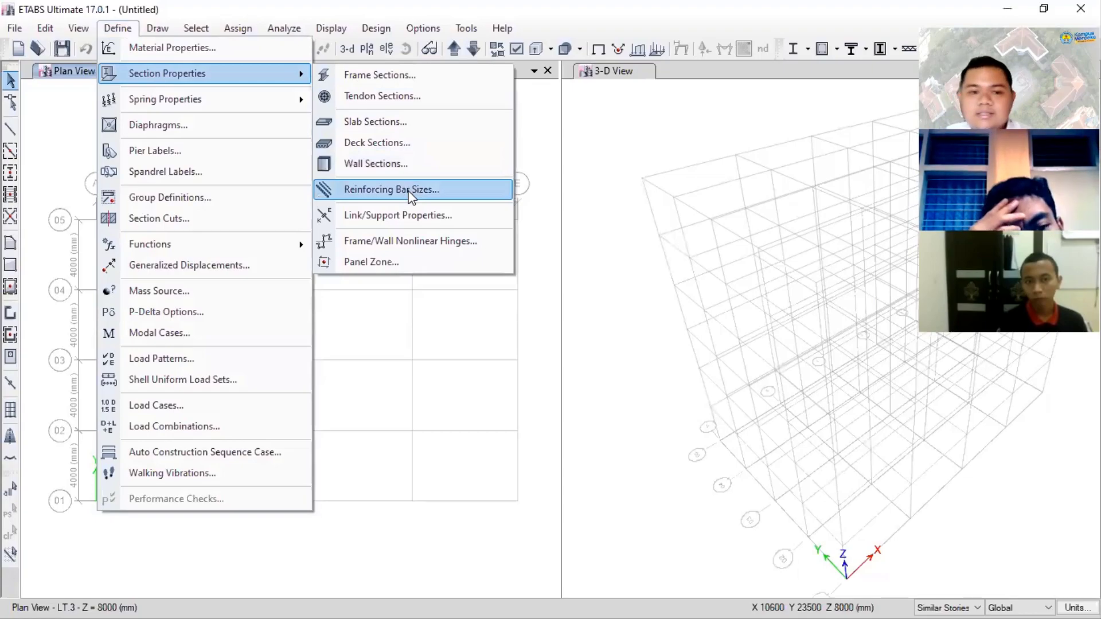
{"action": "left_click", "coordinate": [411, 195]}
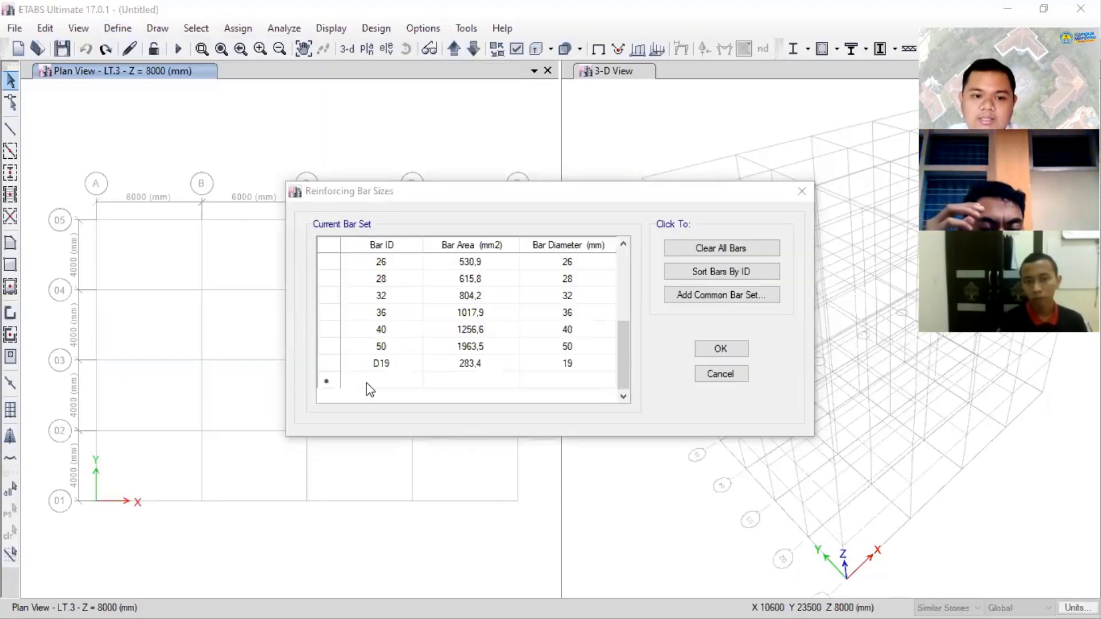
{"action": "left_click", "coordinate": [399, 374]}
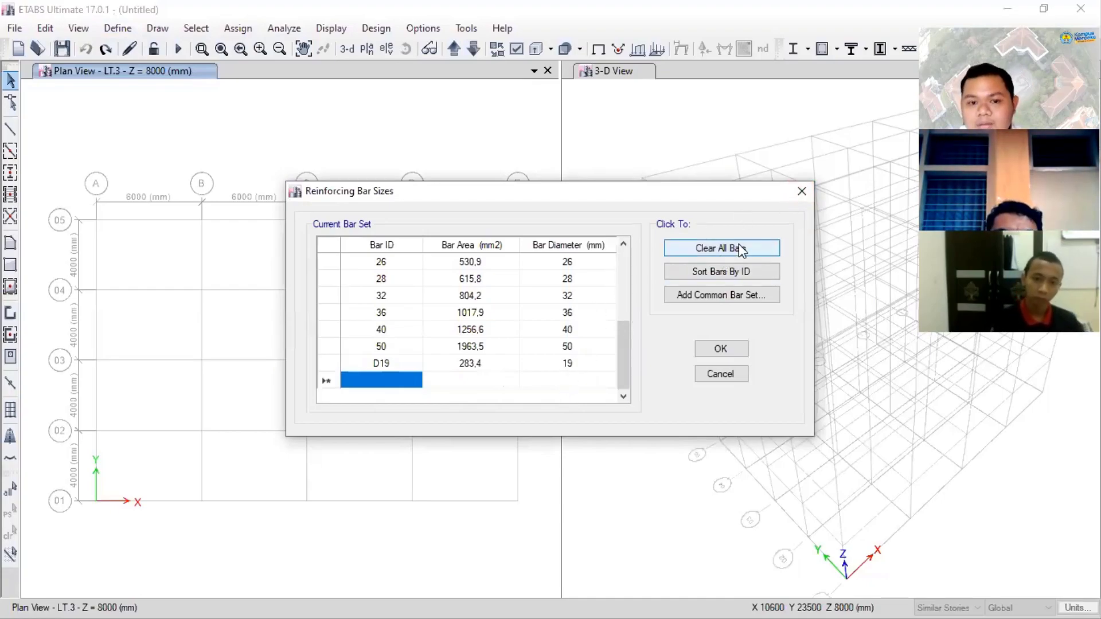
{"action": "left_click", "coordinate": [801, 191]}
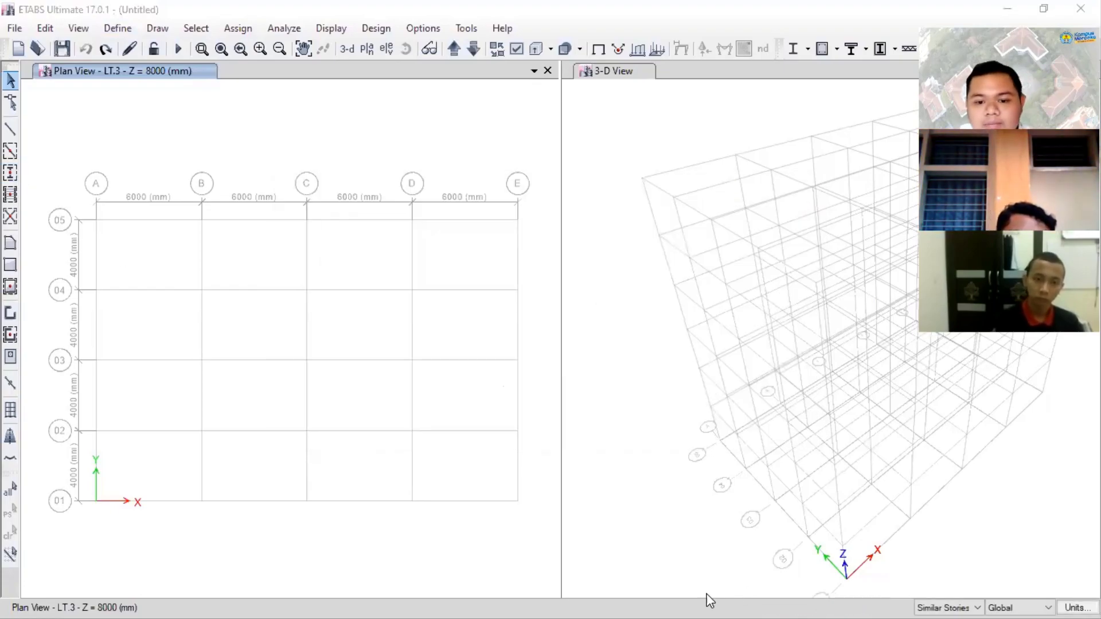
- Restart quick column drawing with K40X40 and review the angle and cardinal point options, keeping Moment Releases at Continuous
{"action": "left_click", "coordinate": [6, 175]}
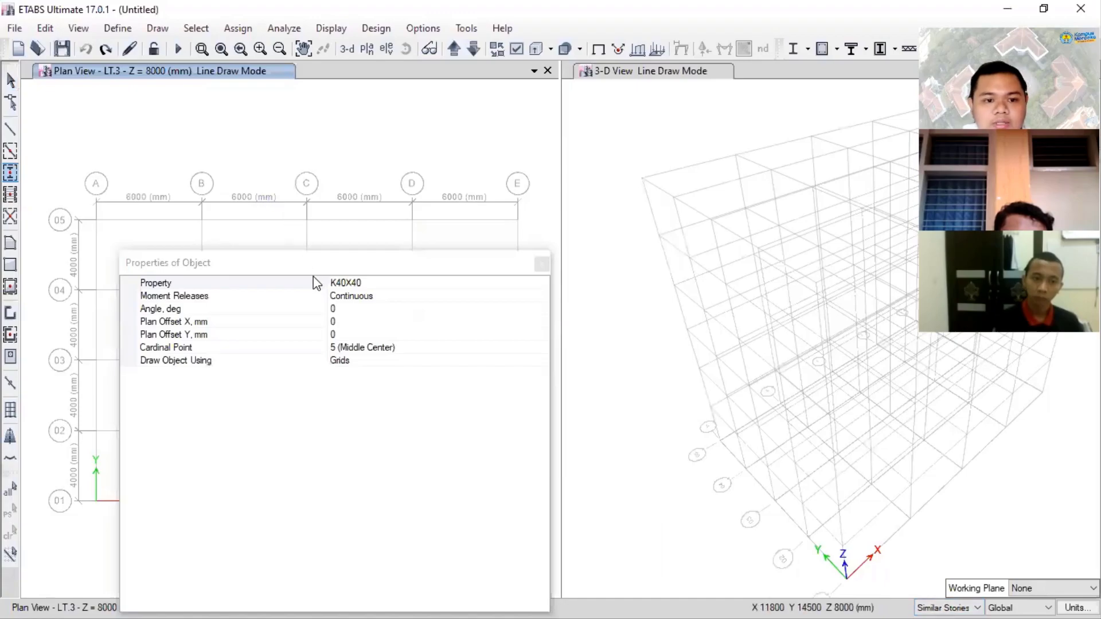
{"action": "left_click_drag", "start_coordinate": [318, 266], "coordinate": [719, 380]}
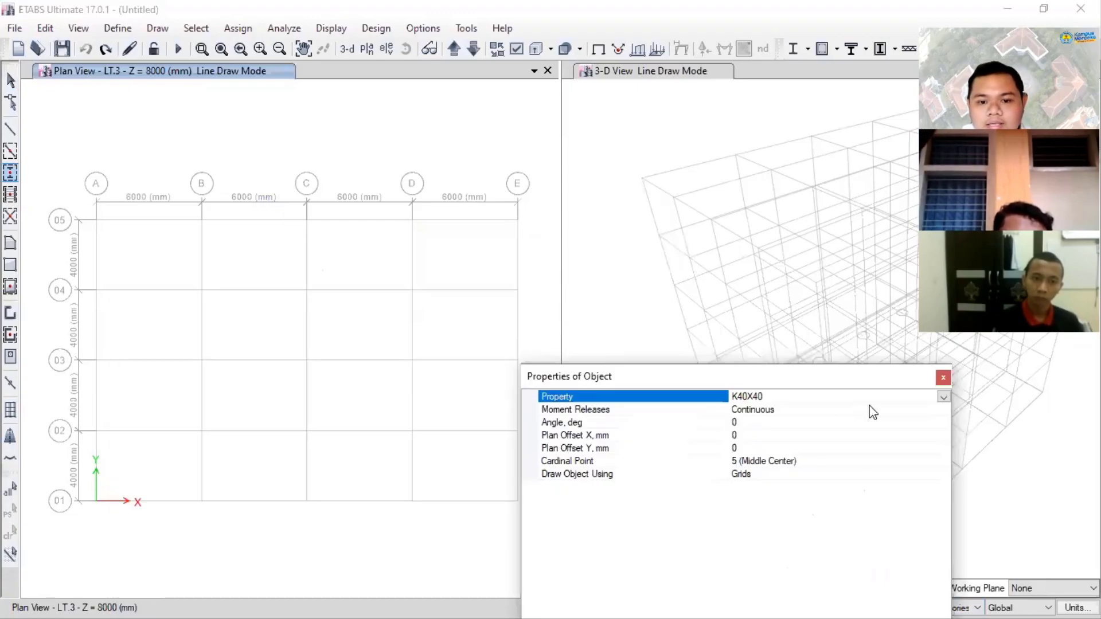
{"action": "left_click", "coordinate": [945, 411]}
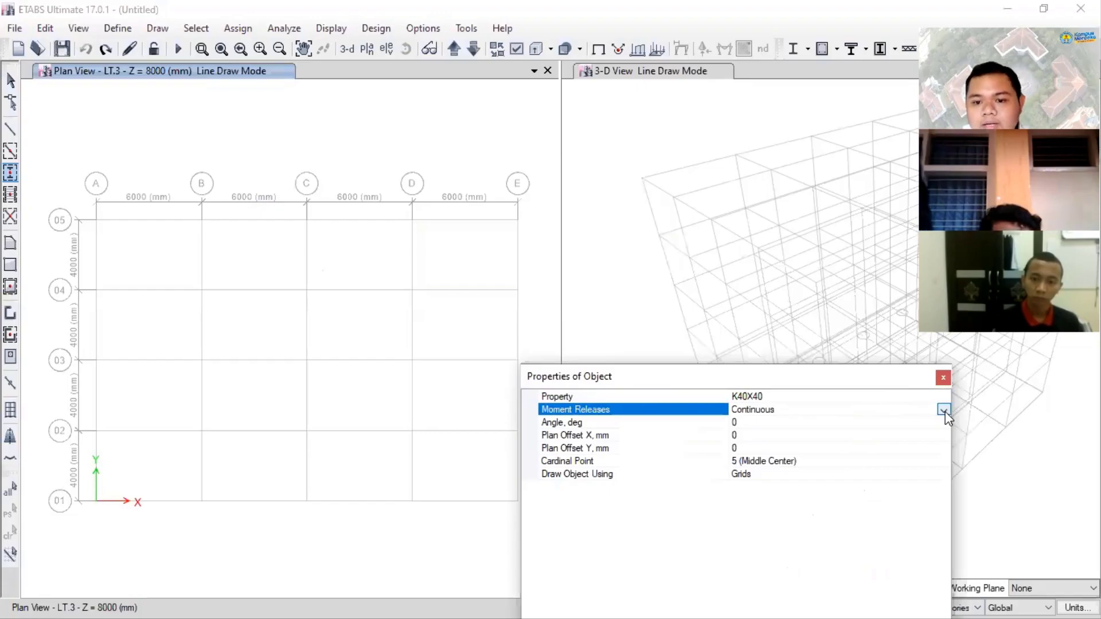
{"action": "left_click", "coordinate": [944, 410]}
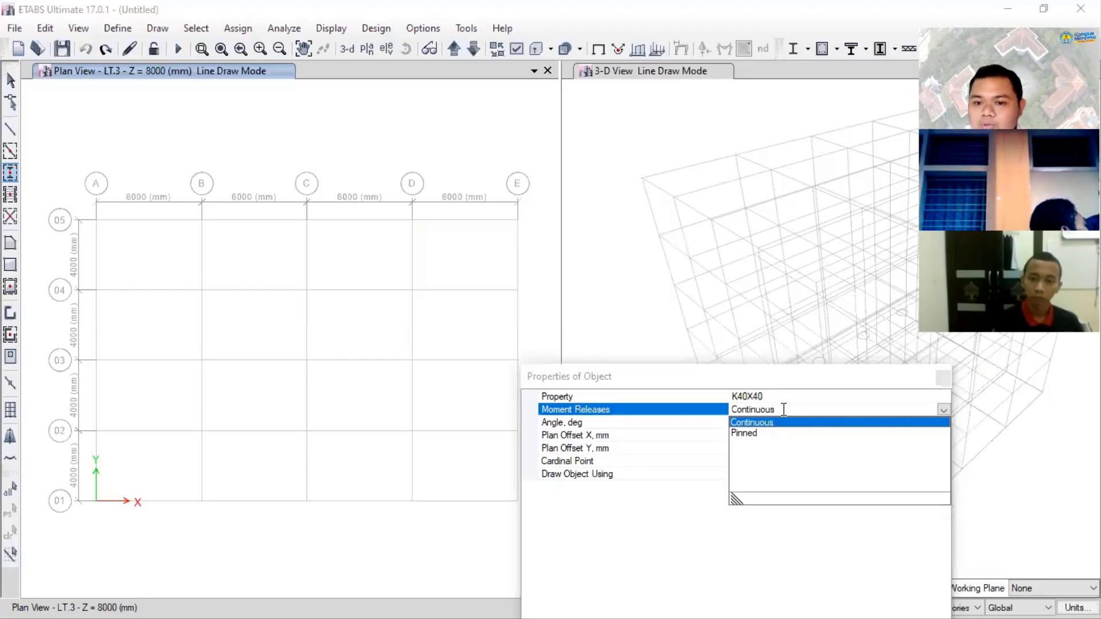
{"action": "left_click", "coordinate": [744, 425]}
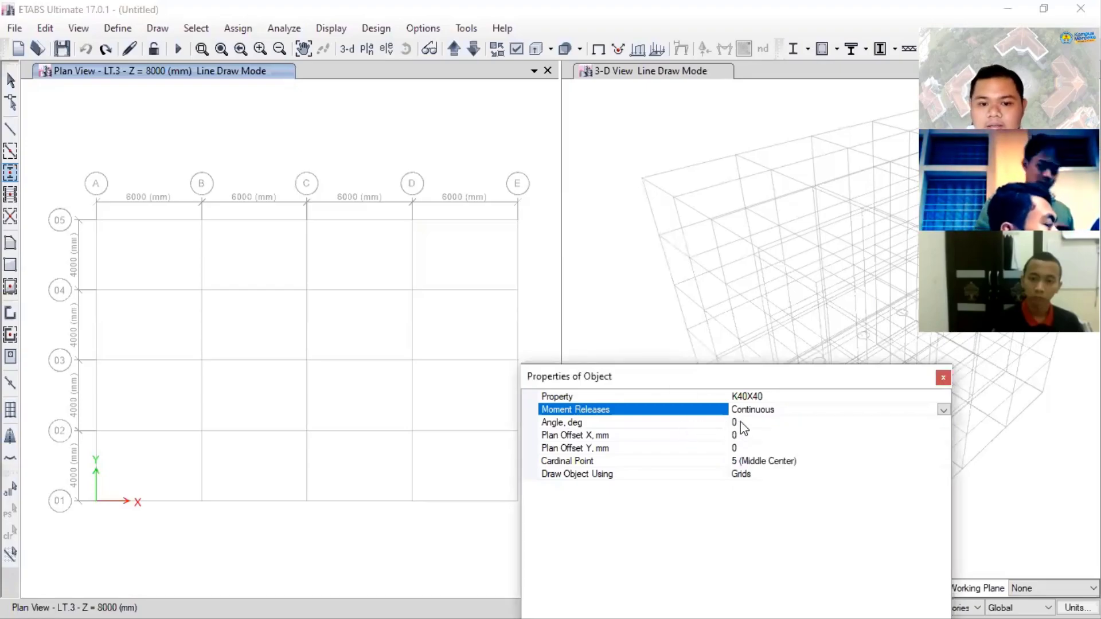
{"action": "left_click", "coordinate": [579, 425]}
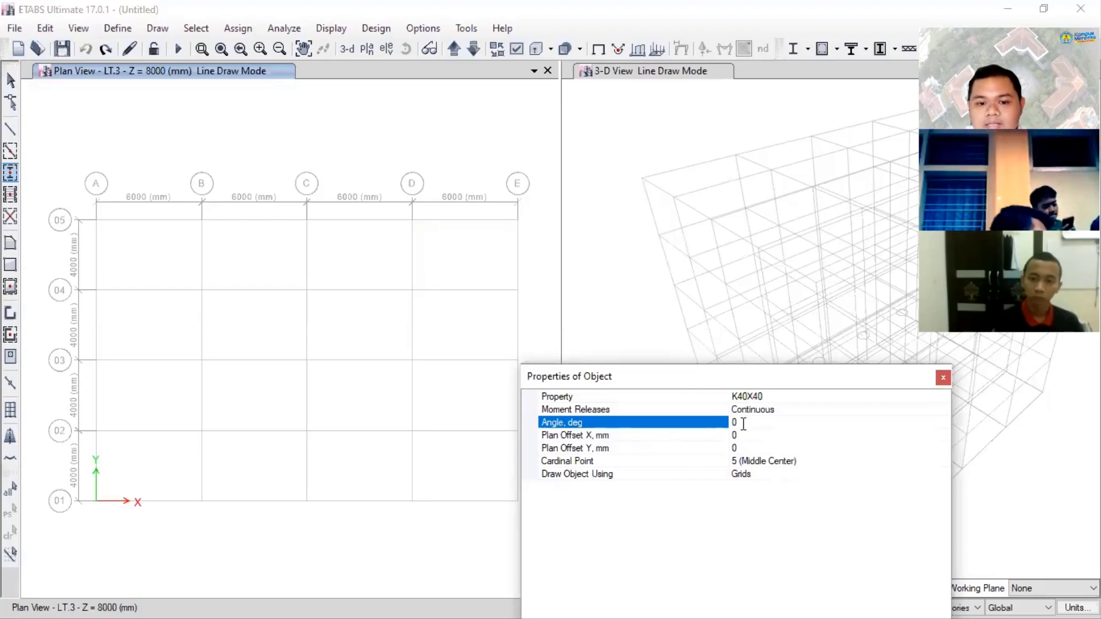
{"action": "left_click", "coordinate": [773, 462]}
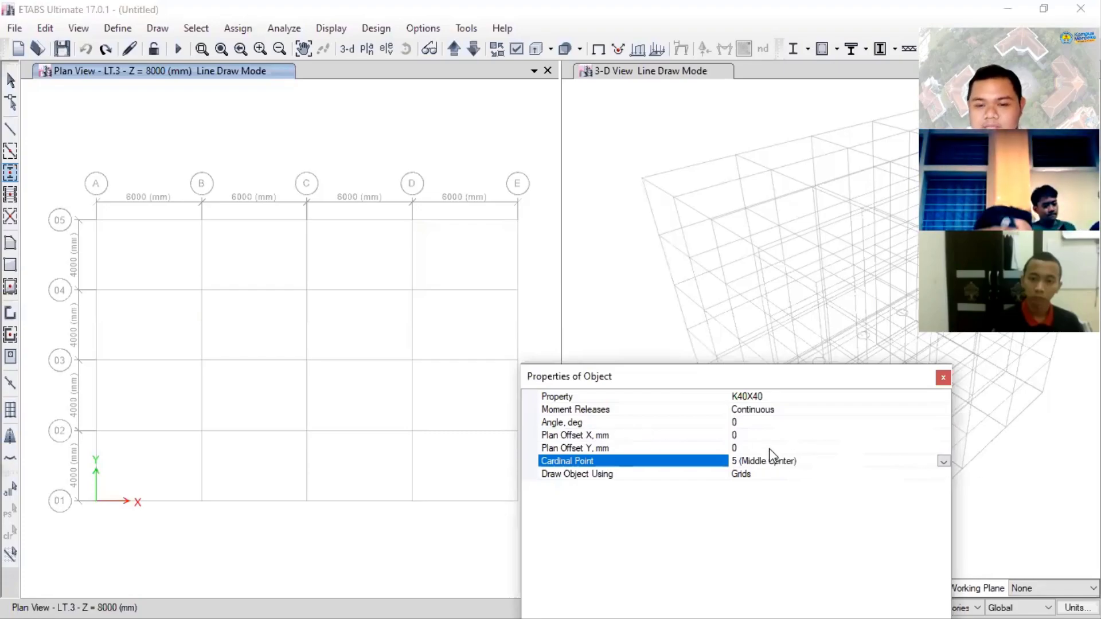
{"action": "left_click", "coordinate": [944, 462]}
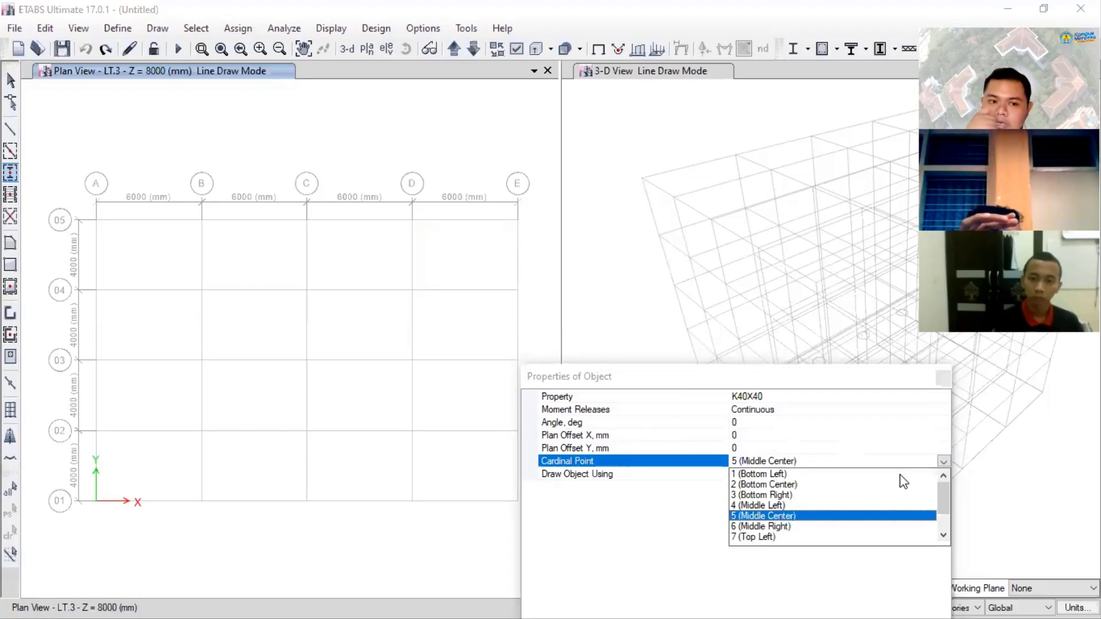
- Draw two K40X40 columns side by side near grid point C-04 on LT.3, using cardinal point 5 (Middle Center)
{"action": "scroll", "coordinate": [326, 281], "scroll_direction": "up", "scroll_amount": 10}
{"action": "left_click", "coordinate": [330, 285]}
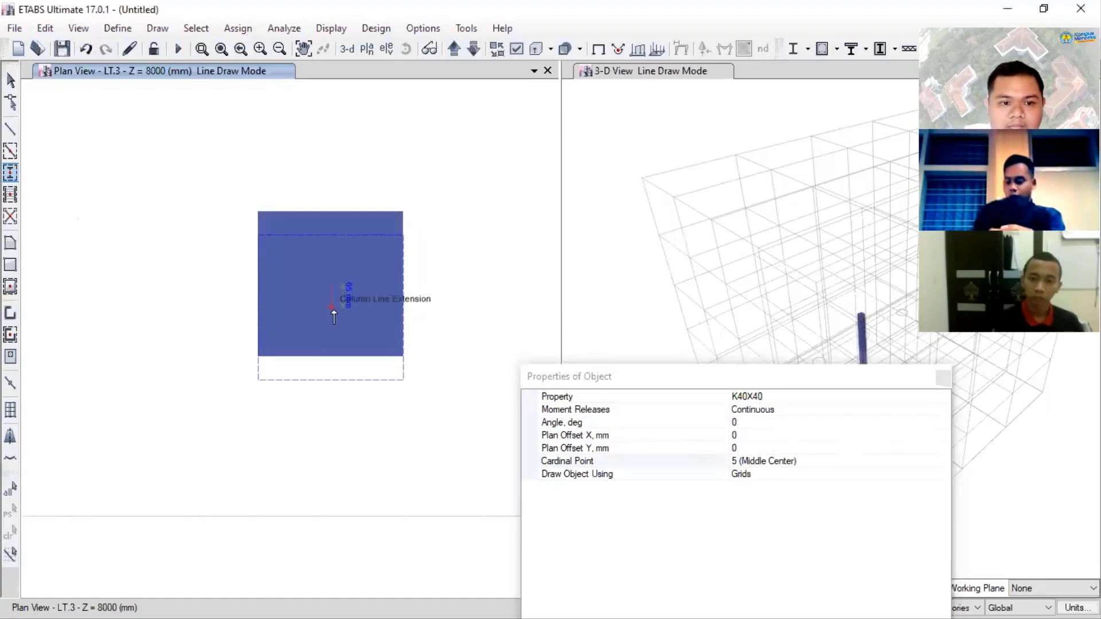
{"action": "left_click", "coordinate": [486, 290]}
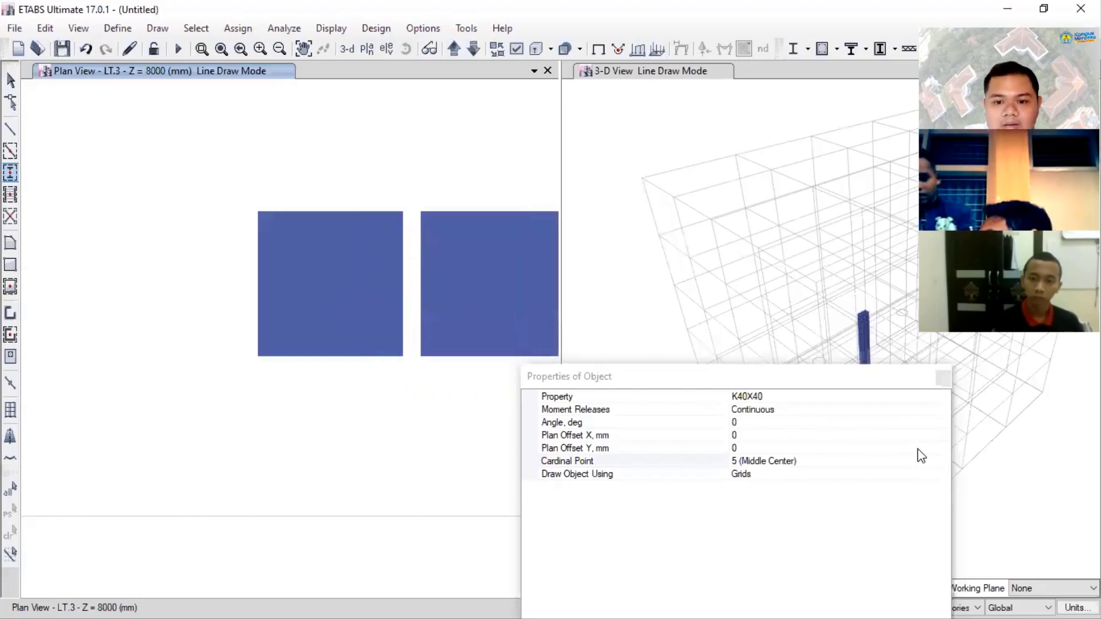
- Set the cardinal point to 1 (Bottom Left) and draw a K40X40 column below the two side-by-side columns
{"action": "left_click", "coordinate": [948, 447]}
{"action": "left_click", "coordinate": [944, 462]}
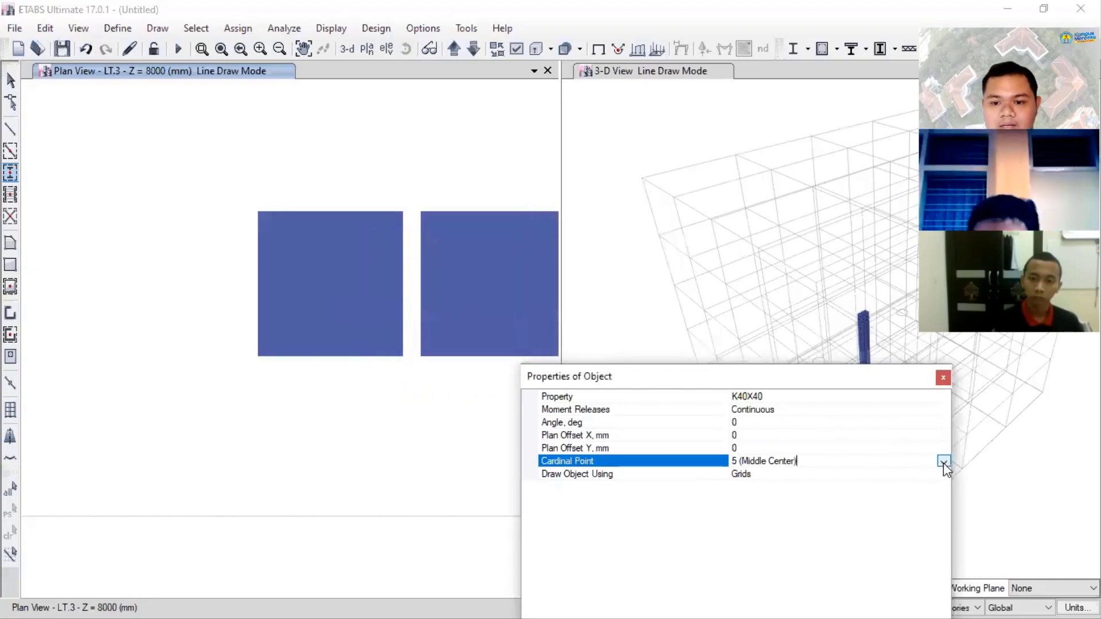
{"action": "left_click", "coordinate": [944, 463]}
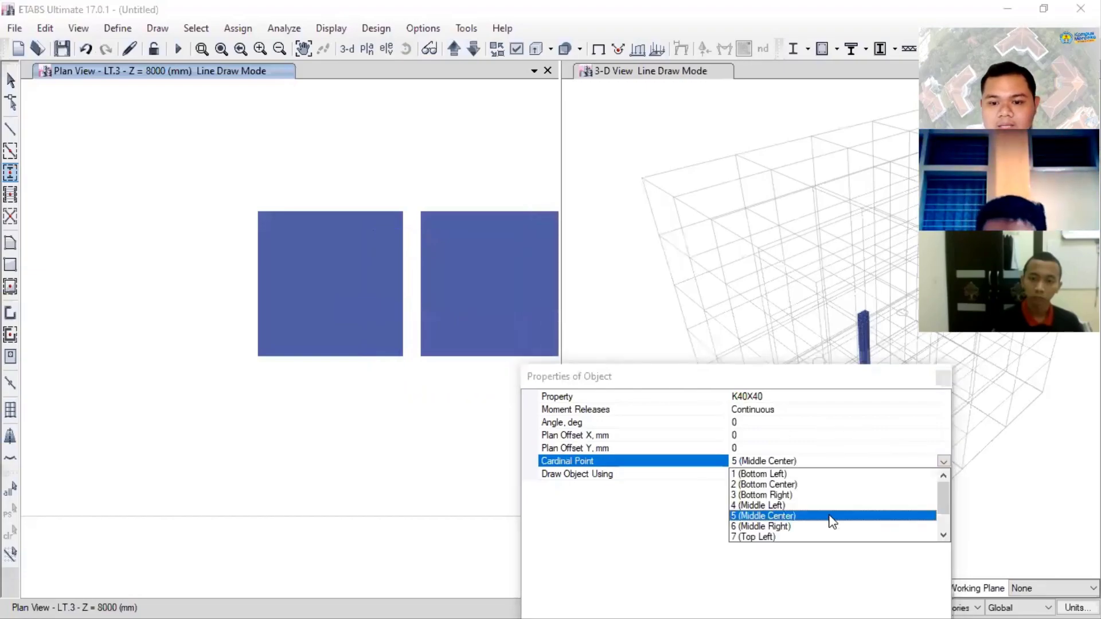
{"action": "left_click", "coordinate": [779, 479]}
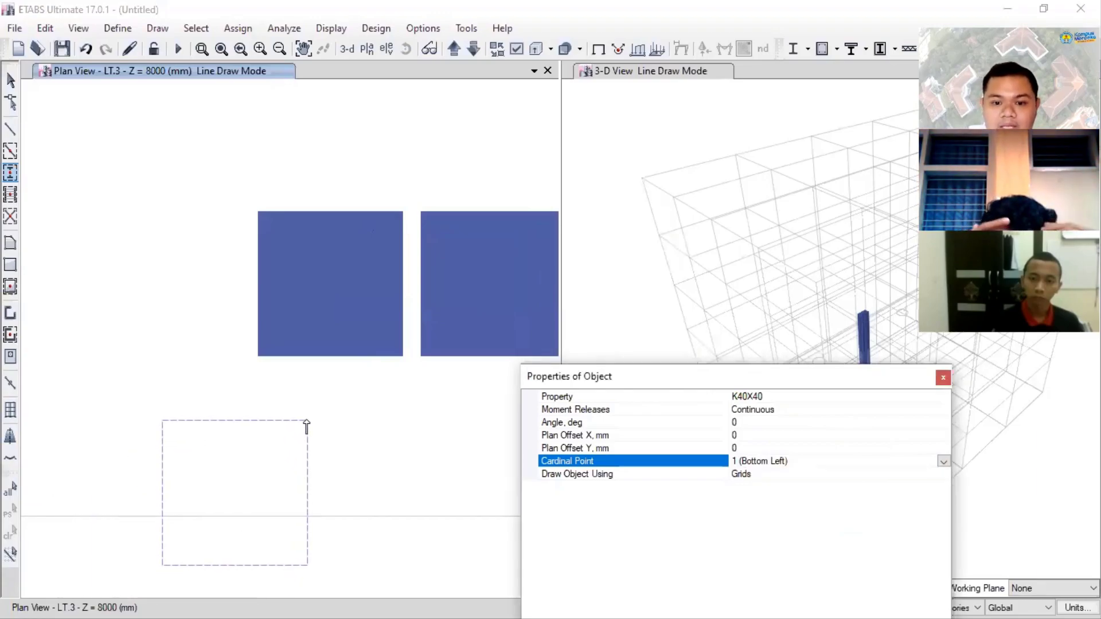
{"action": "left_click", "coordinate": [307, 427]}
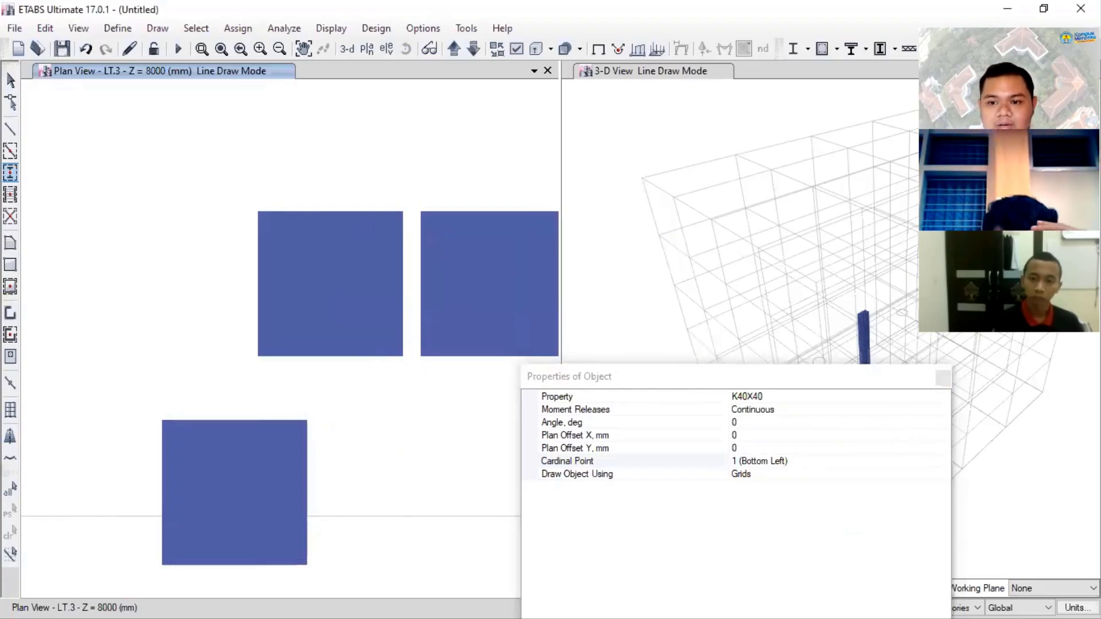
- Set the cardinal point back to 5 (Middle Center) and draw a K40X40 column just above the two side-by-side columns
{"action": "left_click", "coordinate": [907, 462]}
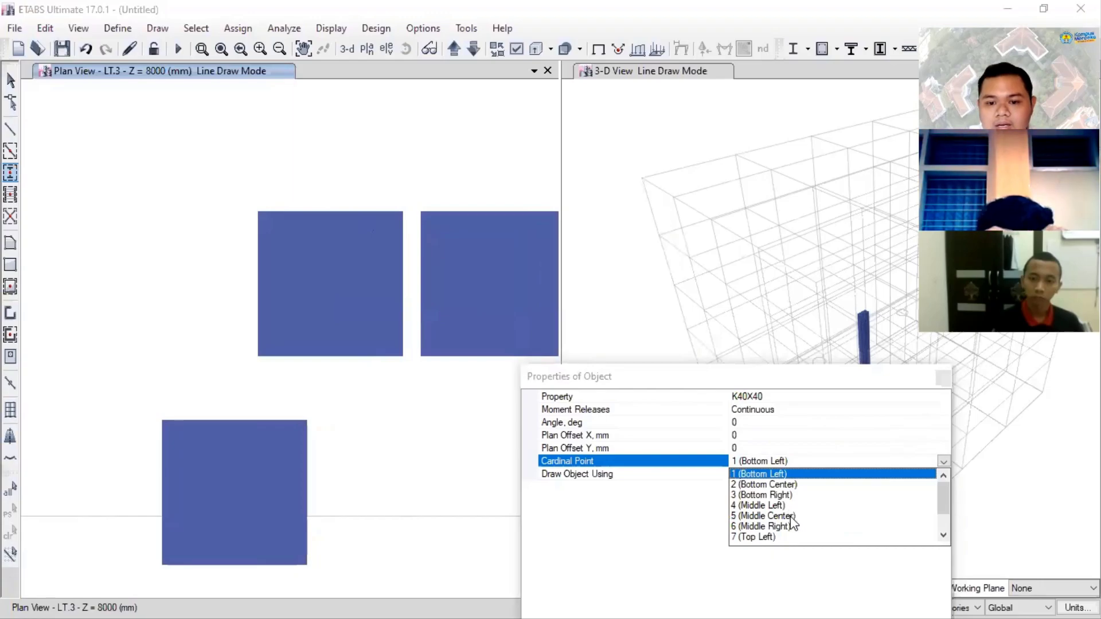
{"action": "left_click", "coordinate": [791, 517]}
{"action": "left_click", "coordinate": [381, 143]}
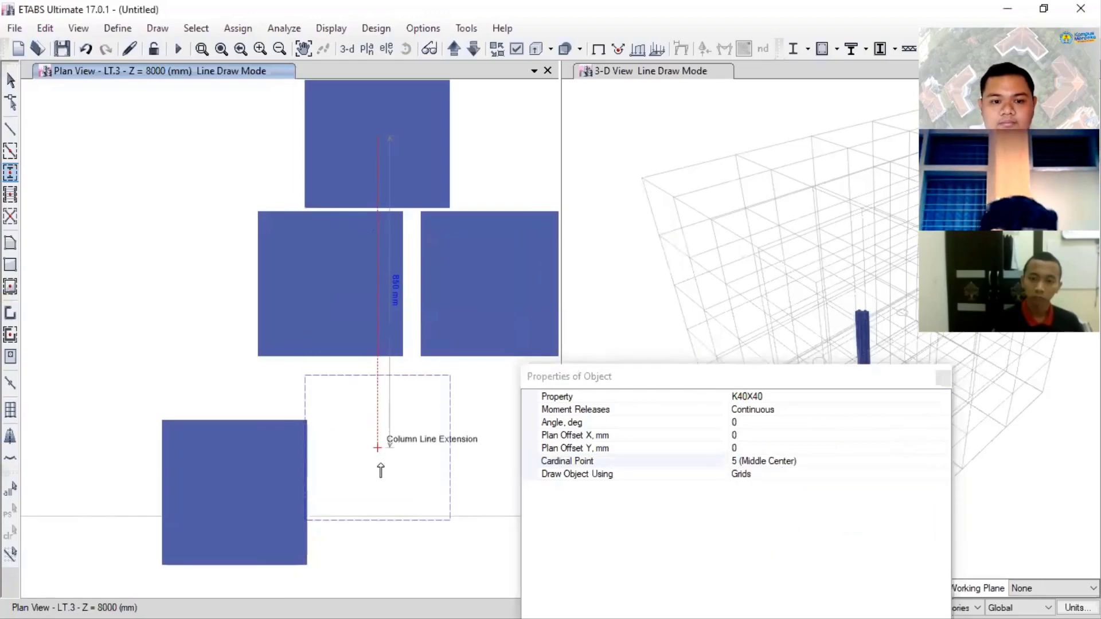
- Undo the practice K40X40 columns drawn near grid point C-04 on LT.3
{"action": "left_click", "coordinate": [412, 476]}
{"action": "key", "text": "ctrl+z"}
{"action": "key", "text": "ctrl+z"}
{"action": "key", "text": "ctrl+z"}
{"action": "key", "text": "ctrl+z"}
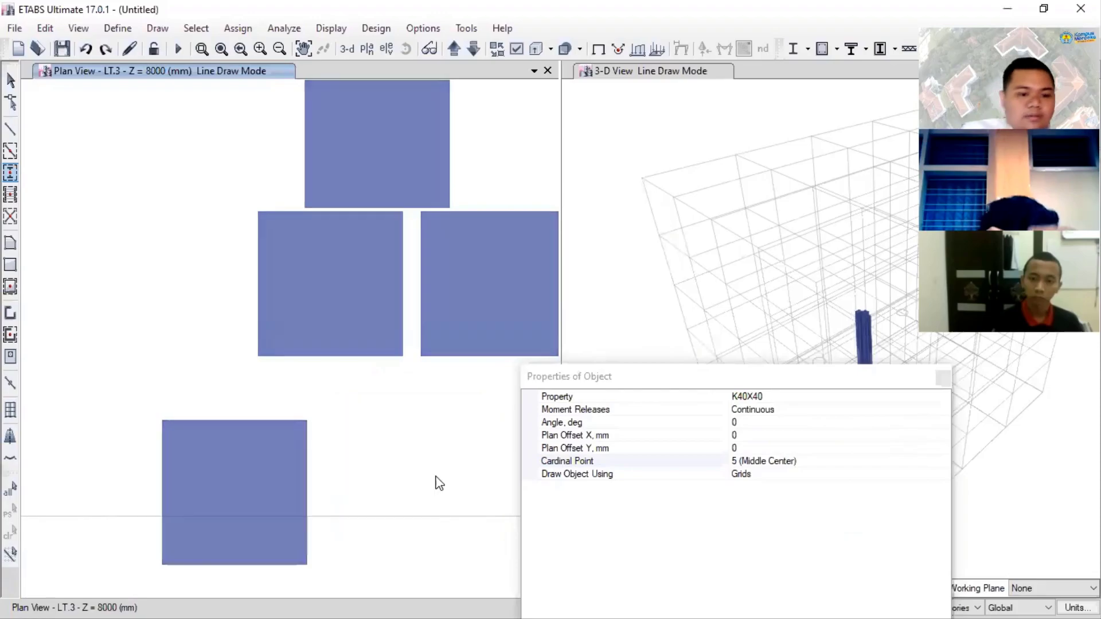
{"action": "key", "text": "ctrl+z"}
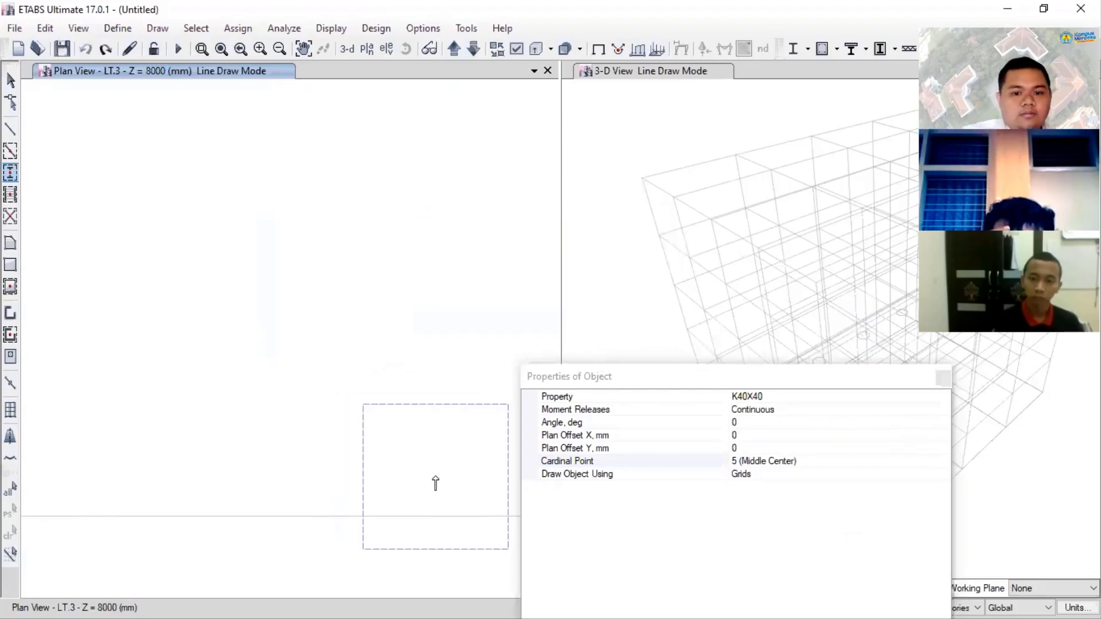
- Draw K40X40 columns at grid points A-05, B-05, C-05, D-05 and E-05 on LT.3 with cardinal point 5 (Middle Center)
{"action": "scroll", "coordinate": [401, 305], "scroll_direction": "down", "scroll_amount": 3}
{"action": "scroll", "coordinate": [465, 351], "scroll_direction": "up", "scroll_amount": 2}
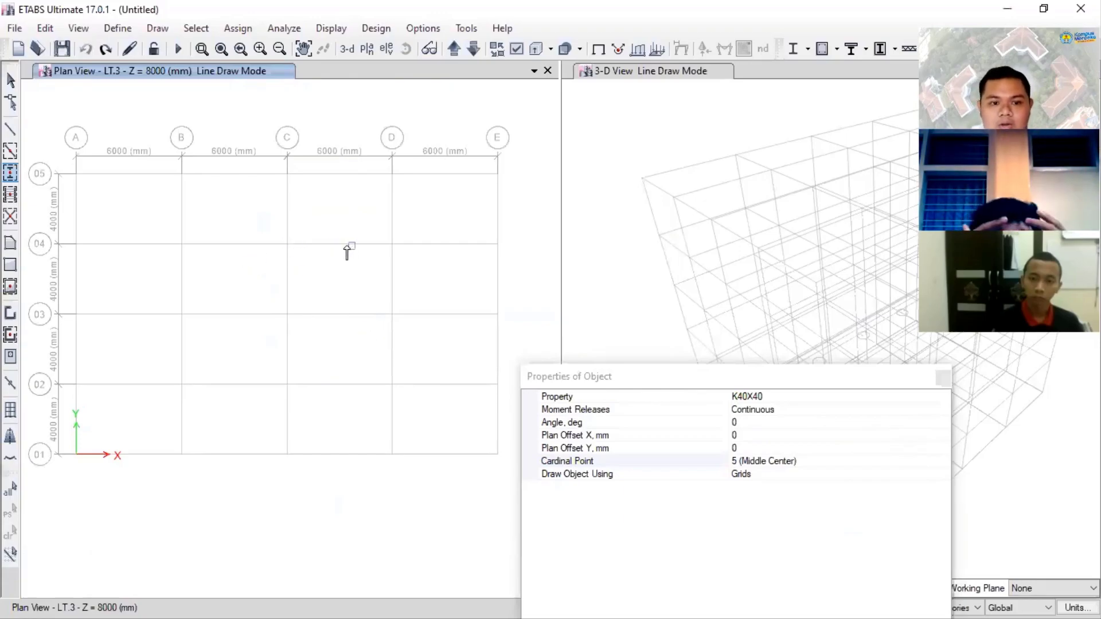
{"action": "left_click", "coordinate": [76, 174]}
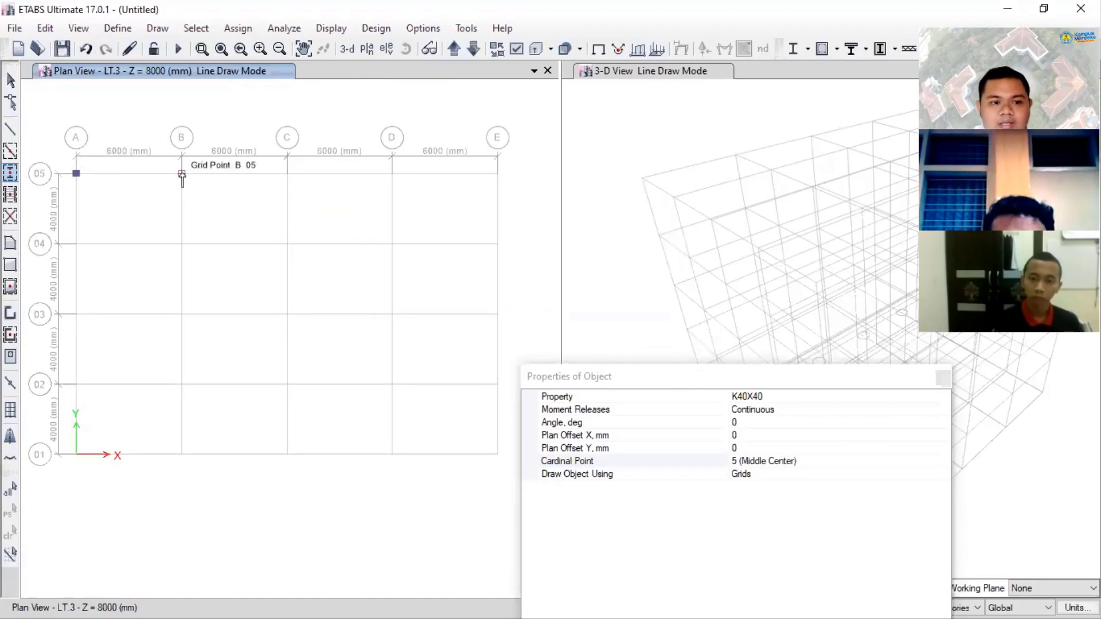
{"action": "left_click", "coordinate": [181, 174]}
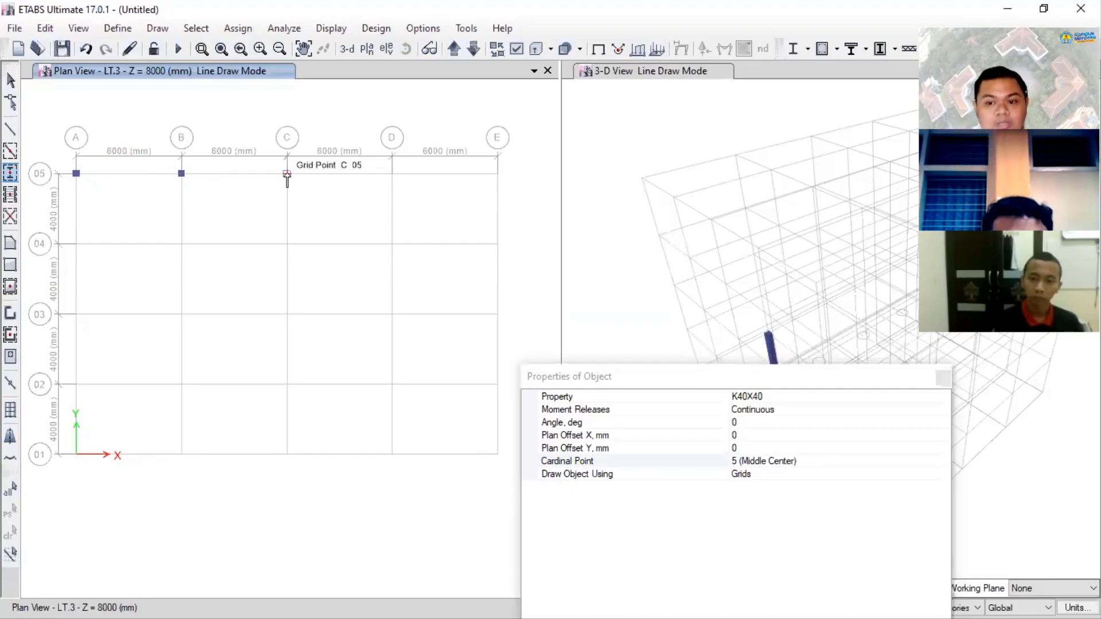
{"action": "left_click", "coordinate": [287, 174]}
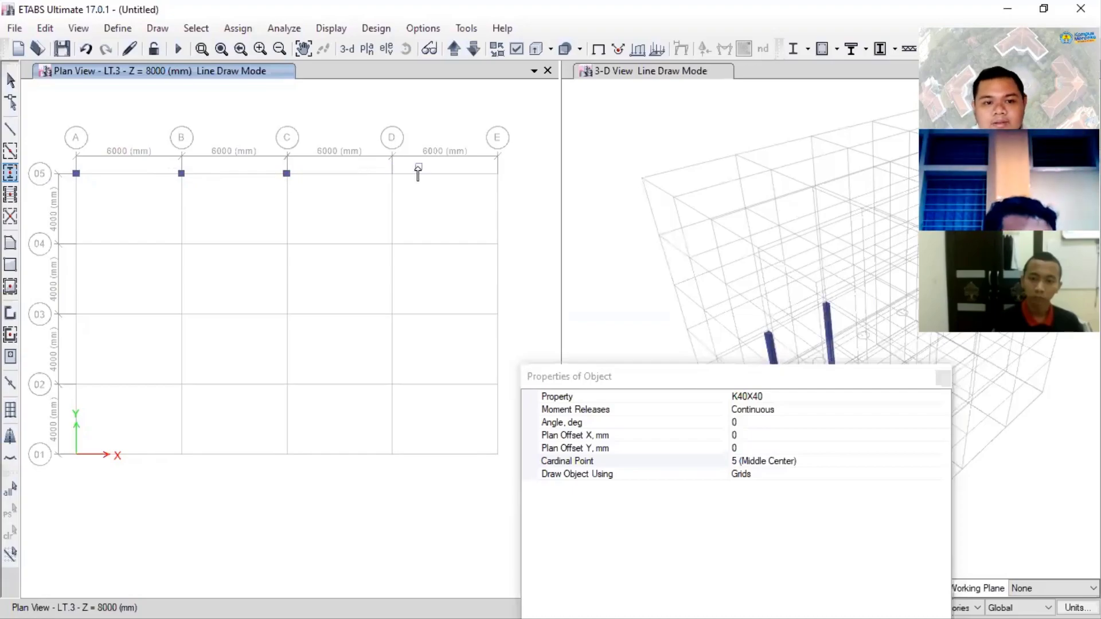
{"action": "left_click", "coordinate": [393, 175]}
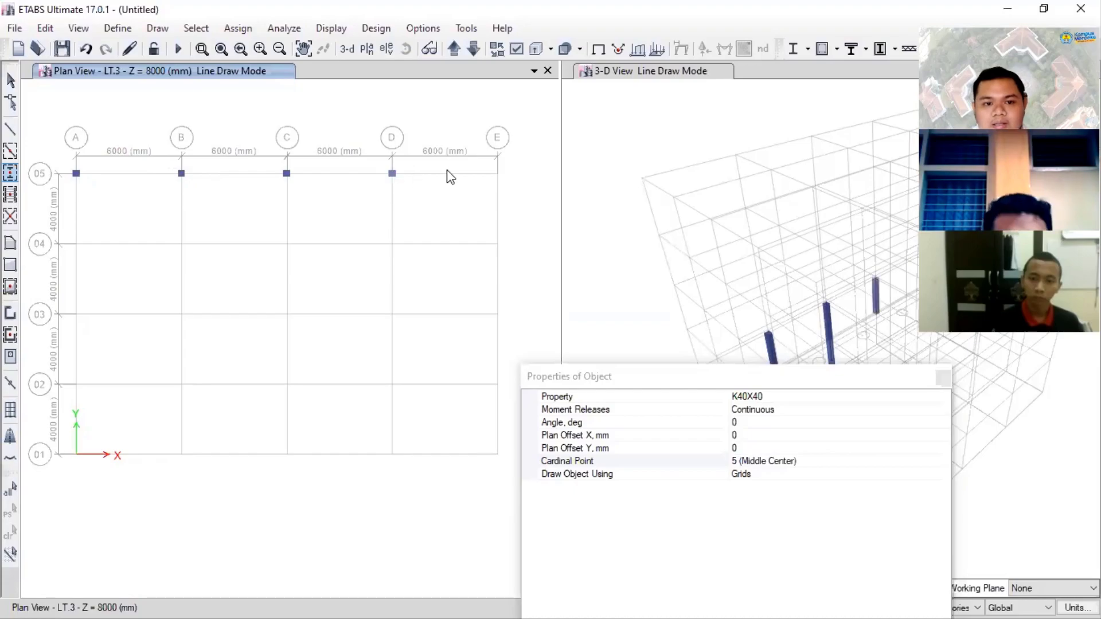
{"action": "left_click", "coordinate": [498, 174]}
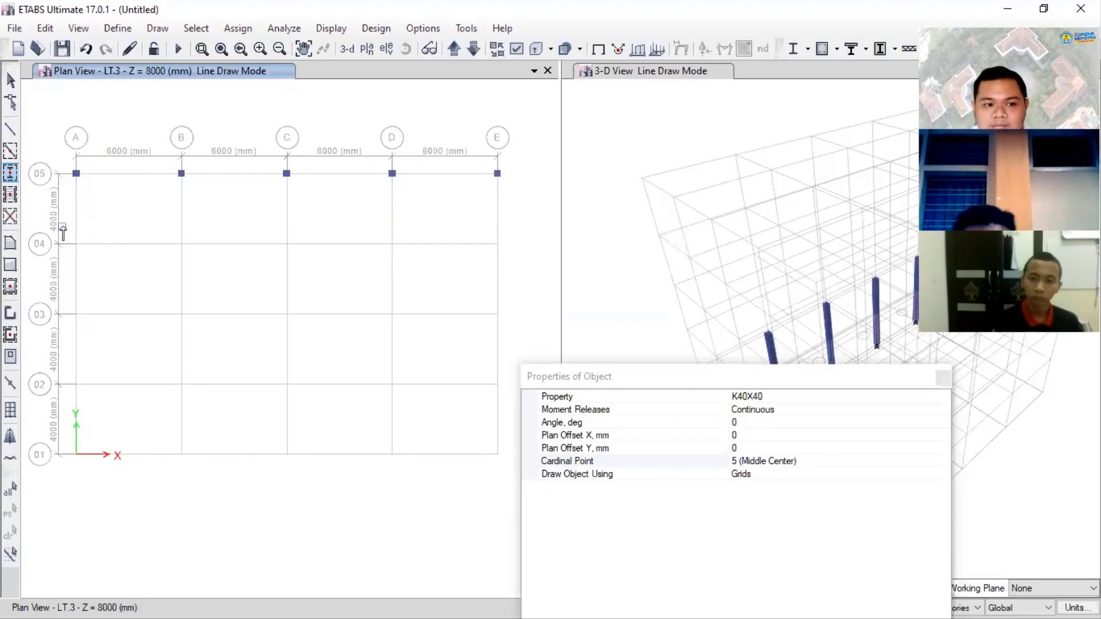
- Draw K40X40 columns at every grid intersection on lines 04 to 01 from A to E with one window, undoing any stray column
{"action": "left_click_drag", "start_coordinate": [62, 227], "coordinate": [63, 230]}
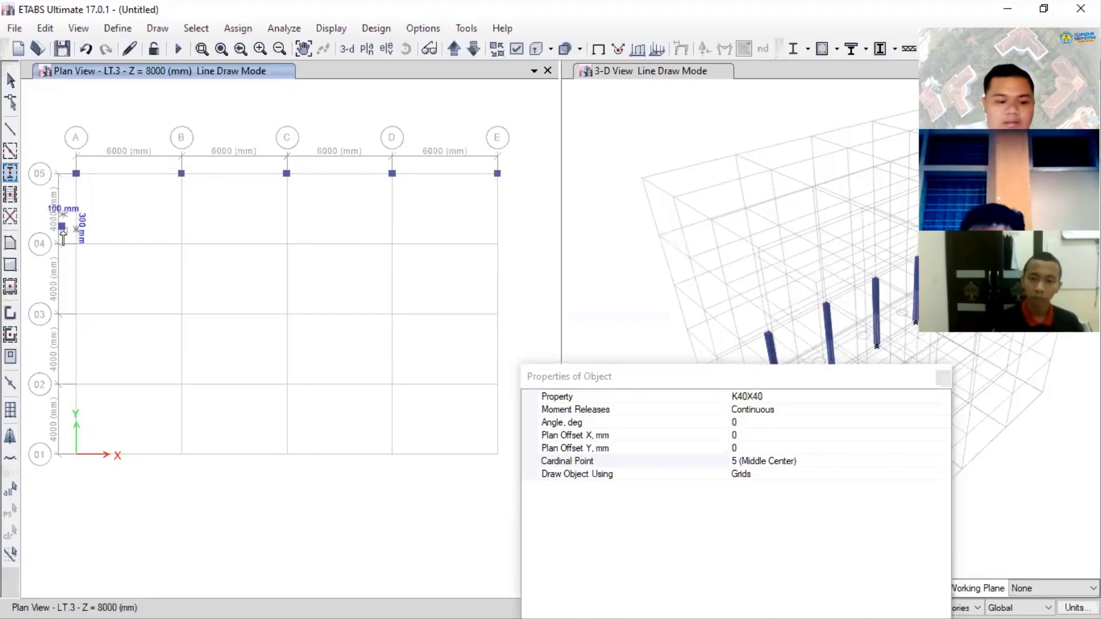
{"action": "key", "text": "ctrl+z"}
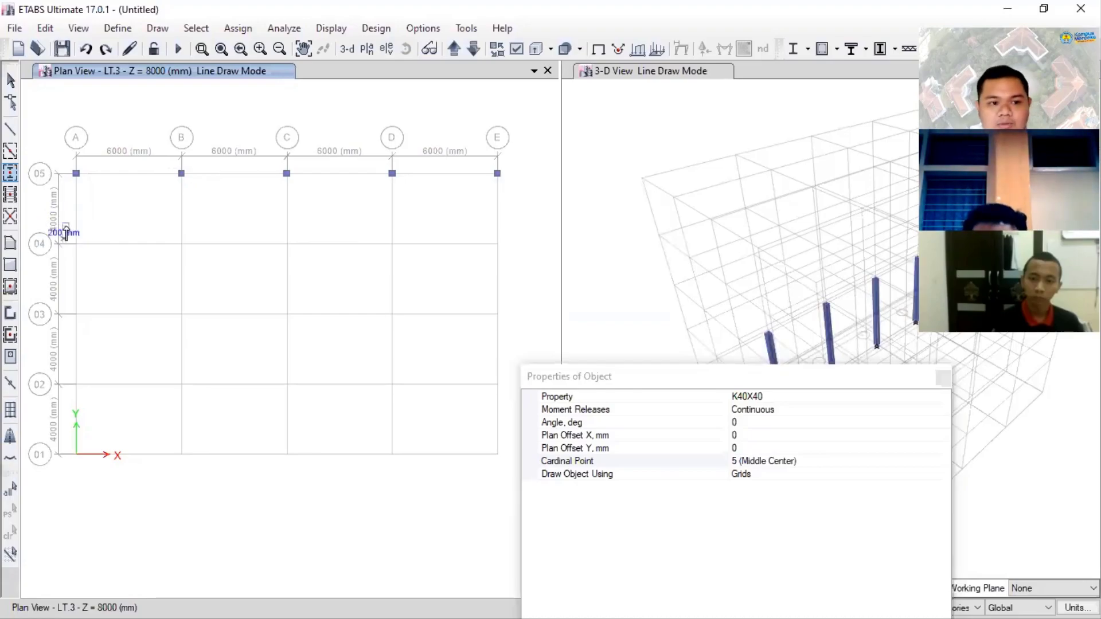
{"action": "mouse_move", "coordinate": [66, 227]}
{"action": "left_mouse_down"}
{"action": "mouse_move", "coordinate": [380, 425]}
{"action": "mouse_move", "coordinate": [495, 475]}
{"action": "left_mouse_up"}
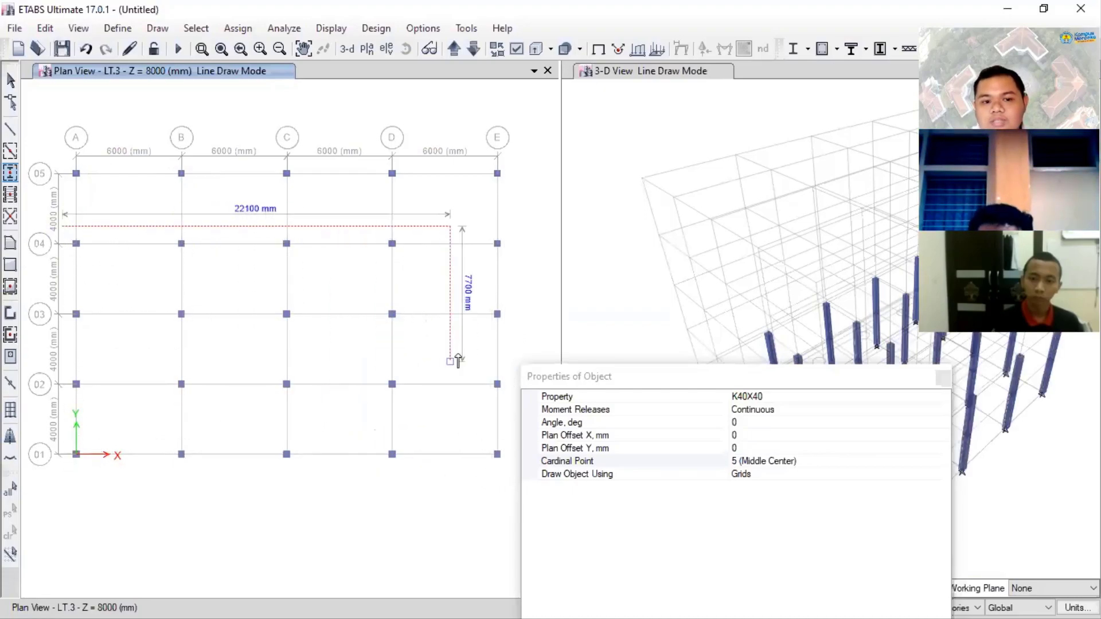
{"action": "left_click", "coordinate": [11, 81]}
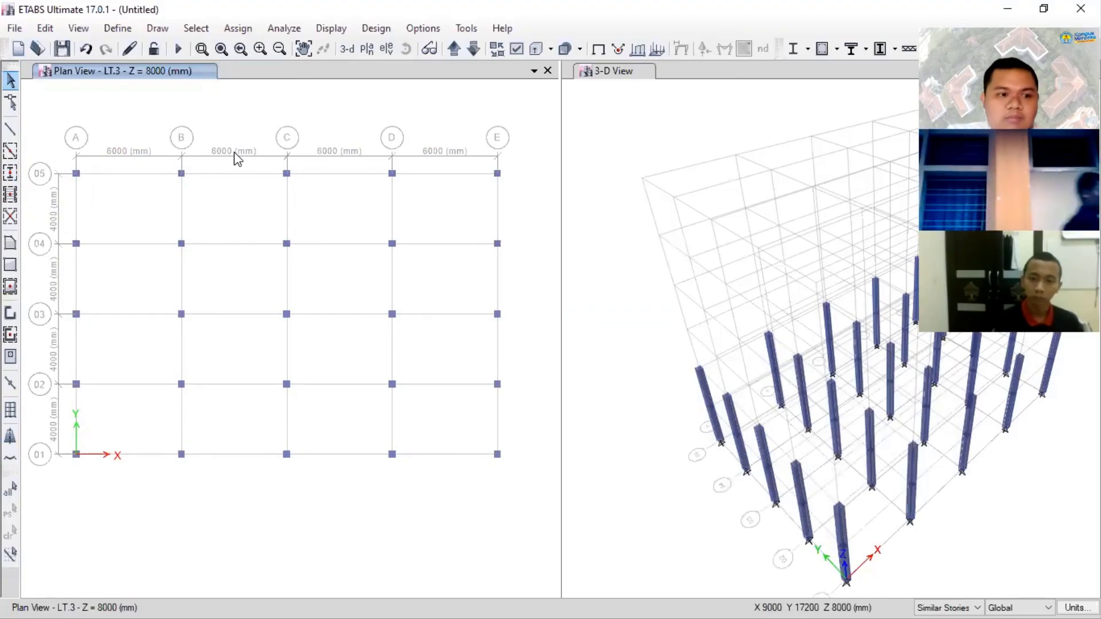
- Start Draw Beam/Column/Brace and set its section property to B30/50
{"action": "left_click", "coordinate": [11, 173]}
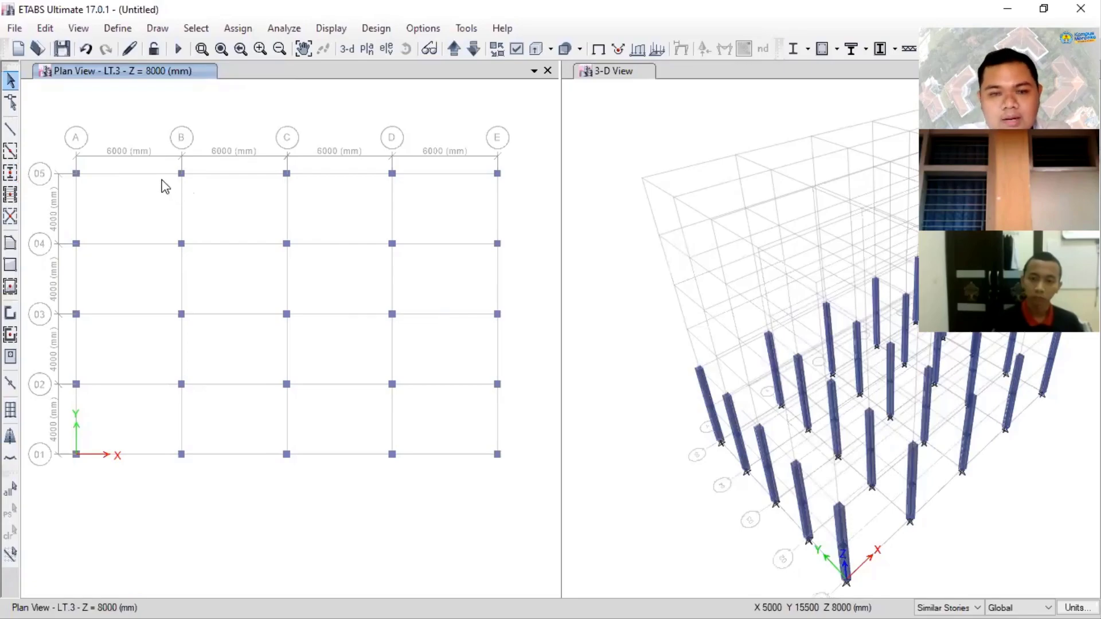
{"action": "left_click", "coordinate": [11, 133]}
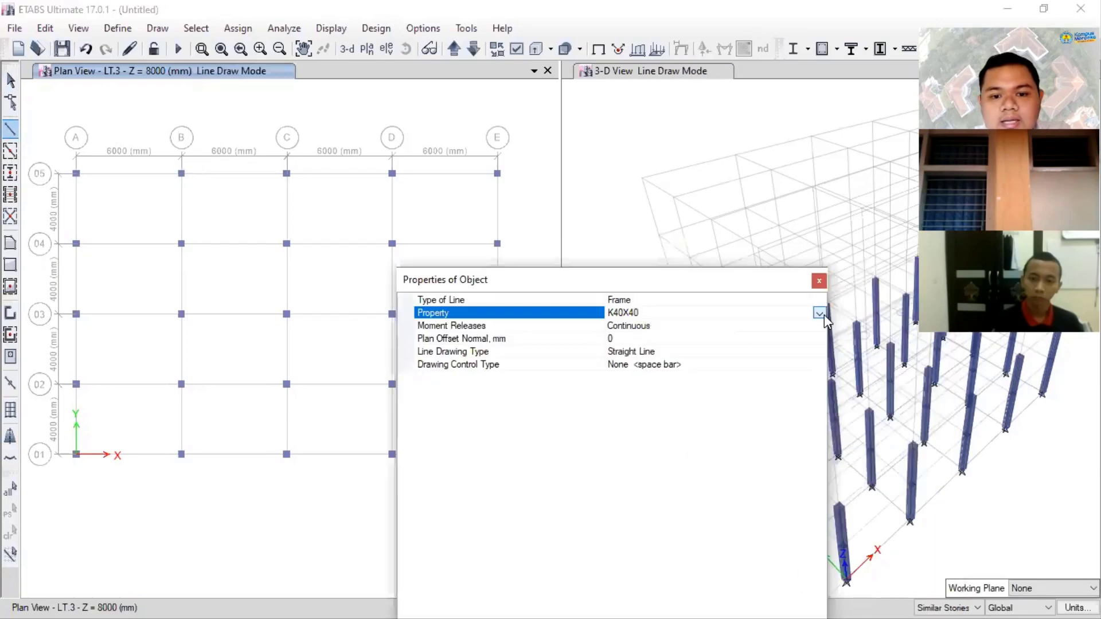
{"action": "left_click", "coordinate": [821, 314]}
{"action": "left_click", "coordinate": [694, 339]}
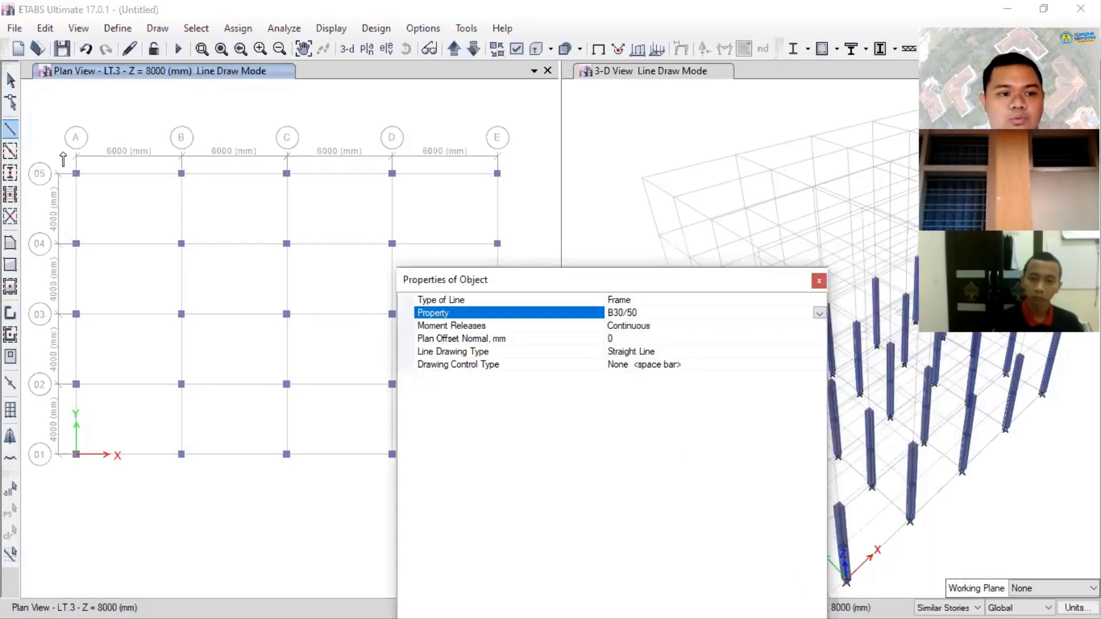
- Undo the columns on grid lines 04 to 01 and draw B30/50 beams along grid line 05 from A to E
{"action": "key", "text": "ctrl+z"}
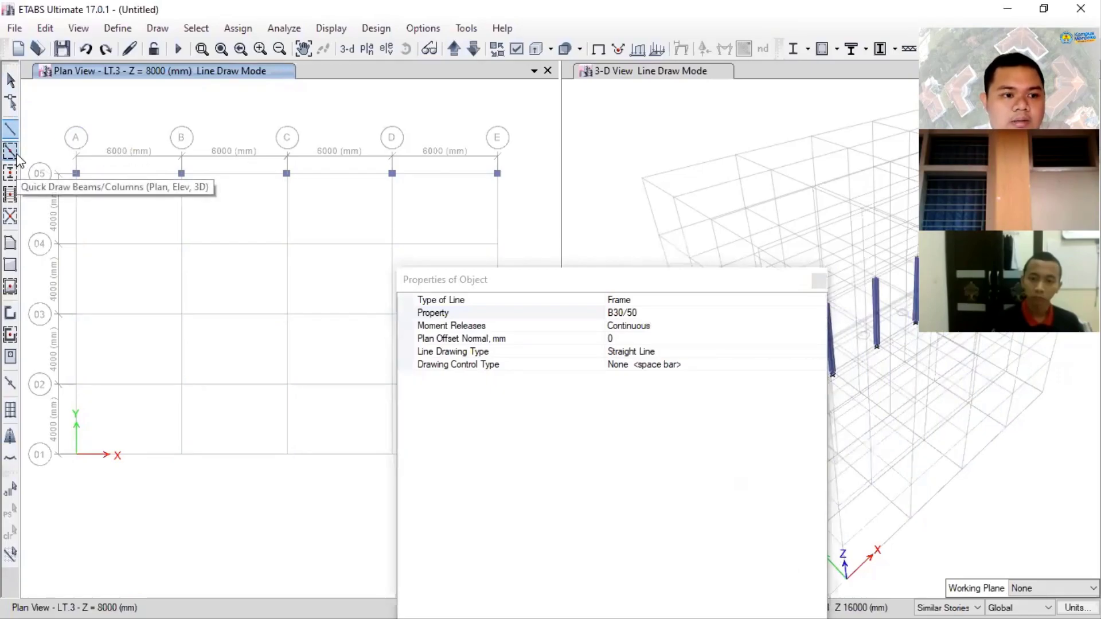
{"action": "left_click", "coordinate": [75, 173]}
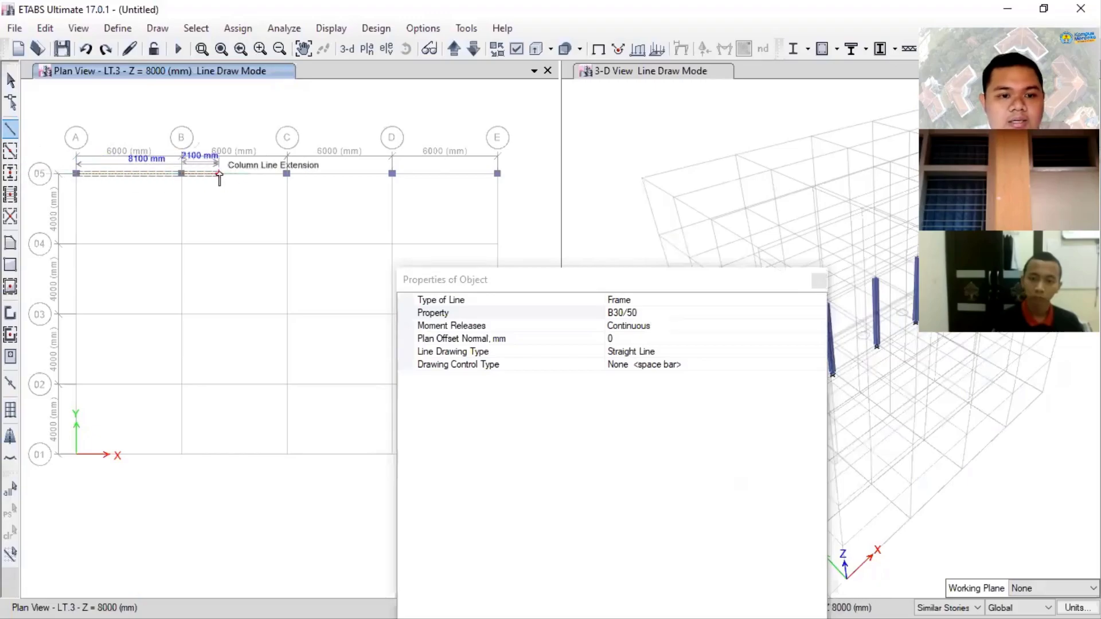
{"action": "left_click", "coordinate": [181, 173]}
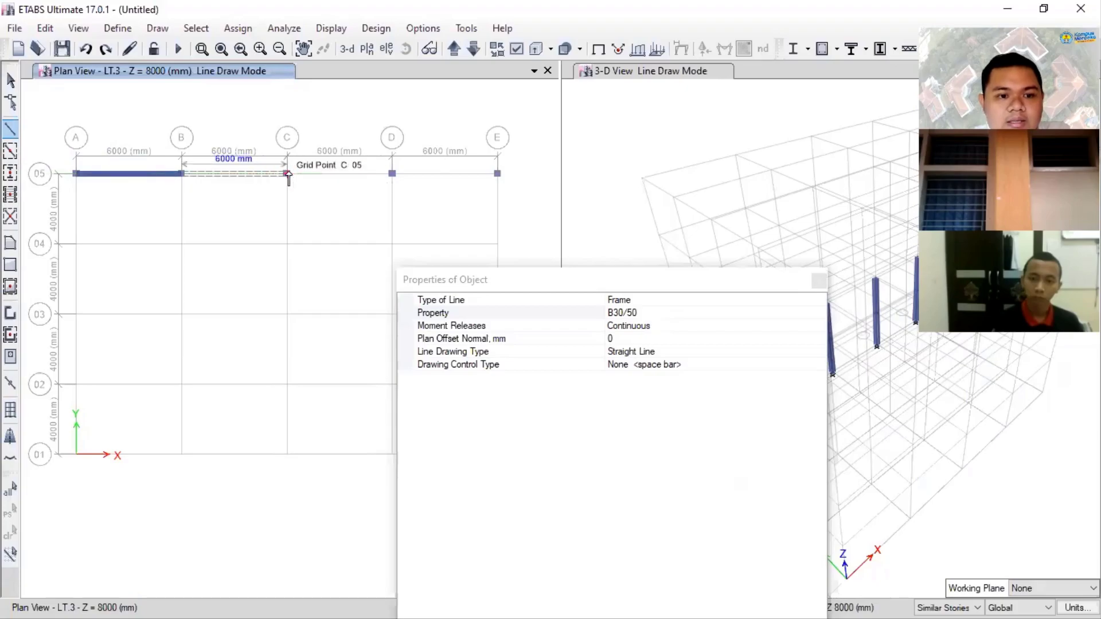
{"action": "left_click", "coordinate": [287, 173]}
{"action": "left_click", "coordinate": [392, 174]}
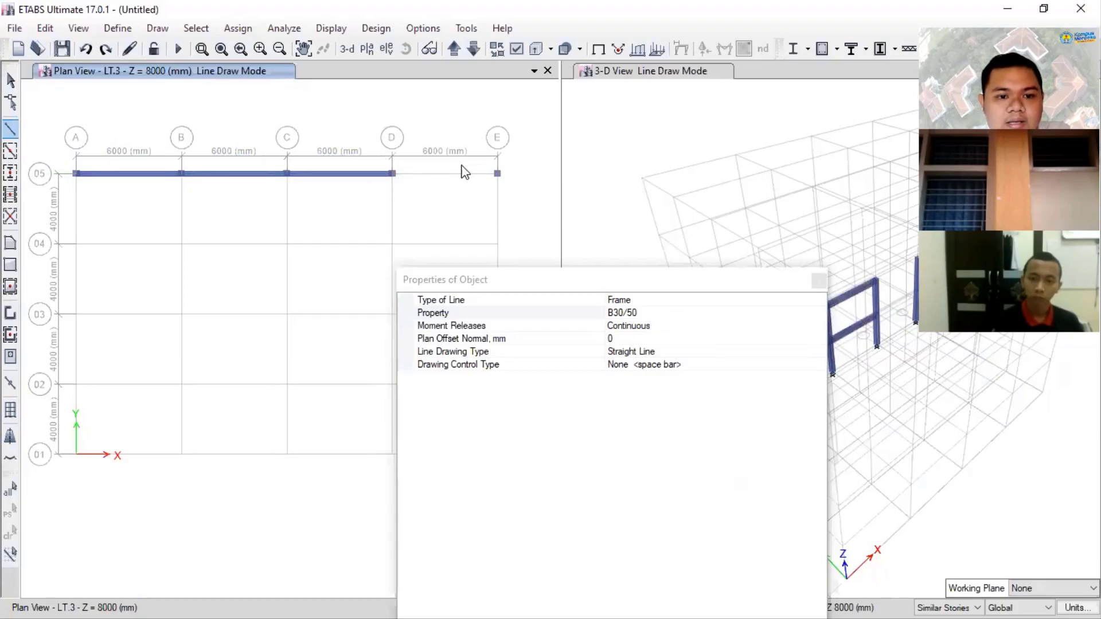
{"action": "left_click", "coordinate": [497, 173]}
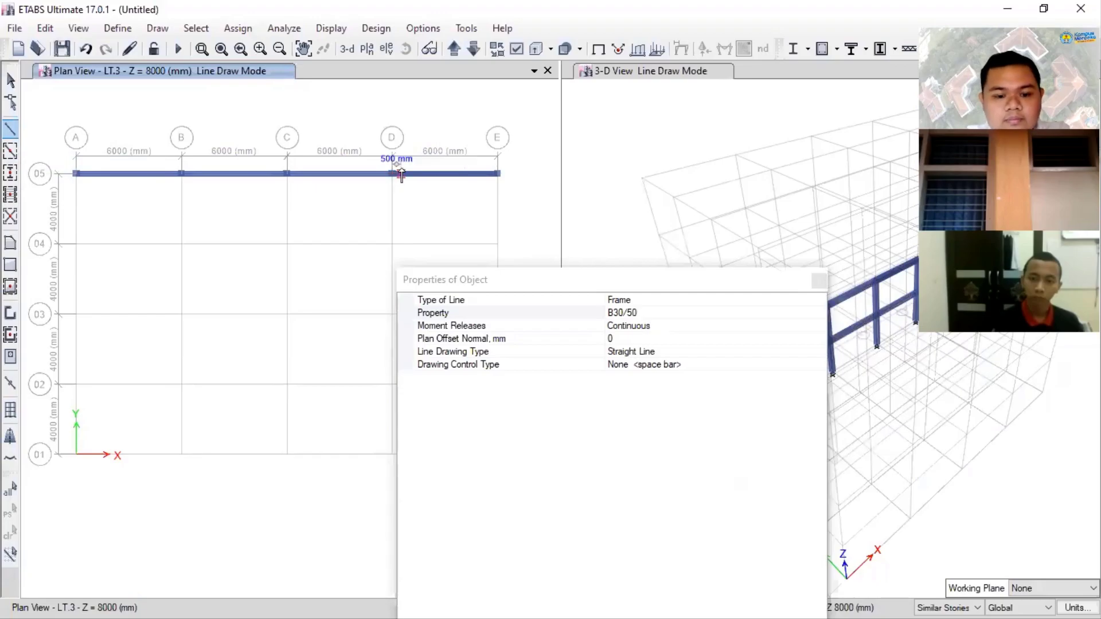
{"action": "key", "text": "Escape"}
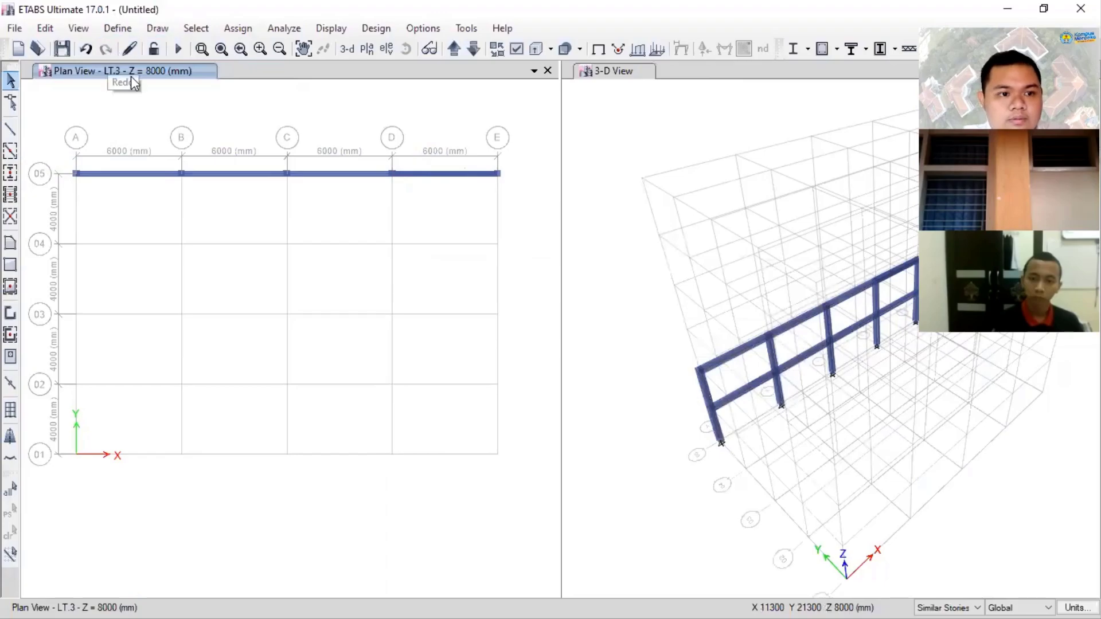
- Undo the four B30/50 beams along grid line 05 and the column at E-05
{"action": "key", "text": "ctrl+z"}
{"action": "key", "text": "ctrl+z"}
{"action": "key", "text": "ctrl+z"}
{"action": "key", "text": "ctrl+z"}
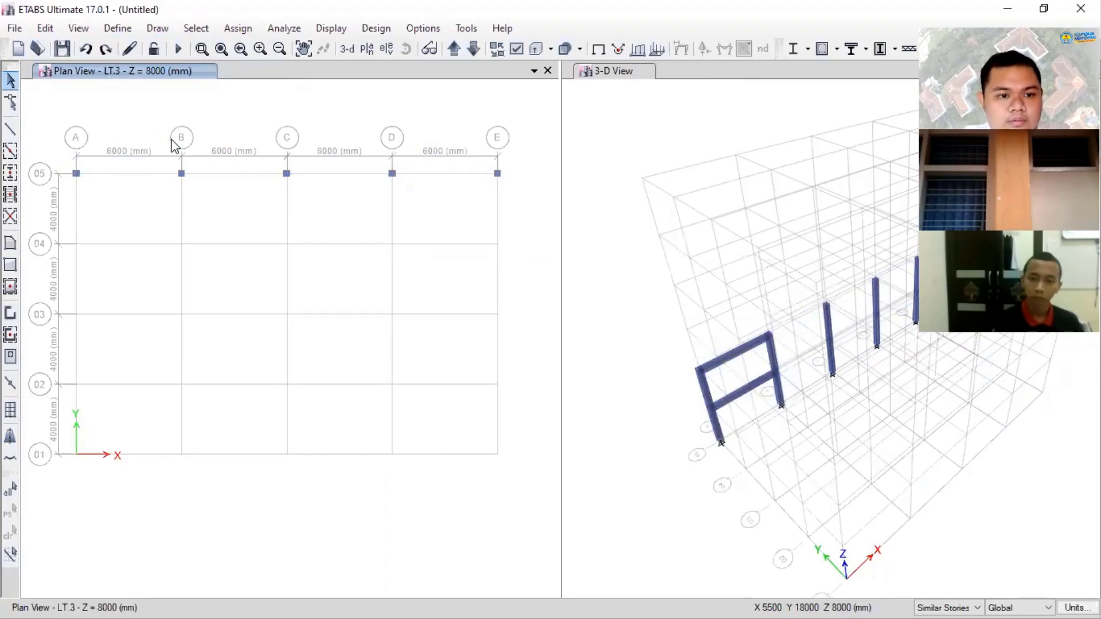
{"action": "key", "text": "ctrl+z"}
{"action": "key", "text": "ctrl+z"}
{"action": "key", "text": "ctrl+z"}
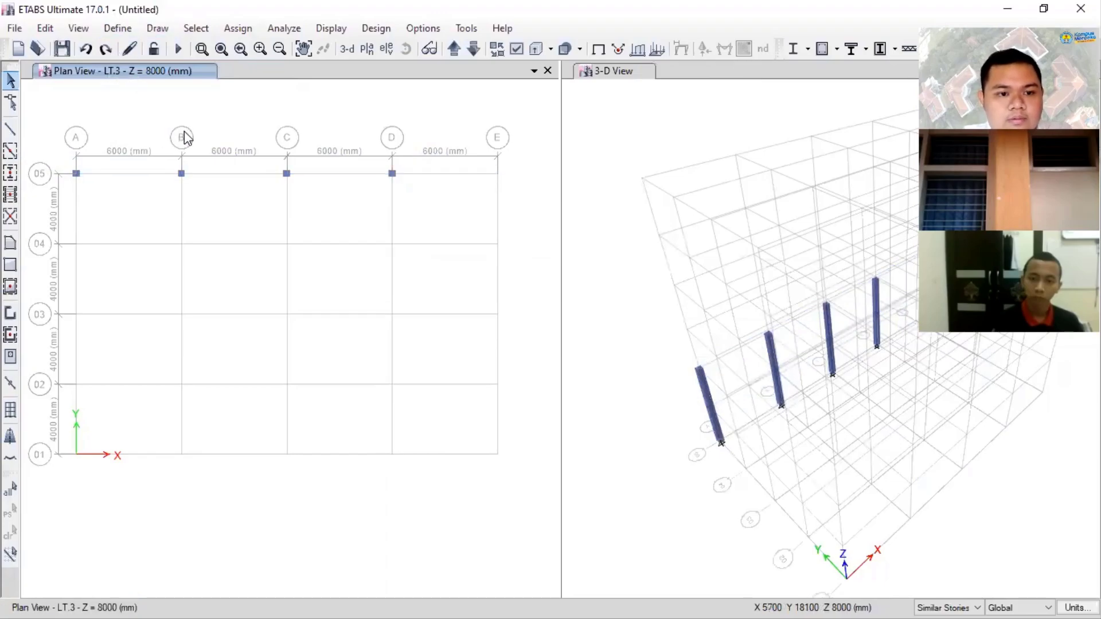
- Redo the column at E-05 and undo the restored beam between A-05 and B-05
{"action": "key", "text": "ctrl+t"}
{"action": "left_click", "coordinate": [738, 62]}
{"action": "key", "text": "ctrl+y"}
{"action": "key", "text": "ctrl+y"}
{"action": "key", "text": "ctrl+y"}
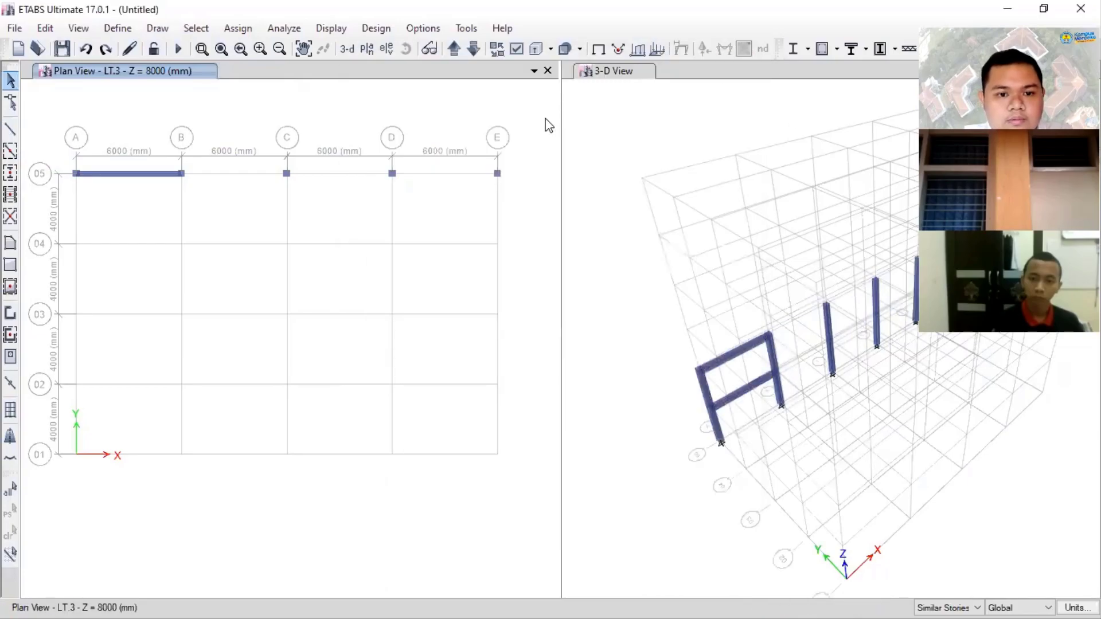
{"action": "key", "text": "ctrl+z"}
{"action": "key", "text": "ctrl+z"}
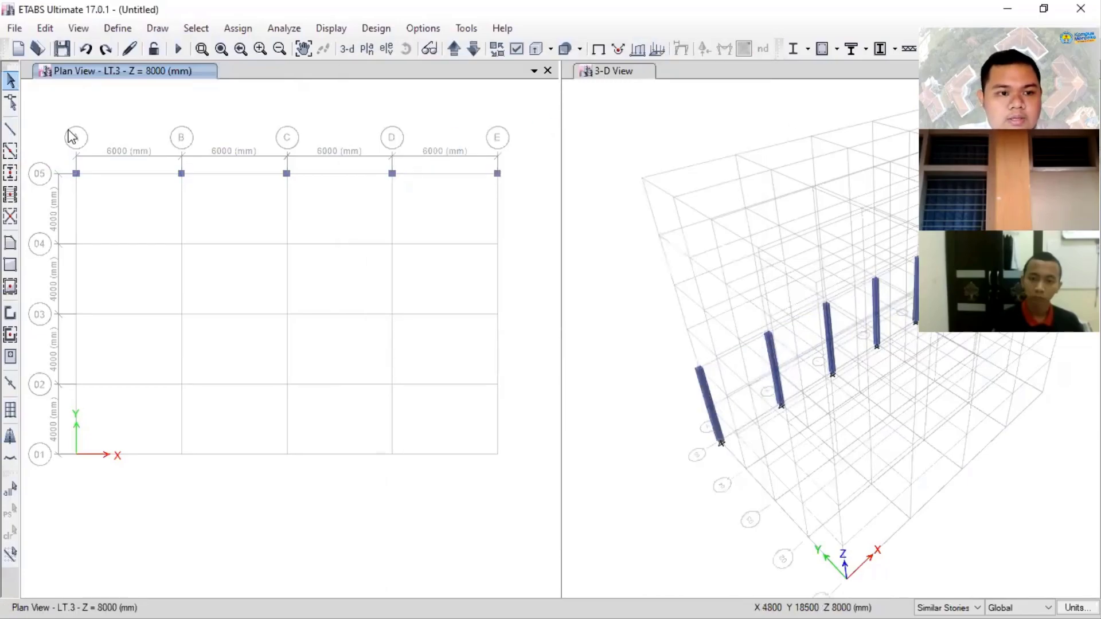
- Quick draw K40X40 columns at all grid intersections on lines 04 to 01 from A to E using one window
{"action": "left_click", "coordinate": [10, 173]}
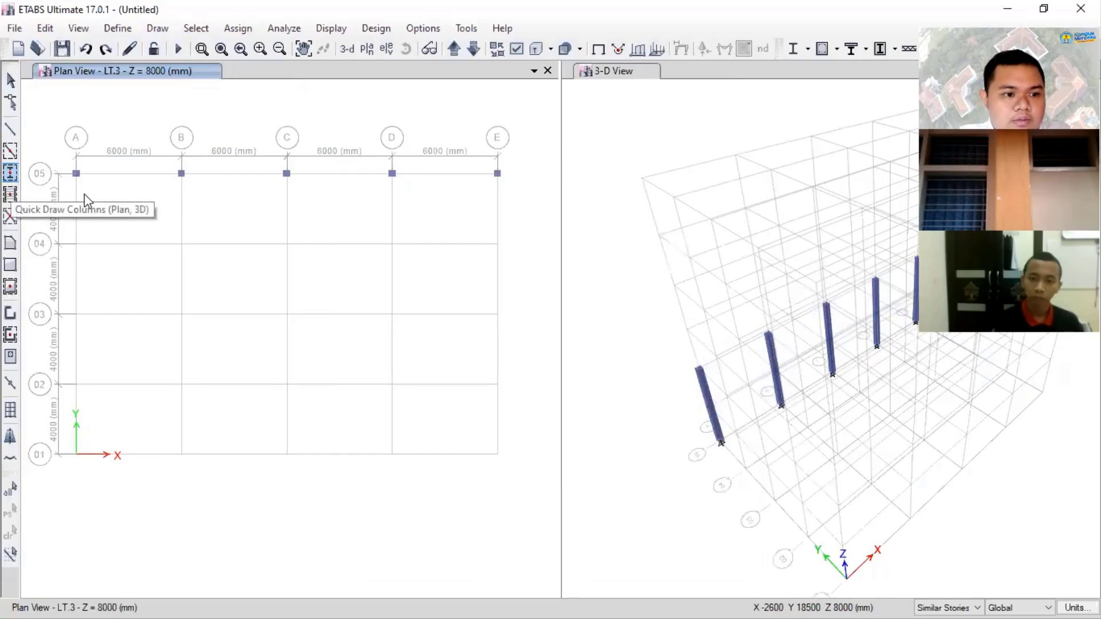
{"action": "left_click_drag", "start_coordinate": [64, 234], "coordinate": [536, 527]}
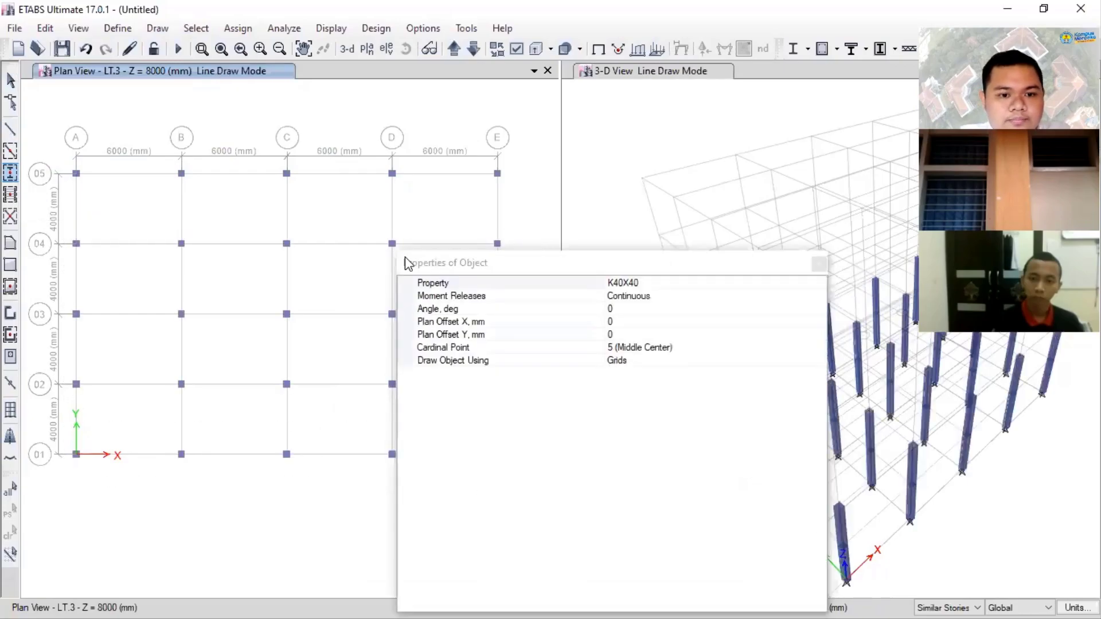
- Draw straight B30/50 beams along grid line 05 through grid points A, B, C, D and E on LT.3
{"action": "left_click", "coordinate": [10, 128]}
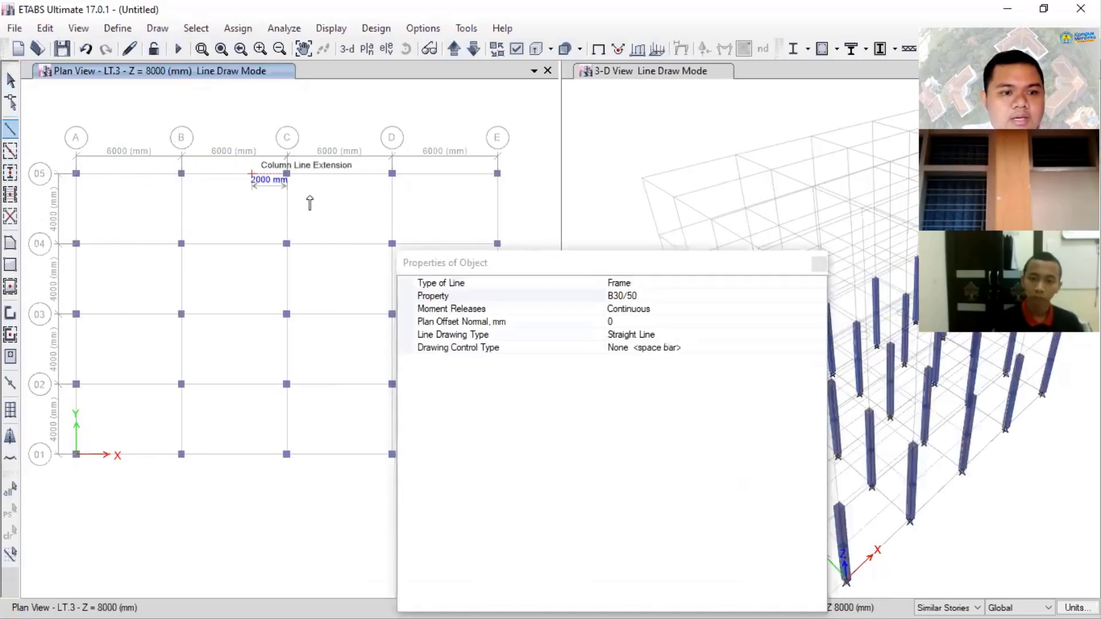
{"action": "left_click", "coordinate": [75, 173]}
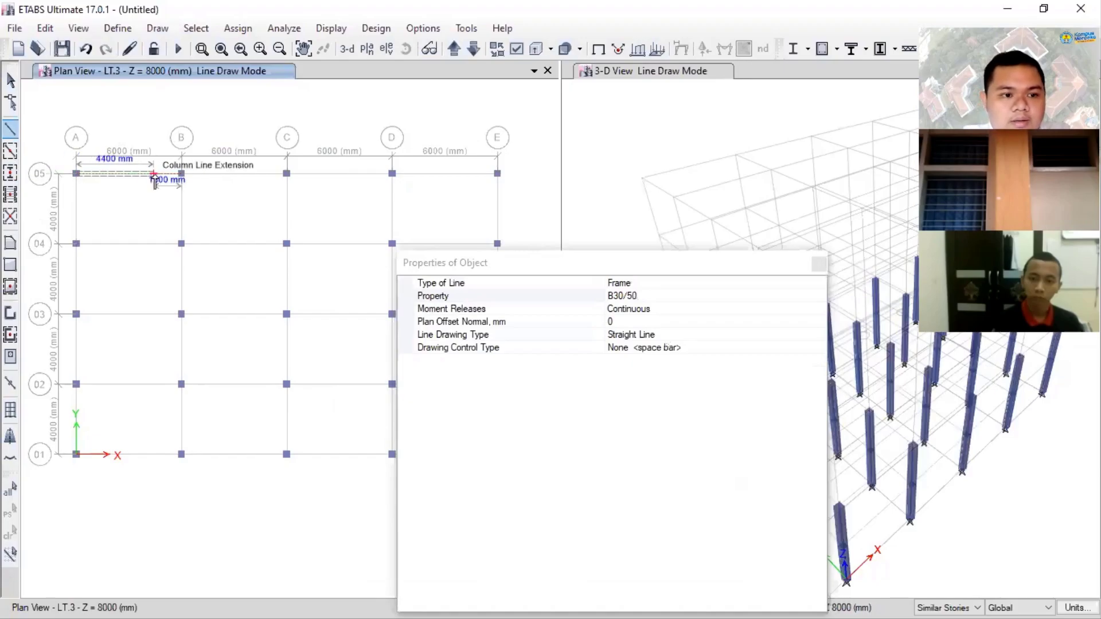
{"action": "double_click", "coordinate": [182, 173]}
{"action": "left_click", "coordinate": [181, 173]}
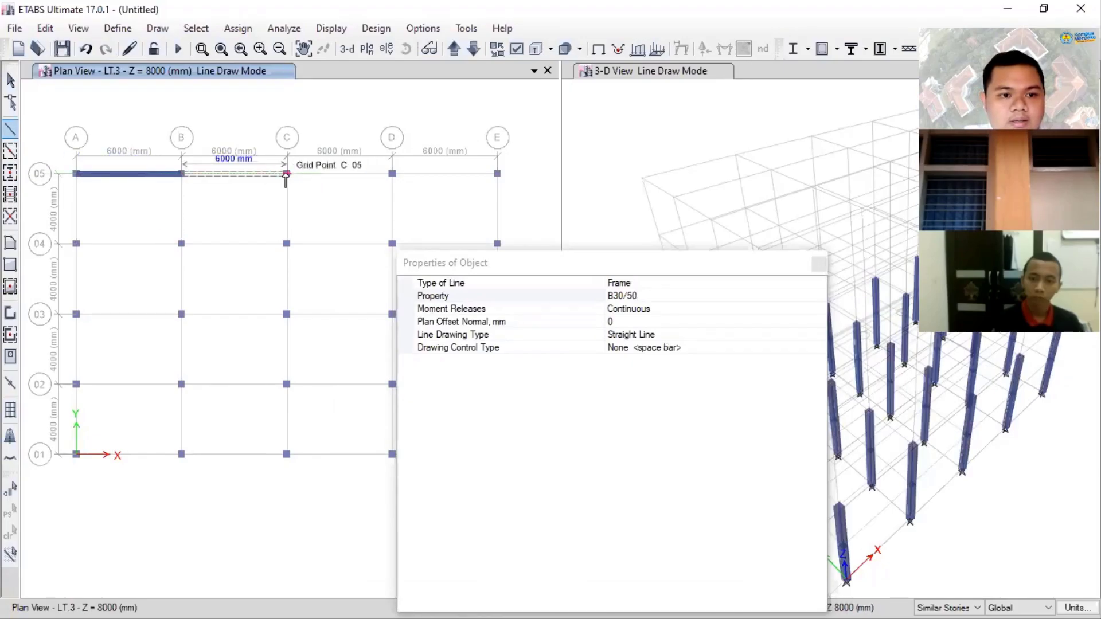
{"action": "left_click", "coordinate": [287, 173]}
{"action": "left_click", "coordinate": [392, 174]}
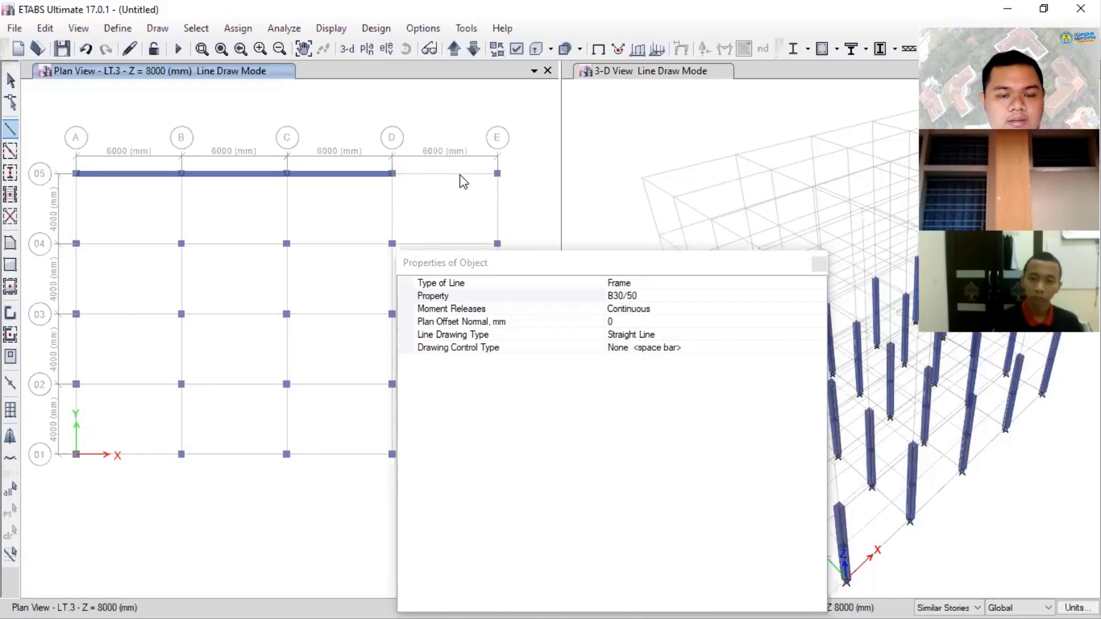
{"action": "double_click", "coordinate": [497, 173]}
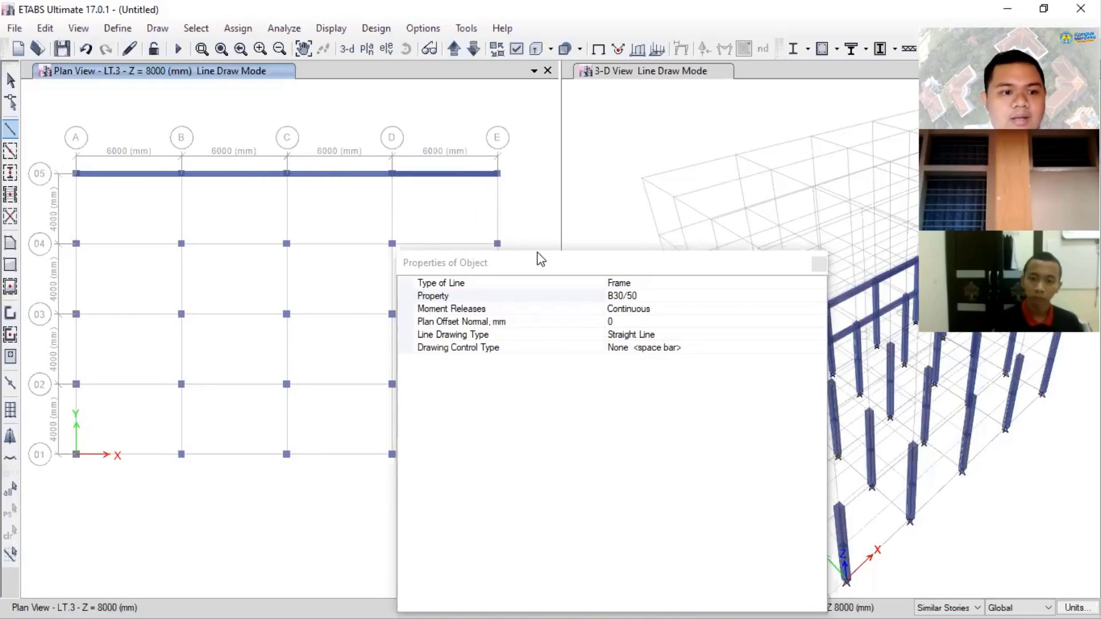
- Quick draw B30/50 beams along grid lines 04, 03, 02 and 01 from A to E on LT.3
{"action": "left_click_drag", "start_coordinate": [534, 258], "coordinate": [769, 220]}
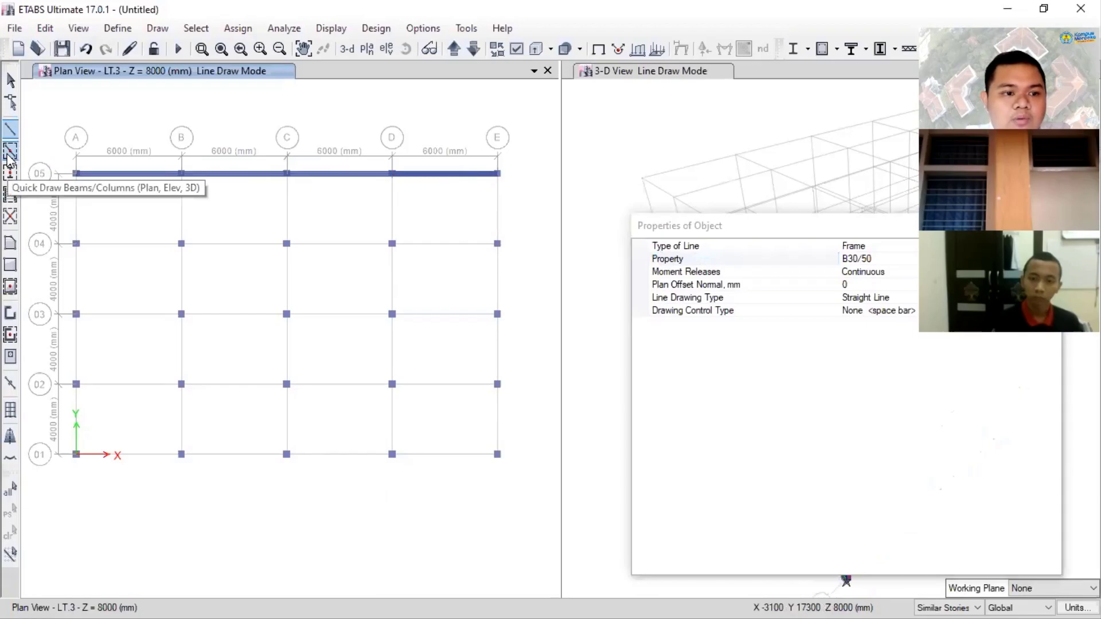
{"action": "left_click", "coordinate": [10, 152]}
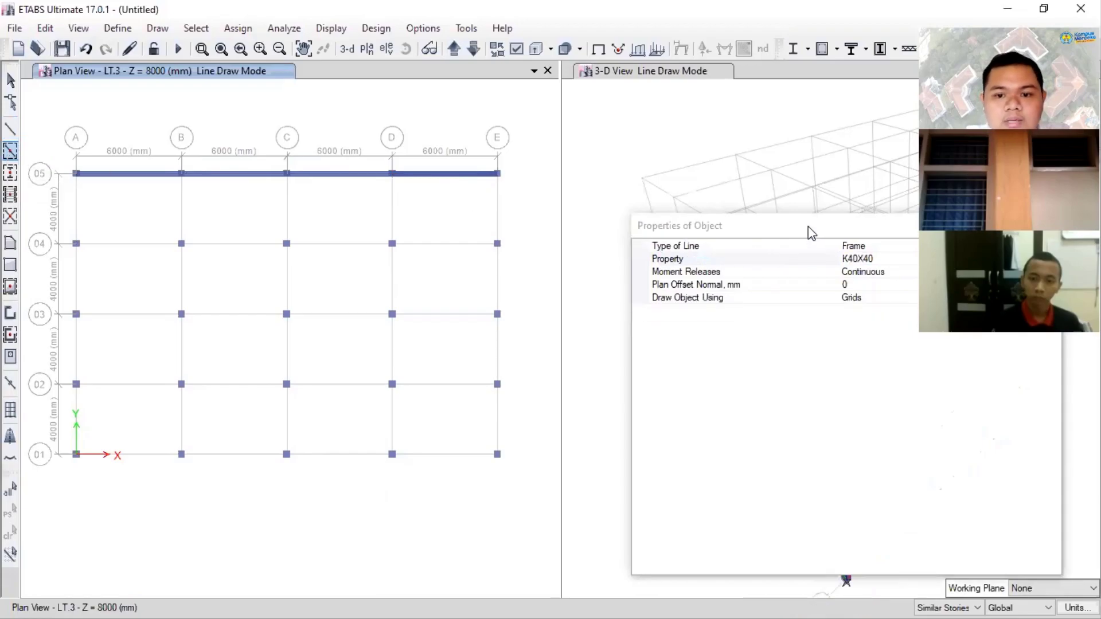
{"action": "left_click", "coordinate": [911, 256]}
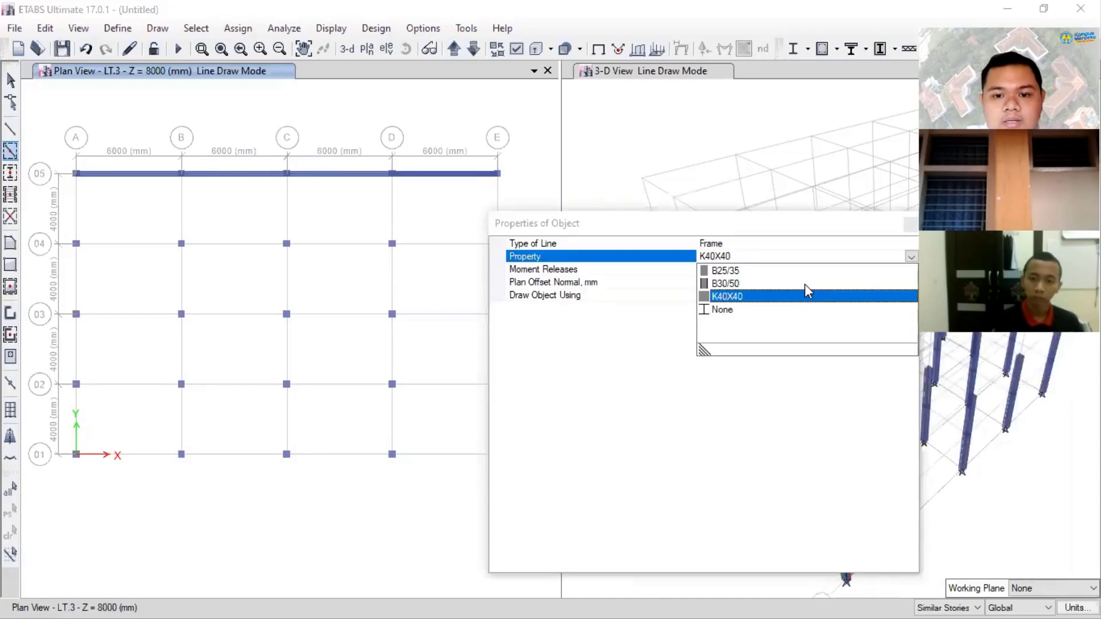
{"action": "left_click", "coordinate": [805, 284]}
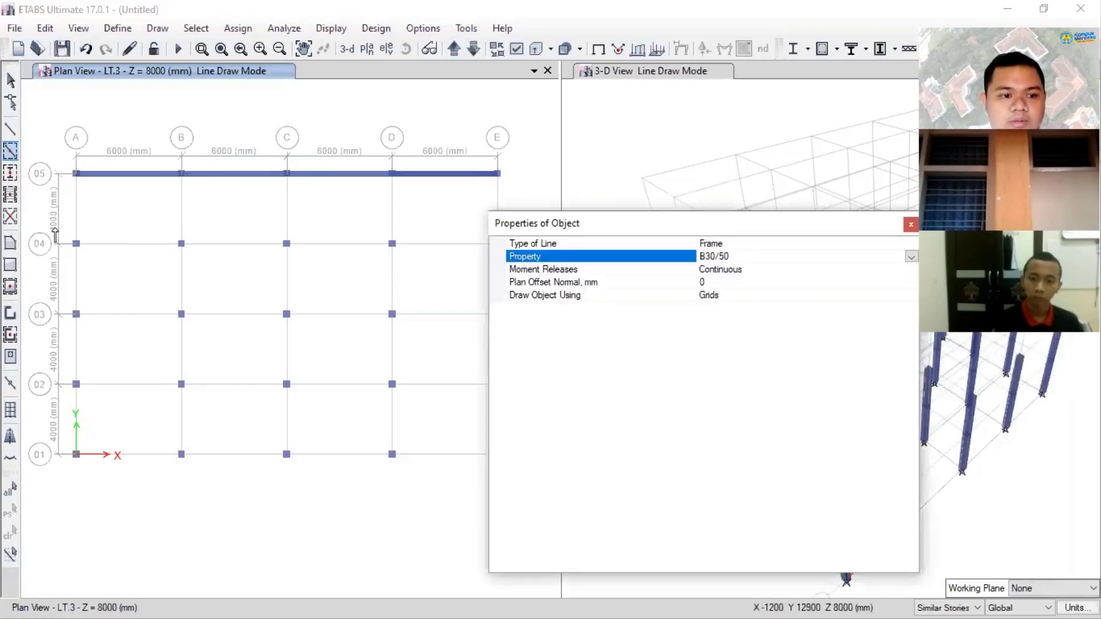
{"action": "left_click_drag", "start_coordinate": [55, 229], "coordinate": [512, 252]}
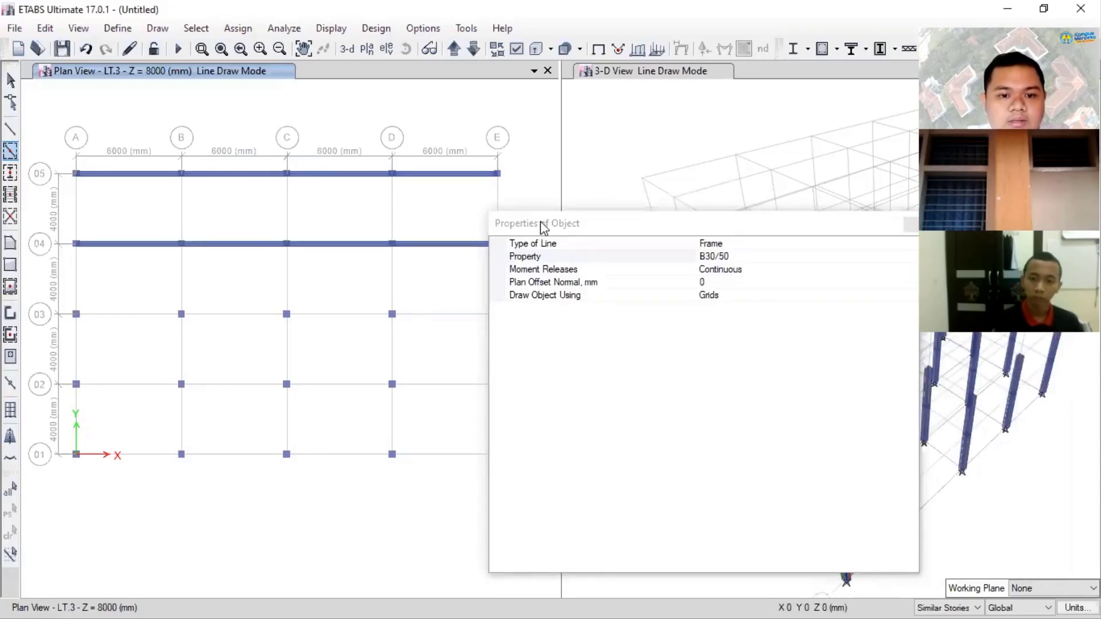
{"action": "left_click_drag", "start_coordinate": [55, 297], "coordinate": [560, 321]}
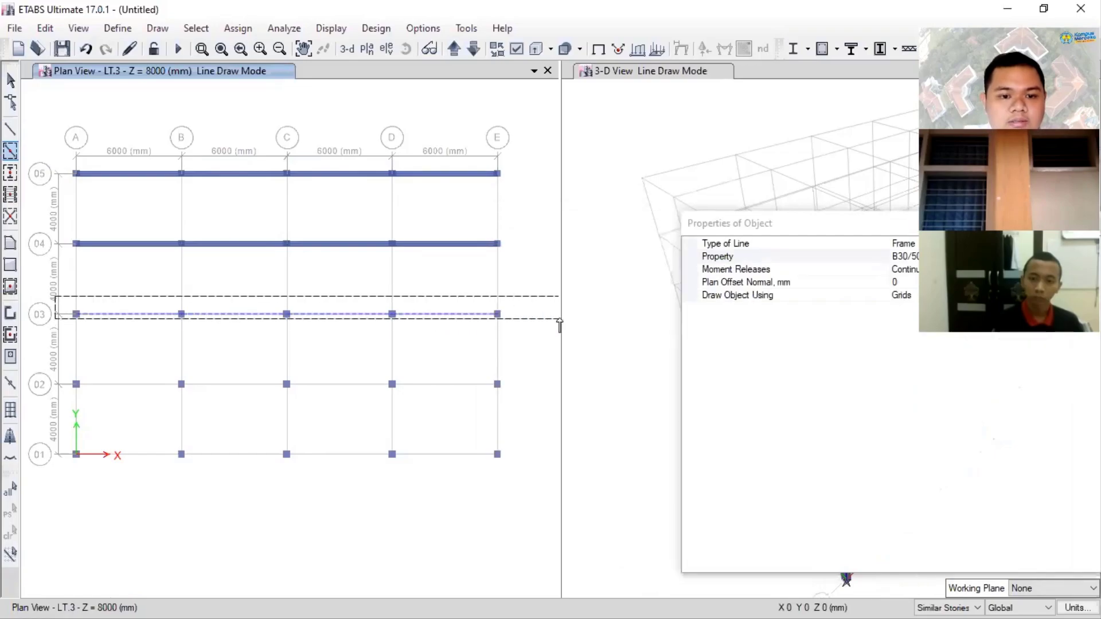
{"action": "left_click_drag", "start_coordinate": [53, 364], "coordinate": [528, 395]}
{"action": "left_click_drag", "start_coordinate": [45, 439], "coordinate": [525, 462]}
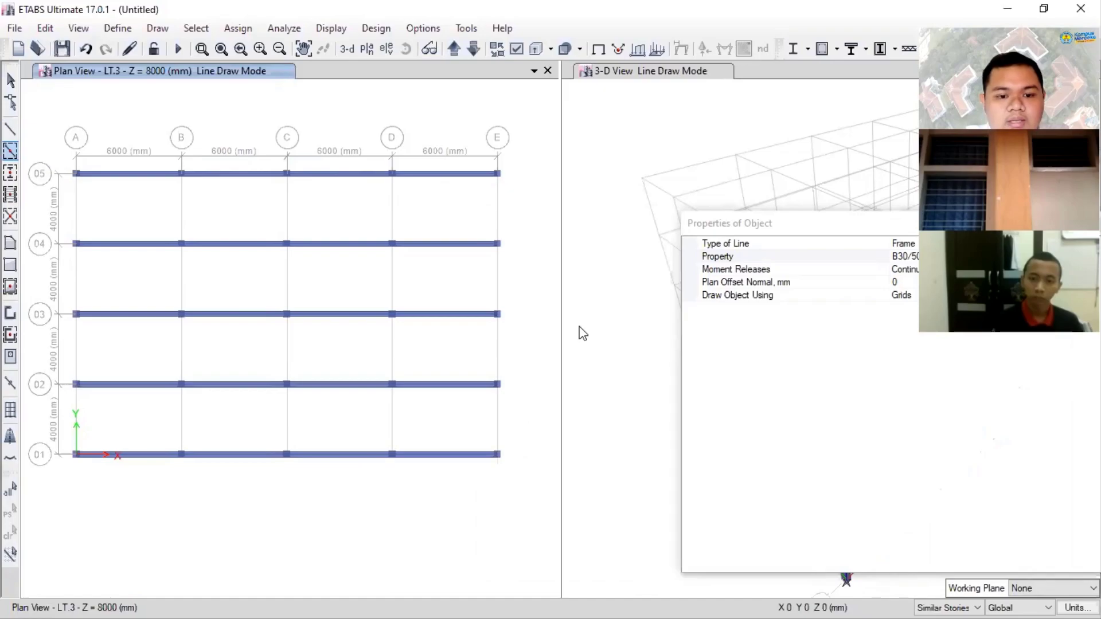
- Quick draw B25/35 beams along grid lines A, B and C from 05 to 01 on LT.3
{"action": "left_click_drag", "start_coordinate": [756, 226], "coordinate": [216, 261]}
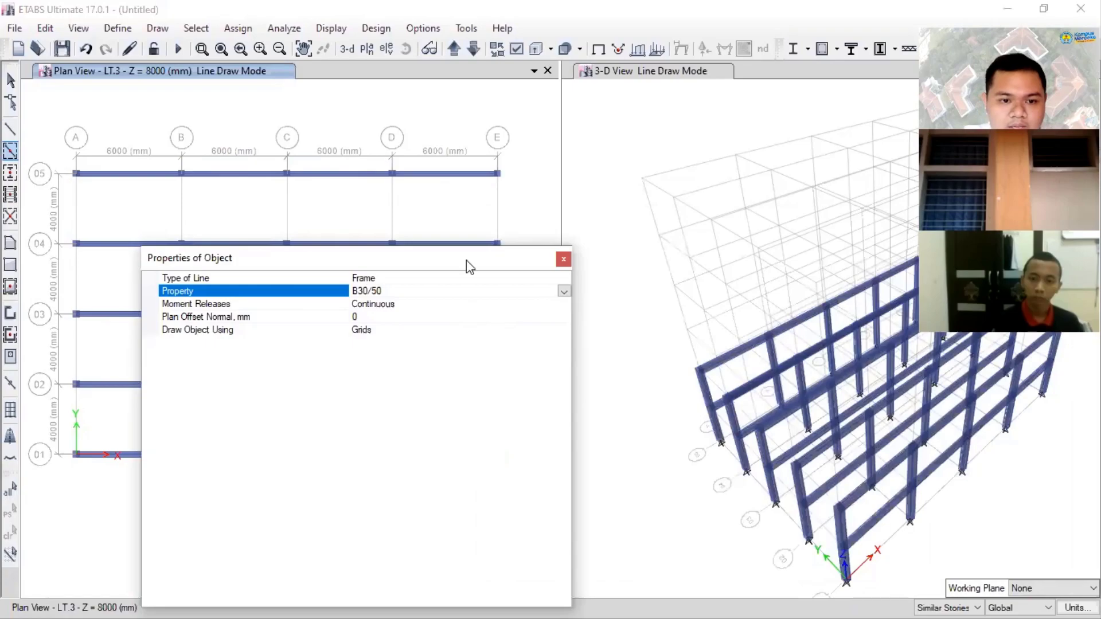
{"action": "left_click", "coordinate": [564, 292]}
{"action": "left_click", "coordinate": [382, 305]}
{"action": "left_click_drag", "start_coordinate": [467, 261], "coordinate": [853, 200]}
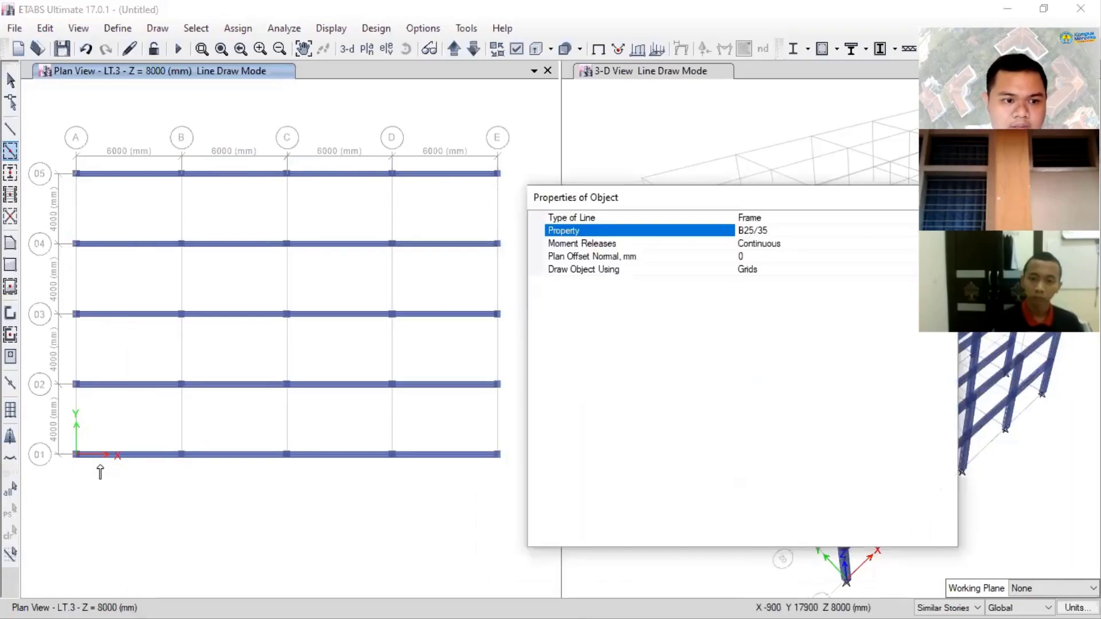
{"action": "left_click_drag", "start_coordinate": [61, 140], "coordinate": [97, 470]}
{"action": "left_click_drag", "start_coordinate": [174, 118], "coordinate": [188, 479]}
{"action": "left_click_drag", "start_coordinate": [282, 123], "coordinate": [341, 508]}
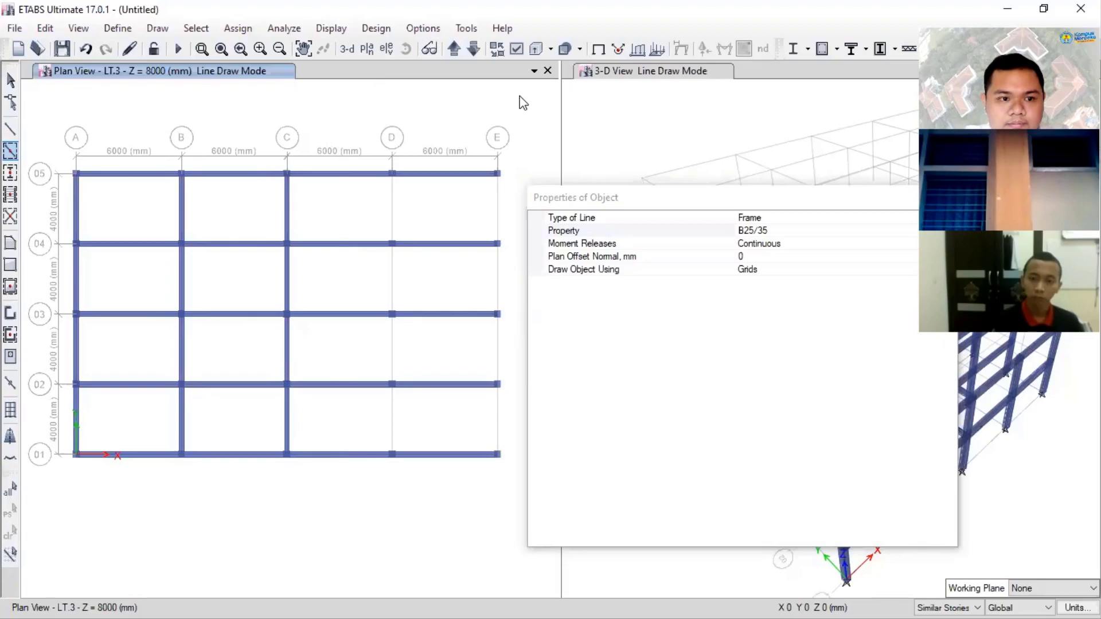
{"action": "key", "text": "Escape"}
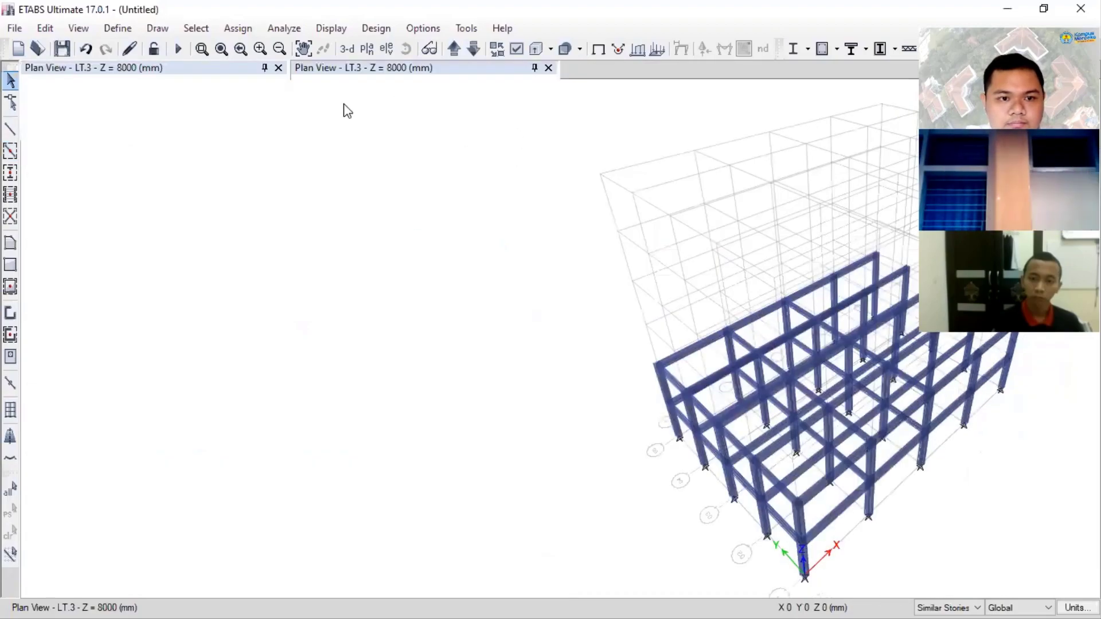
- Widen the plan view and quick draw B25/35 beams along grid lines D and E from 05 to 01
{"action": "left_click_drag", "start_coordinate": [290, 138], "coordinate": [637, 174]}
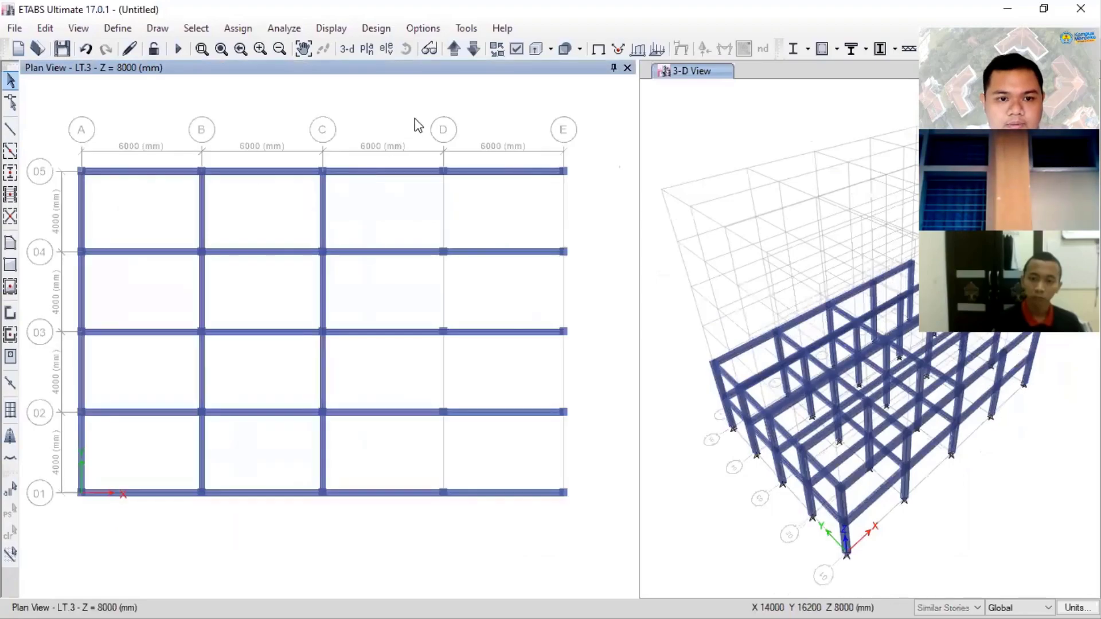
{"action": "left_click", "coordinate": [10, 152]}
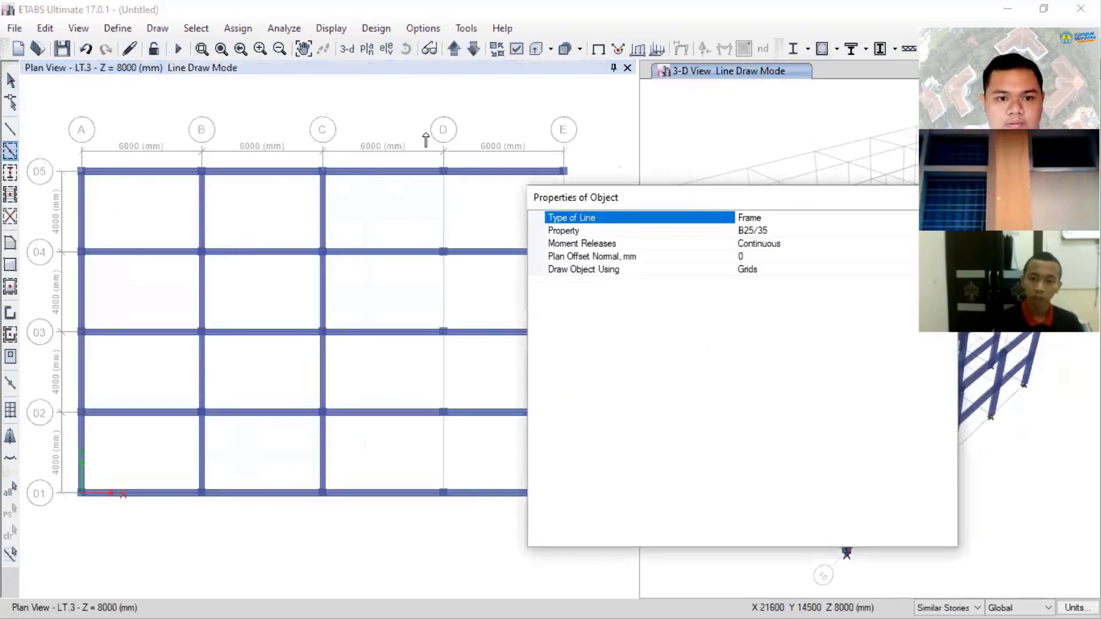
{"action": "left_click_drag", "start_coordinate": [423, 123], "coordinate": [467, 512]}
{"action": "left_click_drag", "start_coordinate": [566, 232], "coordinate": [586, 515]}
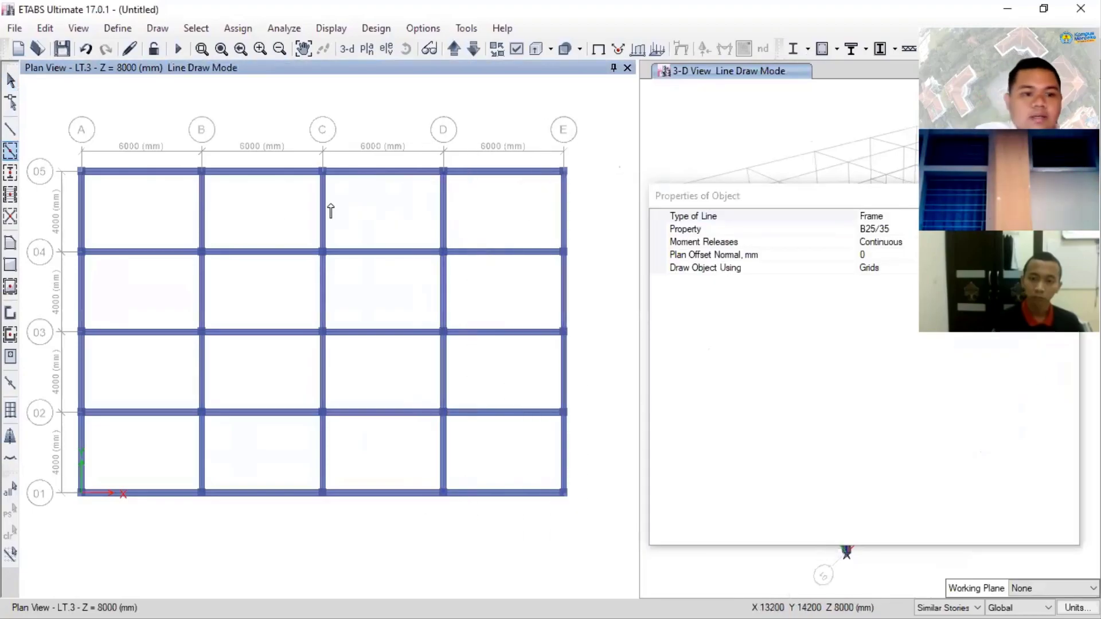
{"action": "key", "text": "Escape"}
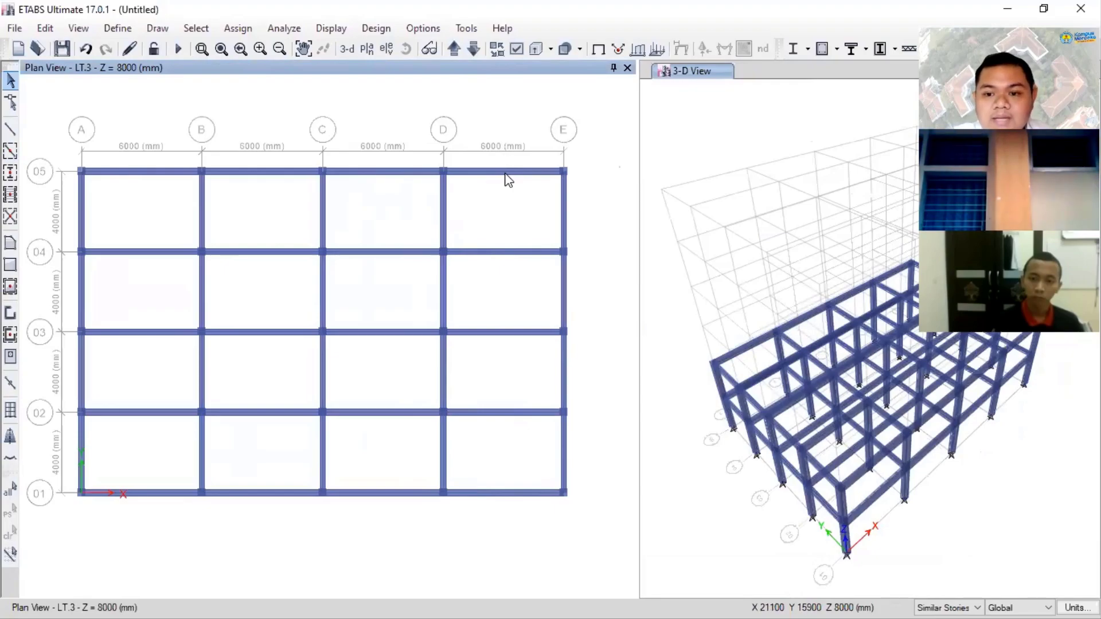
- Show the LT.3 plan as an undeformed, non-extruded shape with frame section names displayed
{"action": "left_click", "coordinate": [598, 52]}
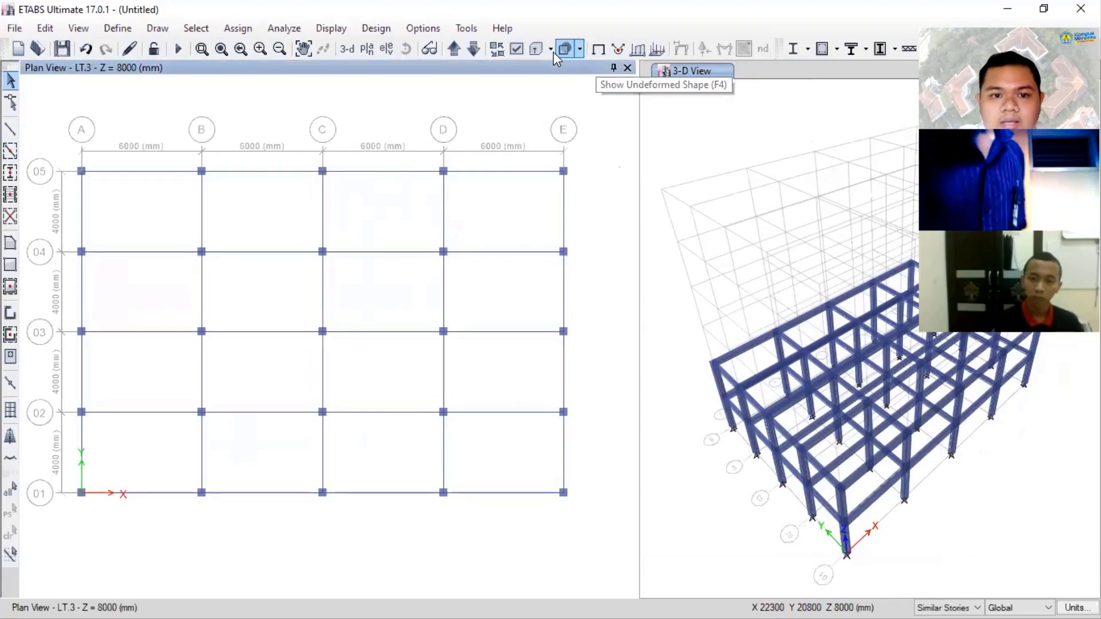
{"action": "left_click", "coordinate": [516, 52]}
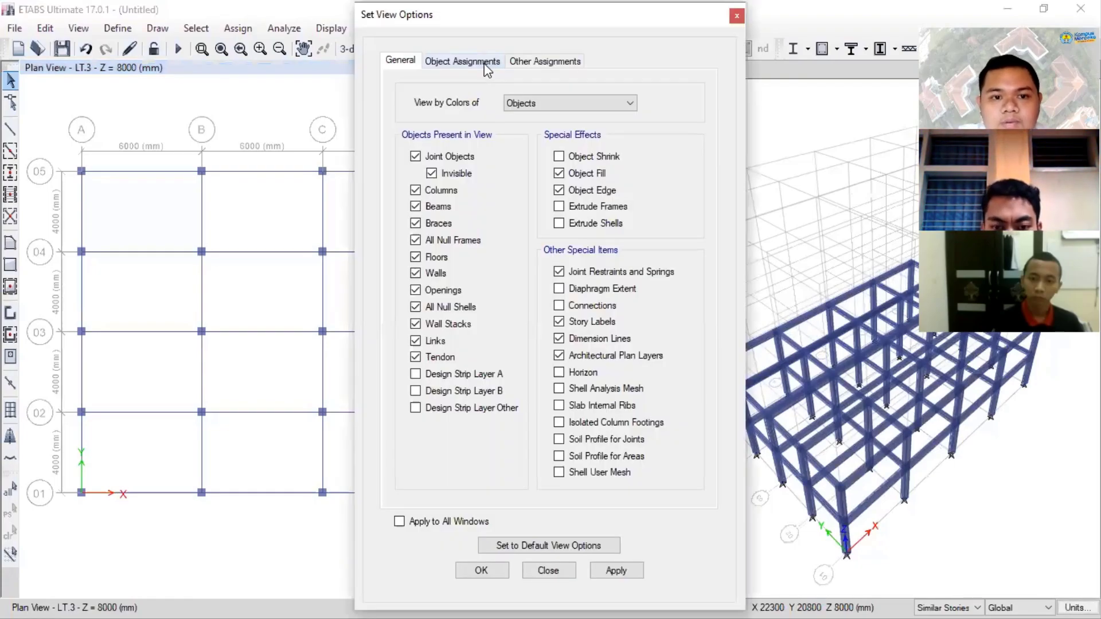
{"action": "left_click", "coordinate": [485, 63]}
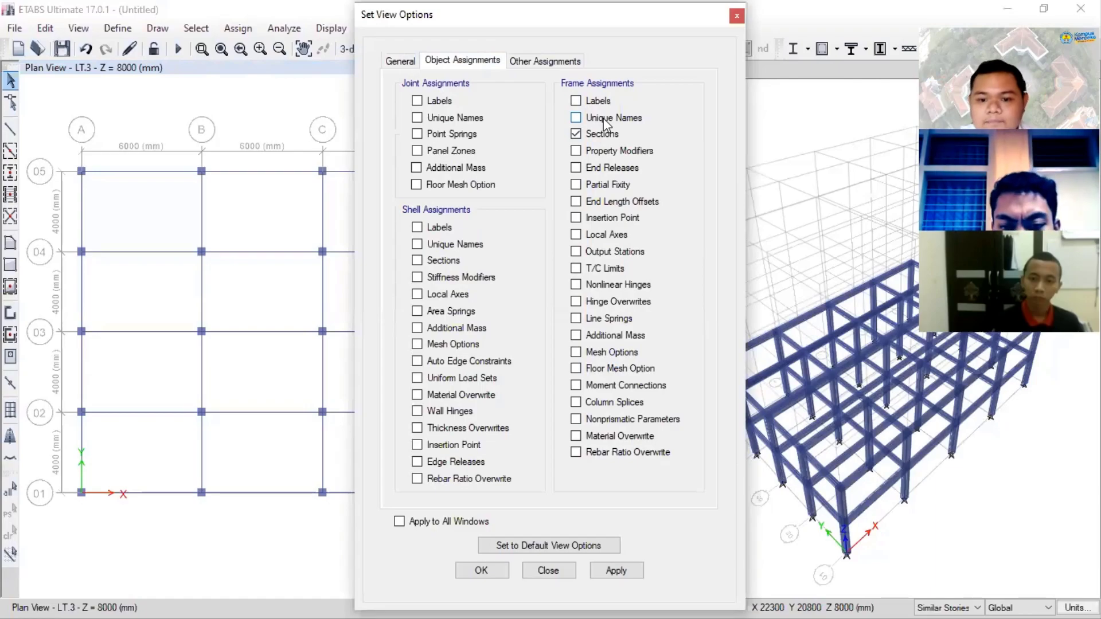
{"action": "left_click", "coordinate": [618, 571]}
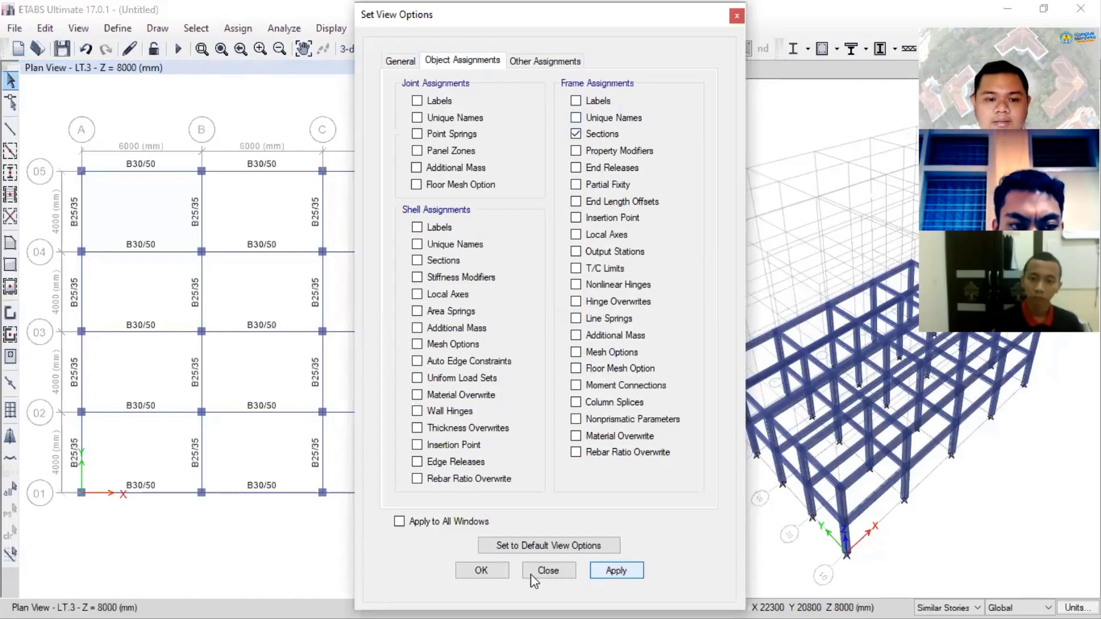
{"action": "left_click", "coordinate": [496, 572]}
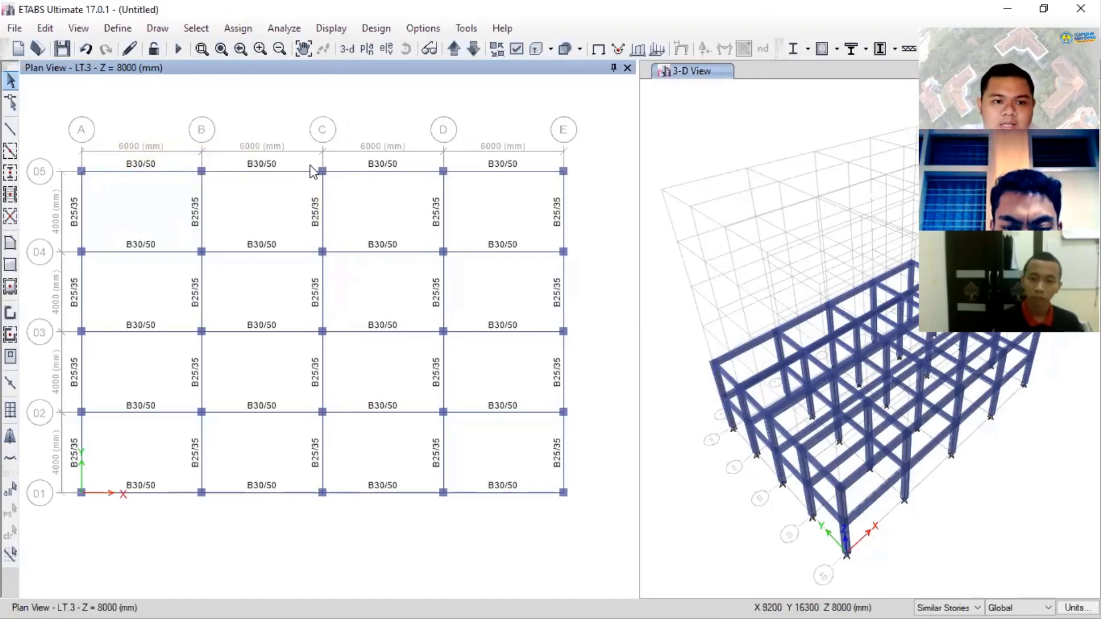
- Set the plan view to colour objects by Section Properties
{"action": "left_click", "coordinate": [518, 51]}
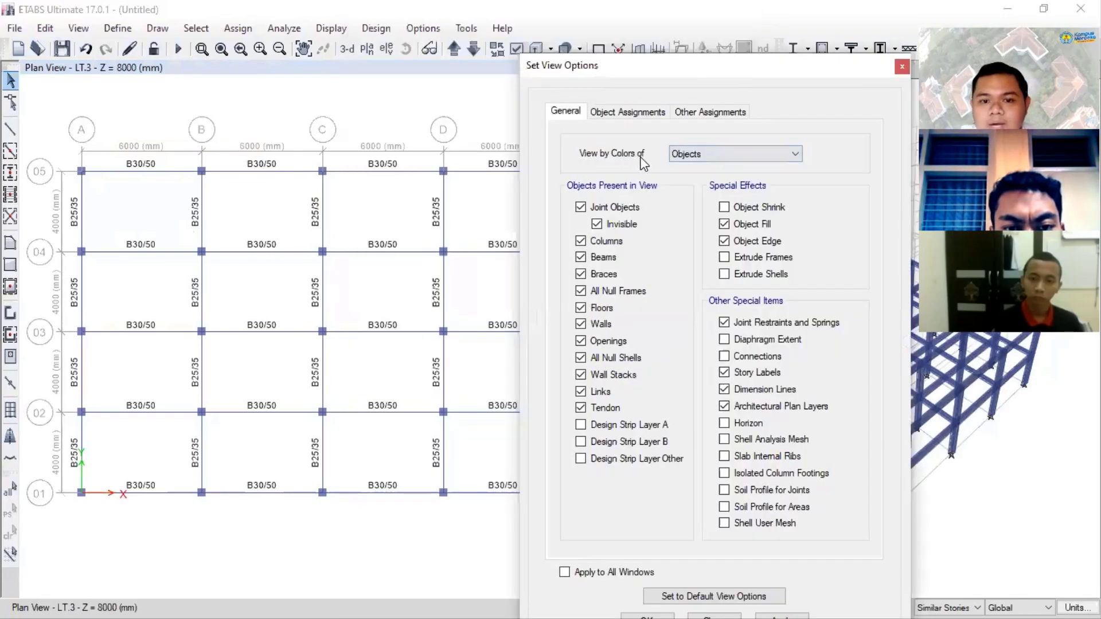
{"action": "left_click", "coordinate": [688, 157]}
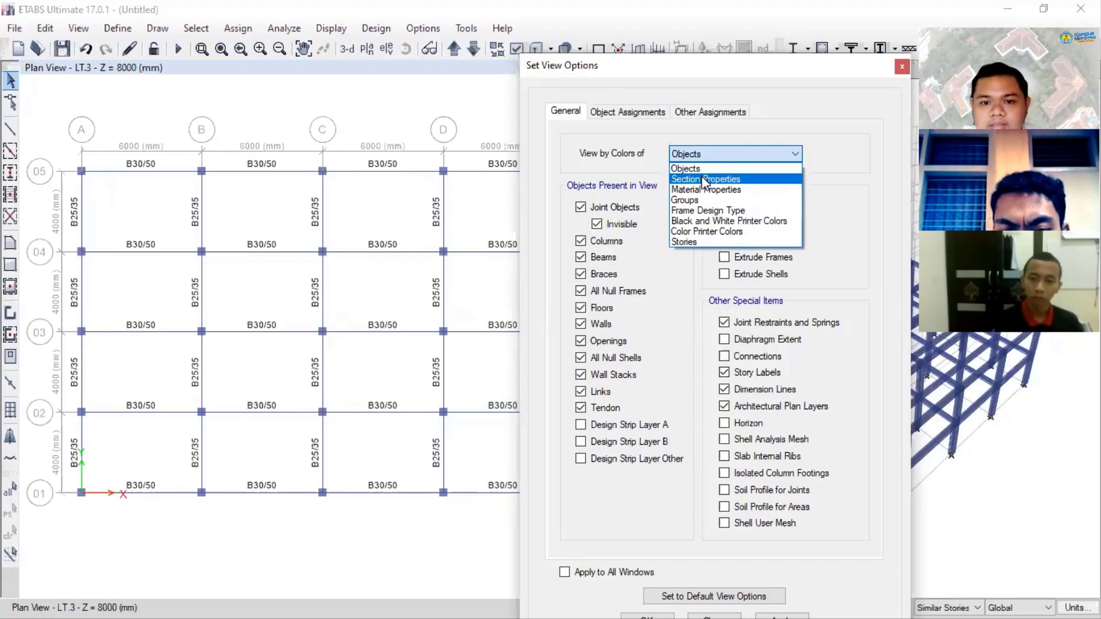
{"action": "left_click", "coordinate": [705, 179]}
{"action": "left_click", "coordinate": [768, 614]}
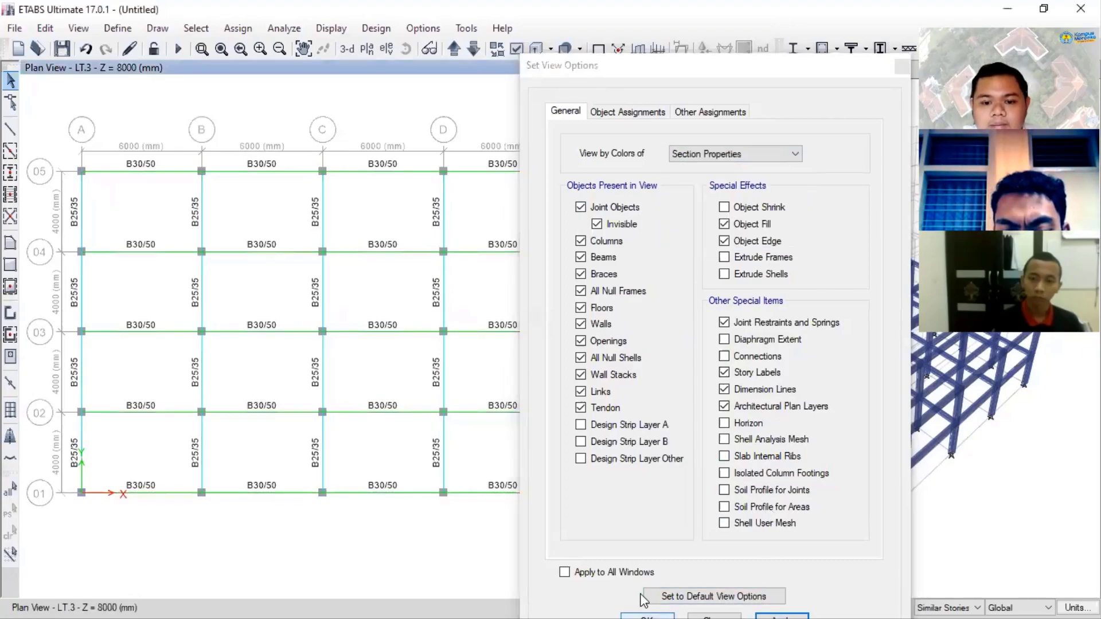
{"action": "left_click", "coordinate": [646, 615]}
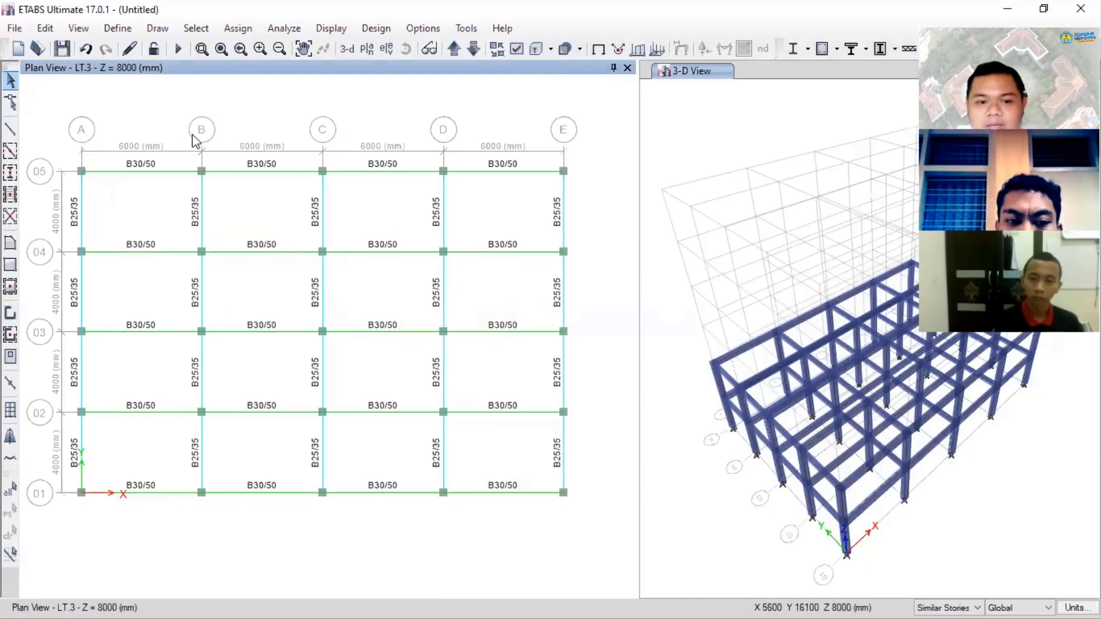
- Change the display color of the B30/50 frame section to red
{"action": "left_click", "coordinate": [125, 33]}
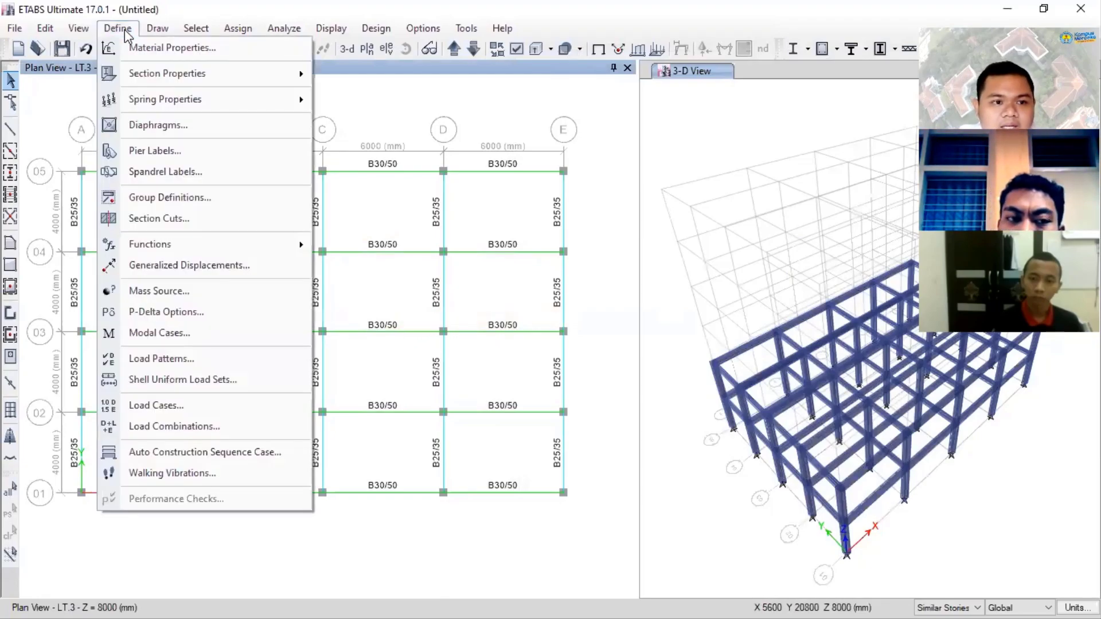
{"action": "mouse_move", "coordinate": [191, 72]}
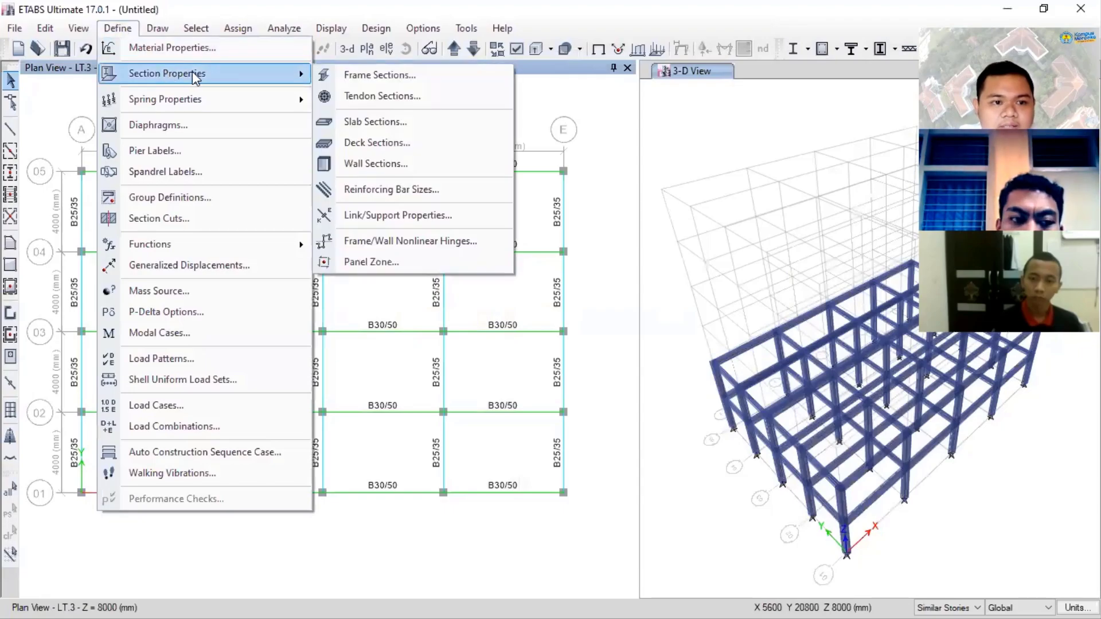
{"action": "left_click", "coordinate": [376, 75]}
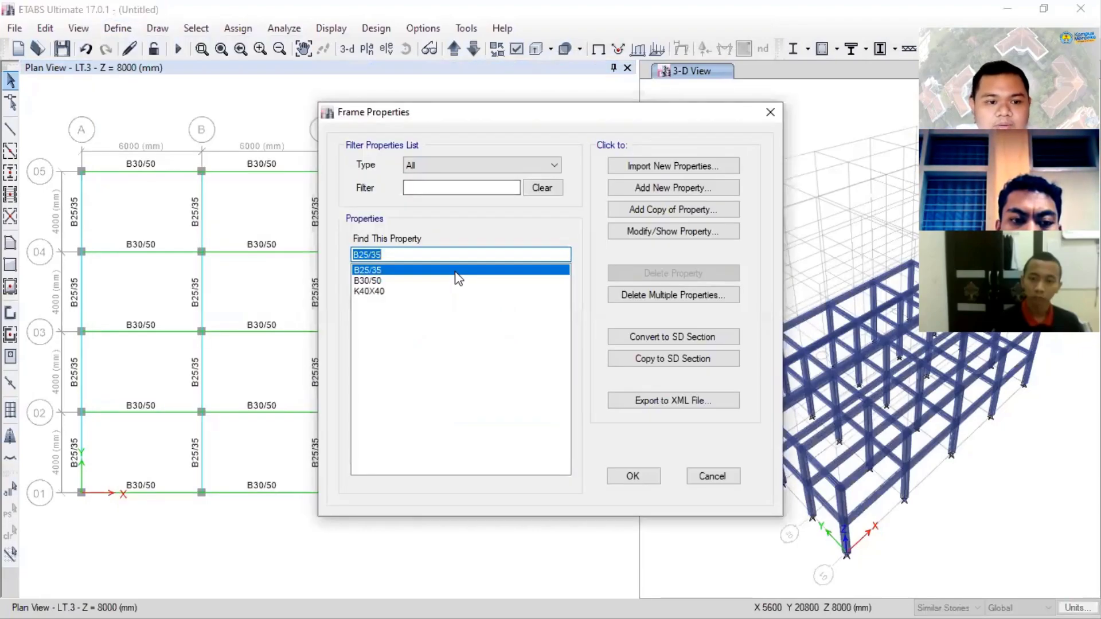
{"action": "left_click", "coordinate": [464, 281]}
{"action": "left_click", "coordinate": [701, 231]}
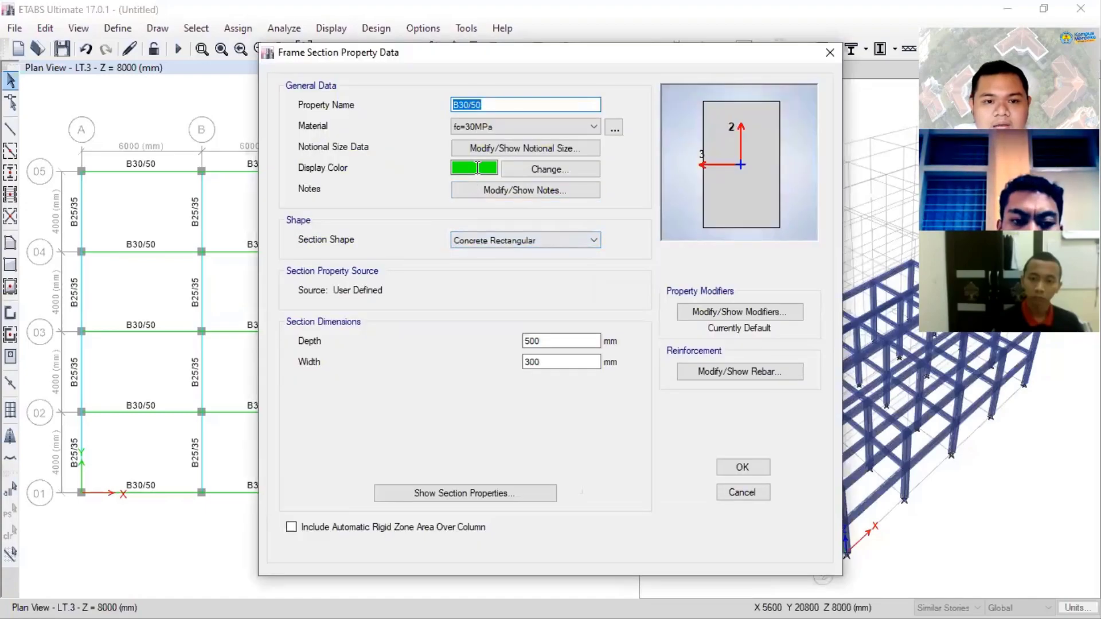
{"action": "left_click", "coordinate": [476, 169]}
{"action": "left_click", "coordinate": [475, 168]}
{"action": "left_click", "coordinate": [385, 183]}
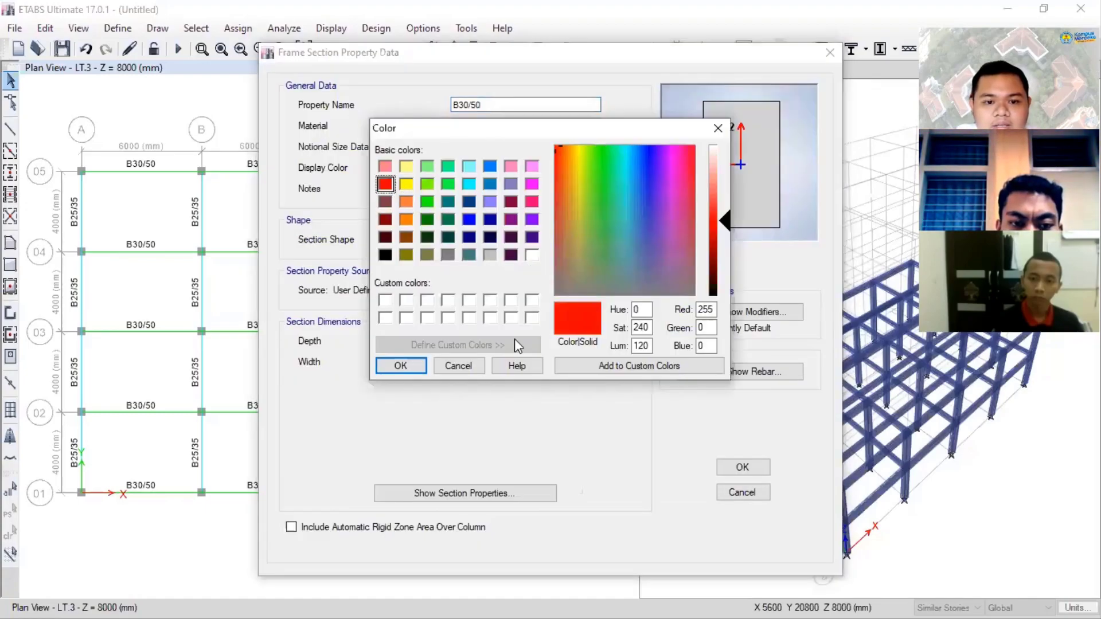
{"action": "left_click", "coordinate": [420, 365]}
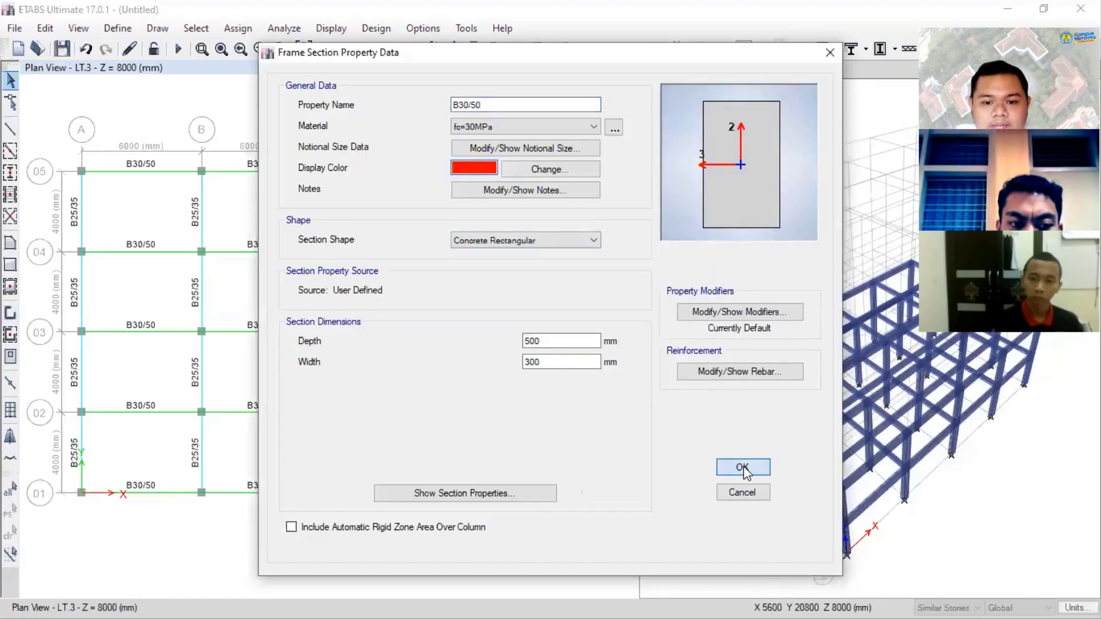
{"action": "left_click", "coordinate": [742, 467]}
{"action": "left_click", "coordinate": [631, 476]}
{"action": "scroll", "coordinate": [503, 312], "scroll_direction": "down", "scroll_amount": 3}
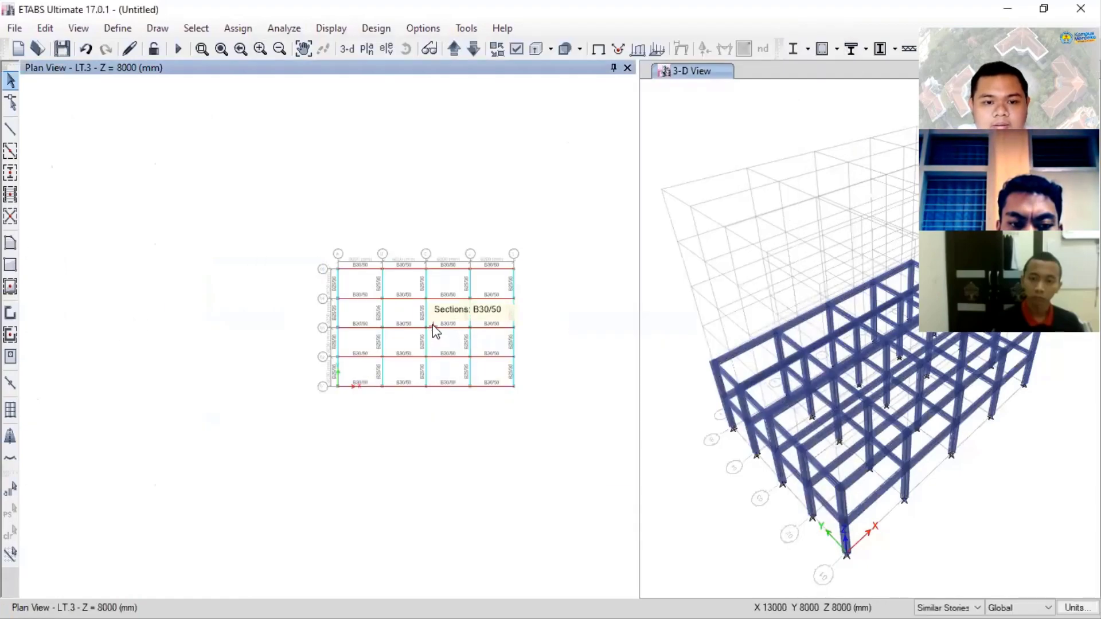
{"action": "scroll", "coordinate": [512, 310], "scroll_direction": "up", "scroll_amount": 3}
{"action": "middle_click_drag", "start_coordinate": [512, 310], "coordinate": [436, 294]}
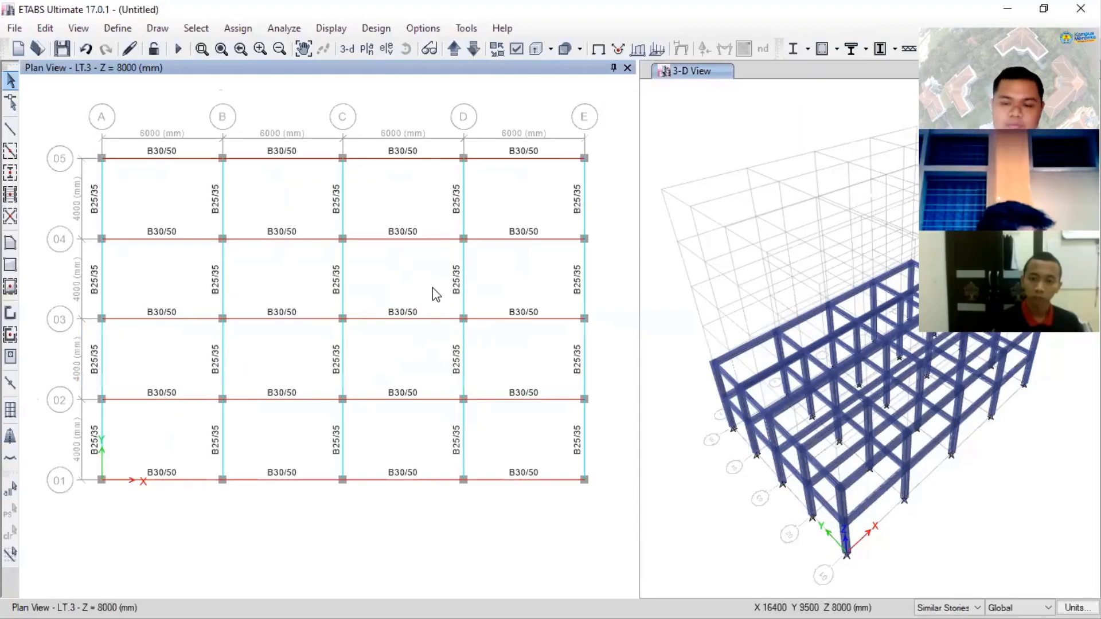
{"action": "left_click", "coordinate": [733, 161]}
{"action": "scroll", "coordinate": [737, 178], "scroll_direction": "down", "scroll_amount": 3}
{"action": "scroll", "coordinate": [750, 221], "scroll_direction": "up", "scroll_amount": 3}
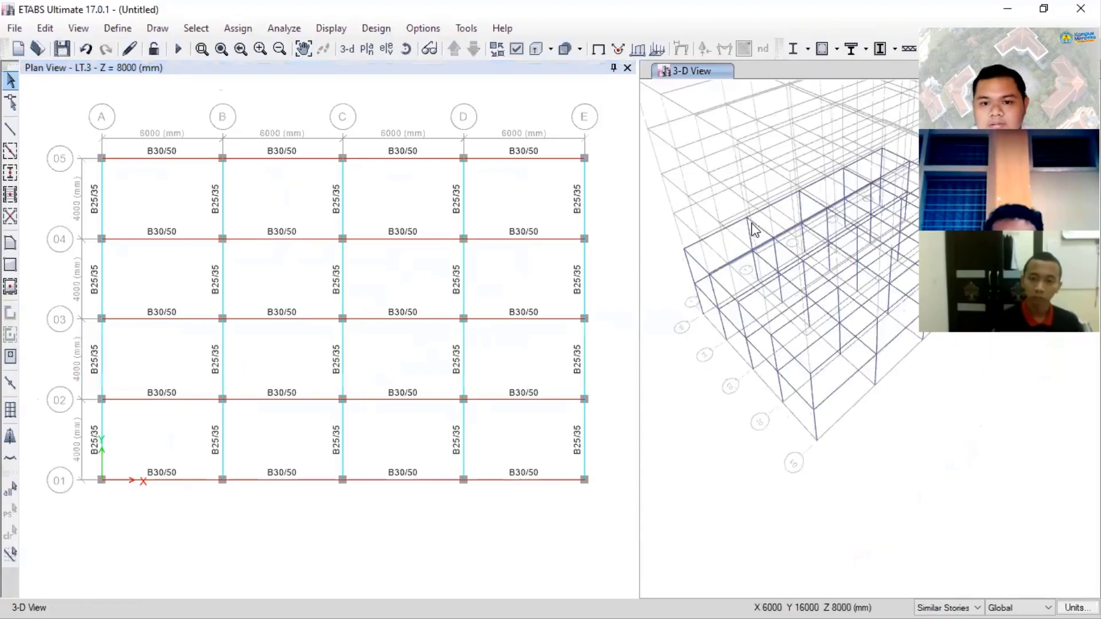
{"action": "middle_click_drag", "start_coordinate": [753, 242], "coordinate": [775, 273]}
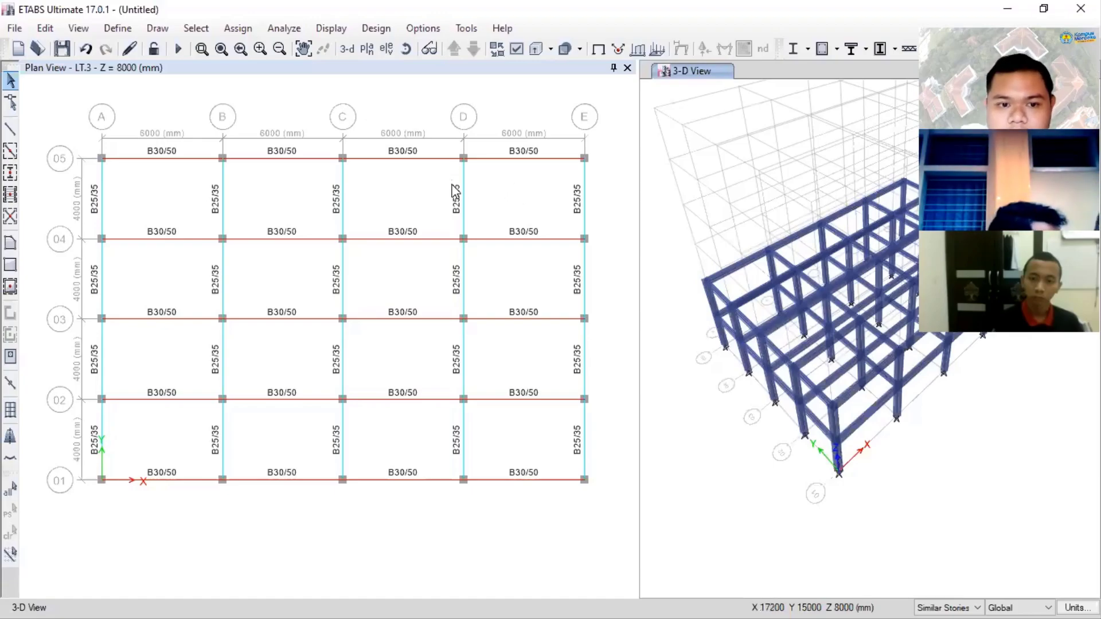
{"action": "left_click", "coordinate": [475, 195]}
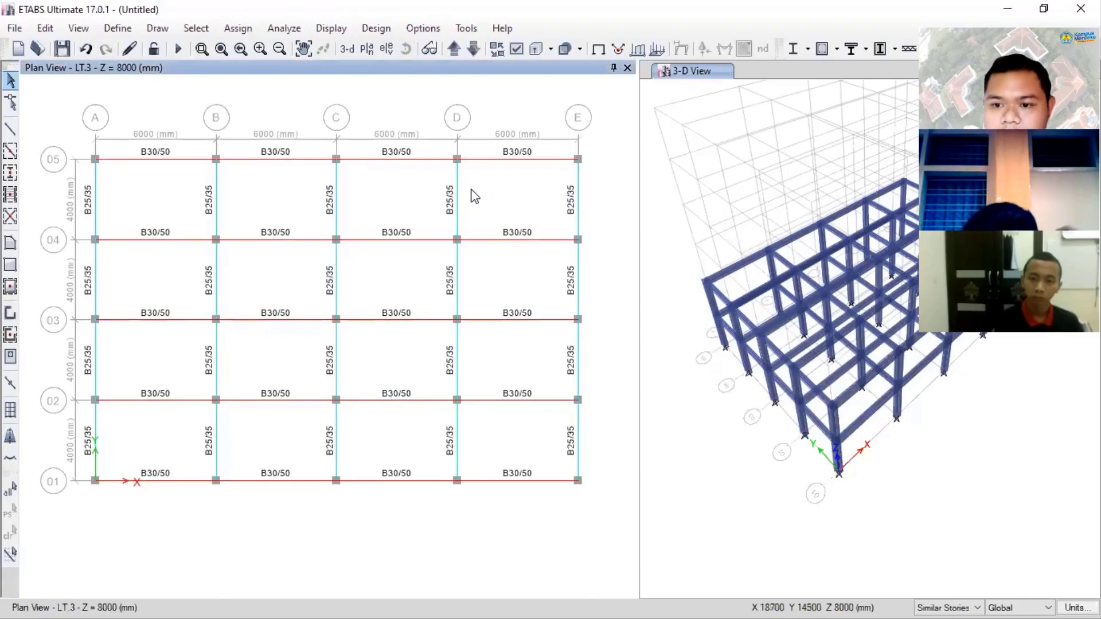
- Switch the plan view to story LT.4 and place K40X40 columns at the intersections of grids B to D and 02 to 04
{"action": "middle_click_drag", "start_coordinate": [472, 190], "coordinate": [477, 191]}
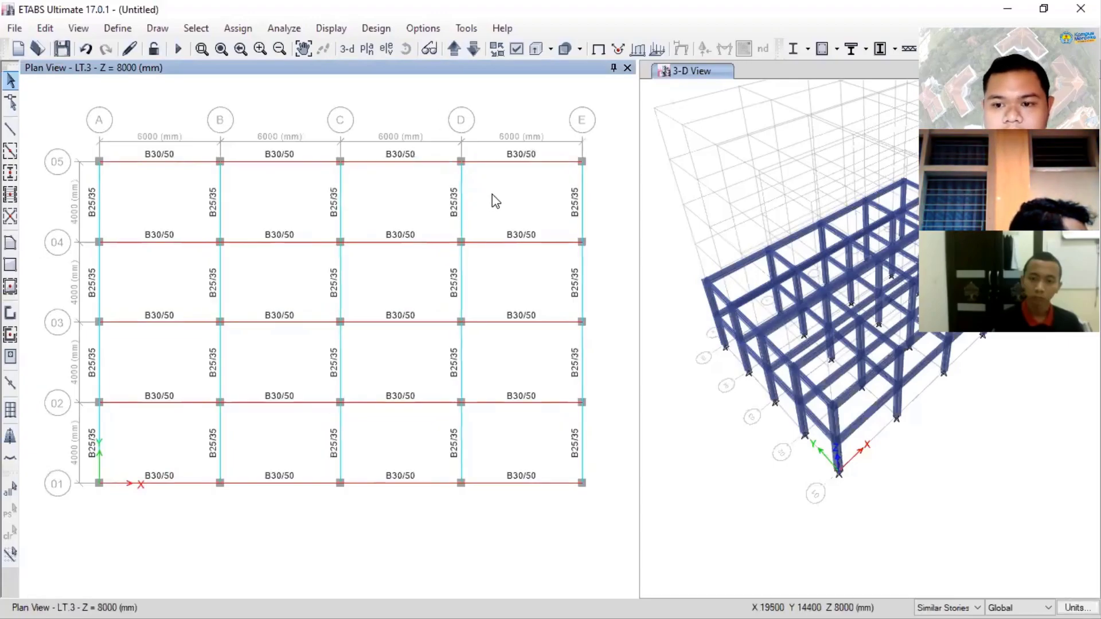
{"action": "right_click", "coordinate": [493, 195]}
{"action": "left_click", "coordinate": [451, 207]}
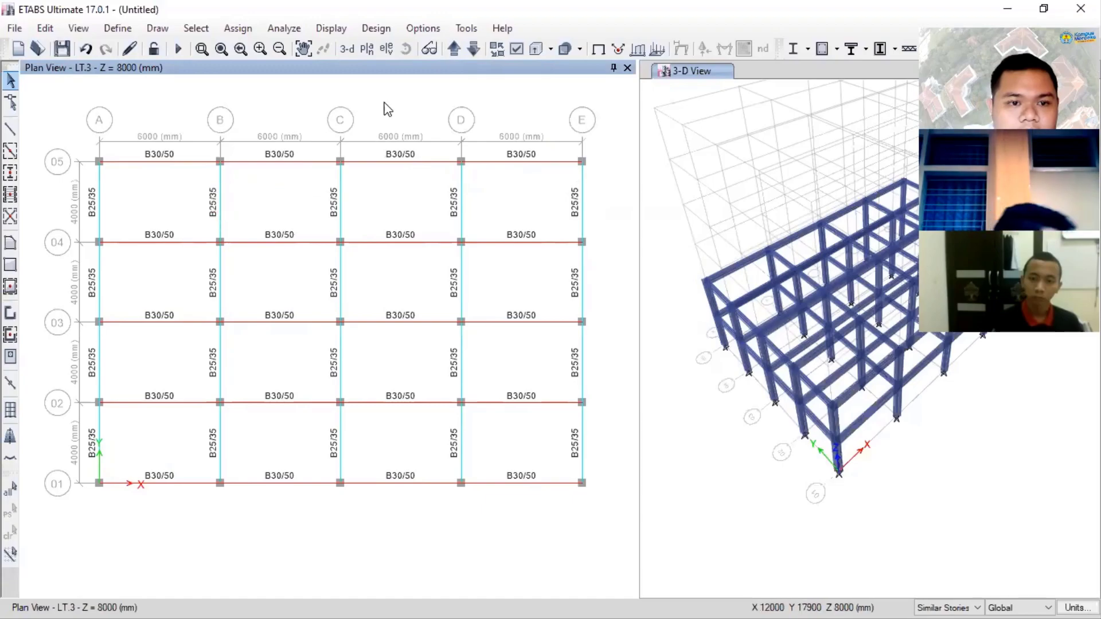
{"action": "left_click", "coordinate": [455, 49]}
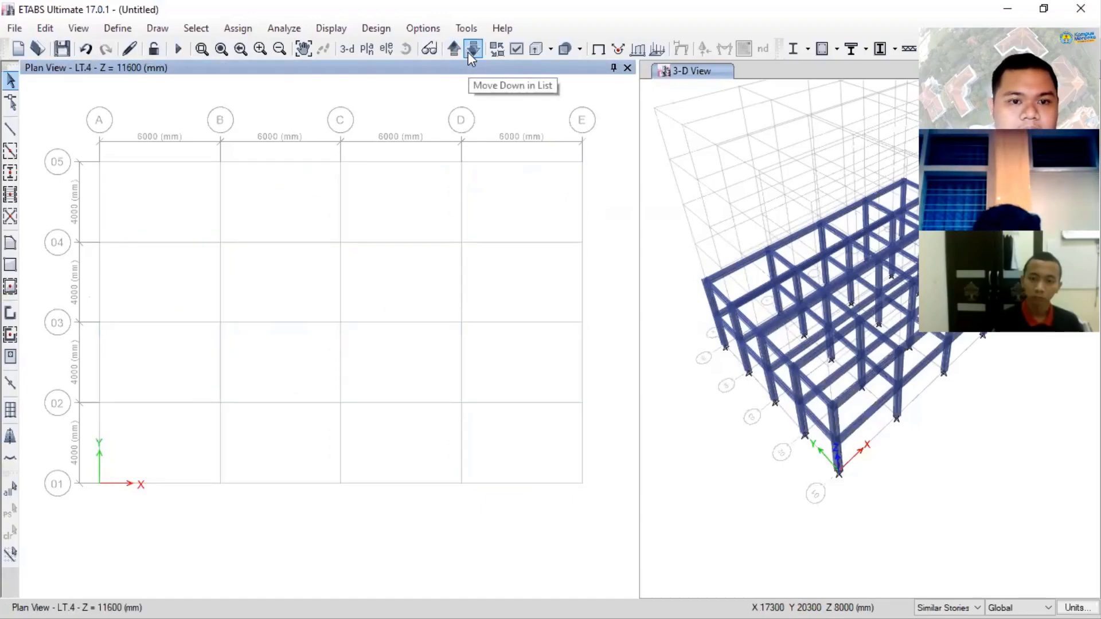
{"action": "left_click", "coordinate": [470, 51]}
{"action": "left_click", "coordinate": [450, 50]}
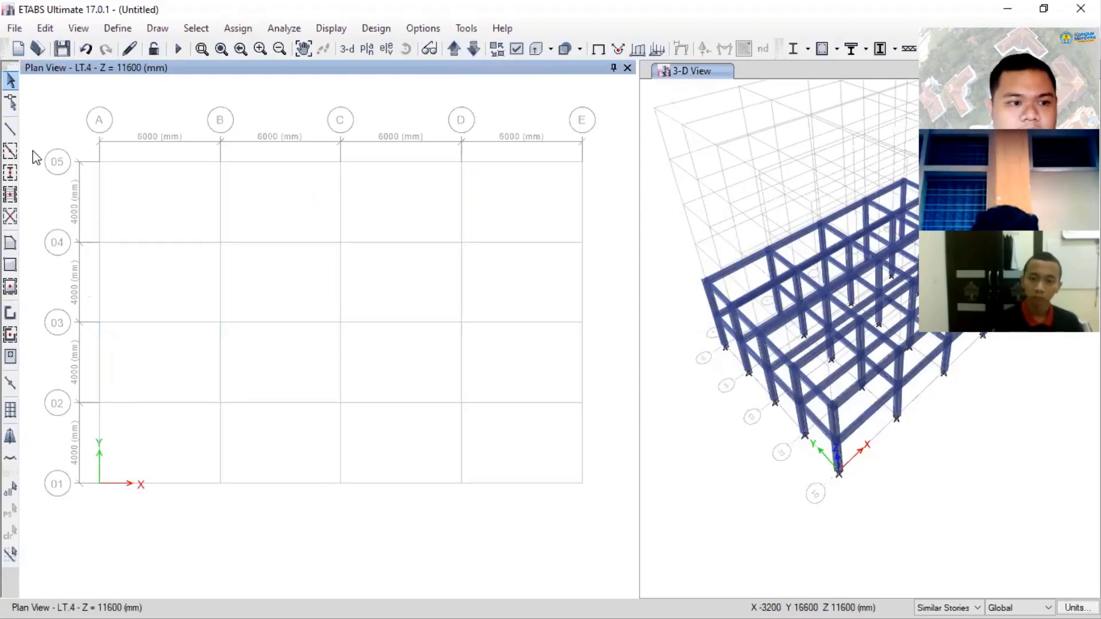
{"action": "left_click", "coordinate": [11, 172]}
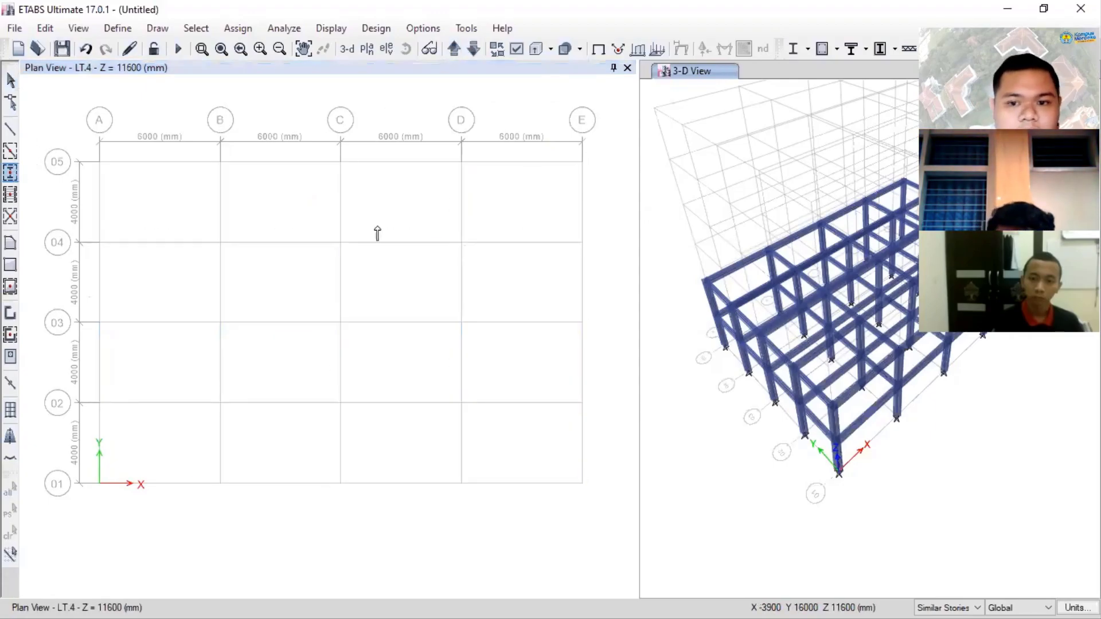
{"action": "mouse_move", "coordinate": [199, 229]}
{"action": "left_mouse_down"}
{"action": "mouse_move", "coordinate": [430, 364]}
{"action": "mouse_move", "coordinate": [470, 423]}
{"action": "left_mouse_up"}
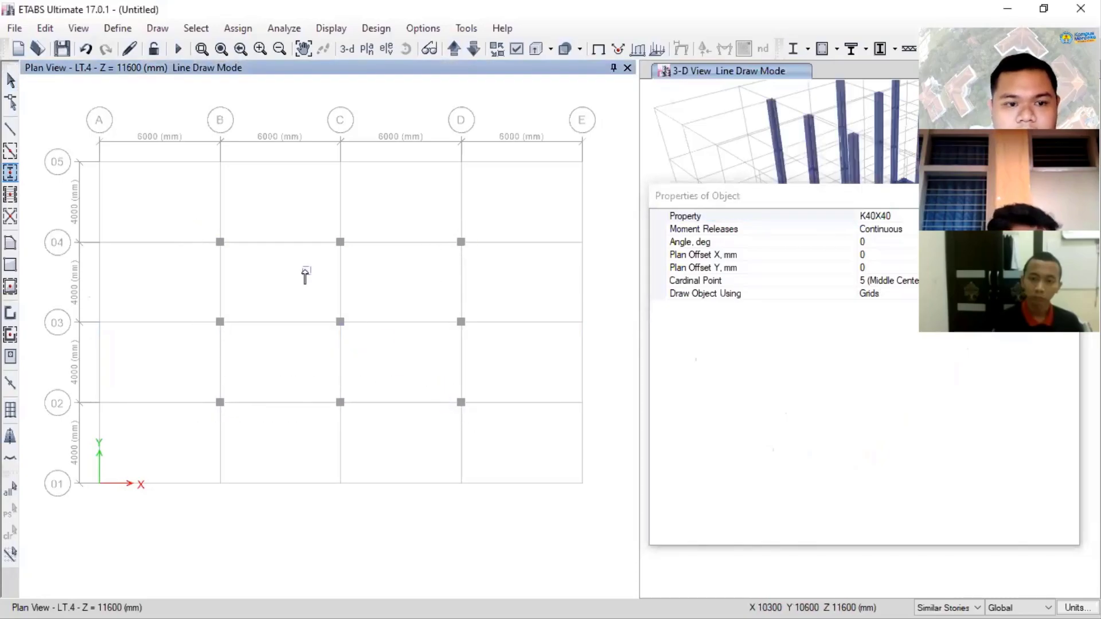
- Quick draw B25/35 beams along grid lines B, C and D between grids 04 and 02 on LT.4
{"action": "left_click", "coordinate": [10, 151]}
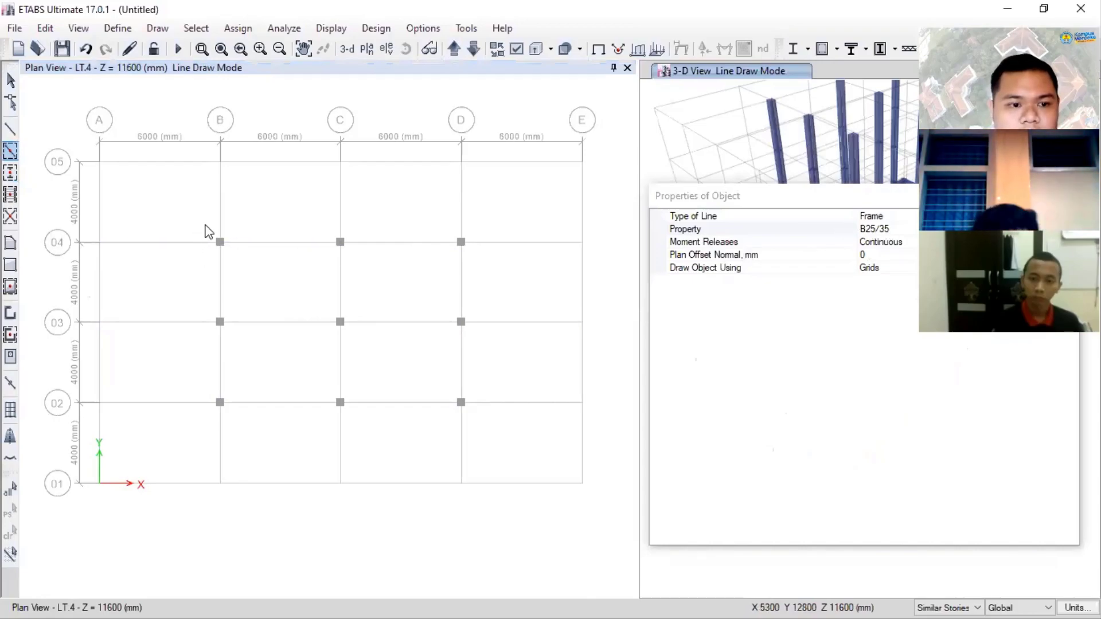
{"action": "mouse_move", "coordinate": [207, 229]}
{"action": "left_mouse_down"}
{"action": "mouse_move", "coordinate": [239, 431]}
{"action": "mouse_move", "coordinate": [247, 417]}
{"action": "left_mouse_up"}
{"action": "left_click_drag", "start_coordinate": [332, 209], "coordinate": [362, 443]}
{"action": "left_click_drag", "start_coordinate": [455, 219], "coordinate": [505, 434]}
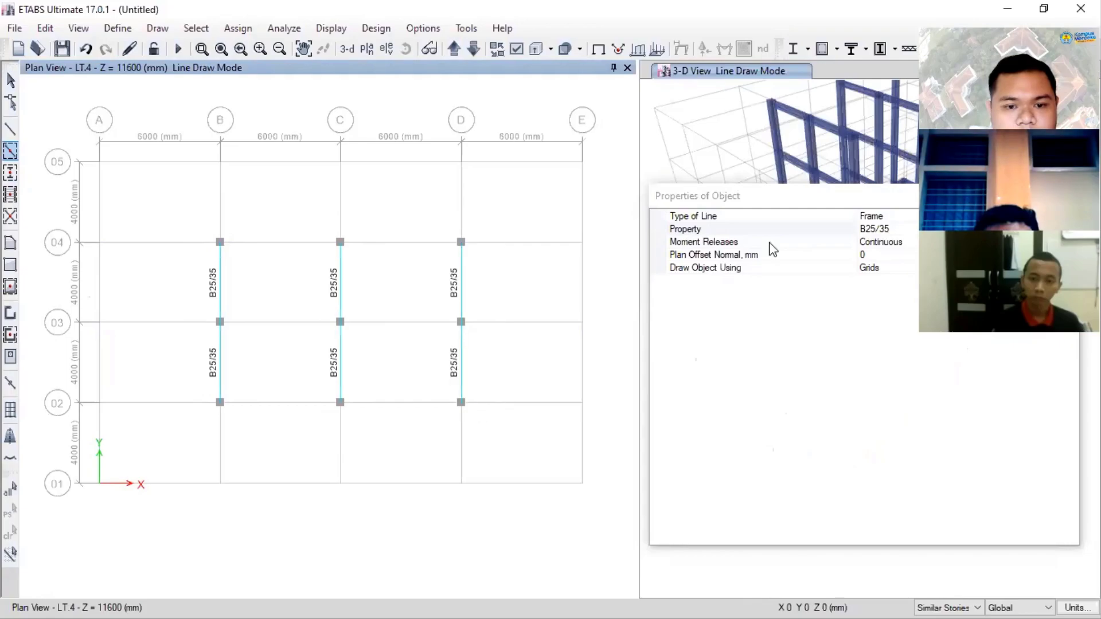
- Quick draw B30/50 beams along grid lines 04, 03 and 02 between grids B and D, and leave line drawing mode
{"action": "left_click_drag", "start_coordinate": [793, 189], "coordinate": [590, 193]}
{"action": "left_click", "coordinate": [858, 234]}
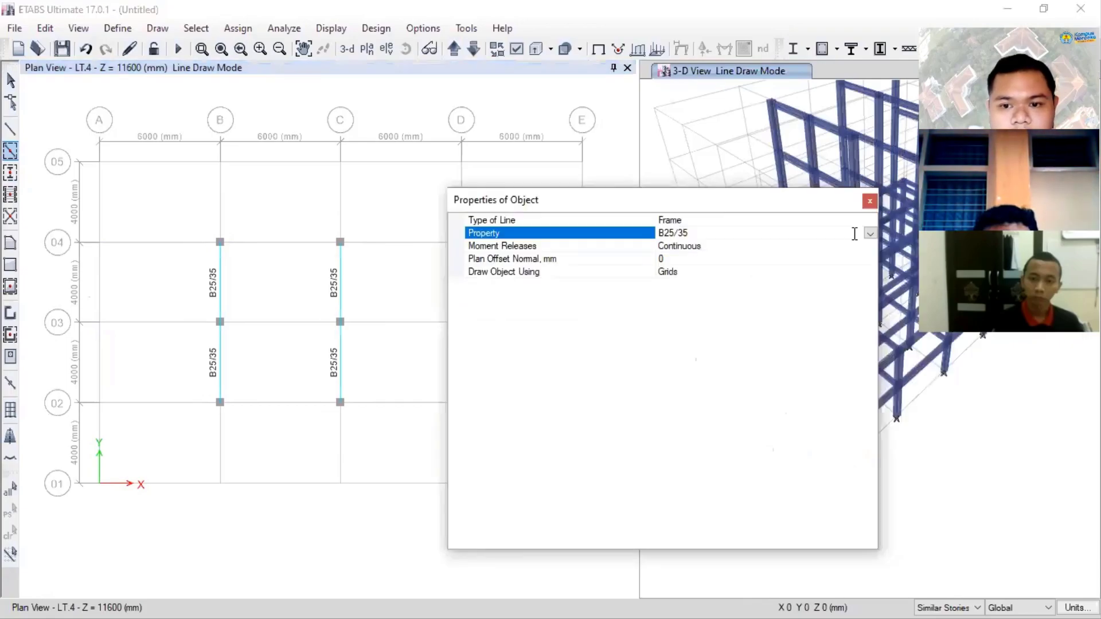
{"action": "left_click", "coordinate": [870, 234]}
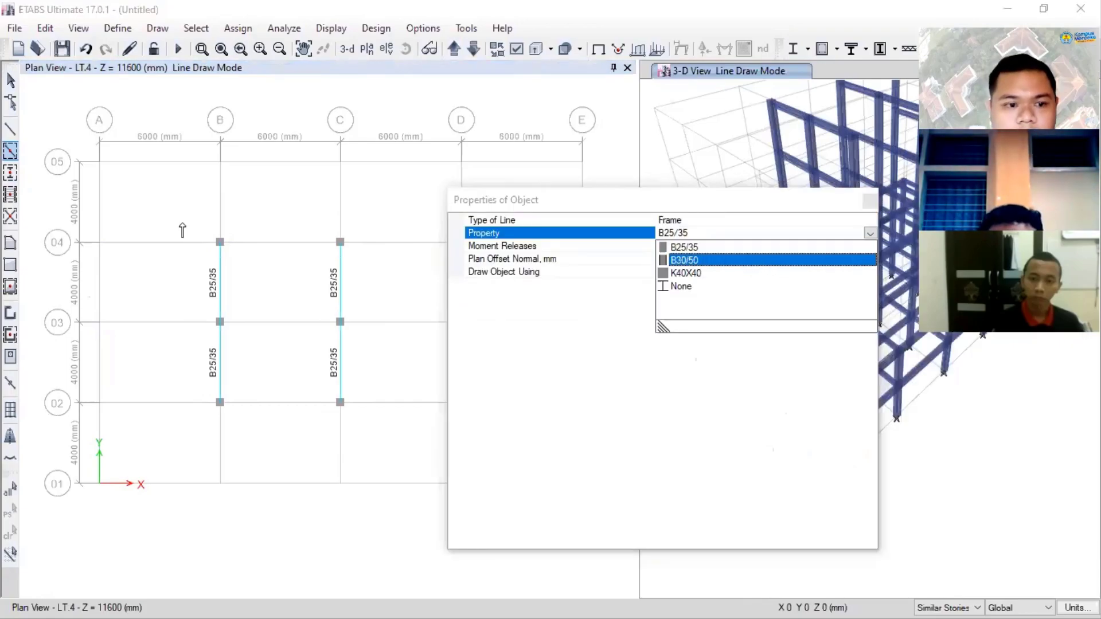
{"action": "left_click", "coordinate": [684, 260]}
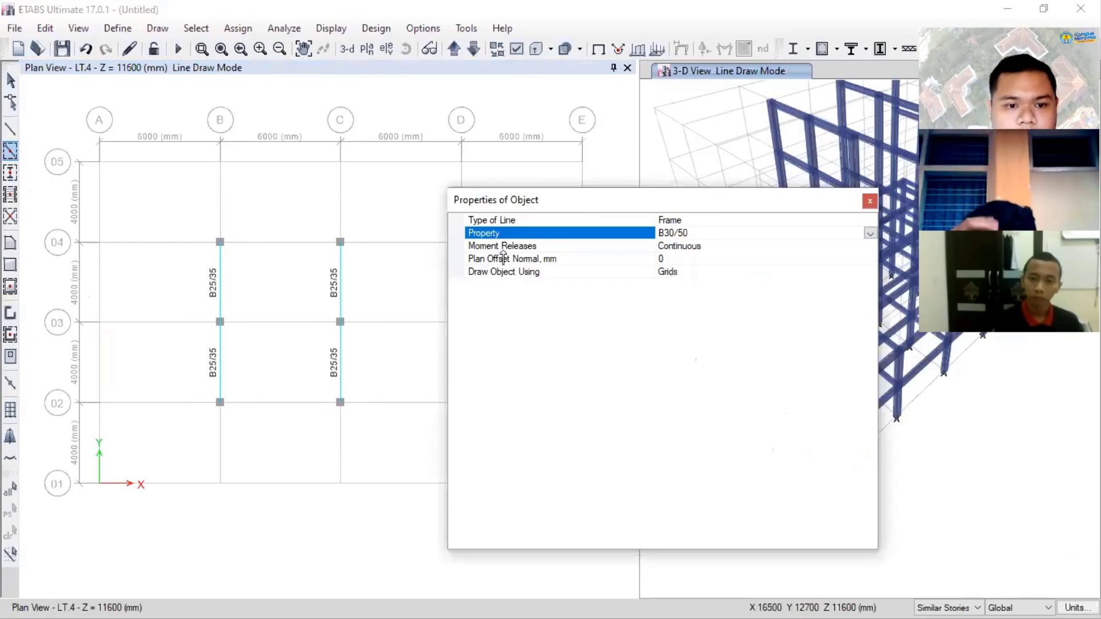
{"action": "left_click_drag", "start_coordinate": [193, 311], "coordinate": [495, 339]}
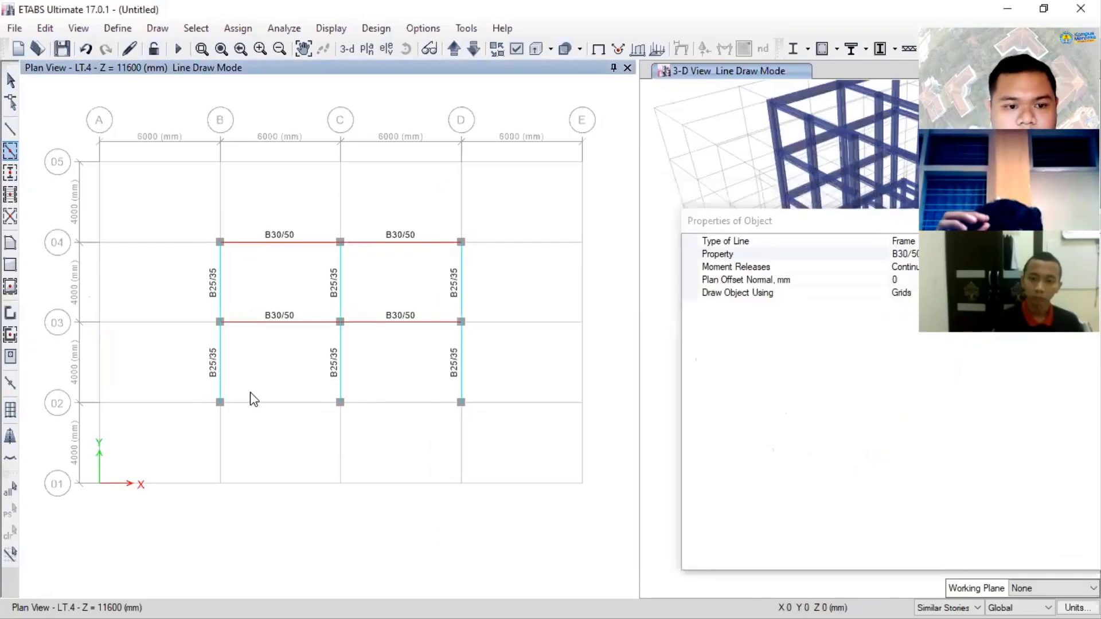
{"action": "left_click_drag", "start_coordinate": [195, 392], "coordinate": [493, 418]}
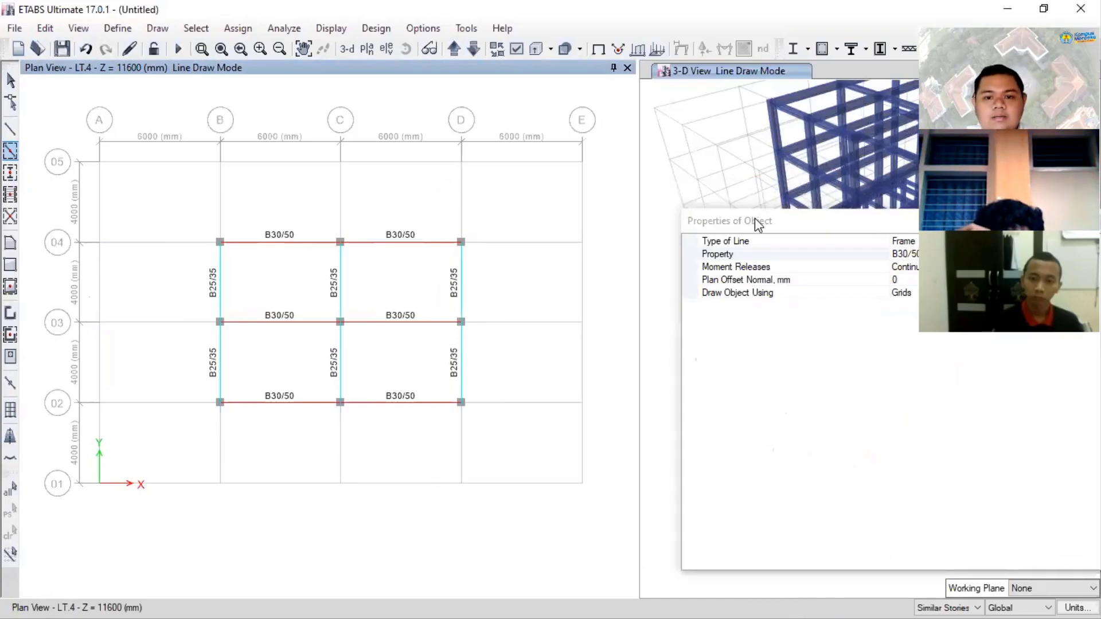
{"action": "left_click_drag", "start_coordinate": [755, 219], "coordinate": [381, 210]}
{"action": "left_click", "coordinate": [731, 215]}
{"action": "left_click", "coordinate": [10, 80]}
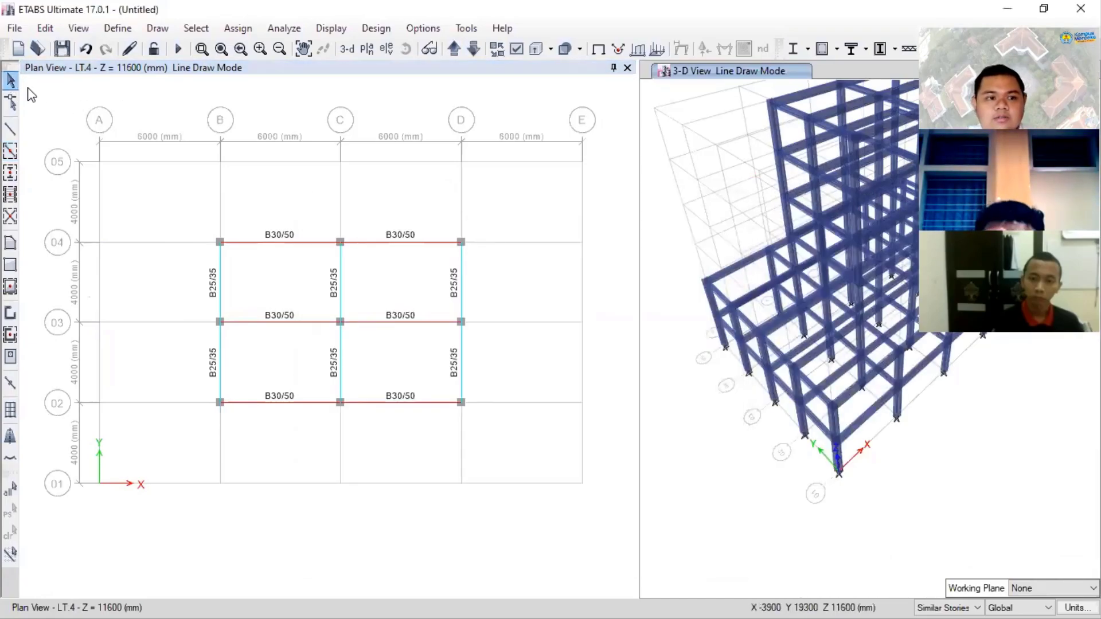
- Show the rendered 3D view of the building and orbit around the frame to inspect it
{"action": "left_click", "coordinate": [714, 479]}
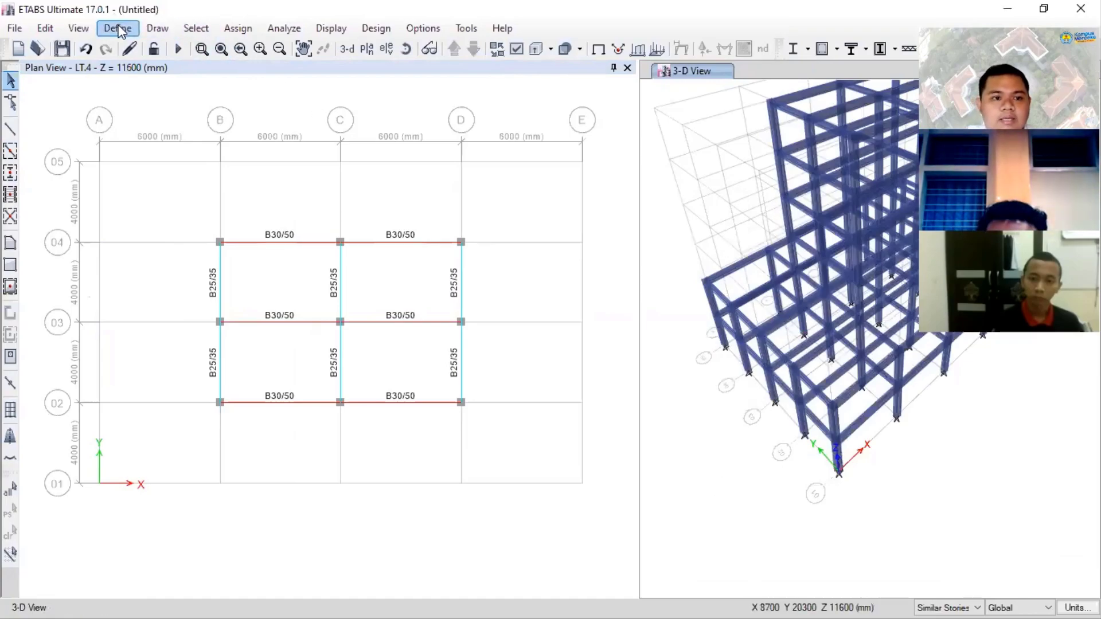
{"action": "left_click", "coordinate": [78, 28]}
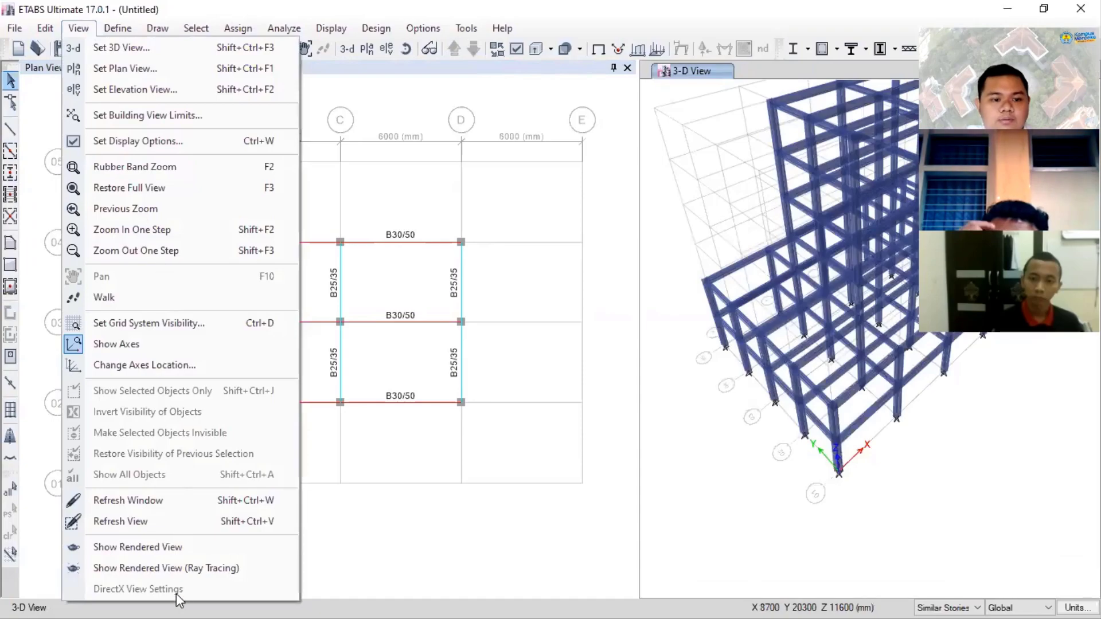
{"action": "left_click", "coordinate": [191, 552]}
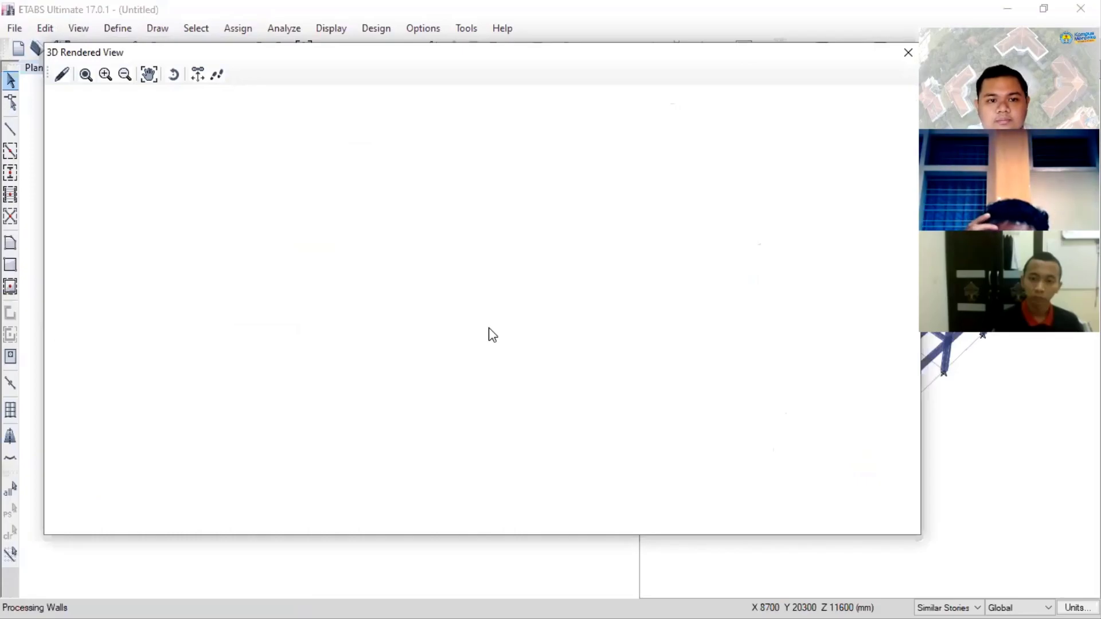
{"action": "scroll", "coordinate": [495, 344], "scroll_direction": "up", "scroll_amount": 3}
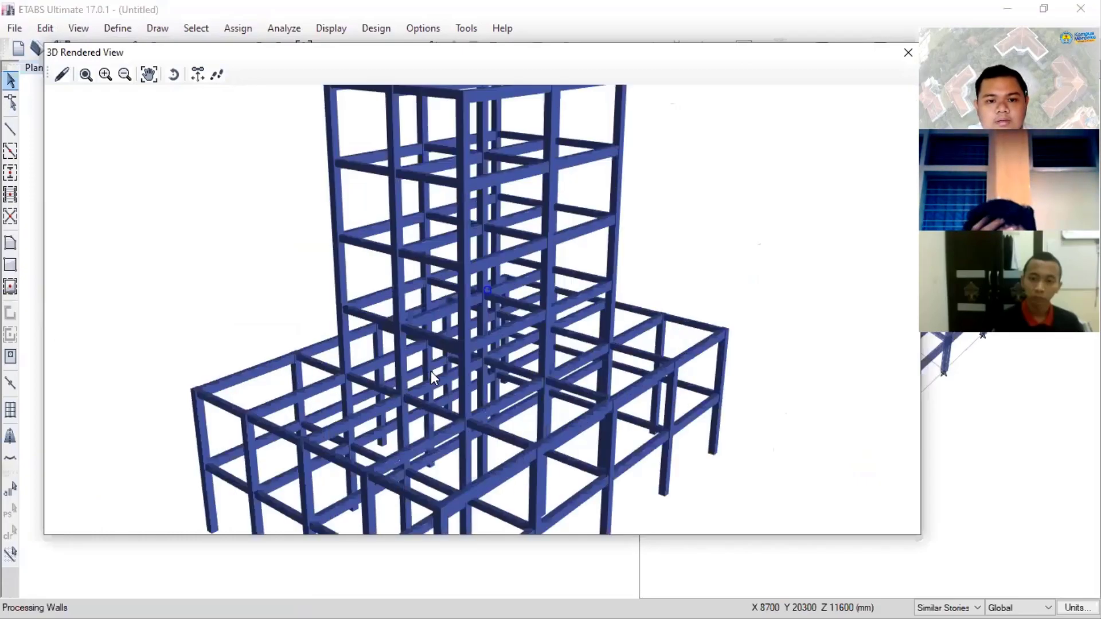
{"action": "scroll", "coordinate": [496, 349], "scroll_direction": "down", "scroll_amount": 3}
{"action": "left_click_drag", "start_coordinate": [496, 353], "coordinate": [703, 292]}
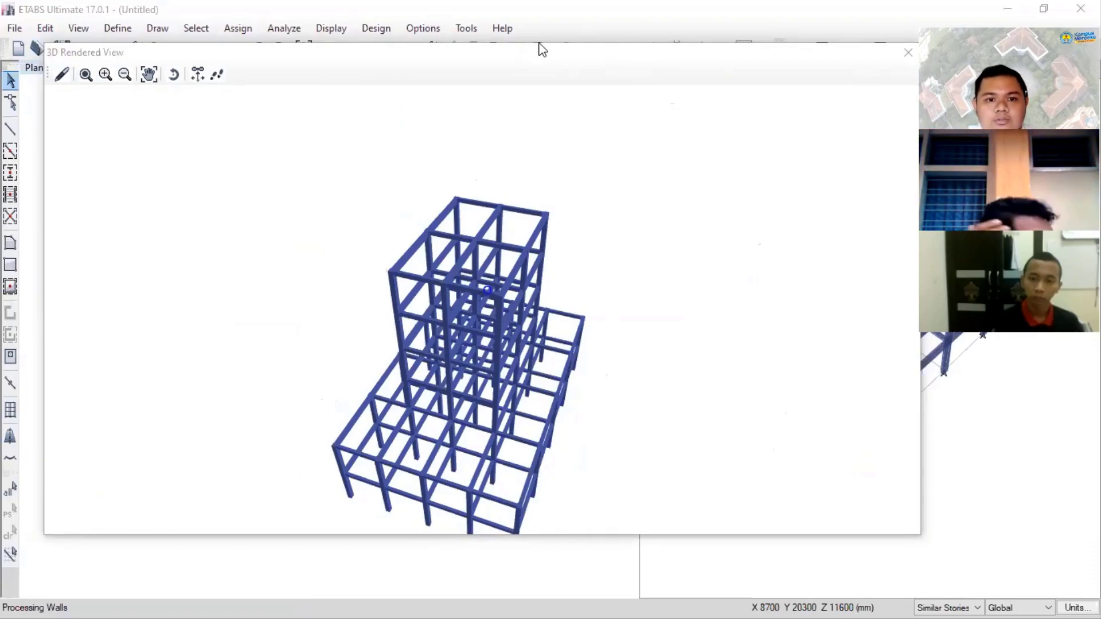
- Check the program's version and licence information in About ETABS, and close it
{"action": "left_click", "coordinate": [502, 28]}
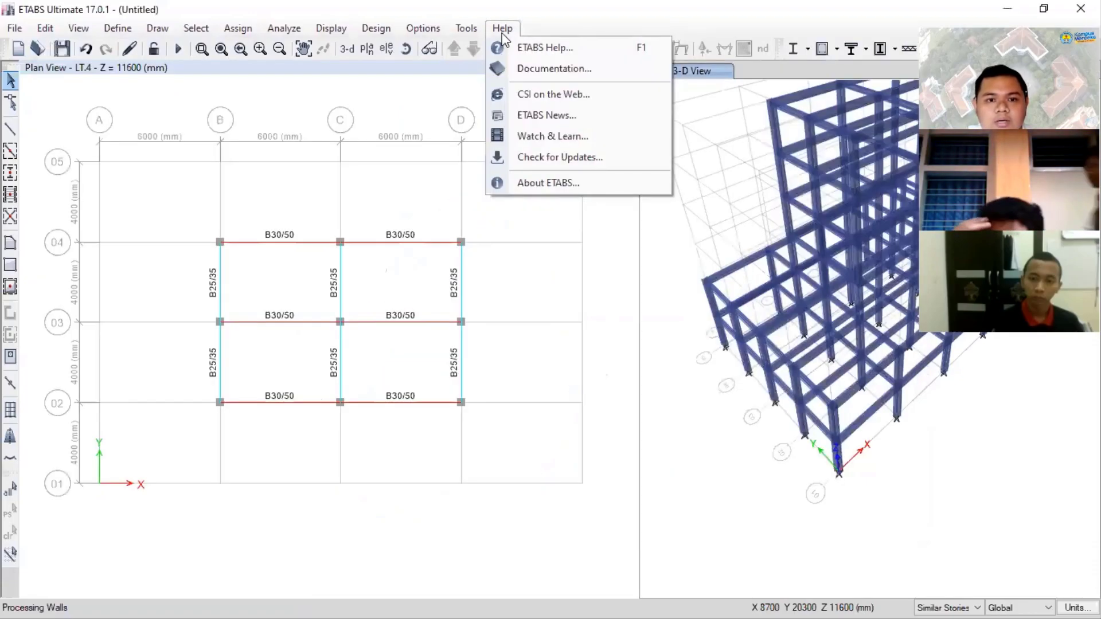
{"action": "left_click", "coordinate": [571, 183]}
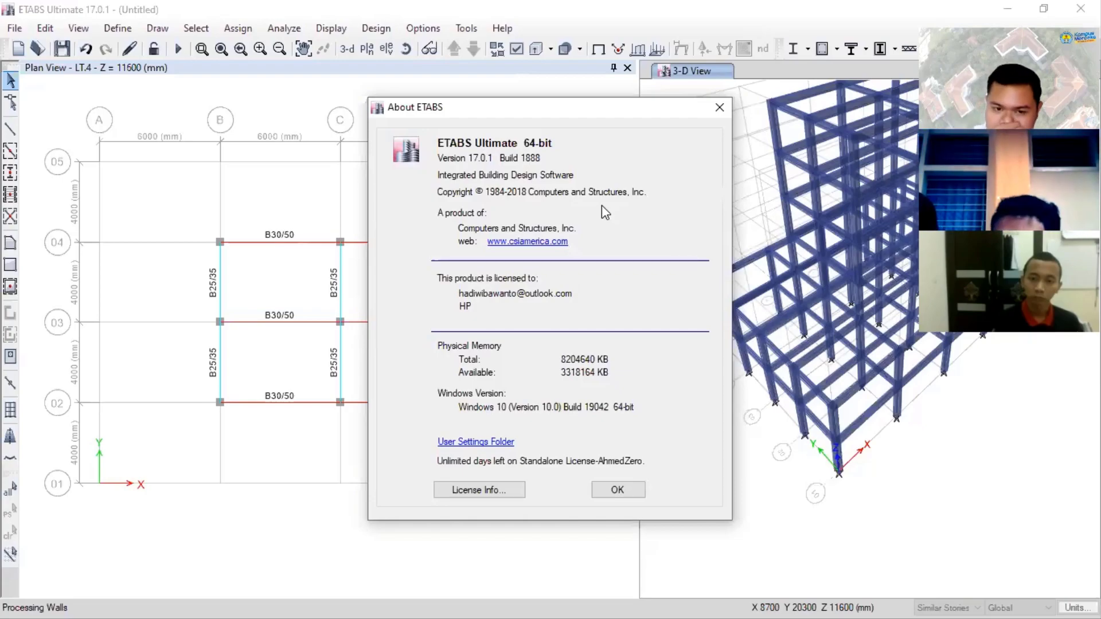
{"action": "left_click", "coordinate": [720, 107]}
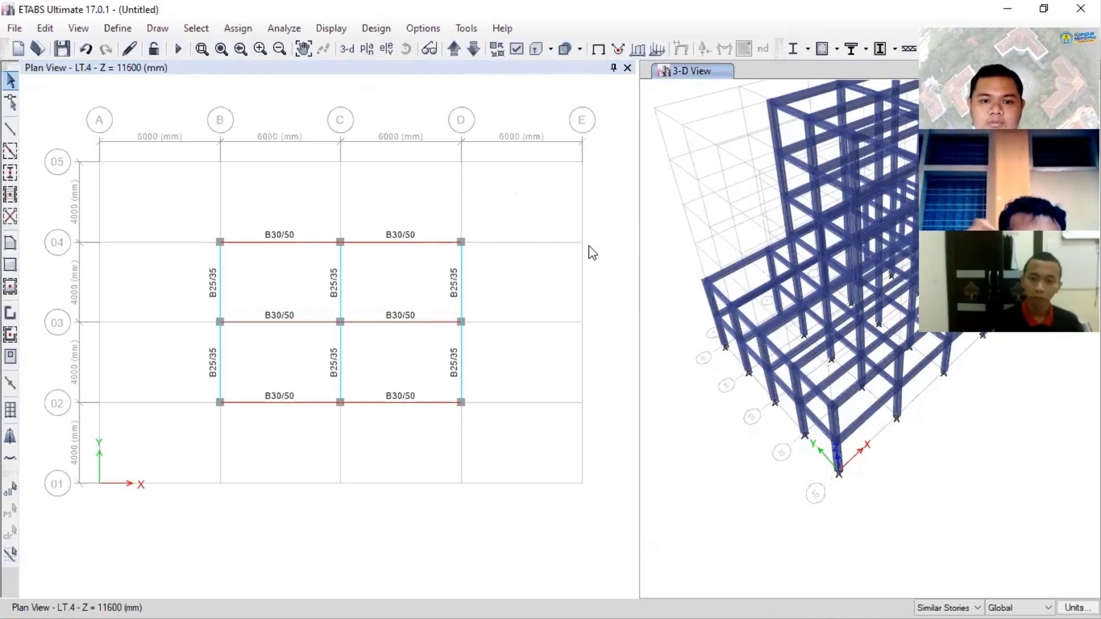
- Enlarge the 3D view pane and delete the Slab1 property from the slab section definitions
{"action": "left_click_drag", "start_coordinate": [640, 574], "coordinate": [565, 516]}
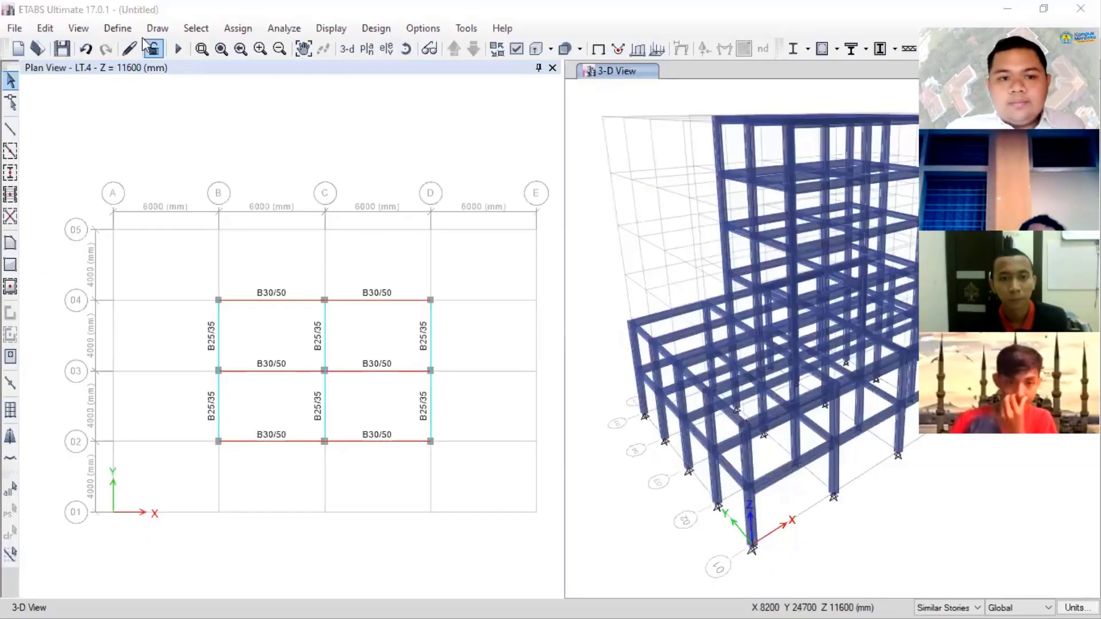
{"action": "left_click", "coordinate": [114, 30]}
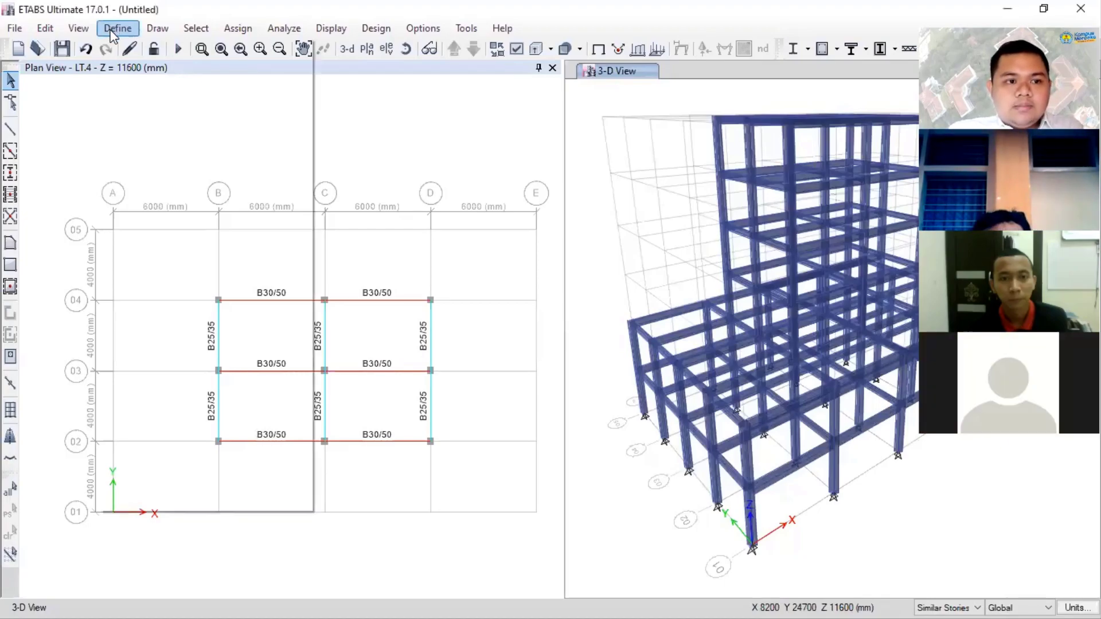
{"action": "mouse_move", "coordinate": [260, 74]}
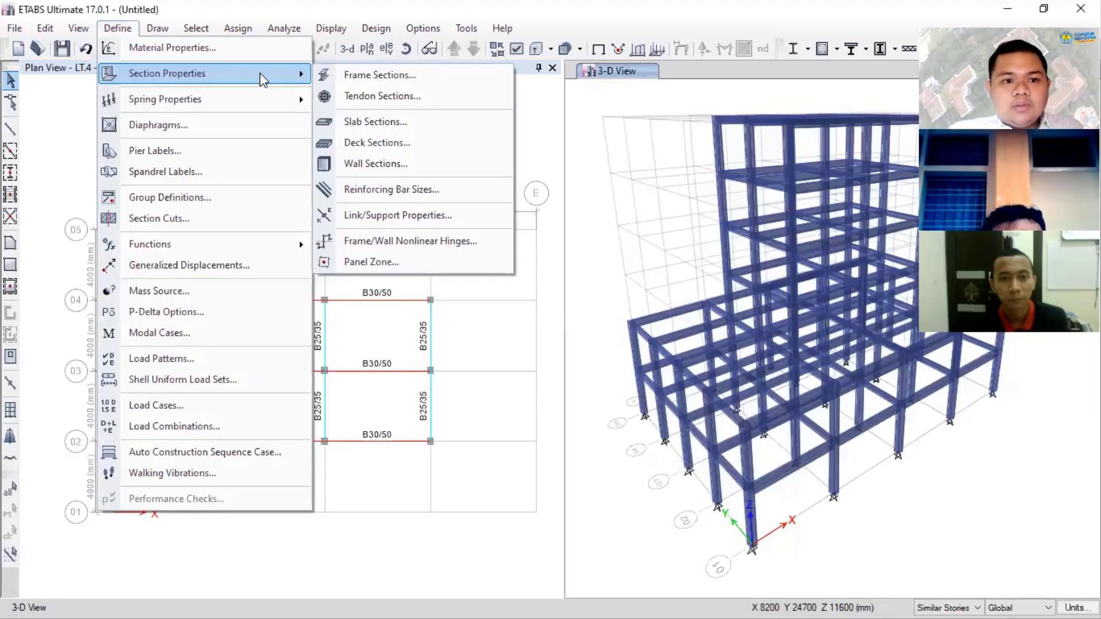
{"action": "left_click", "coordinate": [394, 122]}
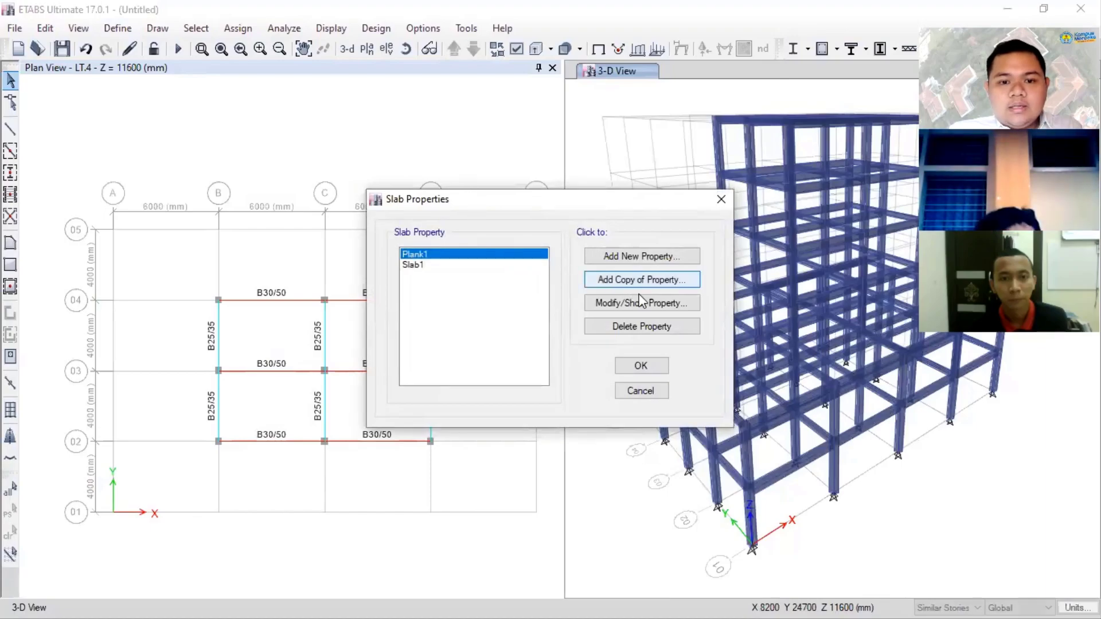
{"action": "left_click", "coordinate": [489, 265]}
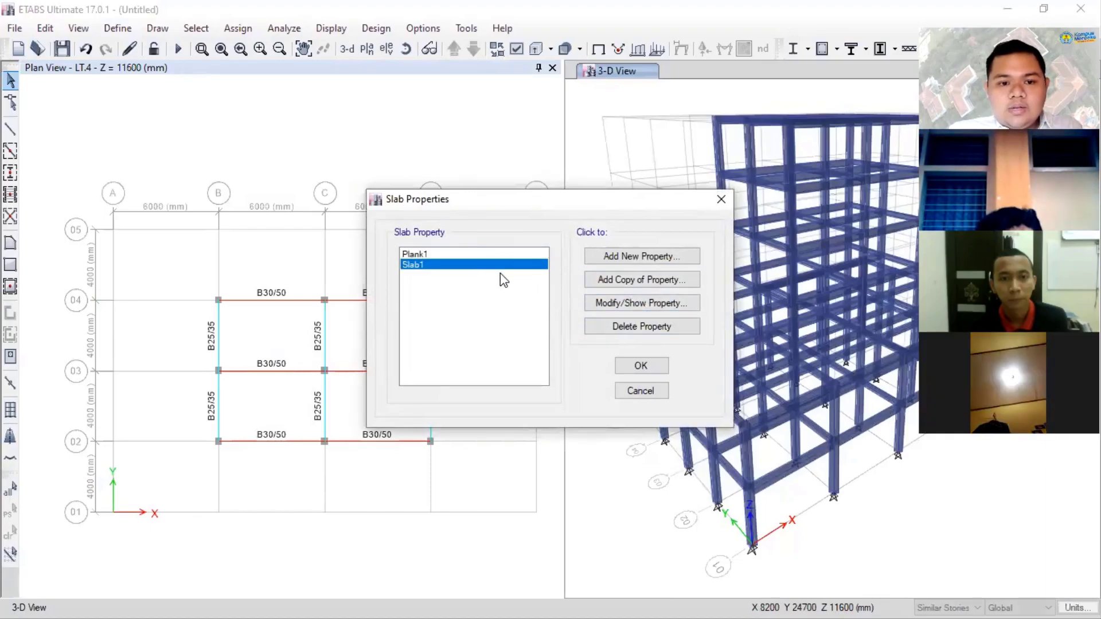
{"action": "left_click", "coordinate": [639, 322]}
{"action": "left_click", "coordinate": [559, 372]}
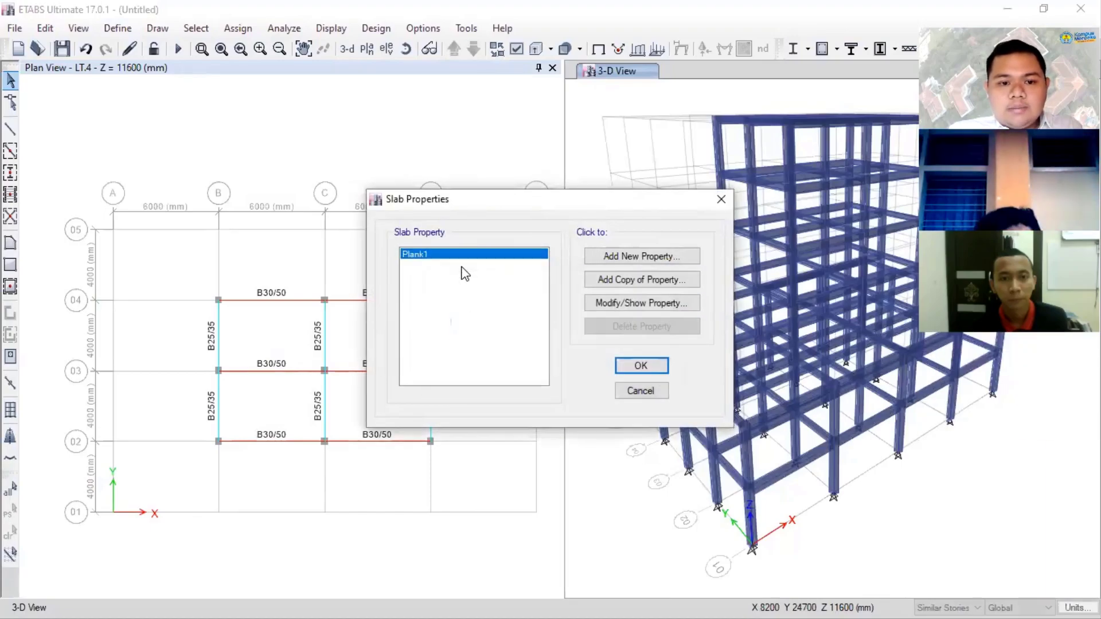
- Rename the Plank1 slab property as T=12CM and set its thickness to 120 mm
{"action": "left_click", "coordinate": [627, 310]}
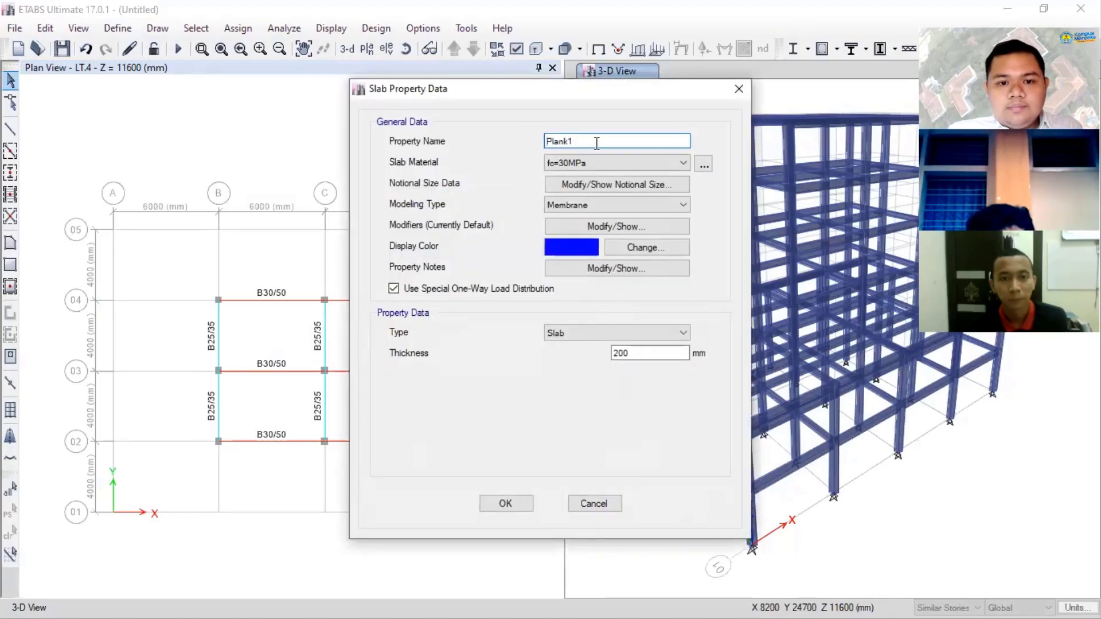
{"action": "double_click", "coordinate": [596, 144]}
{"action": "type", "text": "S"}
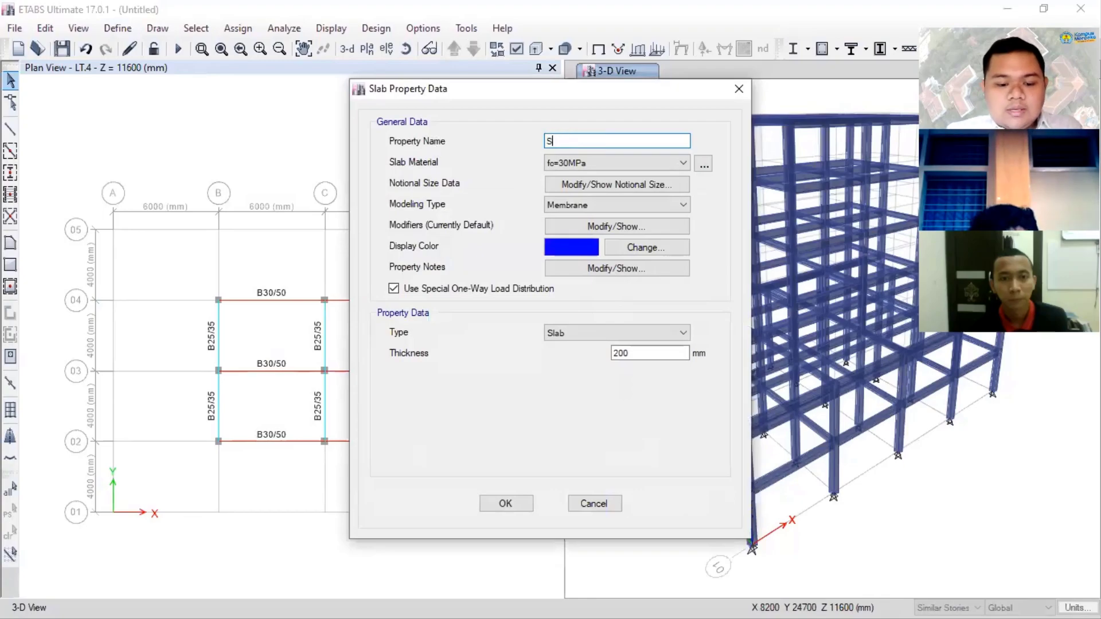
{"action": "key", "text": "BackSpace"}
{"action": "key", "text": "BackSpace"}
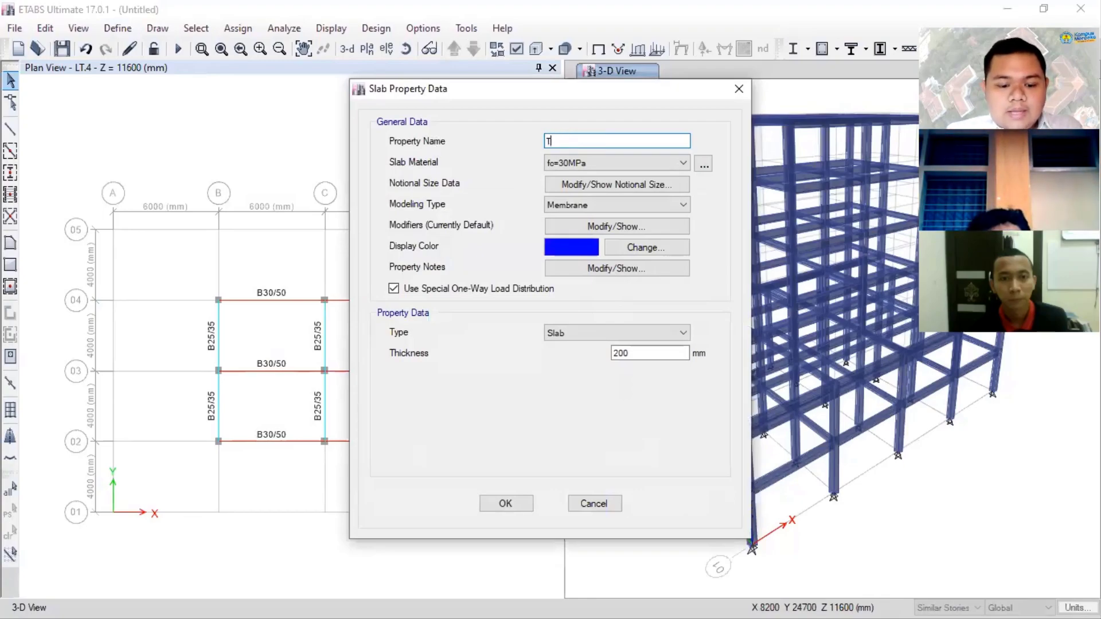
{"action": "key", "text": "BackSpace"}
{"action": "key", "text": "BackSpace"}
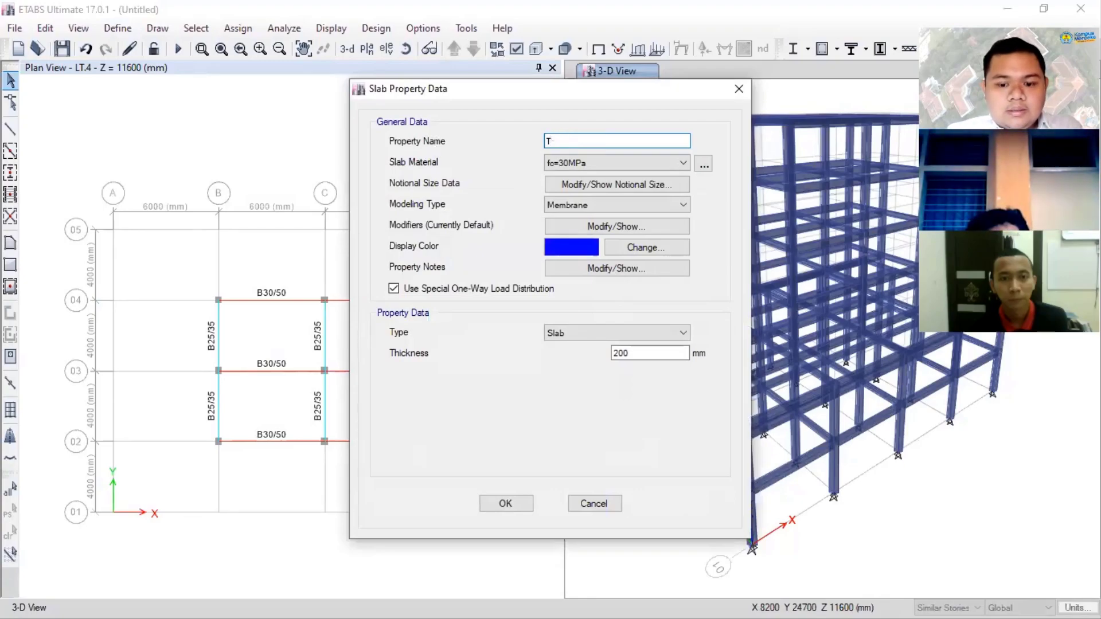
{"action": "type", "text": "=12CM"}
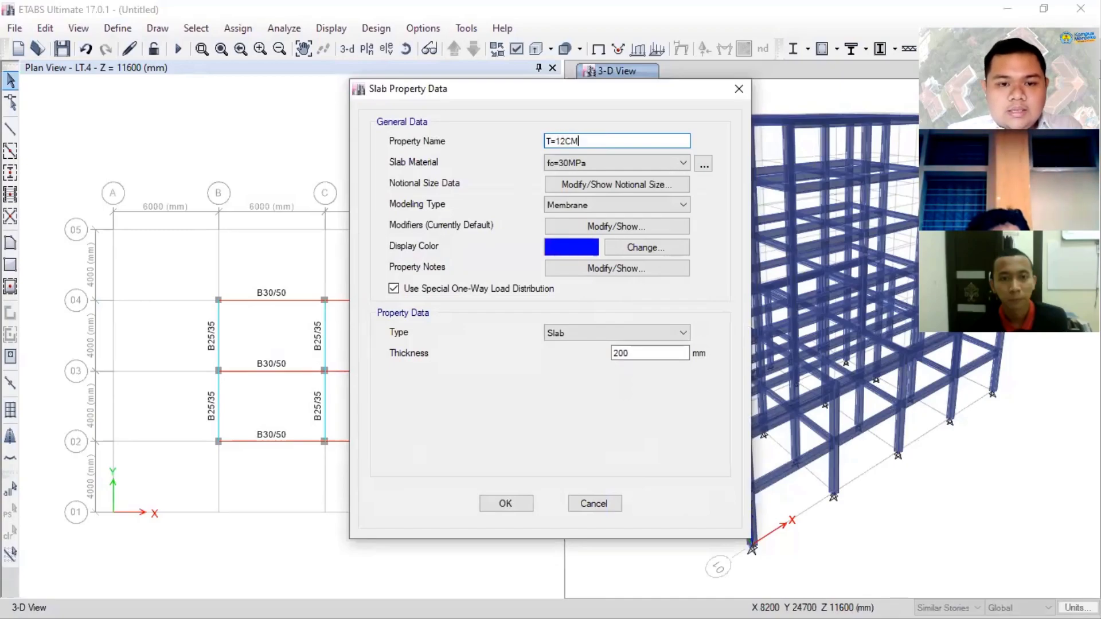
{"action": "left_click_drag", "start_coordinate": [651, 352], "coordinate": [594, 347]}
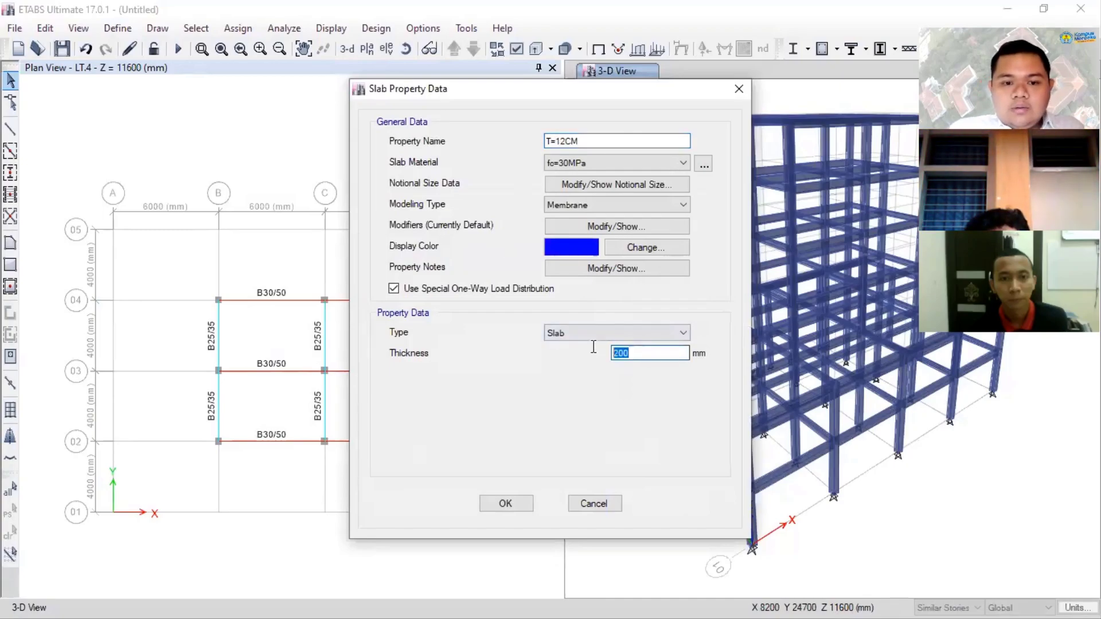
{"action": "type", "text": "120"}
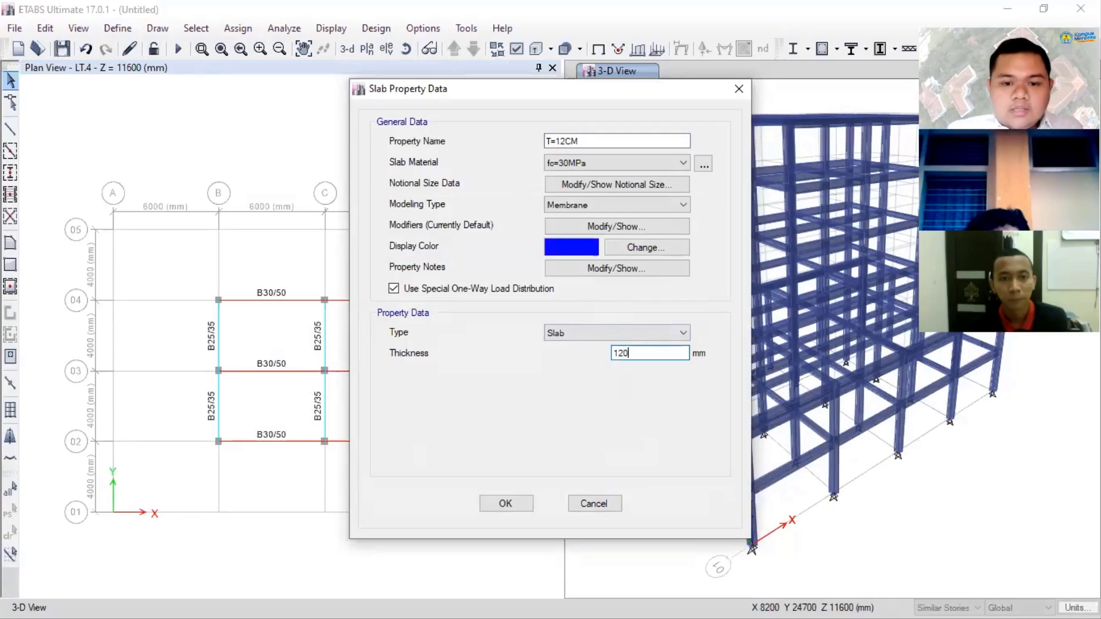
- Keep the T=12CM slab's type as Slab and modeling type as Membrane, and accept the slab property definitions
{"action": "left_click", "coordinate": [590, 332]}
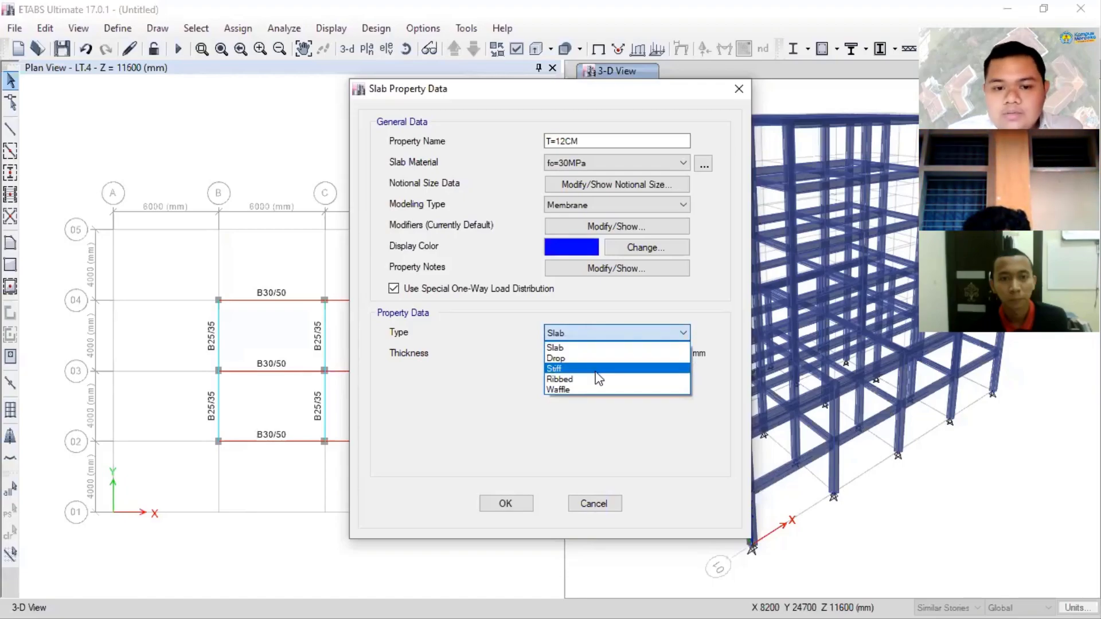
{"action": "left_click", "coordinate": [569, 349]}
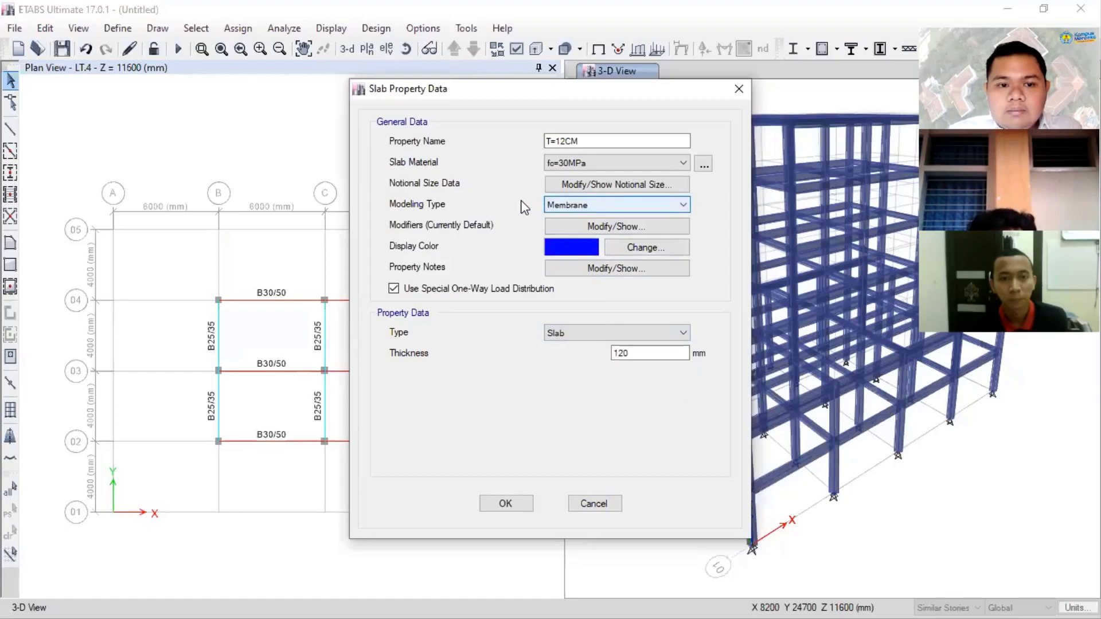
{"action": "left_click", "coordinate": [571, 206]}
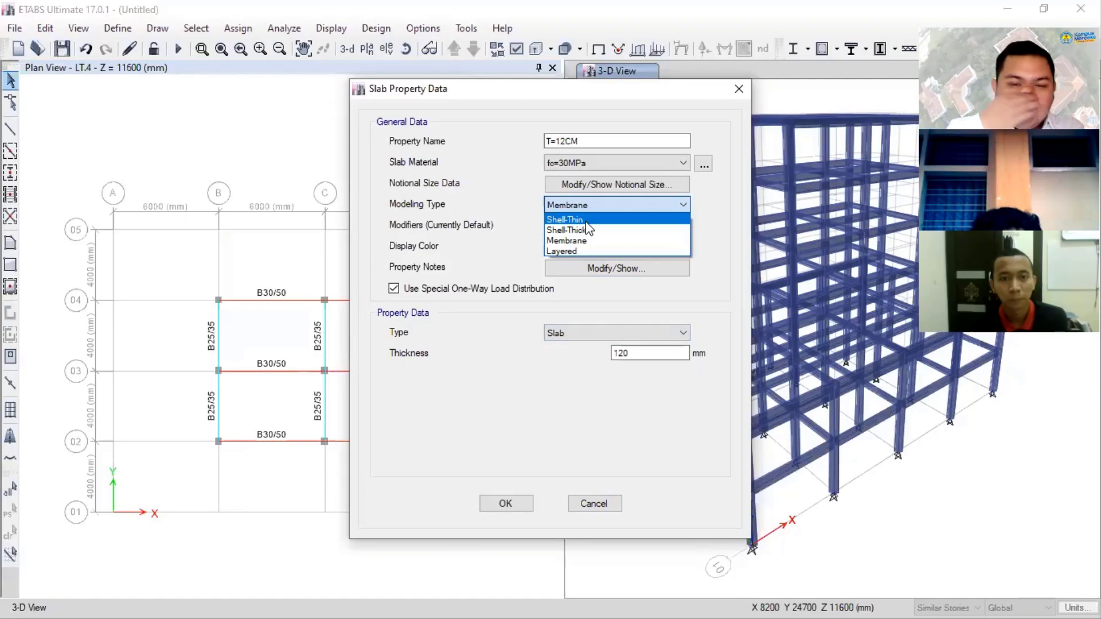
{"action": "left_click", "coordinate": [609, 240]}
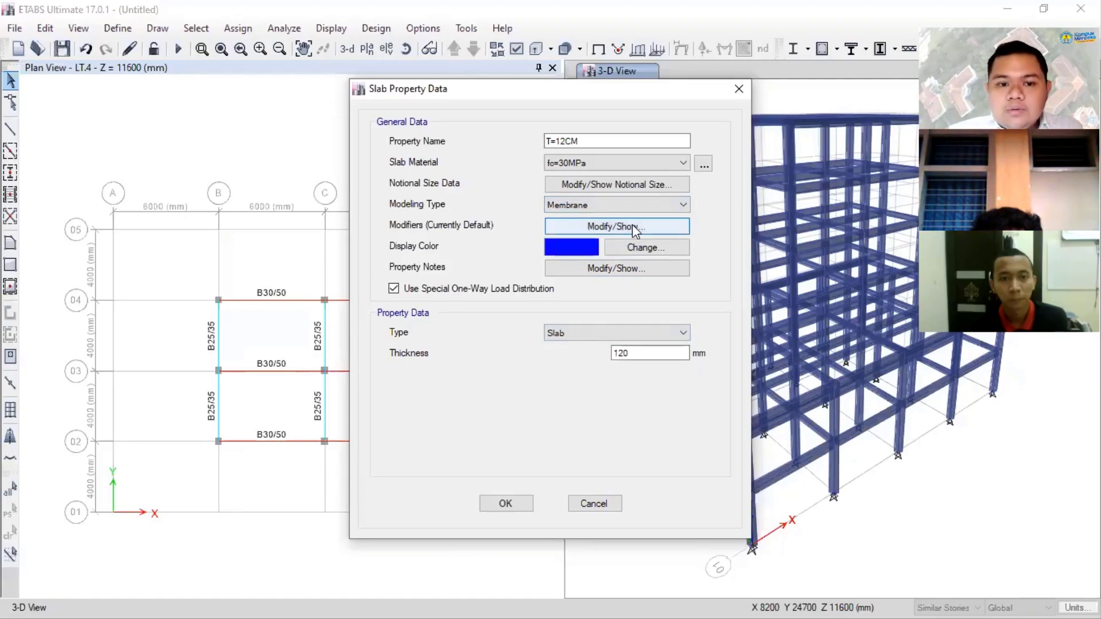
{"action": "left_click", "coordinate": [506, 504]}
{"action": "left_click", "coordinate": [634, 368]}
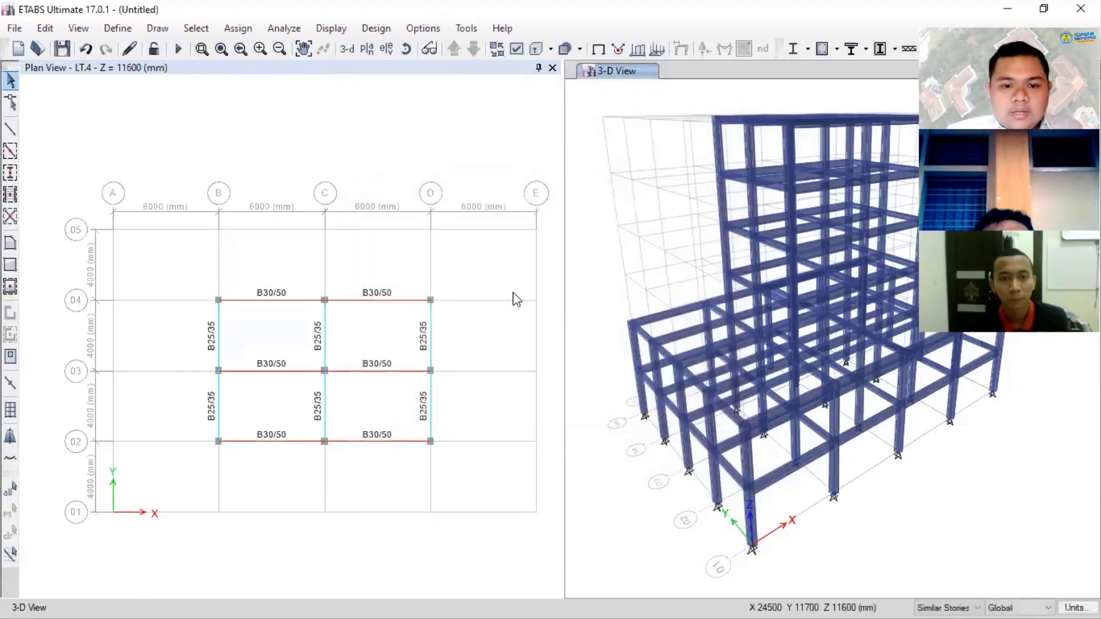
- Draw T=12CM slabs on the LT.3 plan over all bays between grids A–E and 01–05, and check them in 3D
{"action": "left_click", "coordinate": [473, 49]}
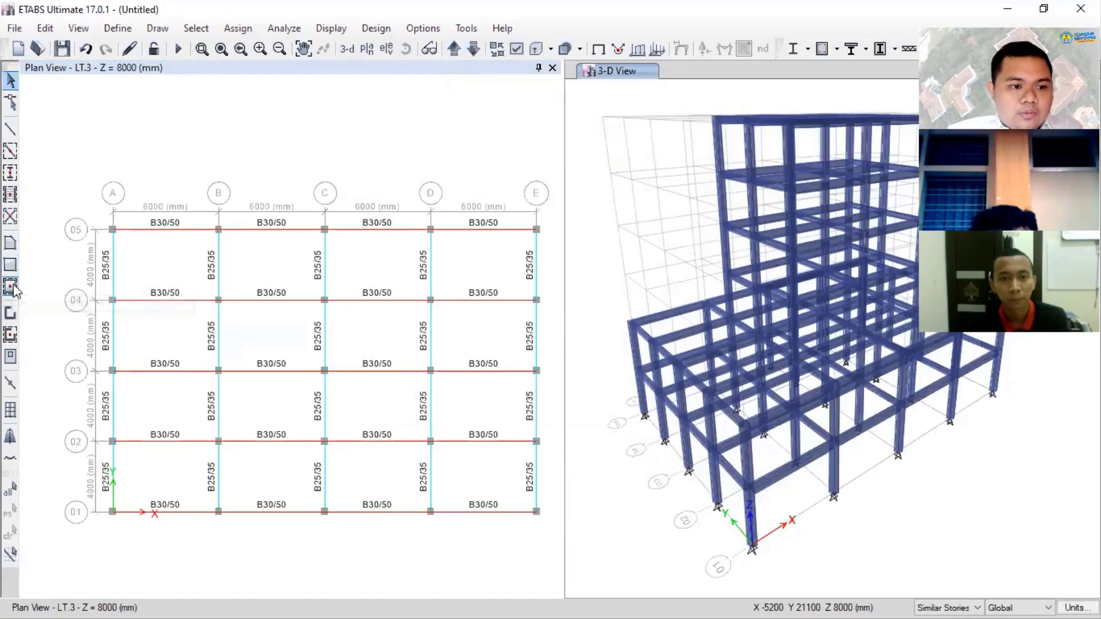
{"action": "left_click", "coordinate": [11, 288]}
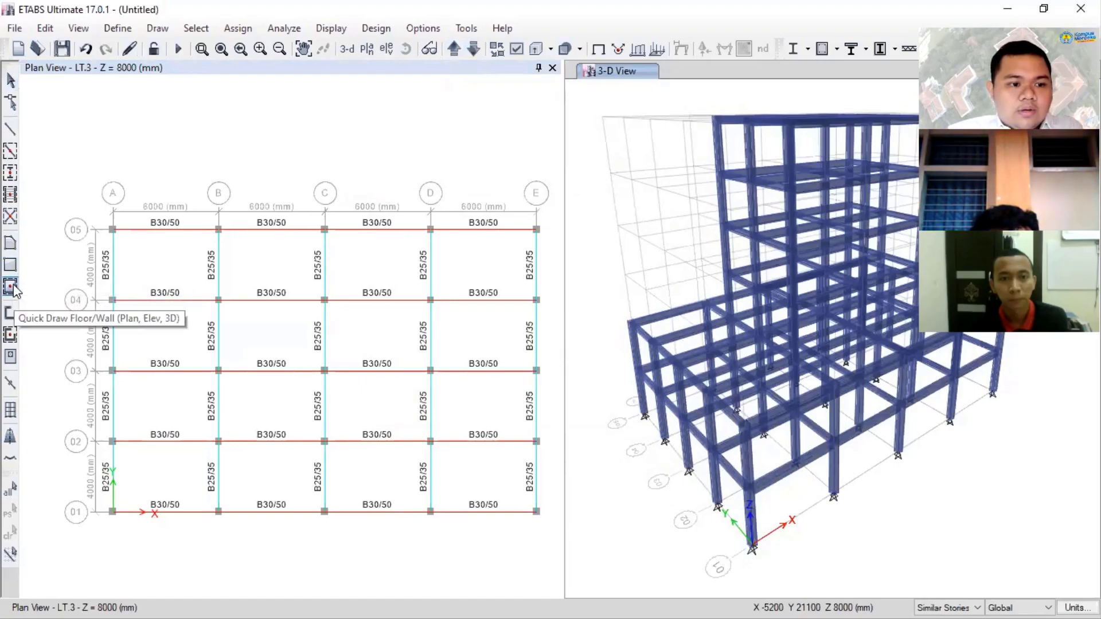
{"action": "left_click", "coordinate": [732, 233]}
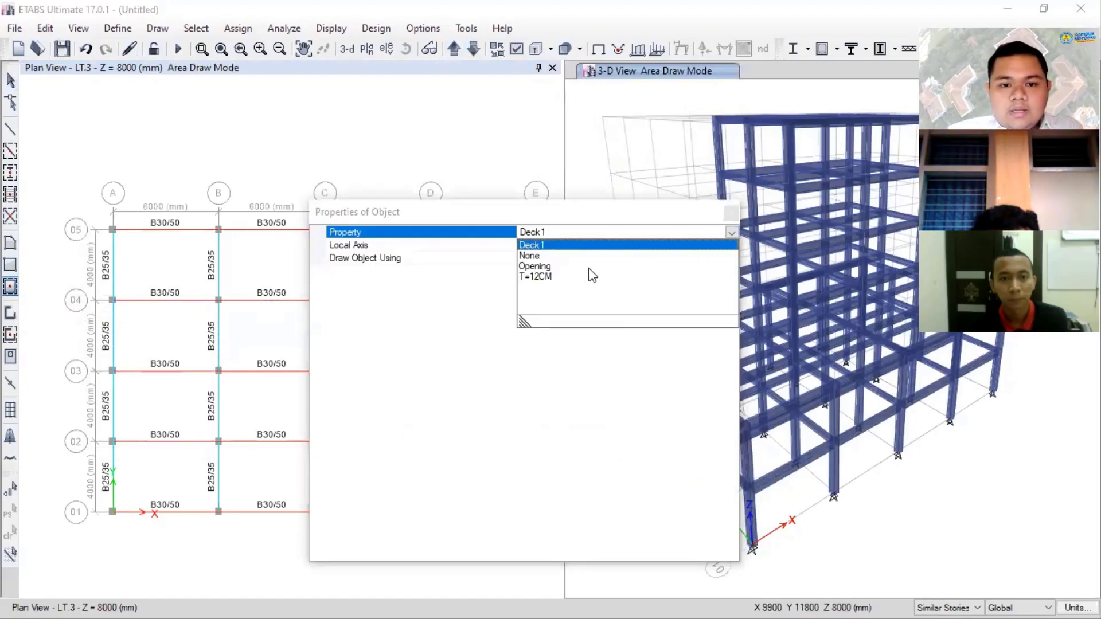
{"action": "left_click", "coordinate": [565, 285]}
{"action": "left_click_drag", "start_coordinate": [545, 218], "coordinate": [880, 212]}
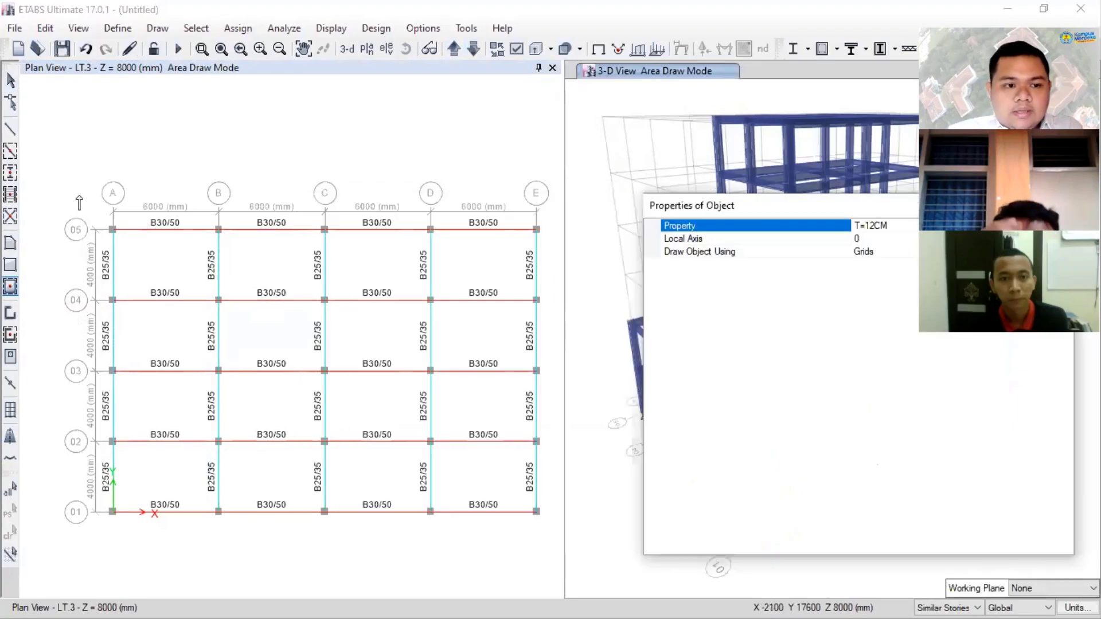
{"action": "left_click_drag", "start_coordinate": [107, 228], "coordinate": [548, 539]}
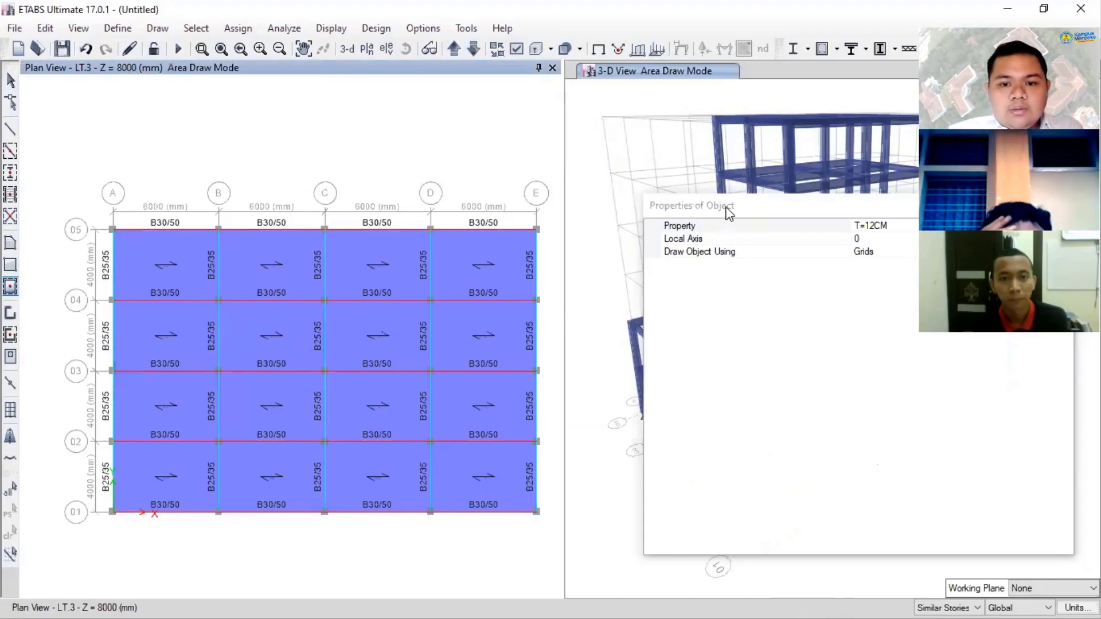
{"action": "left_click_drag", "start_coordinate": [731, 210], "coordinate": [178, 206]}
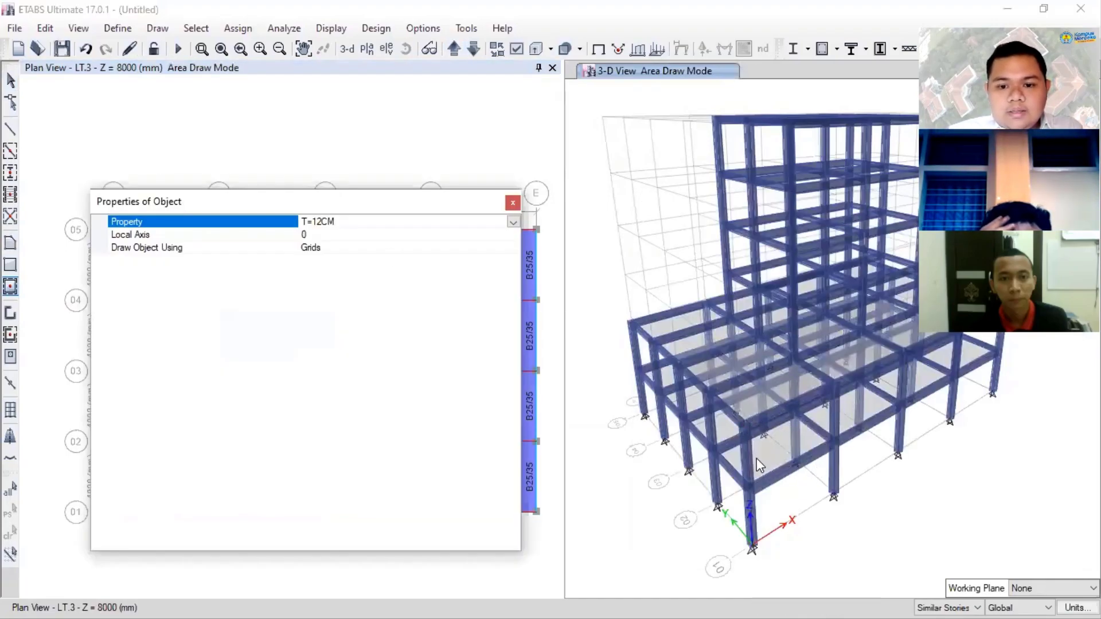
{"action": "middle_click_drag", "start_coordinate": [751, 436], "coordinate": [747, 370], "text": "shift"}
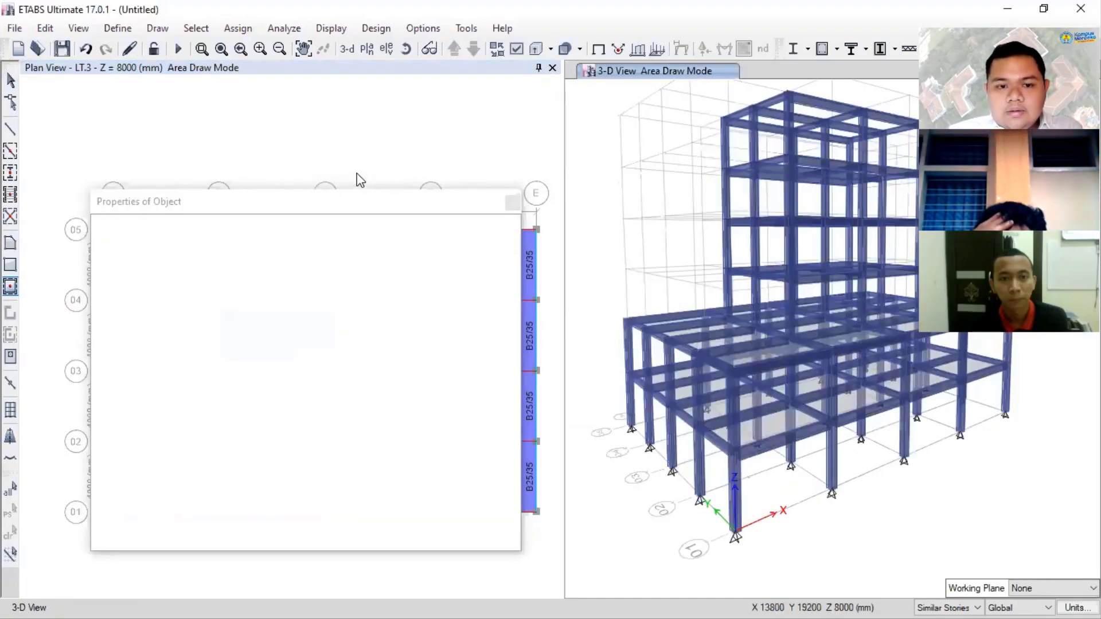
- Draw T=12CM slabs on the LT.4 plan over the bays between grids B–D and 02–04, and leave area drawing
{"action": "left_click", "coordinate": [394, 105]}
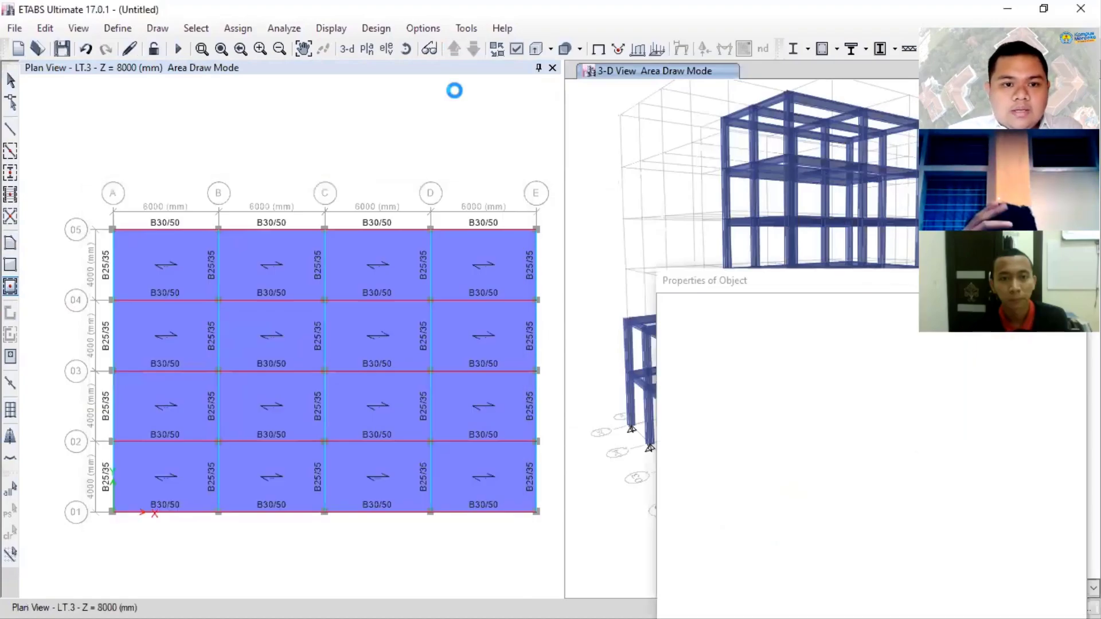
{"action": "left_click_drag", "start_coordinate": [159, 213], "coordinate": [211, 183]}
{"action": "mouse_move", "coordinate": [198, 285]}
{"action": "left_mouse_down"}
{"action": "mouse_move", "coordinate": [471, 483]}
{"action": "mouse_move", "coordinate": [459, 459]}
{"action": "left_mouse_up"}
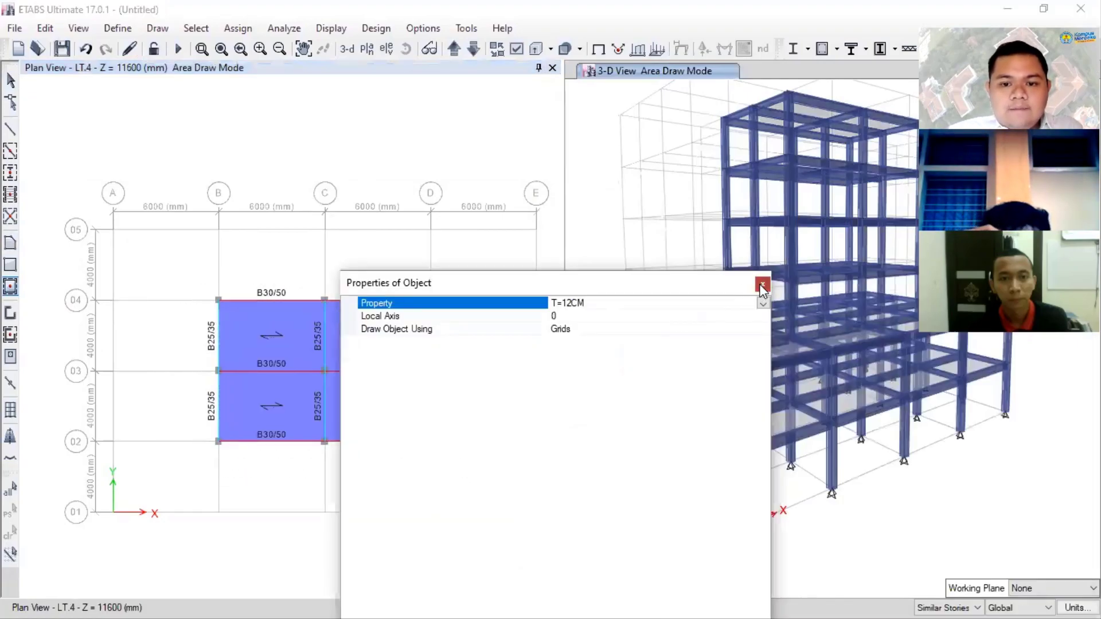
{"action": "left_click", "coordinate": [762, 287]}
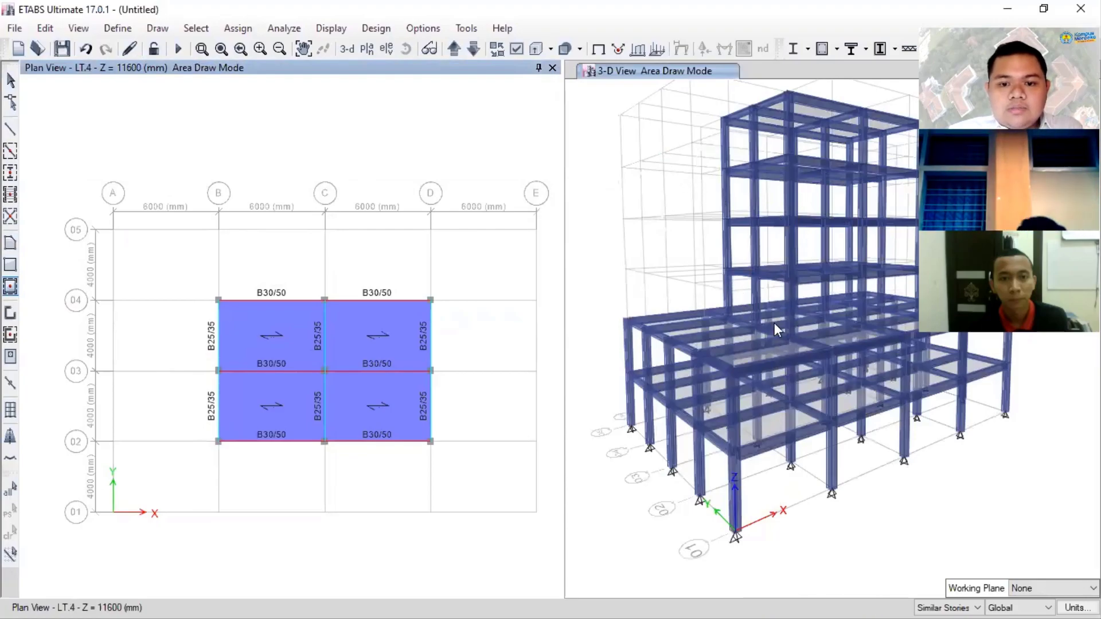
{"action": "left_click", "coordinate": [10, 81]}
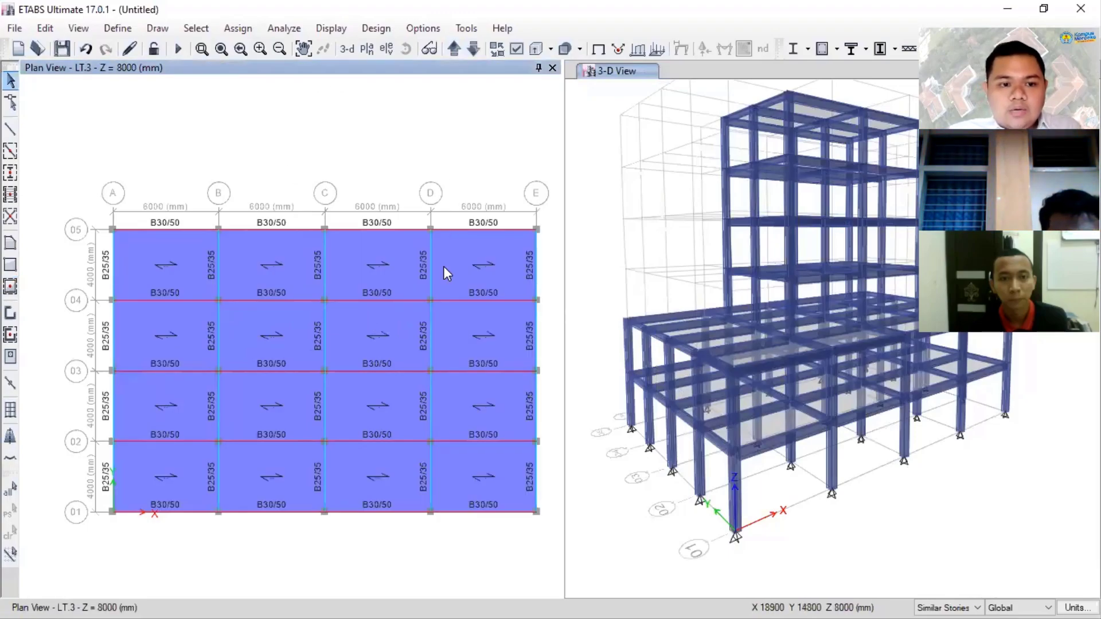
{"action": "left_click", "coordinate": [386, 335]}
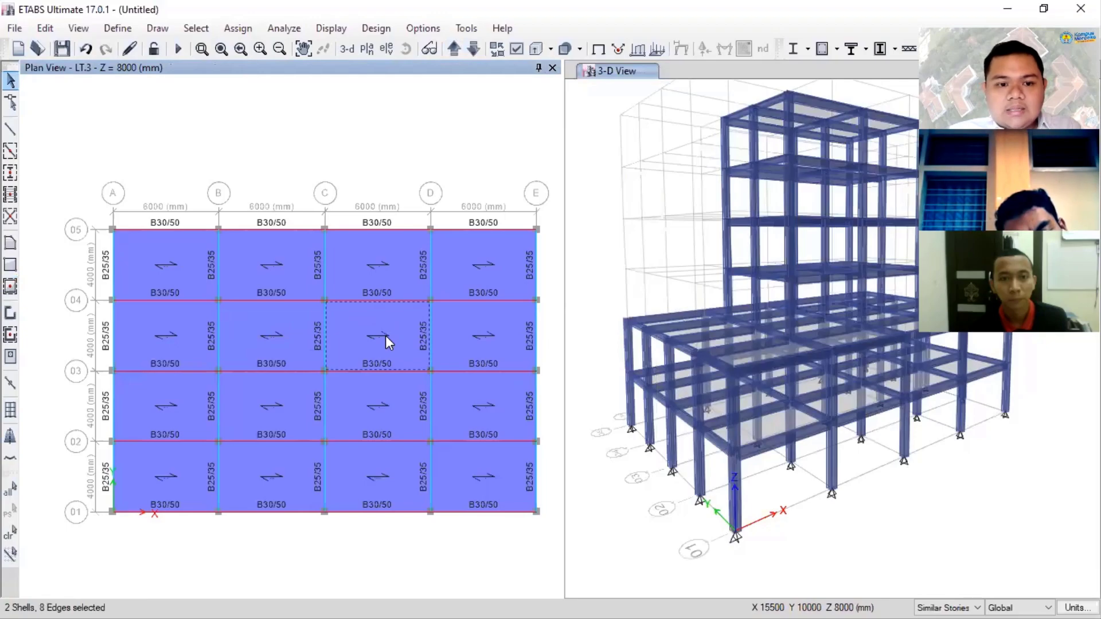
{"action": "left_click", "coordinate": [410, 304]}
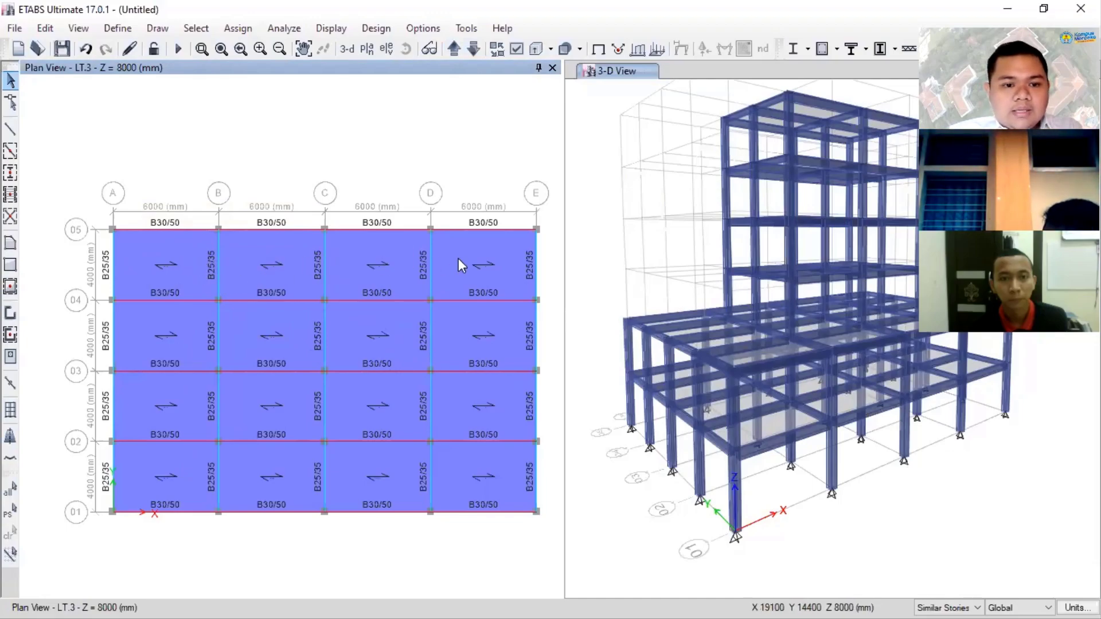
- Add a copy of the B25/35 frame section named B20/25 with depth 250 mm and width 200 mm
{"action": "left_click", "coordinate": [118, 28]}
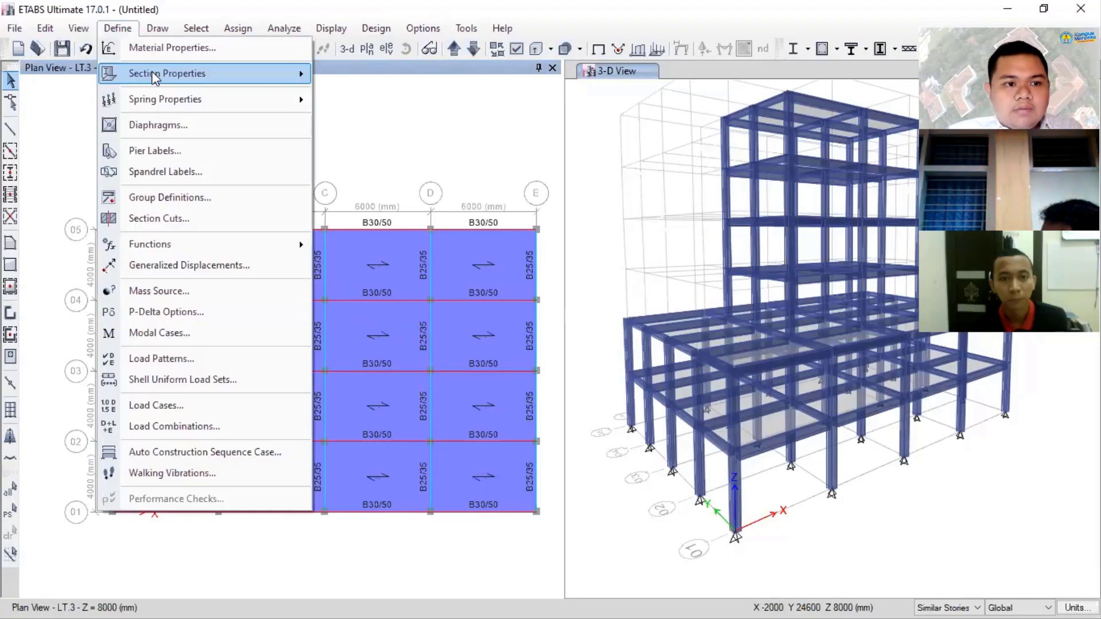
{"action": "mouse_move", "coordinate": [167, 74]}
{"action": "left_click", "coordinate": [367, 75]}
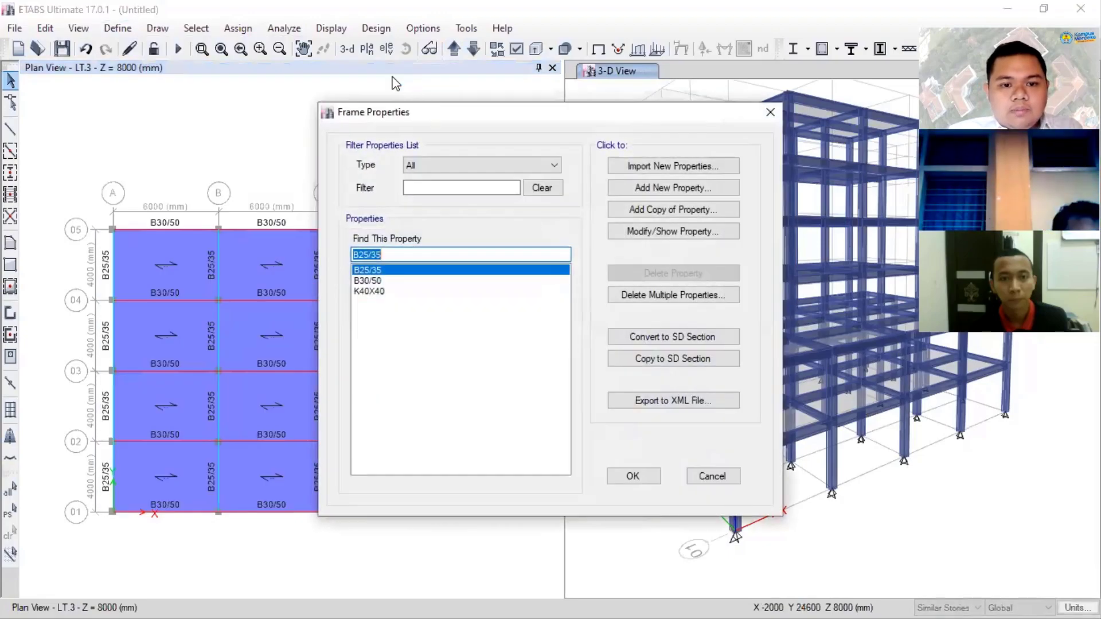
{"action": "left_click", "coordinate": [458, 275]}
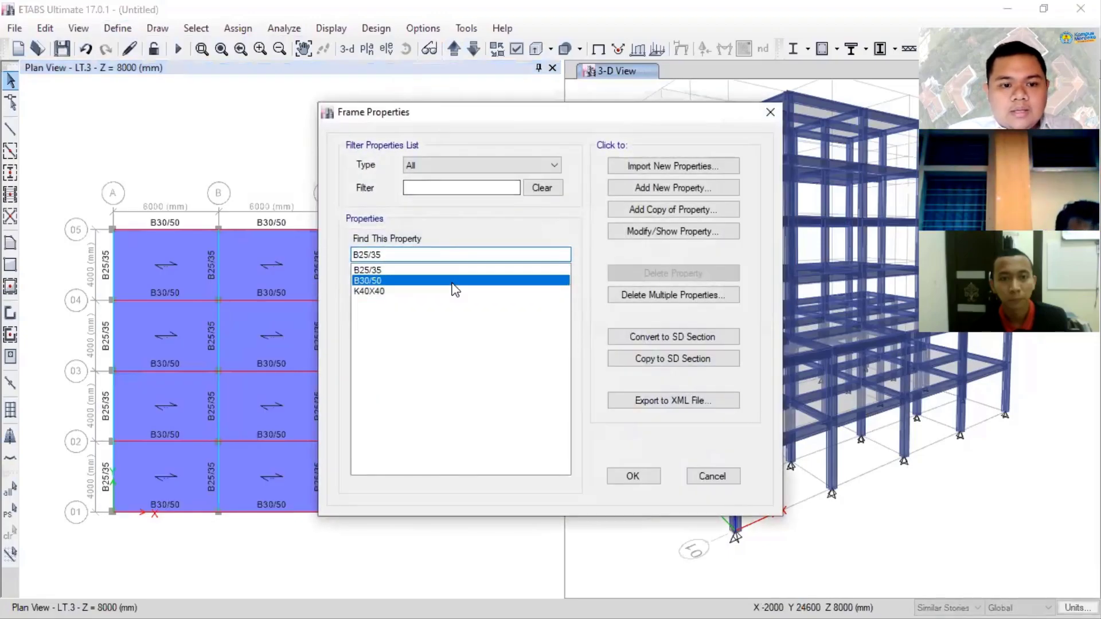
{"action": "left_click", "coordinate": [670, 210]}
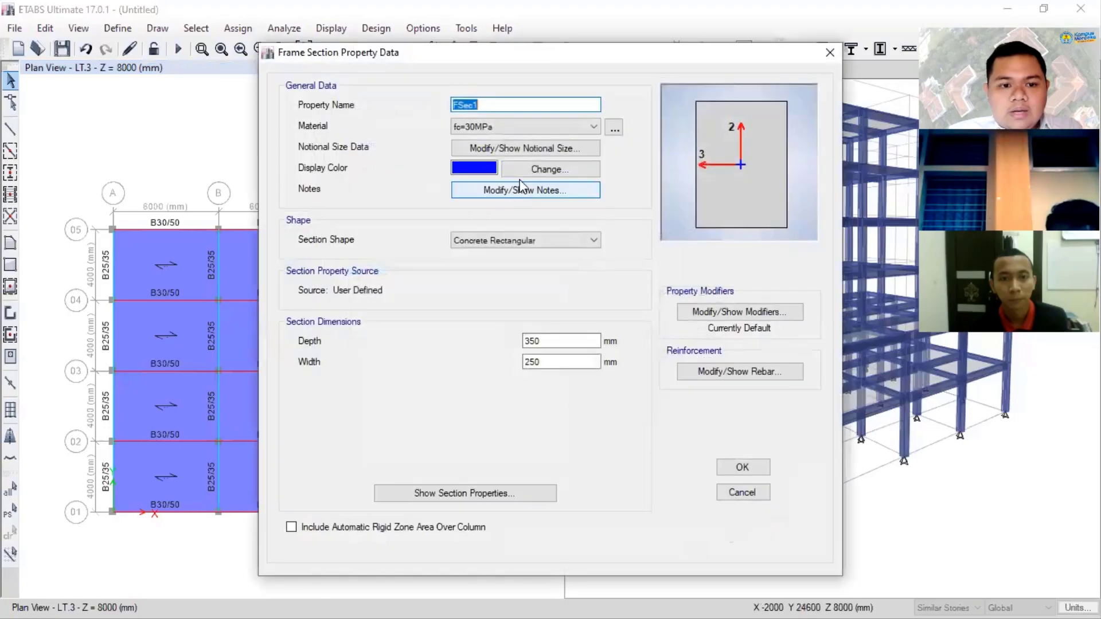
{"action": "type", "text": "B20/25"}
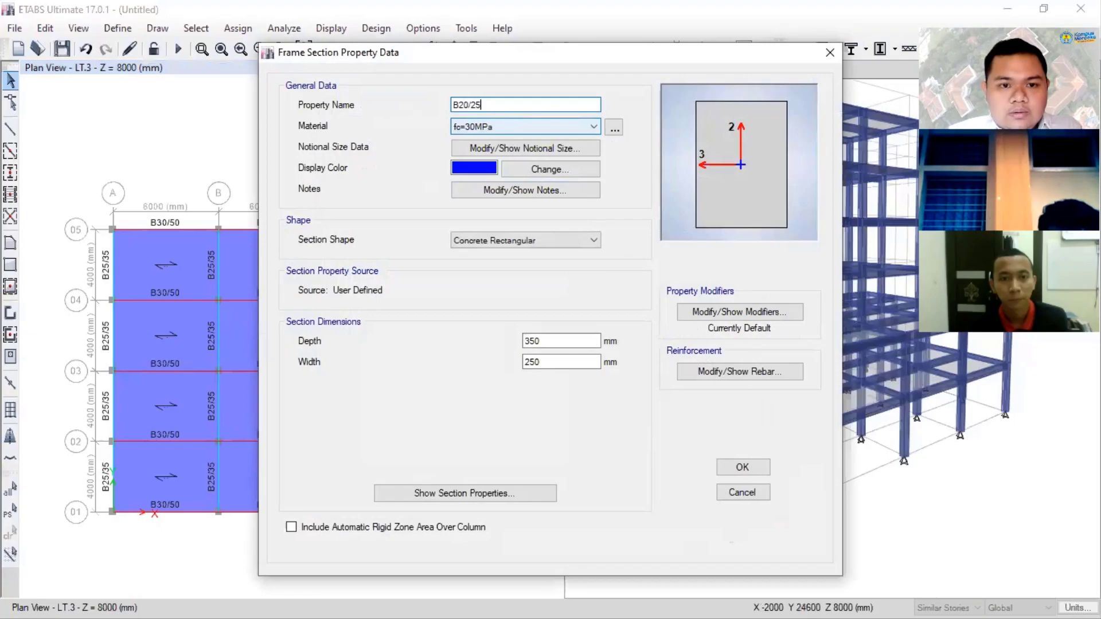
{"action": "left_click_drag", "start_coordinate": [525, 343], "coordinate": [532, 361]}
{"action": "type", "text": "2"}
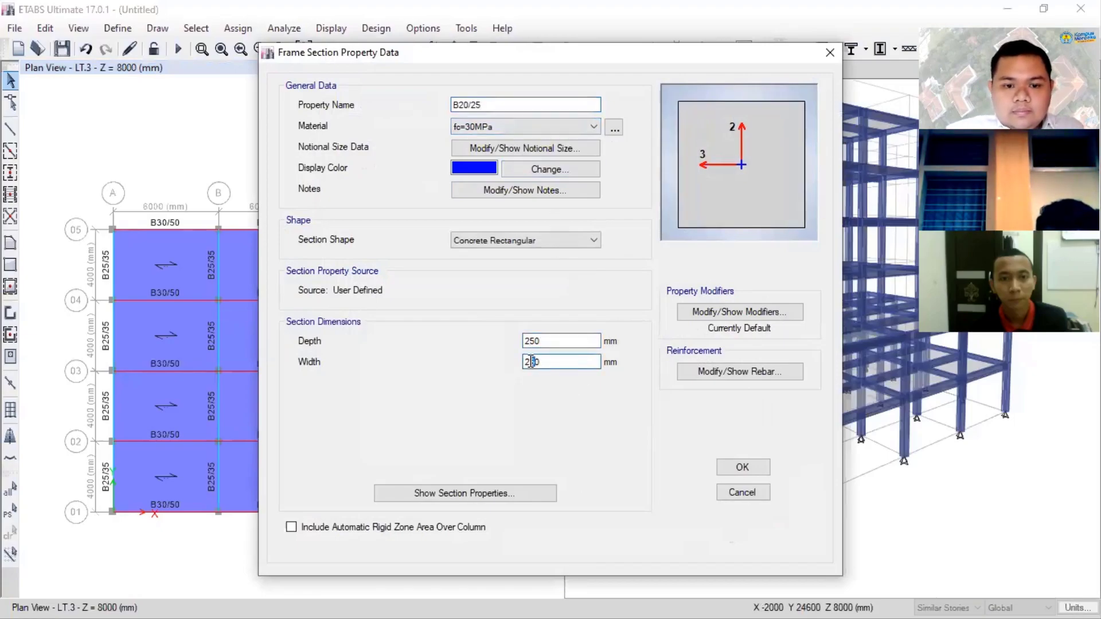
{"action": "left_click", "coordinate": [726, 466]}
{"action": "left_click", "coordinate": [636, 477]}
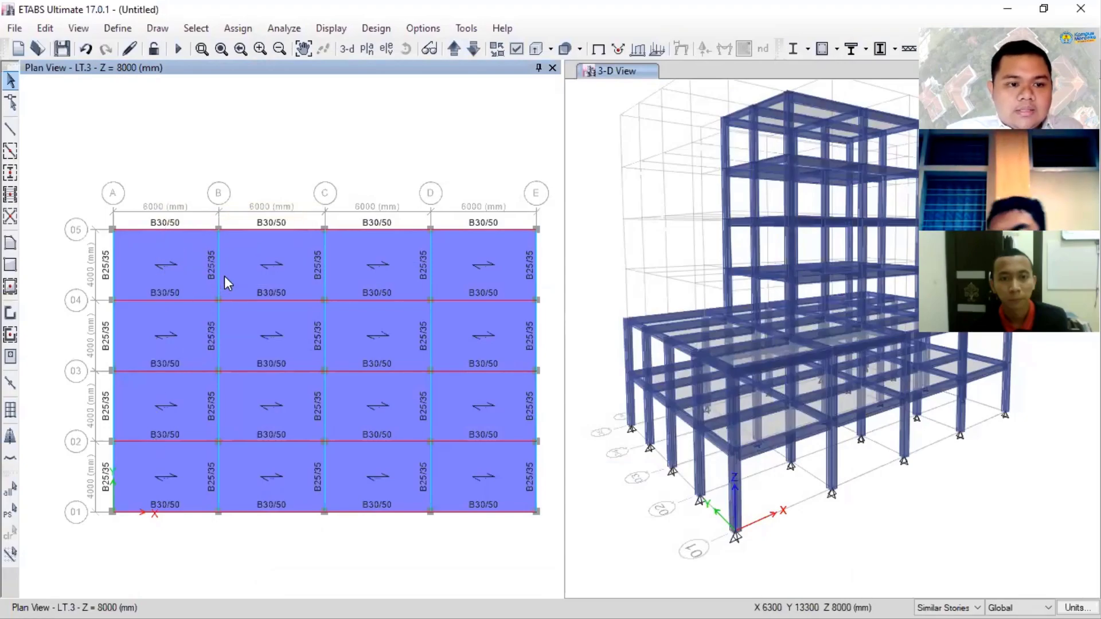
- Replicate the B25/35 beams along grid B on the LT.3 plan once, with dx -3000 mm and dy 0
{"action": "left_click", "coordinate": [218, 260]}
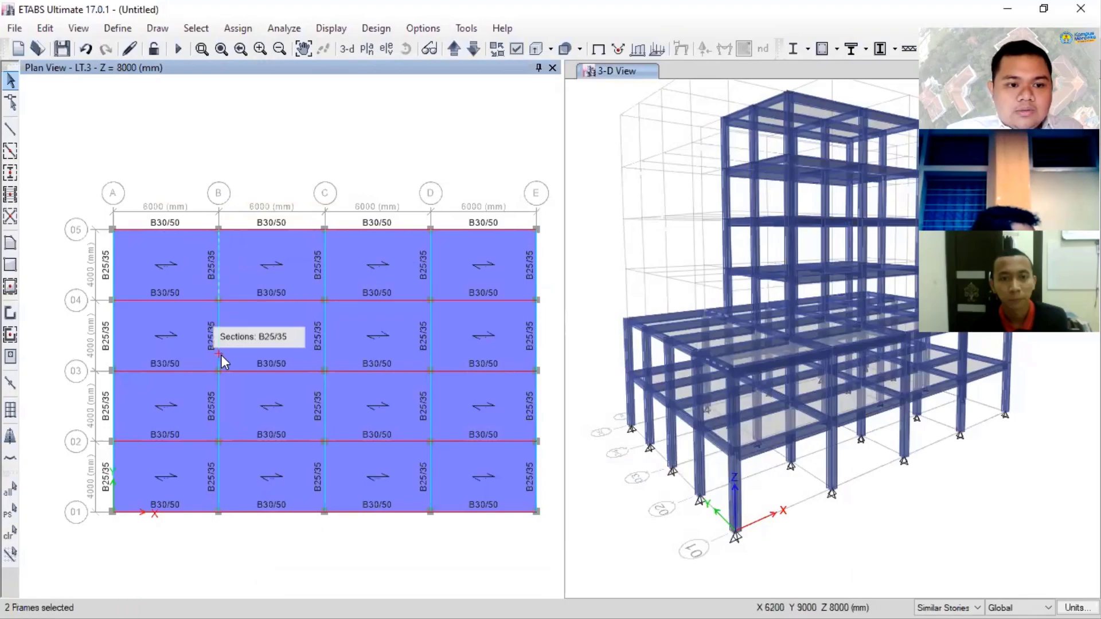
{"action": "left_click", "coordinate": [218, 287]}
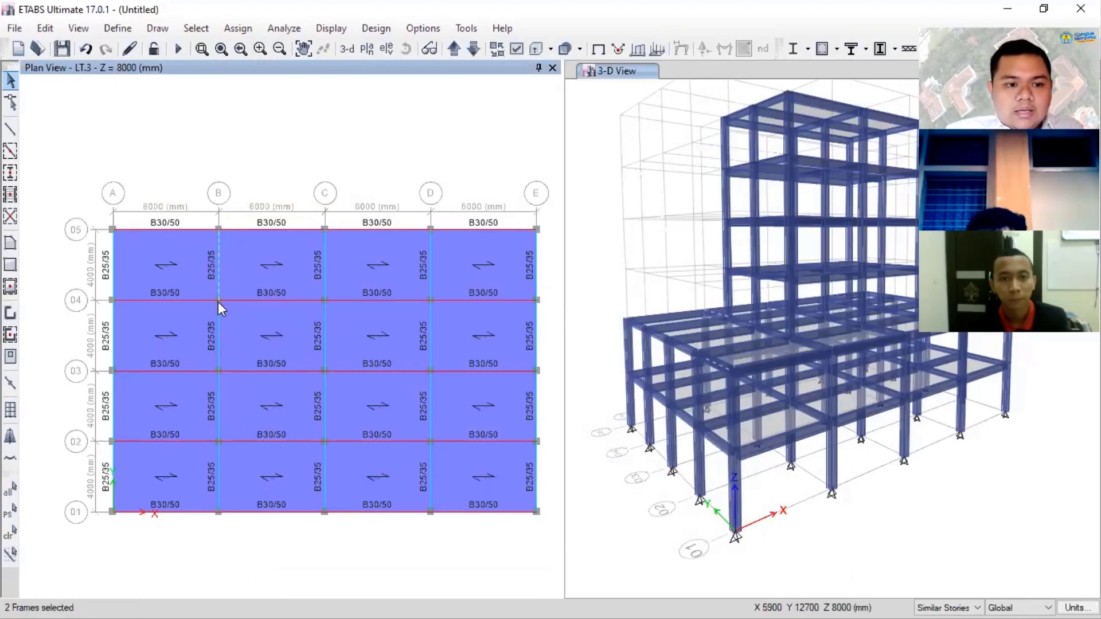
{"action": "left_click", "coordinate": [218, 341]}
{"action": "left_click", "coordinate": [218, 398]}
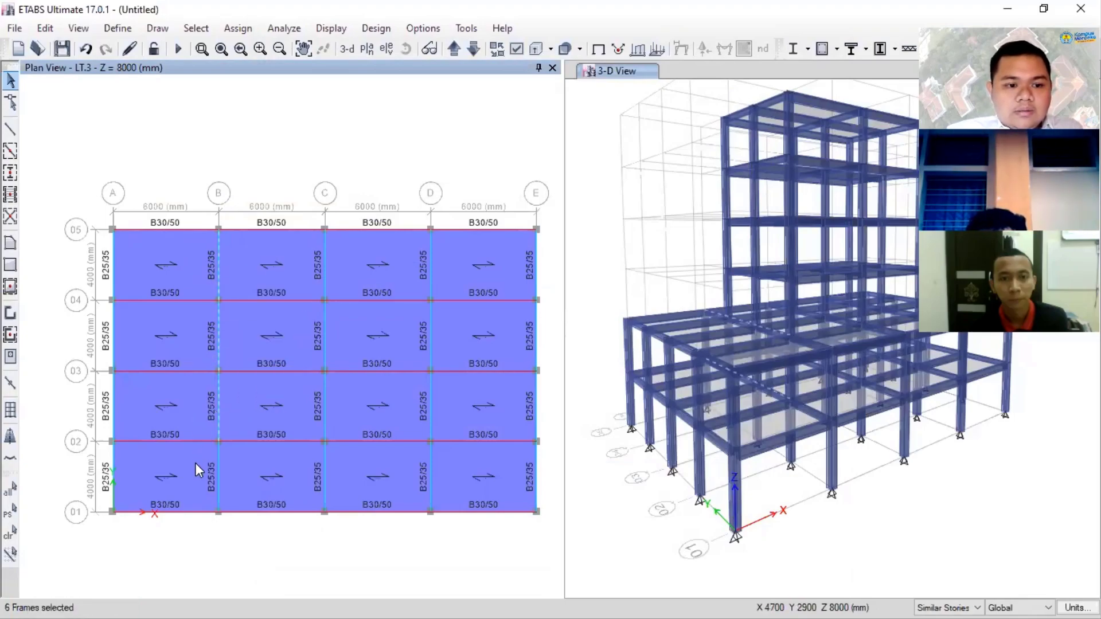
{"action": "left_click", "coordinate": [219, 480]}
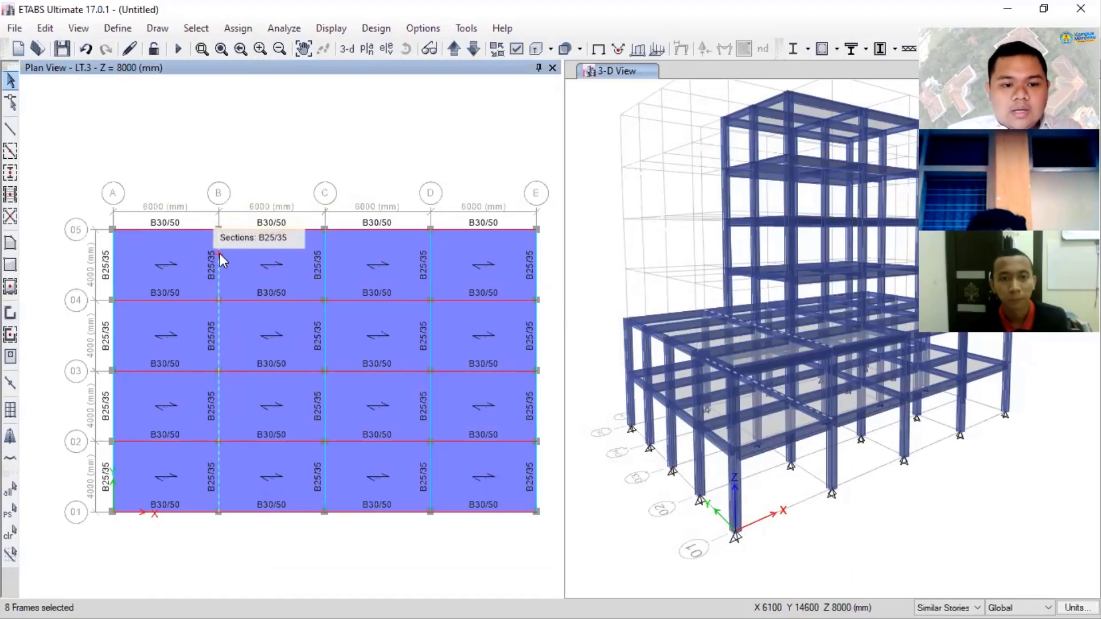
{"action": "key", "text": "ctrl+r"}
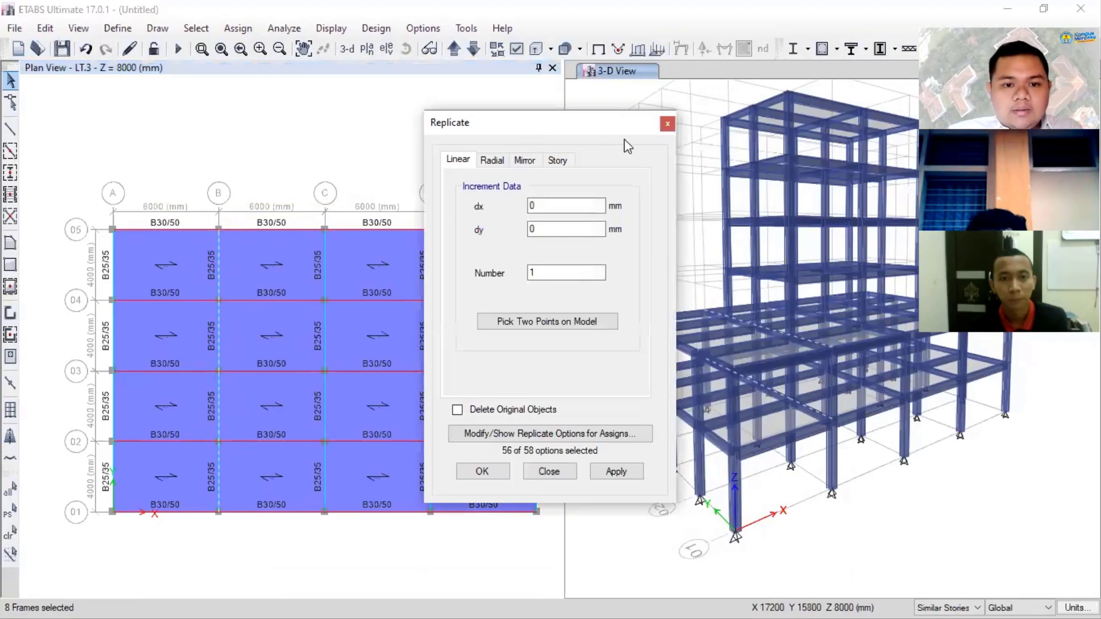
{"action": "left_click", "coordinate": [668, 124]}
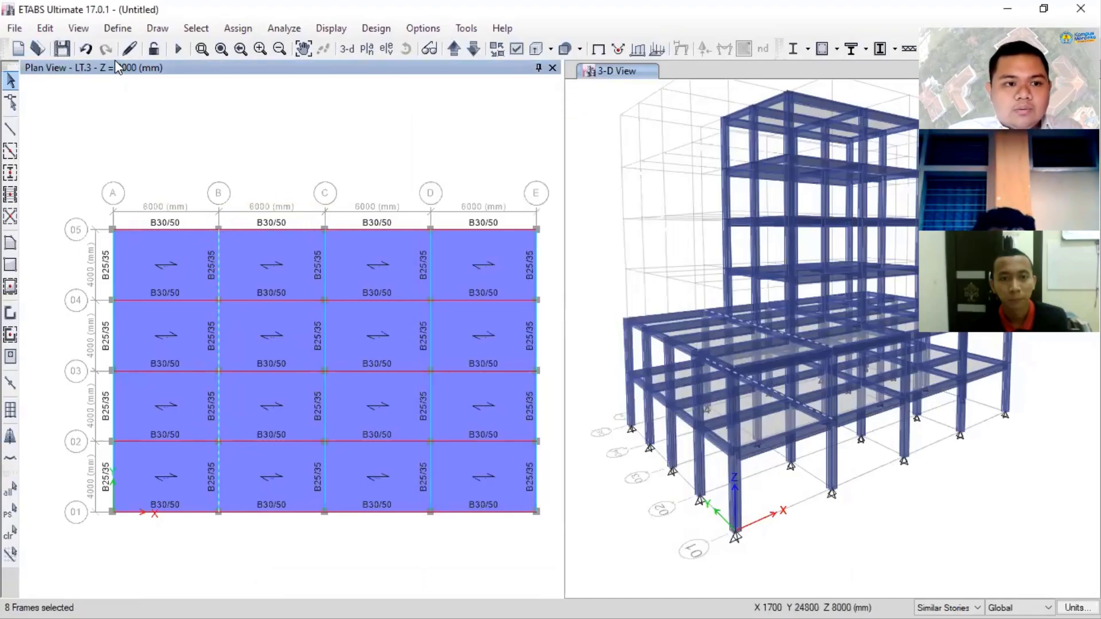
{"action": "left_click", "coordinate": [45, 29]}
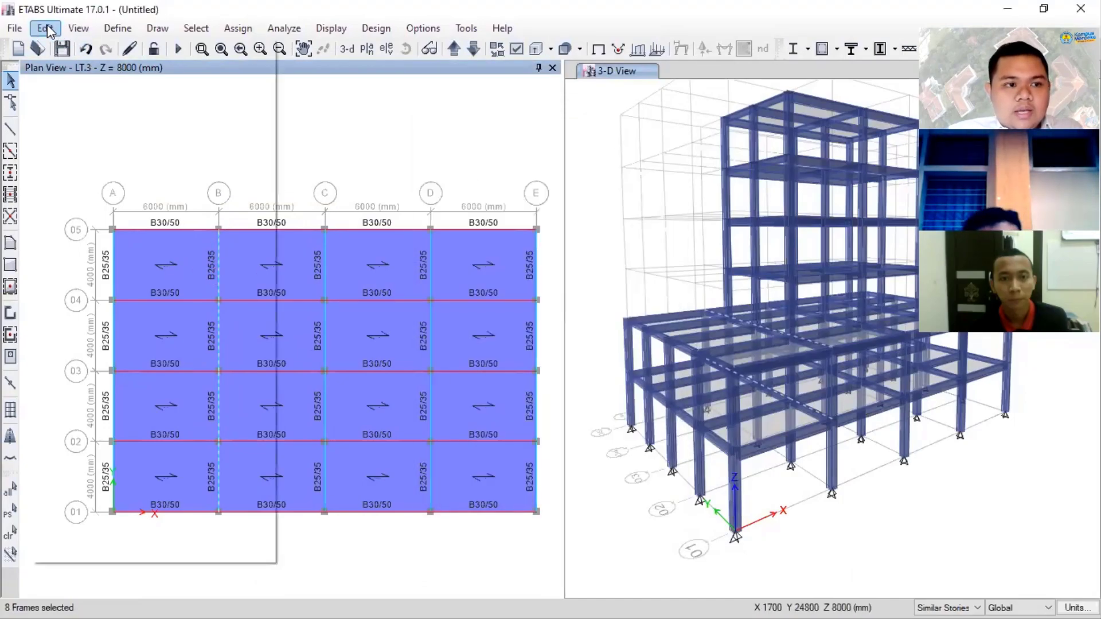
{"action": "mouse_move", "coordinate": [198, 429]}
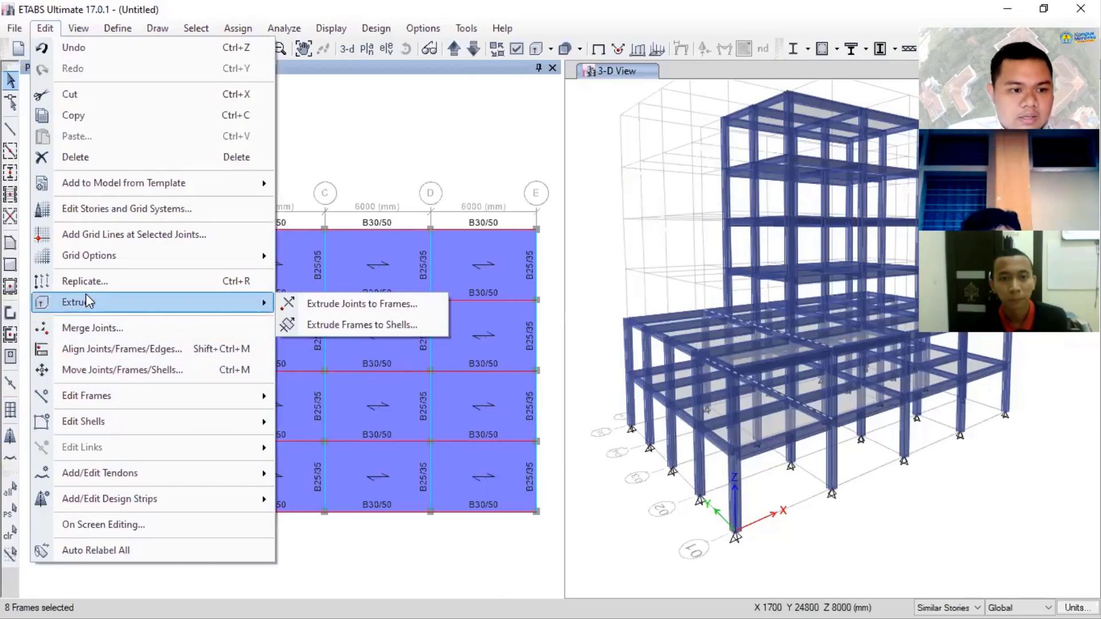
{"action": "left_click", "coordinate": [131, 281]}
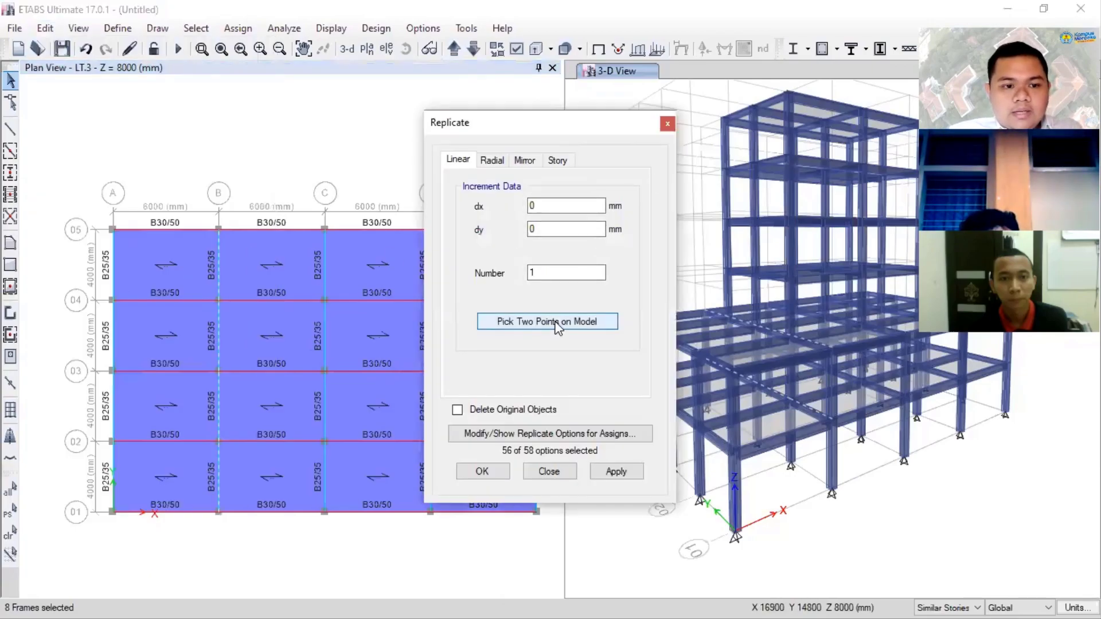
{"action": "left_click_drag", "start_coordinate": [545, 209], "coordinate": [500, 211]}
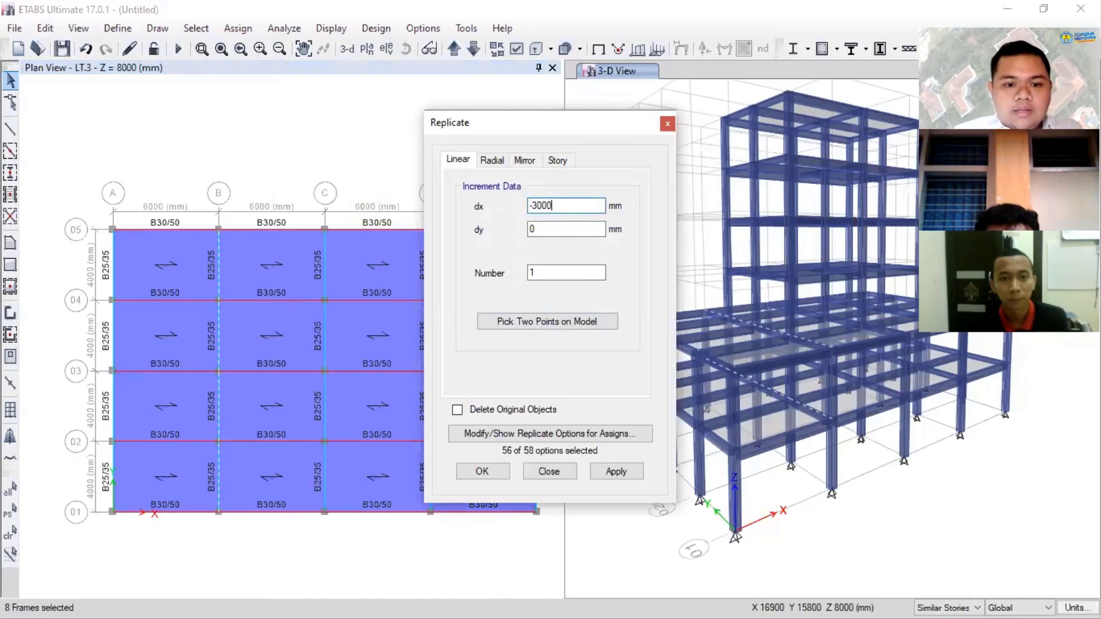
{"action": "left_click", "coordinate": [640, 474]}
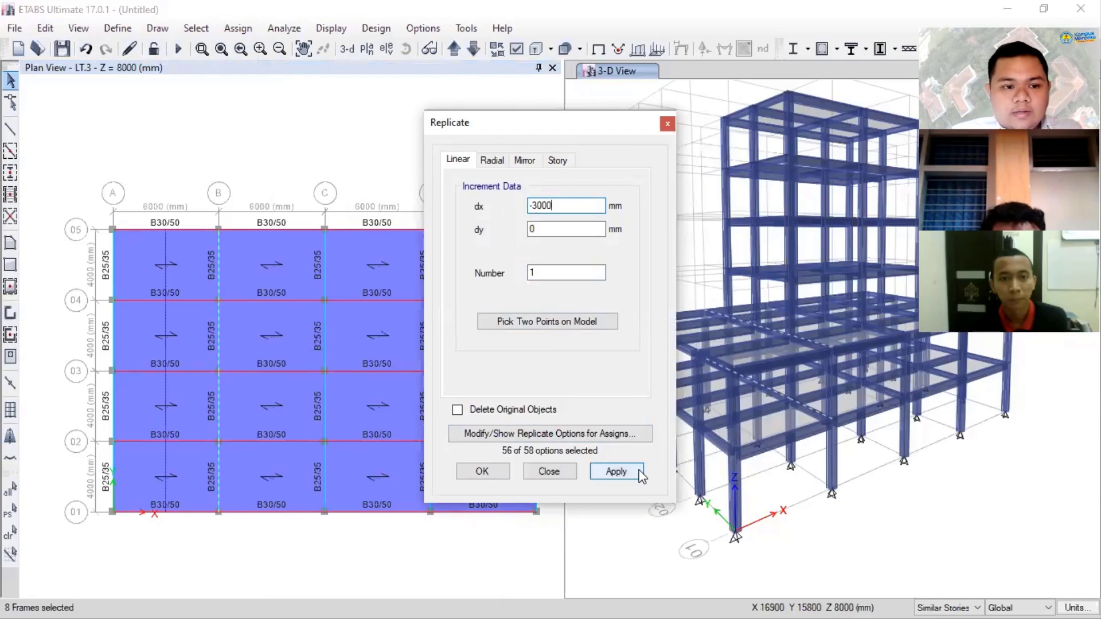
{"action": "left_click", "coordinate": [639, 474]}
{"action": "left_click", "coordinate": [483, 472]}
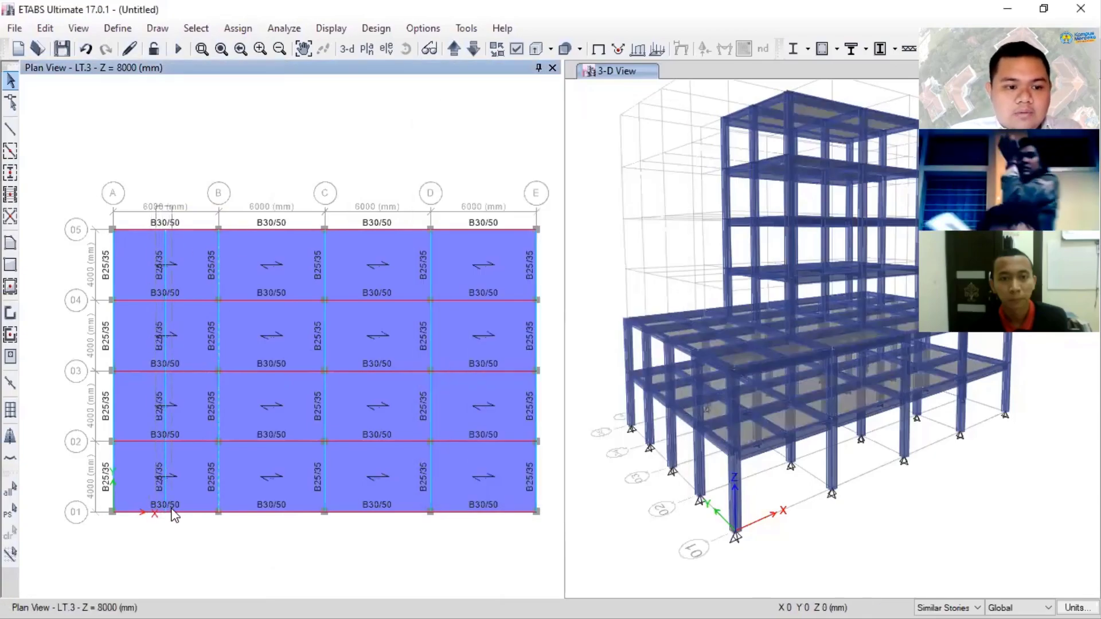
- Assign the B20/25 section to the replicated beams midway between grids A and B, and undo both the assignment and the replication
{"action": "left_click_drag", "start_coordinate": [172, 508], "coordinate": [173, 521]}
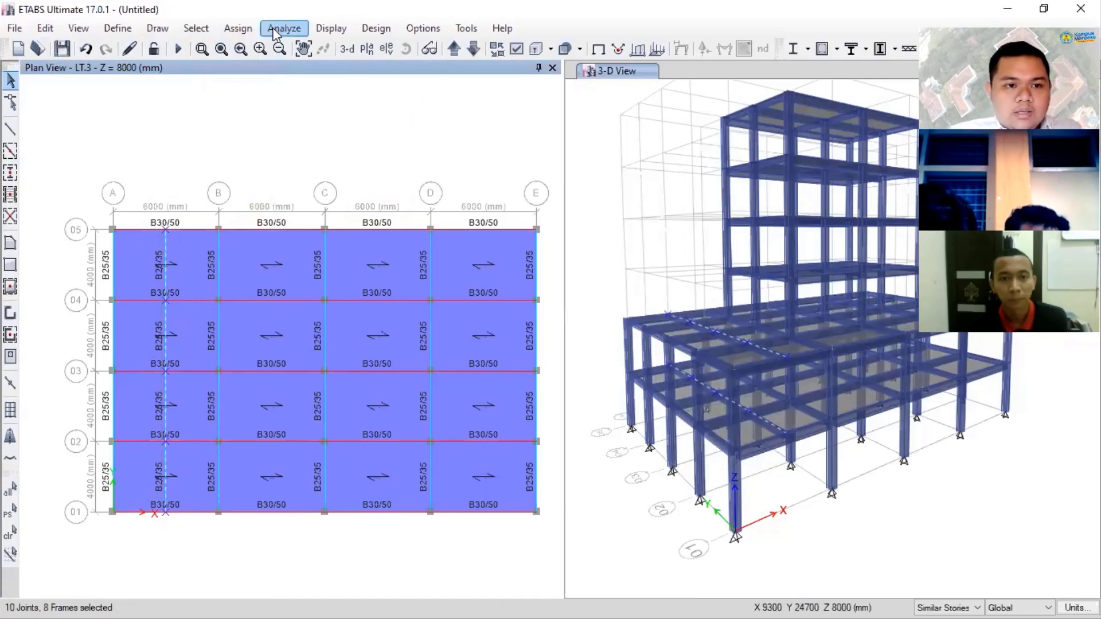
{"action": "left_click", "coordinate": [253, 29]}
{"action": "mouse_move", "coordinate": [275, 70]}
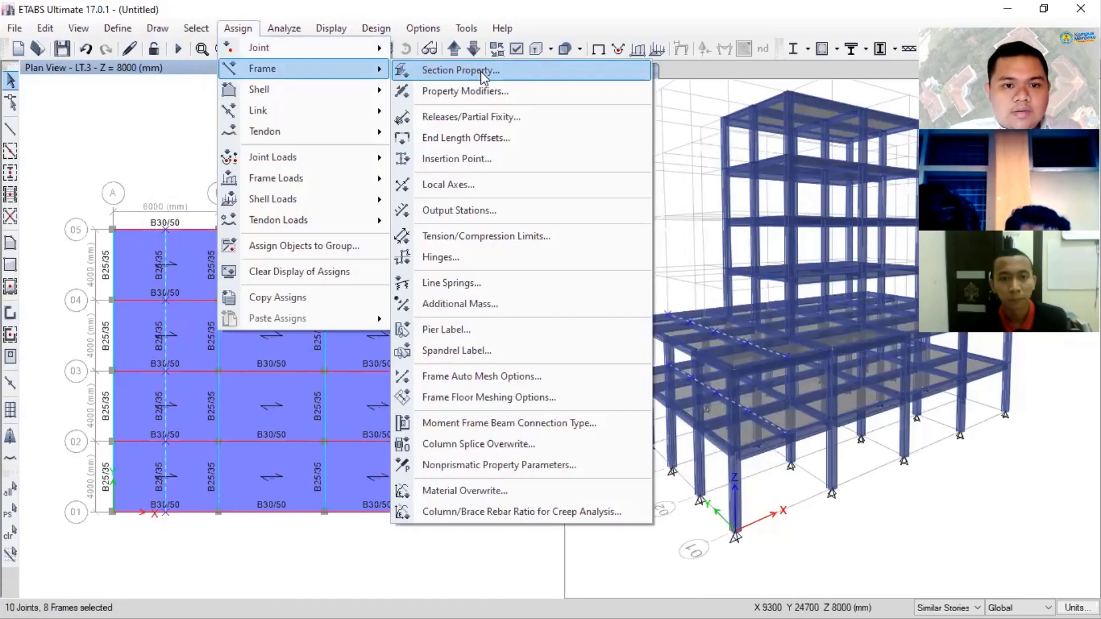
{"action": "left_click", "coordinate": [480, 71]}
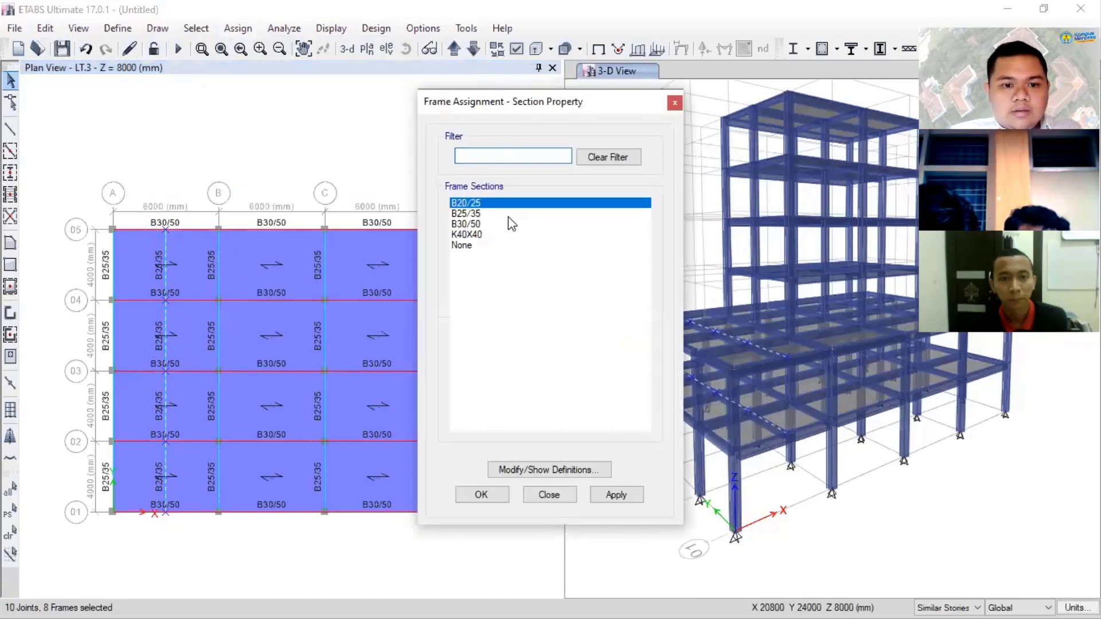
{"action": "left_click", "coordinate": [616, 495]}
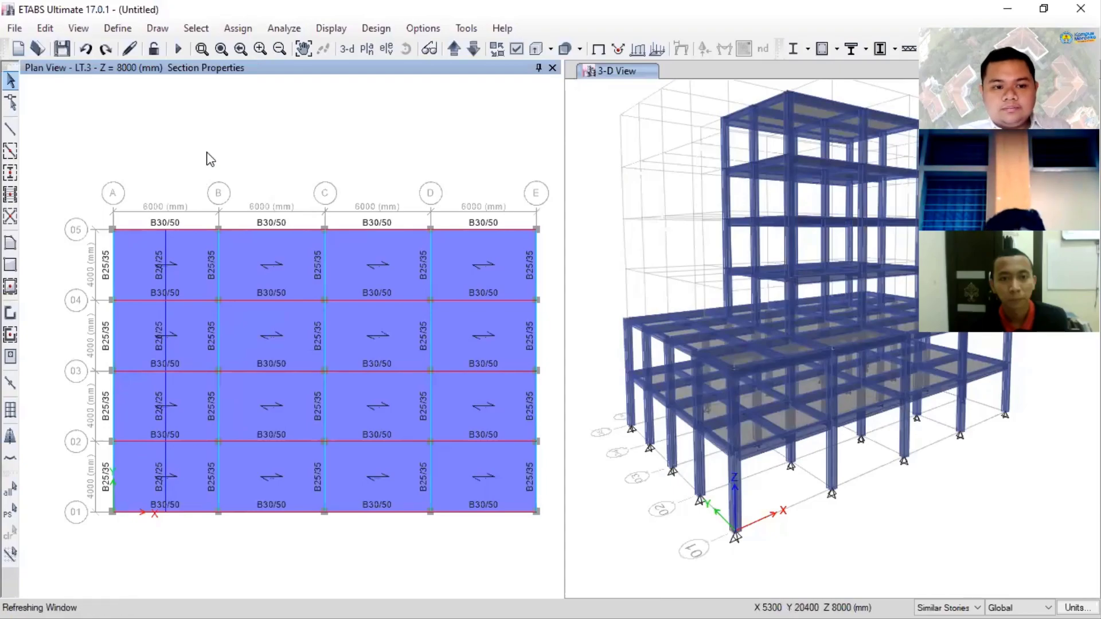
{"action": "key", "text": "ctrl+z"}
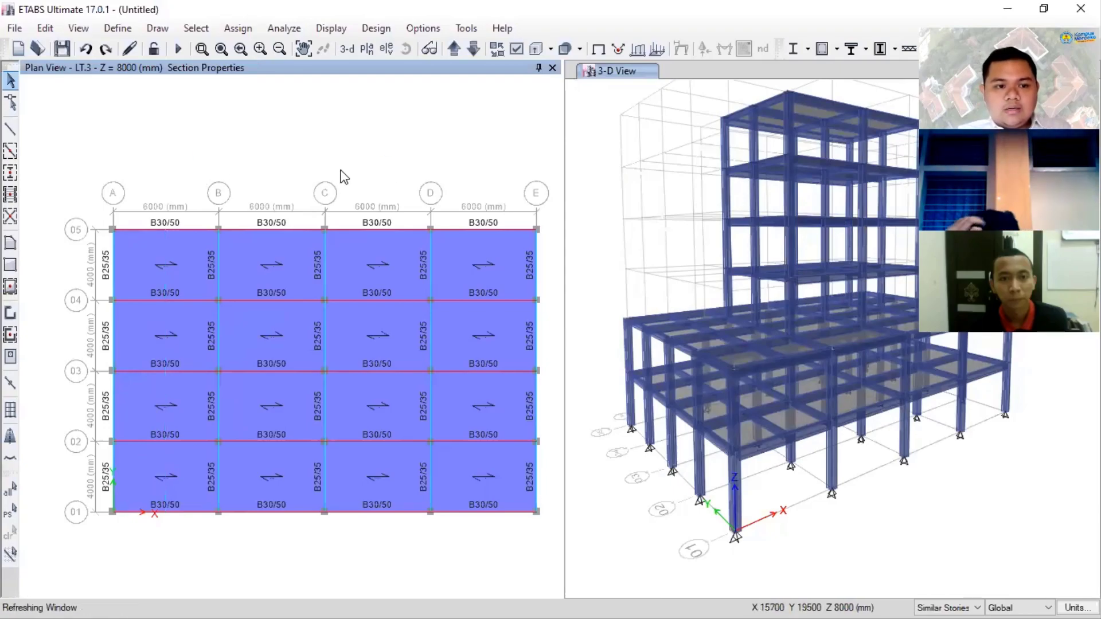